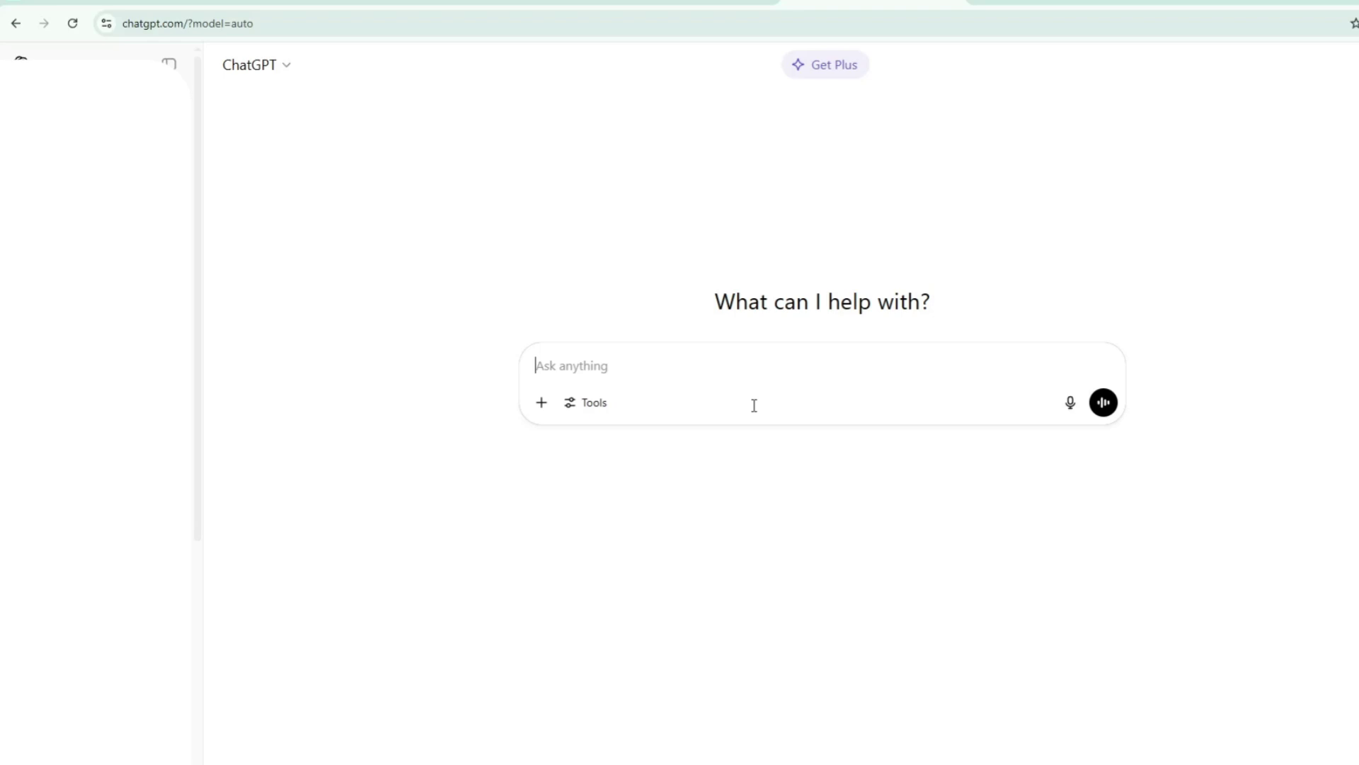
Step: Paste the prompt about a powerless young fairy saving her village from black moths into ChatGPT
key(ctrl+v)
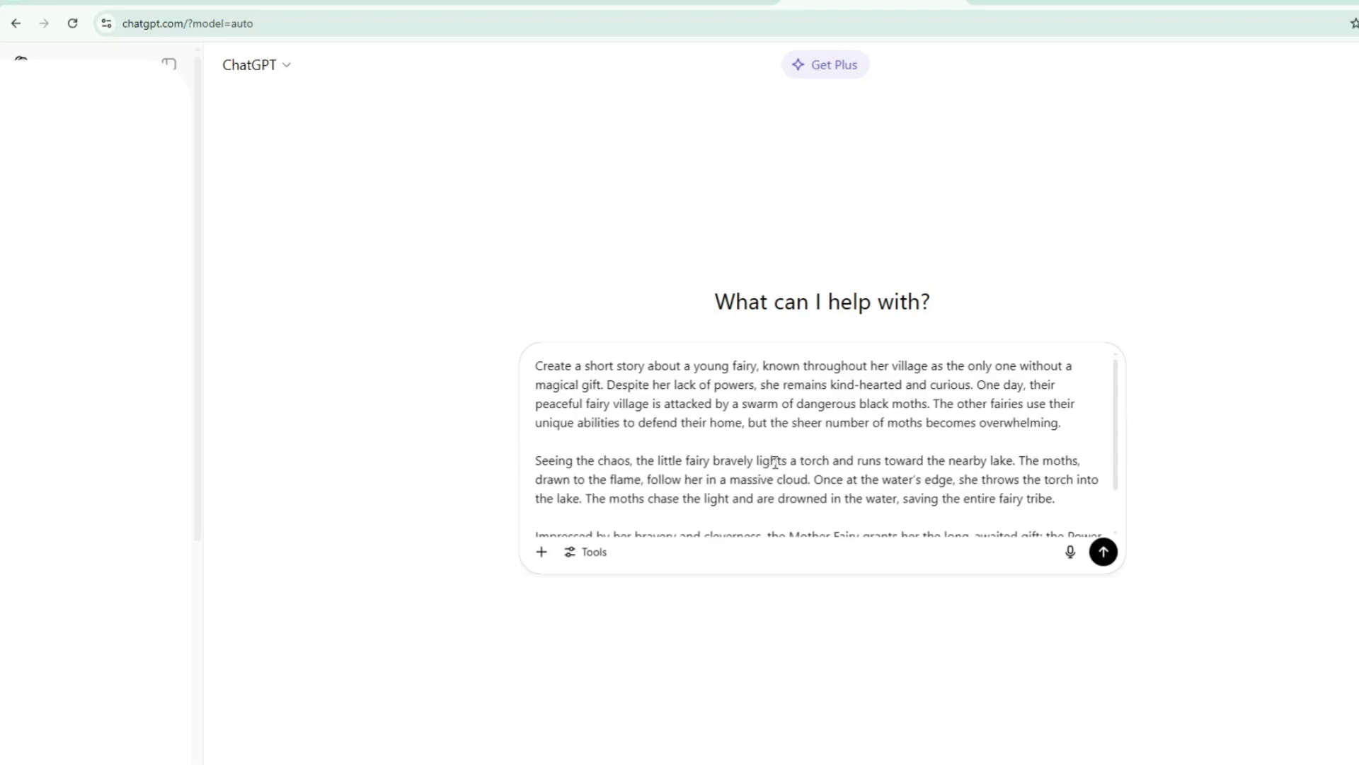
scroll(775, 456, down, 2)
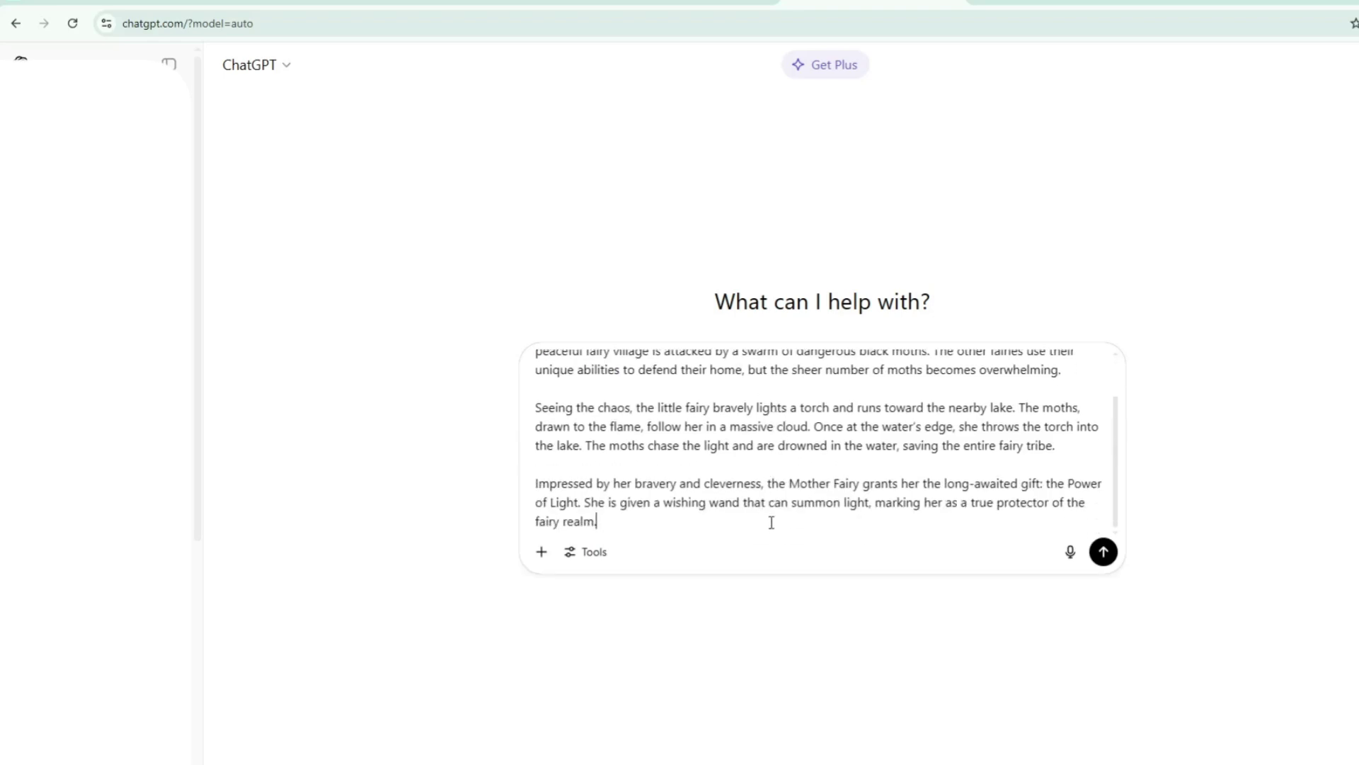
scroll(762, 519, up, 1)
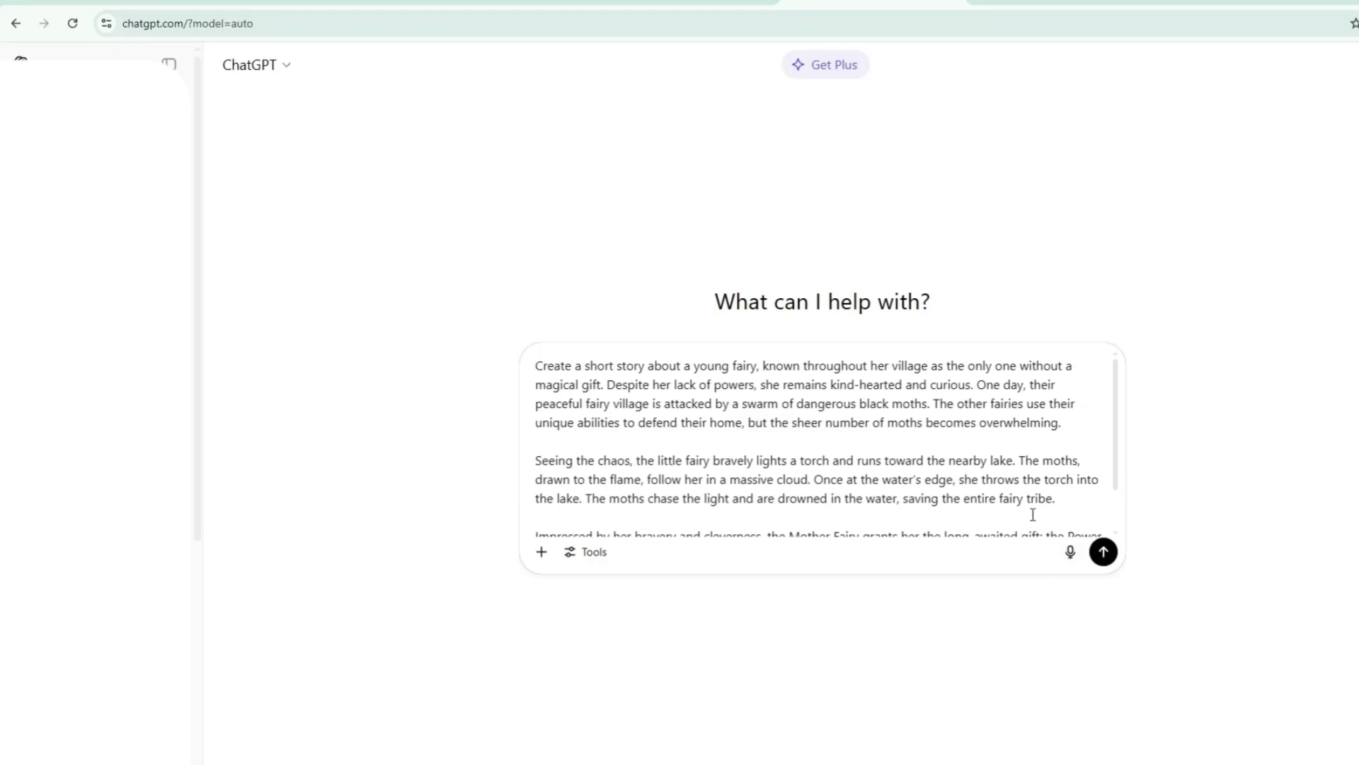
scroll(1032, 513, down, 1)
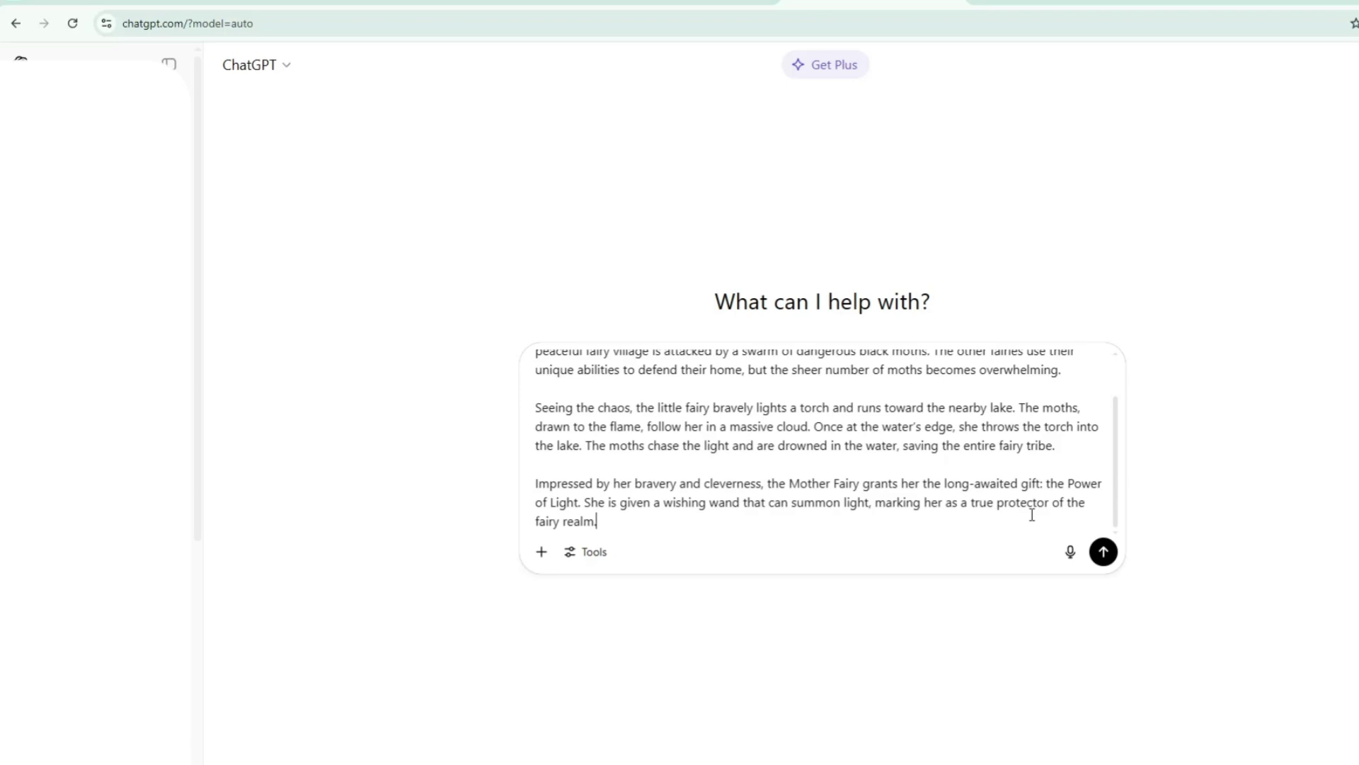
Step: Clear and re-paste the fairy story prompt twice, reviewing the full three-paragraph text each time
key(ctrl+a)
key(BackSpace)
text(Create a short story about a young fairy, known throughout her village as the only one without a magical gift. Despite her lack of powers, she remains kind-hearted and curious. One day, their peaceful fairy village is attacked by a swarm of dangerous black moths. The other fairies use their unique abilities to defend their home, but the sheer number of moths becomes overwhelming.  Seeing the chaos, the little fairy bravely lights a torch and runs toward the nearby lake. The moths, drawn to the flame, follow her in a massive cloud. Once at the water’s edge, she throws the torch into the lake. The moths chase the light and are drowned in the water, saving the entire fairy tribe.  Impressed by her bravery and cleverness, the Mother Fairy grants her the long-awaited gift: the Power of Light. She is given a wishing wand that can summon light, marking her as a true protector of the fairy realm.)
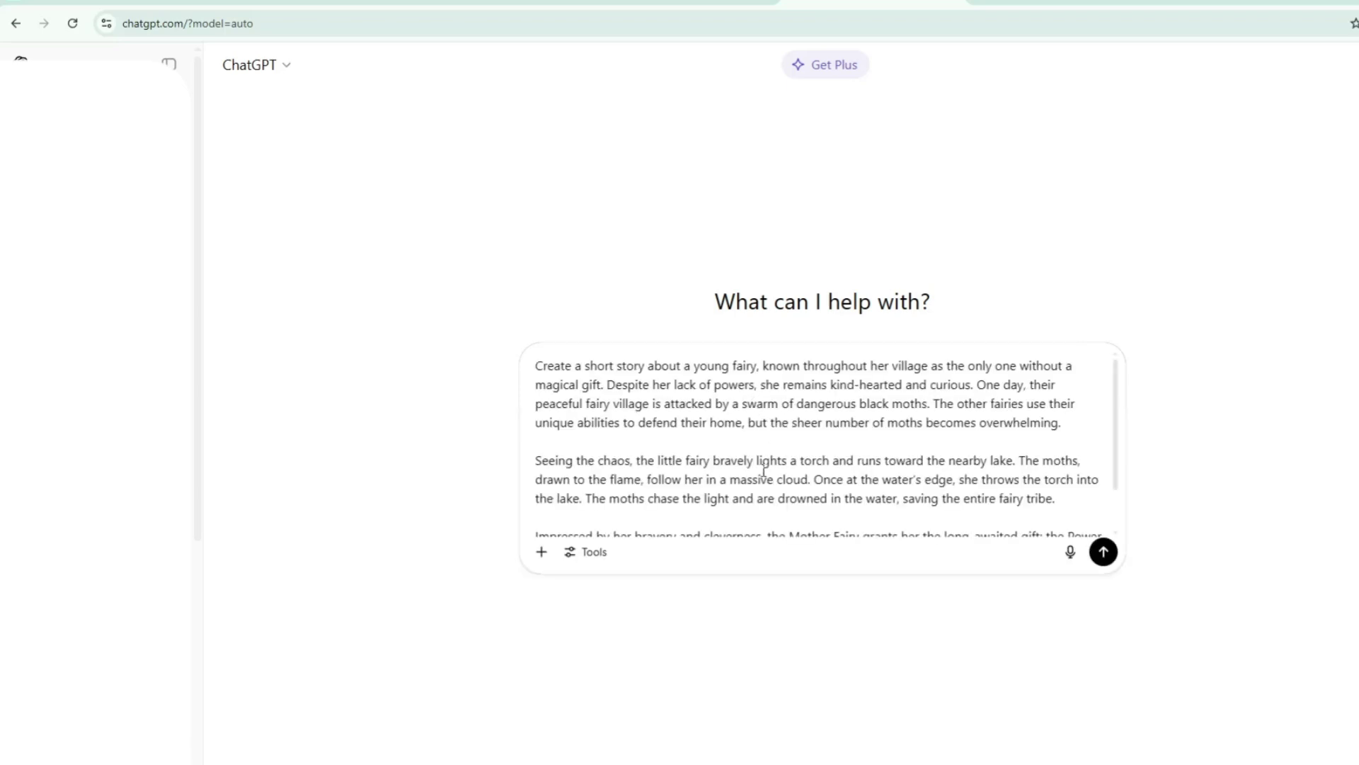
scroll(775, 462, down, 1)
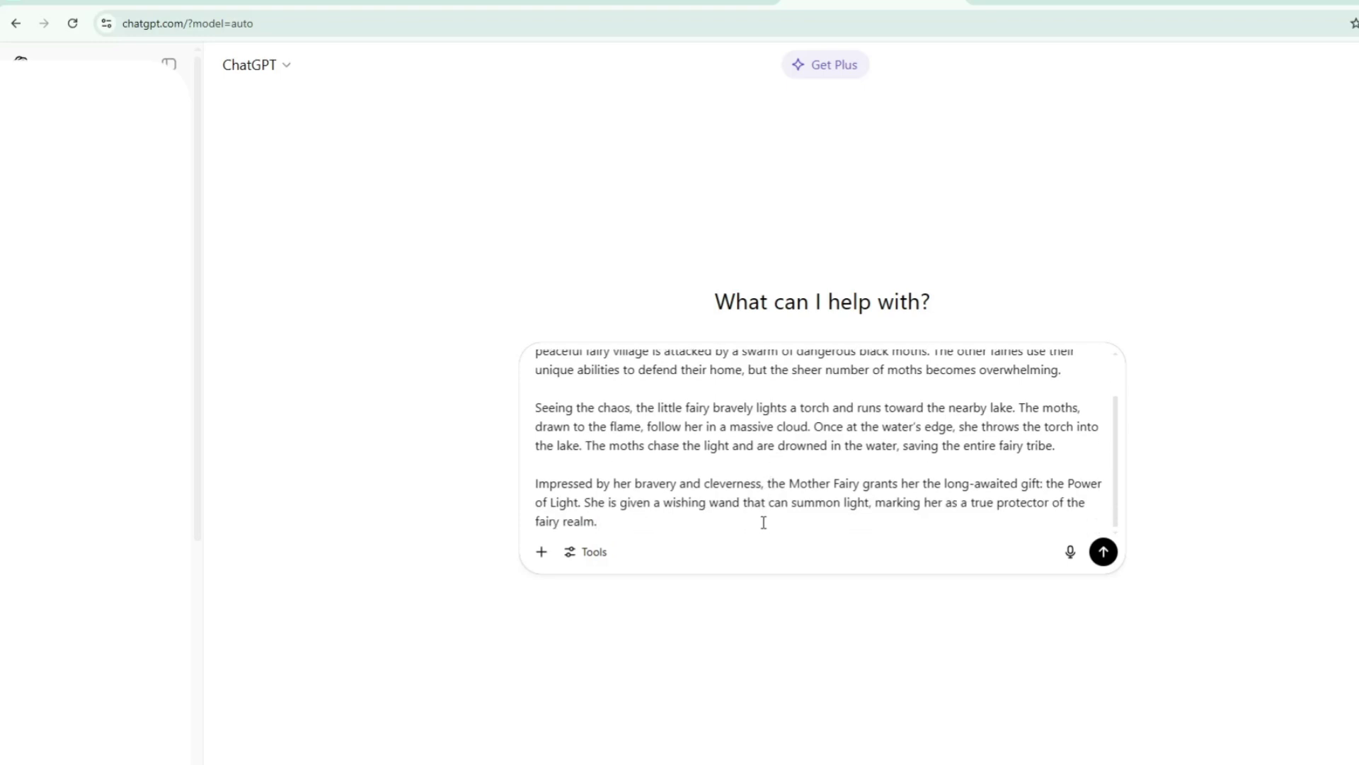
scroll(763, 523, up, 1)
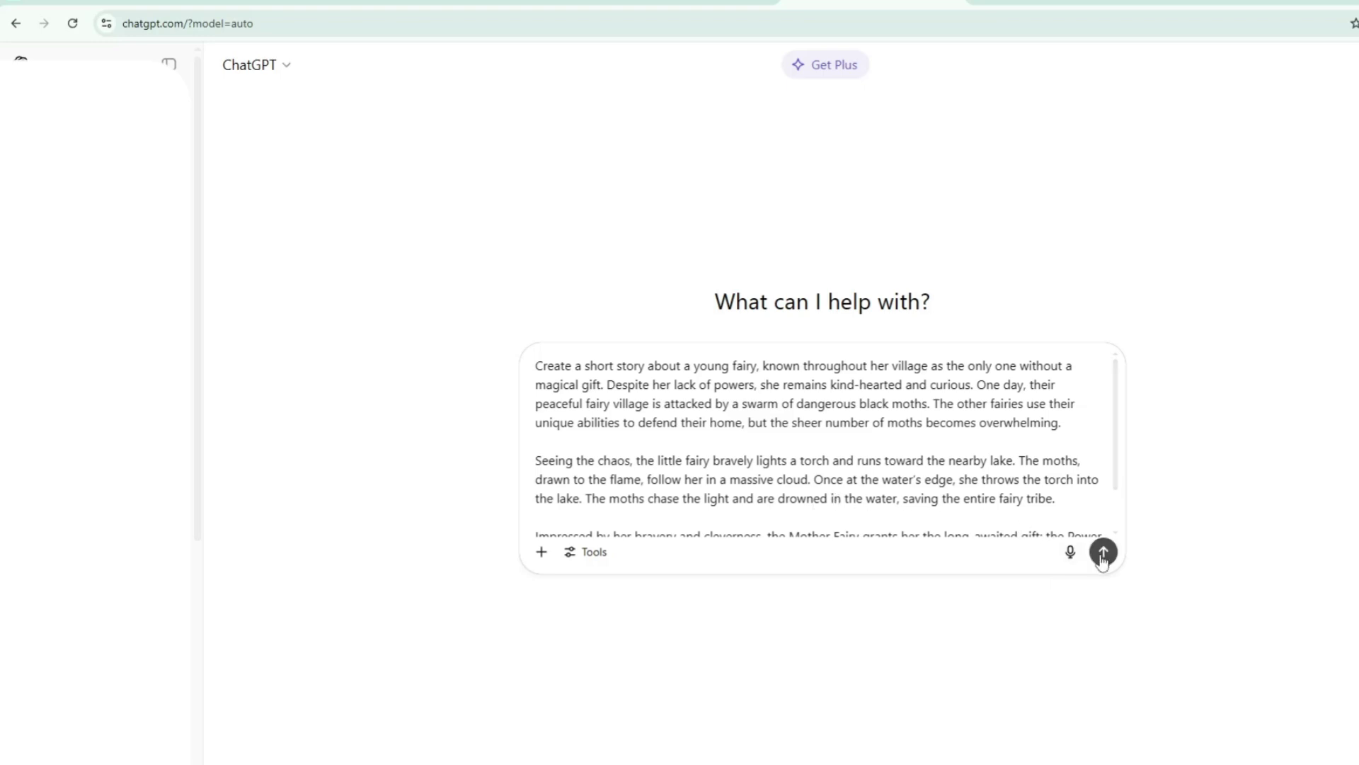
scroll(1031, 512, down, 1)
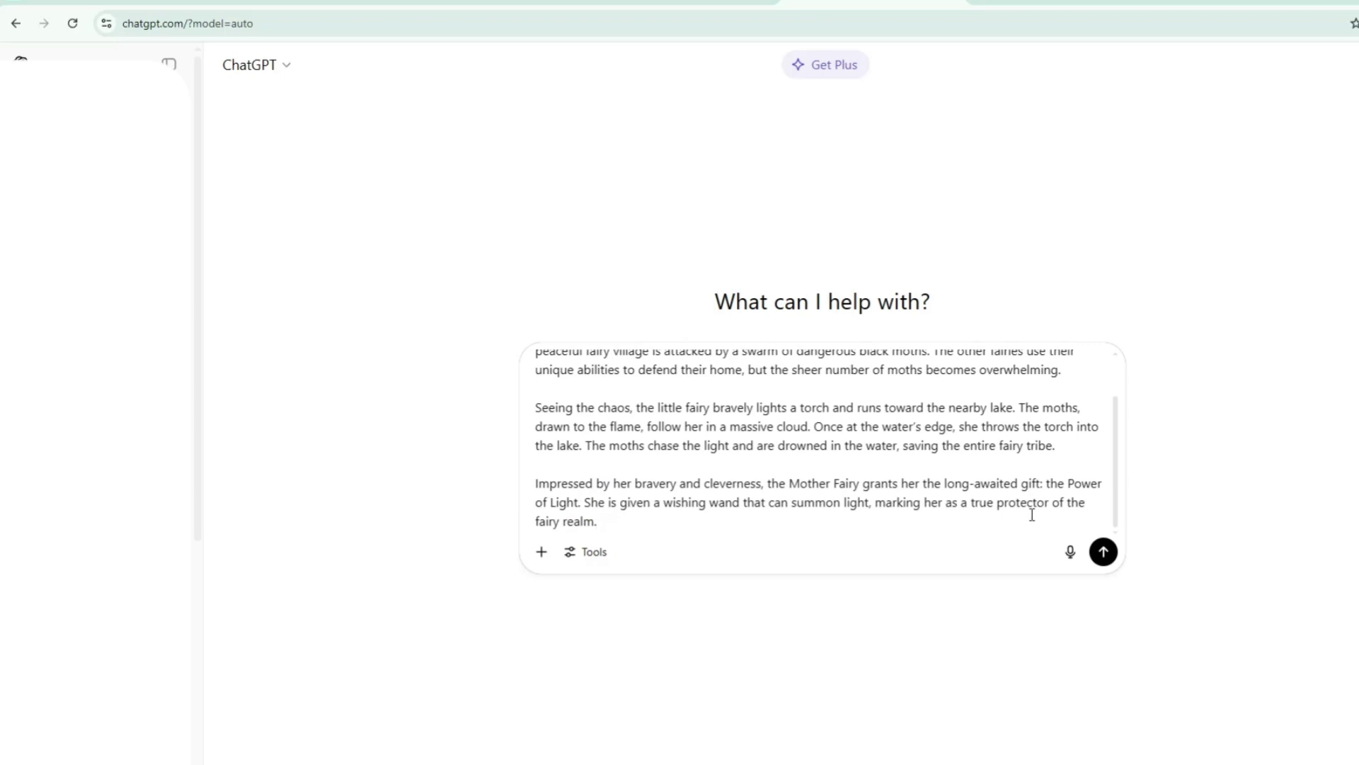
key(ctrl+a)
key(BackSpace)
text(Create a short story about a young fairy, known throughout her village as the only one without a magical gift. Despite her lack of powers, she remains kind-hearted and curious. One day, their peaceful fairy village is attacked by a swarm of dangerous black moths. The other fairies use their unique abilities to defend their home, but the sheer number of moths becomes overwhelming.  Seeing the chaos, the little fairy bravely lights a torch and runs toward the nearby lake. The moths, drawn to the flame, follow her in a massive cloud. Once at the water’s edge, she throws the torch into the lake. The moths chase the light and are drowned in the water, saving the entire fairy tribe.  Impressed by her bravery and cleverness, the Mother Fairy grants her the long-awaited gift: the Power of Light. She is given a wishing wand that can summon light, marking her as a true protector of the fairy realm.)
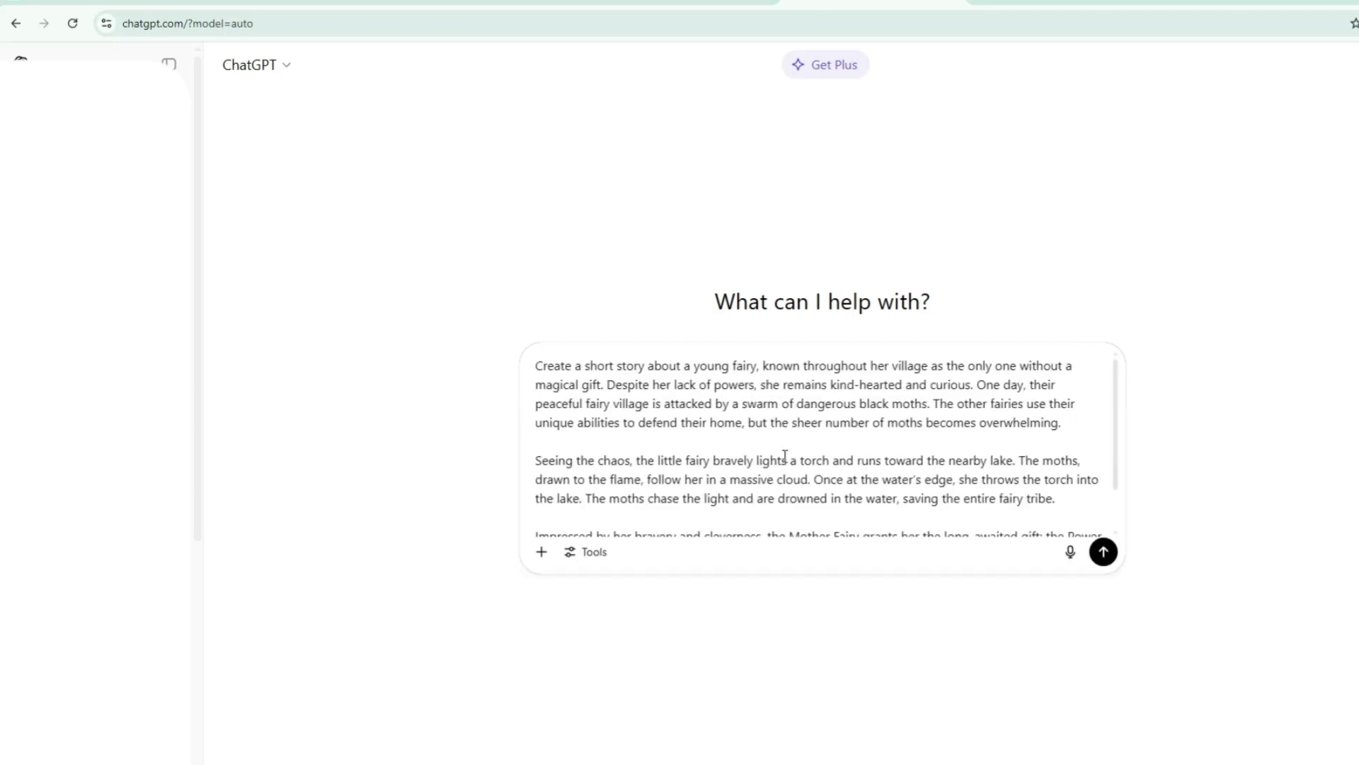
scroll(774, 462, down, 1)
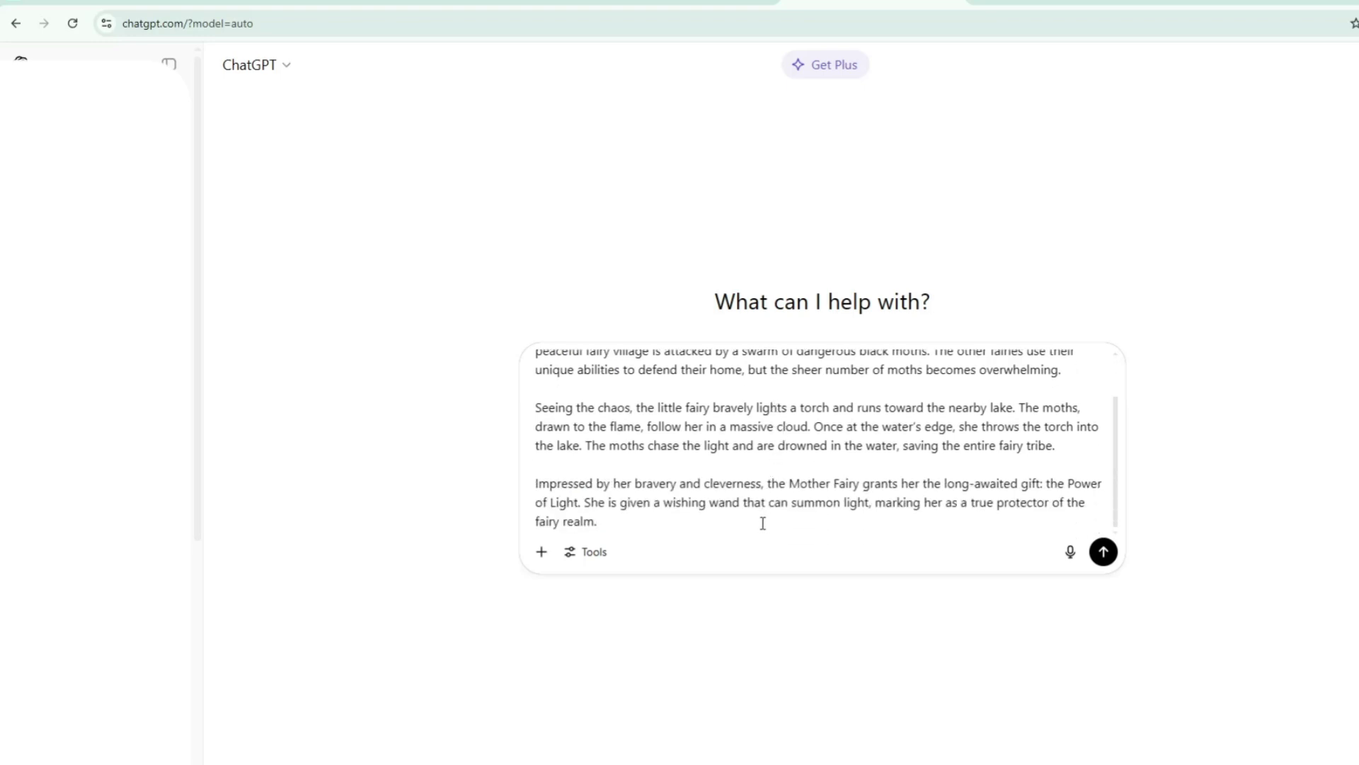
scroll(763, 522, up, 1)
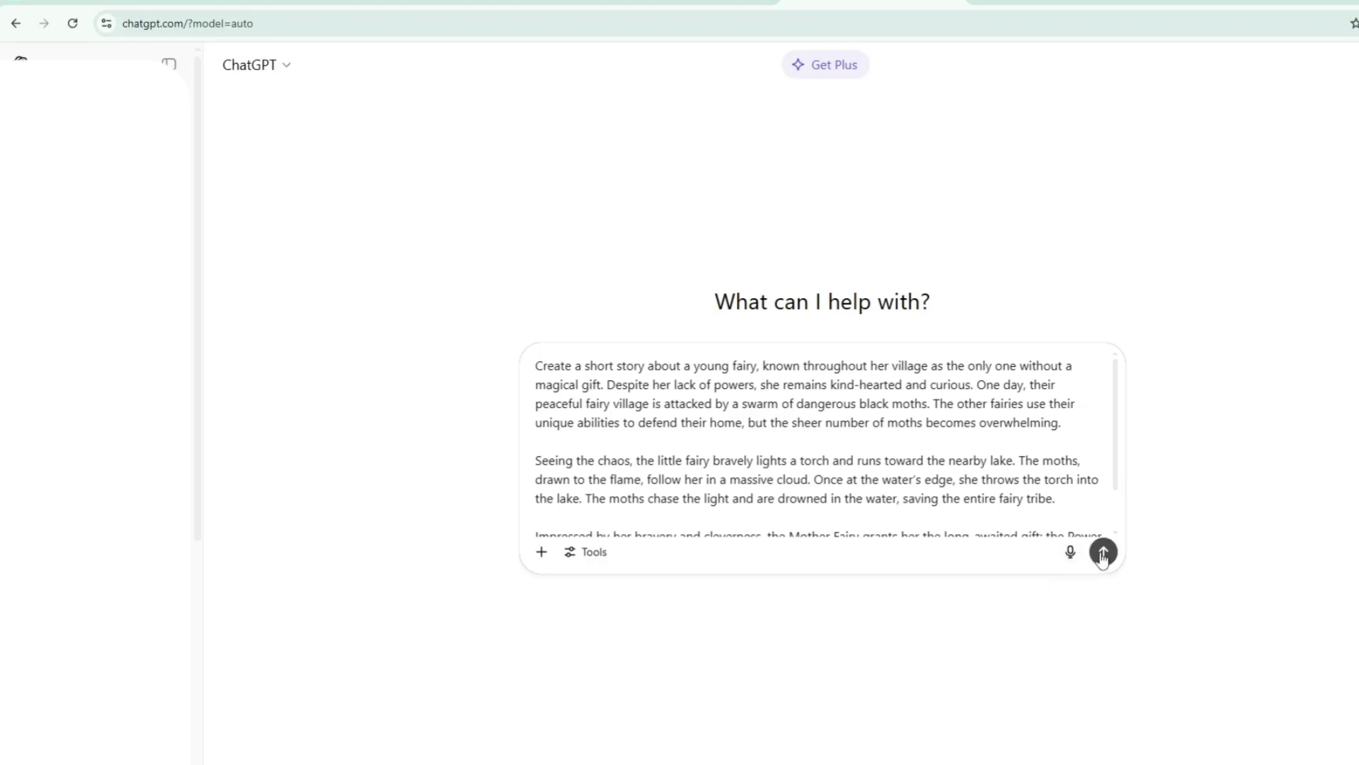
scroll(1031, 515, down, 2)
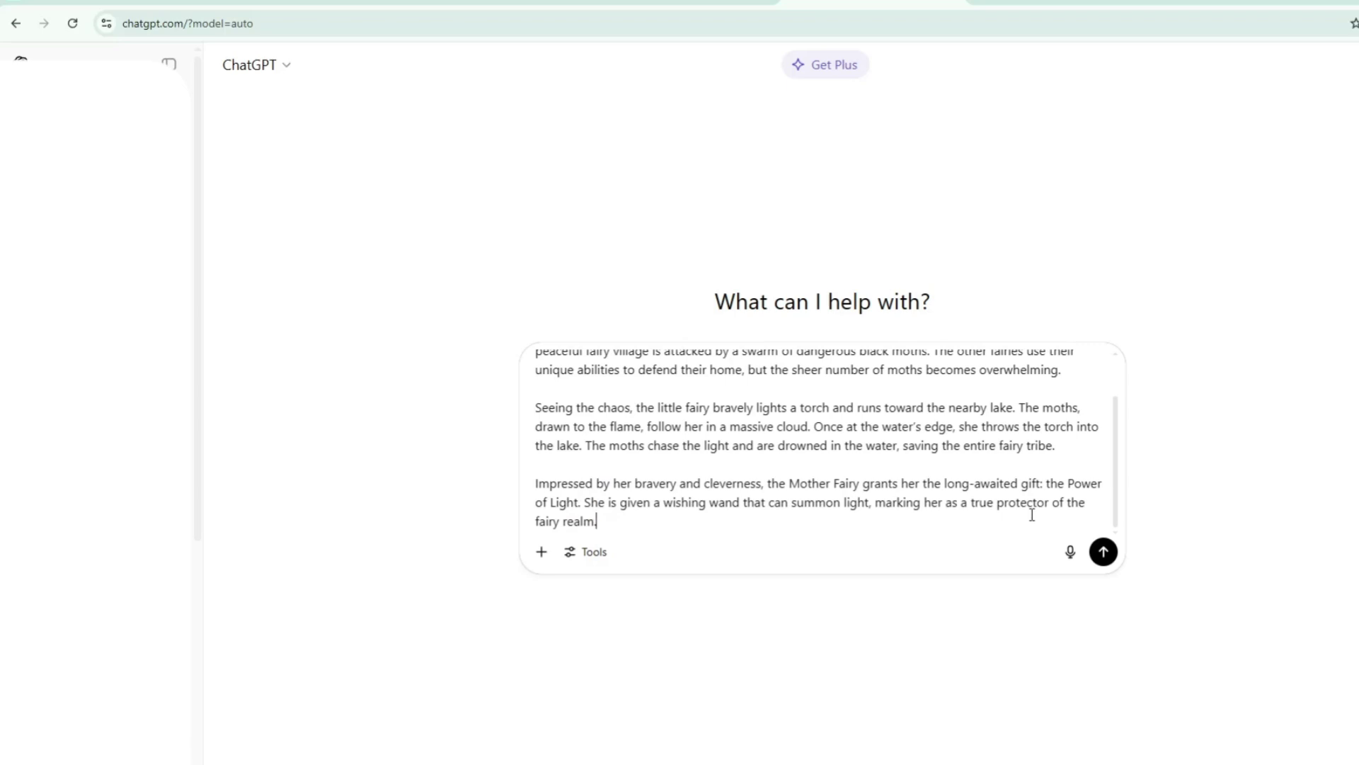
Step: Send the story prompt, then type a request for 10 visual images with dialogue, visual prompts and camera movement
click(1103, 551)
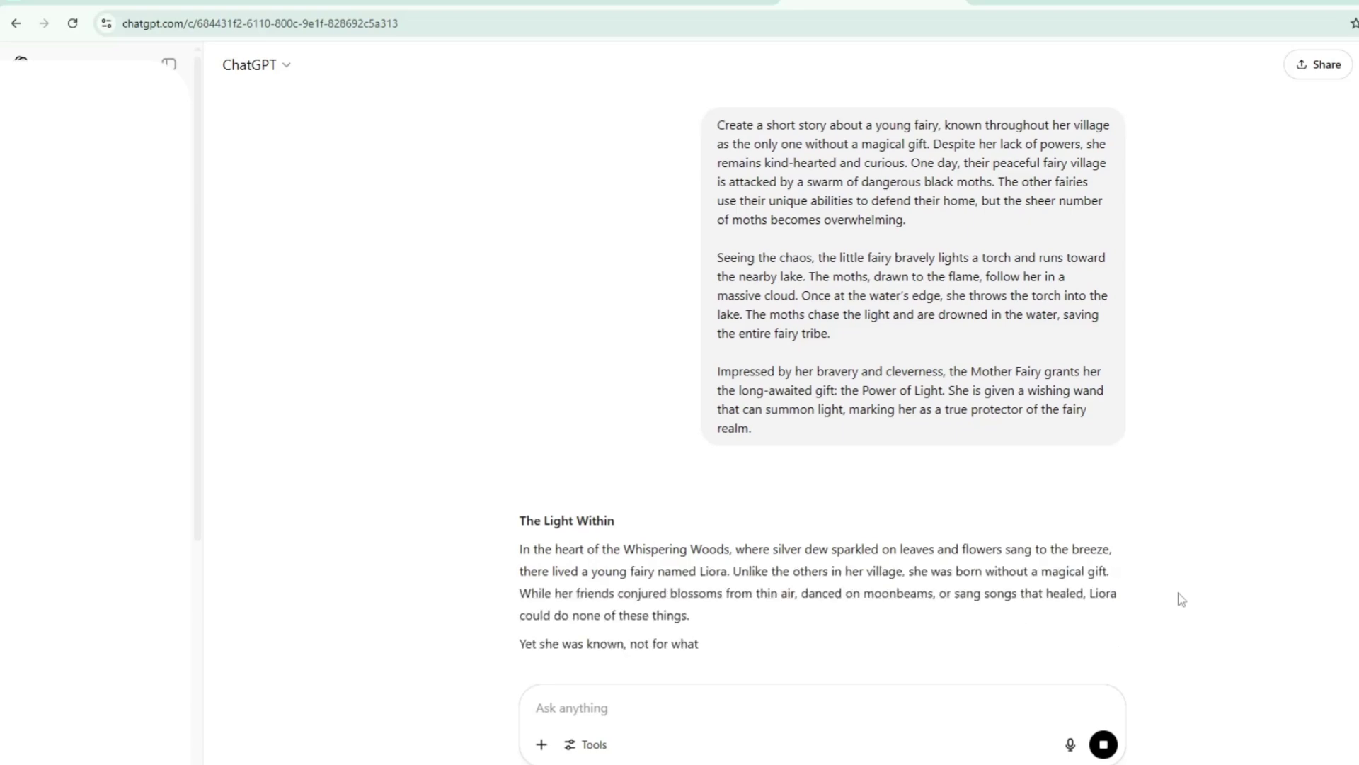
scroll(1179, 596, down, 1)
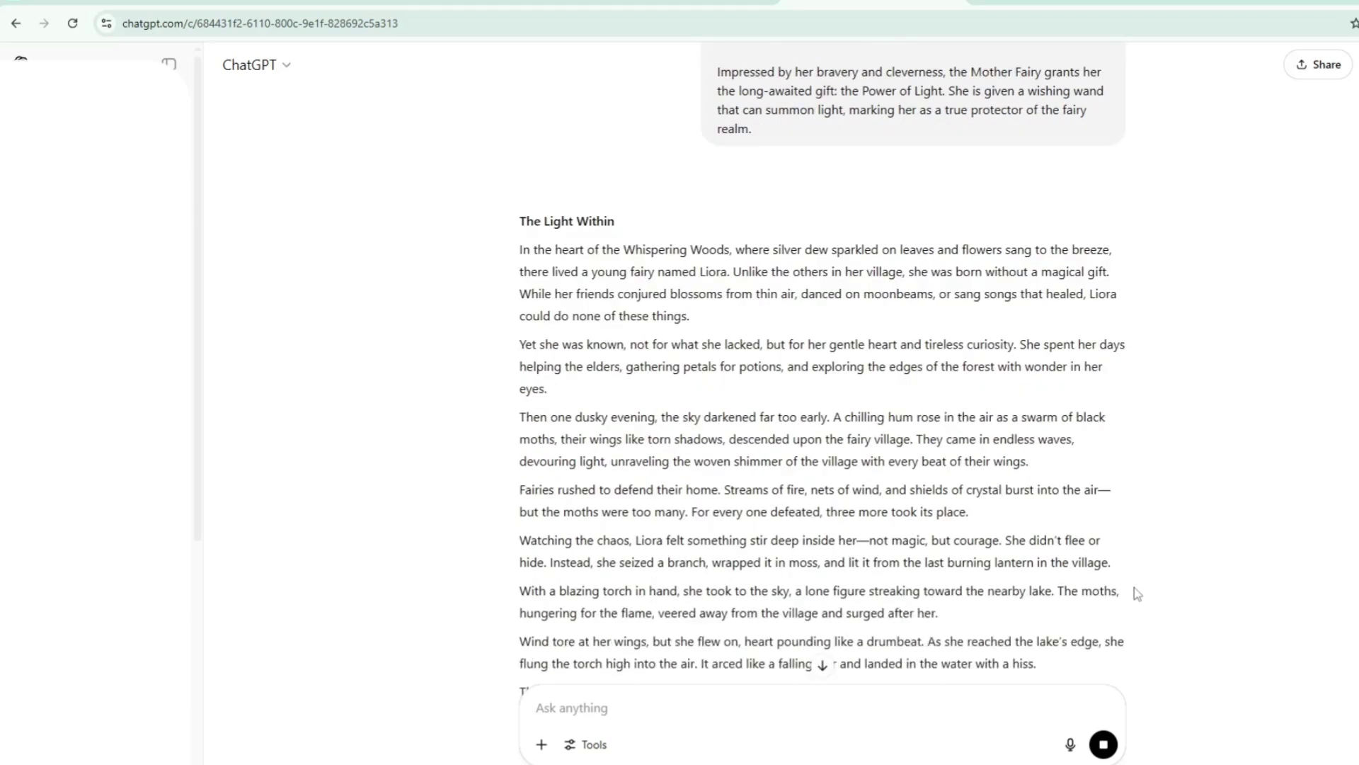
click(776, 699)
text(Create 10 Visual image of eac)
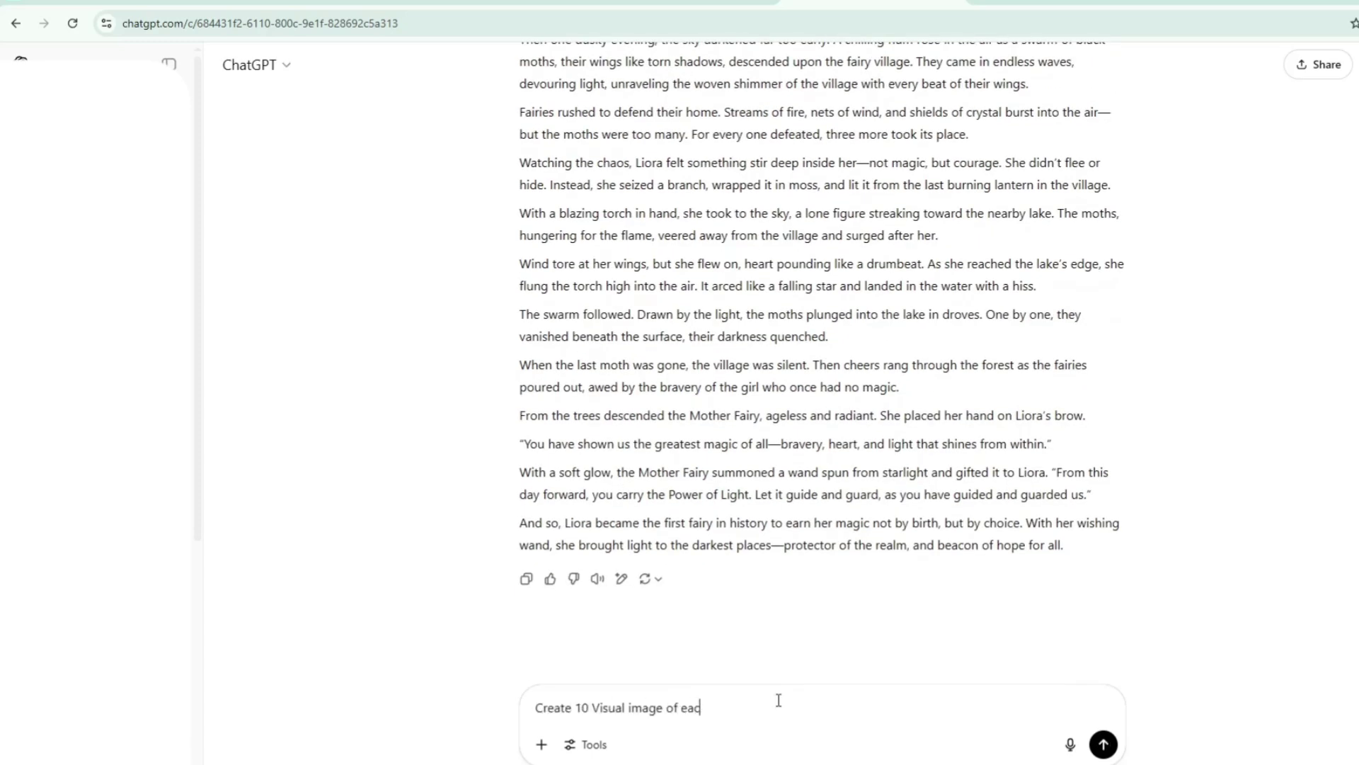
text(h part of the story.  Indicate the cript)
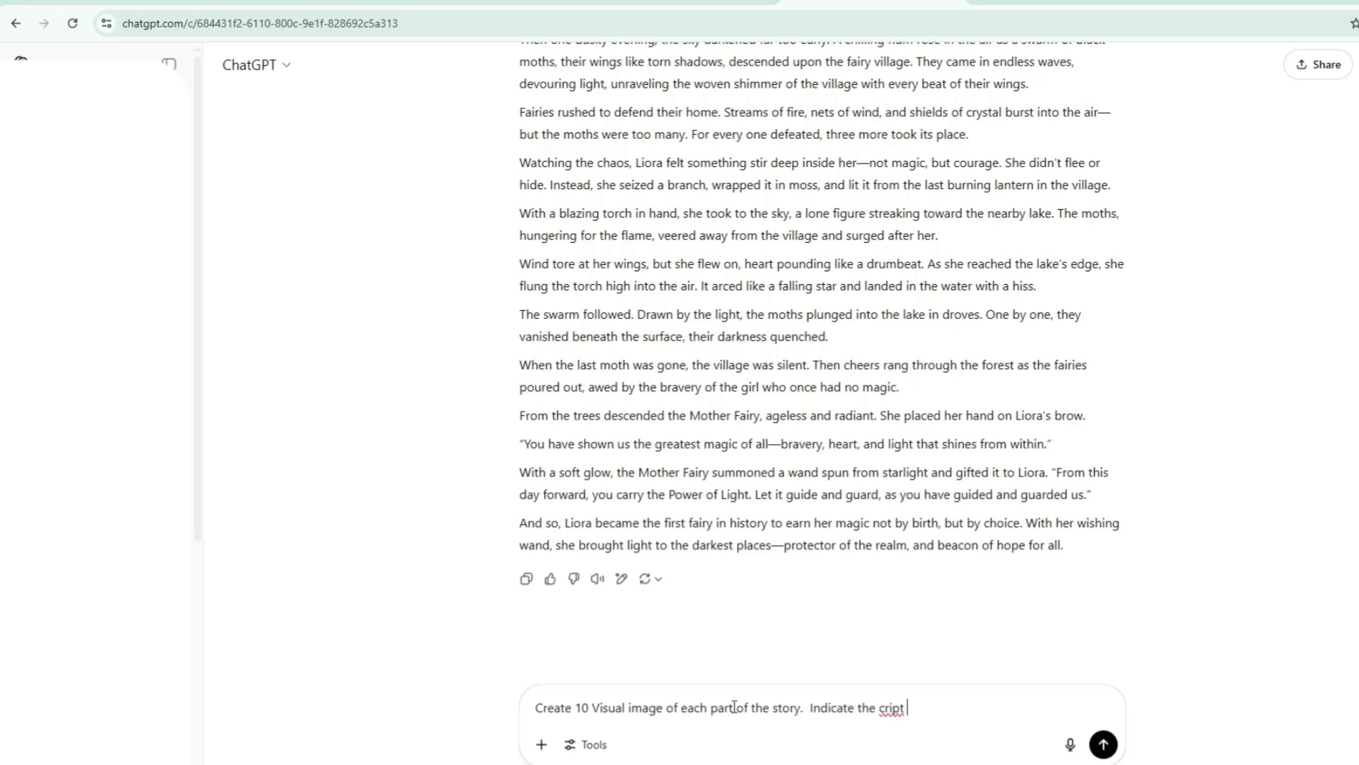
click(878, 708)
text(s)
click(930, 716)
text(with dialog in every part and)
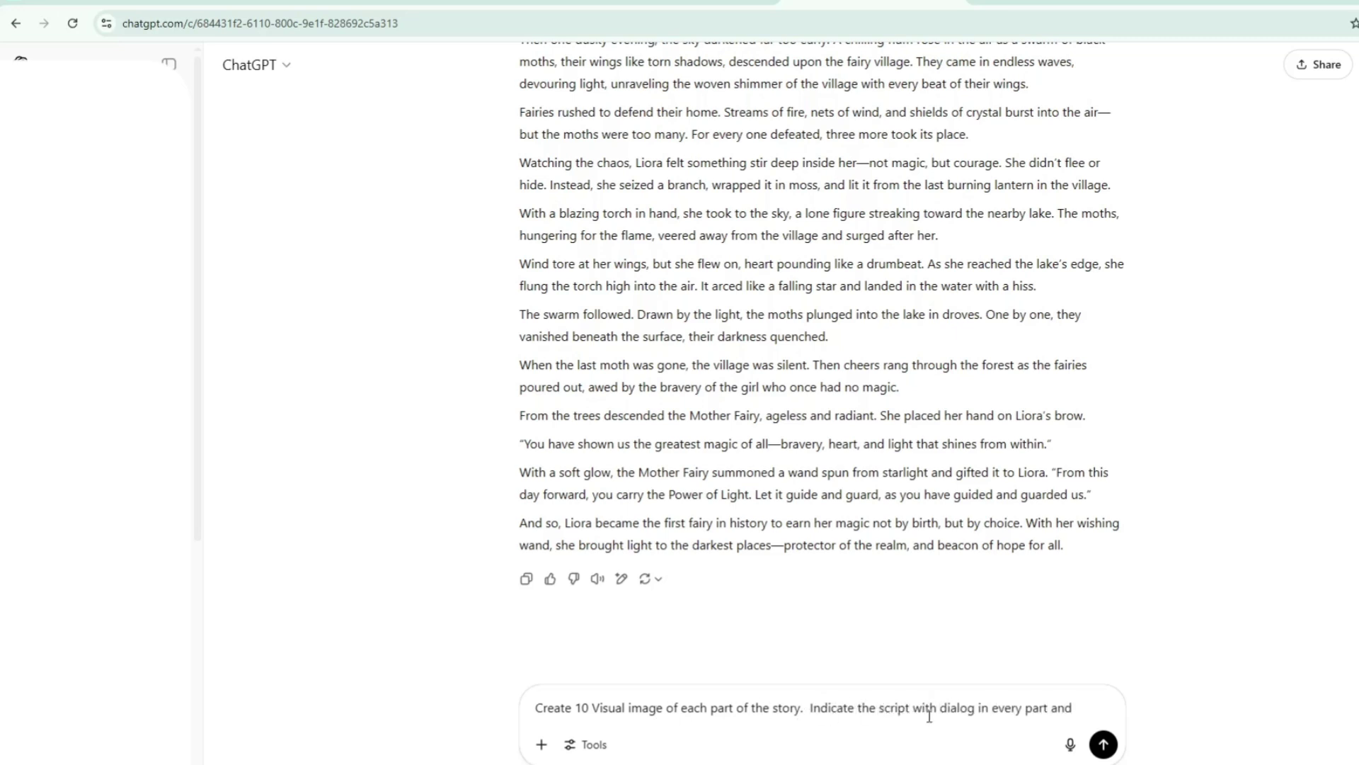
text( include detail)
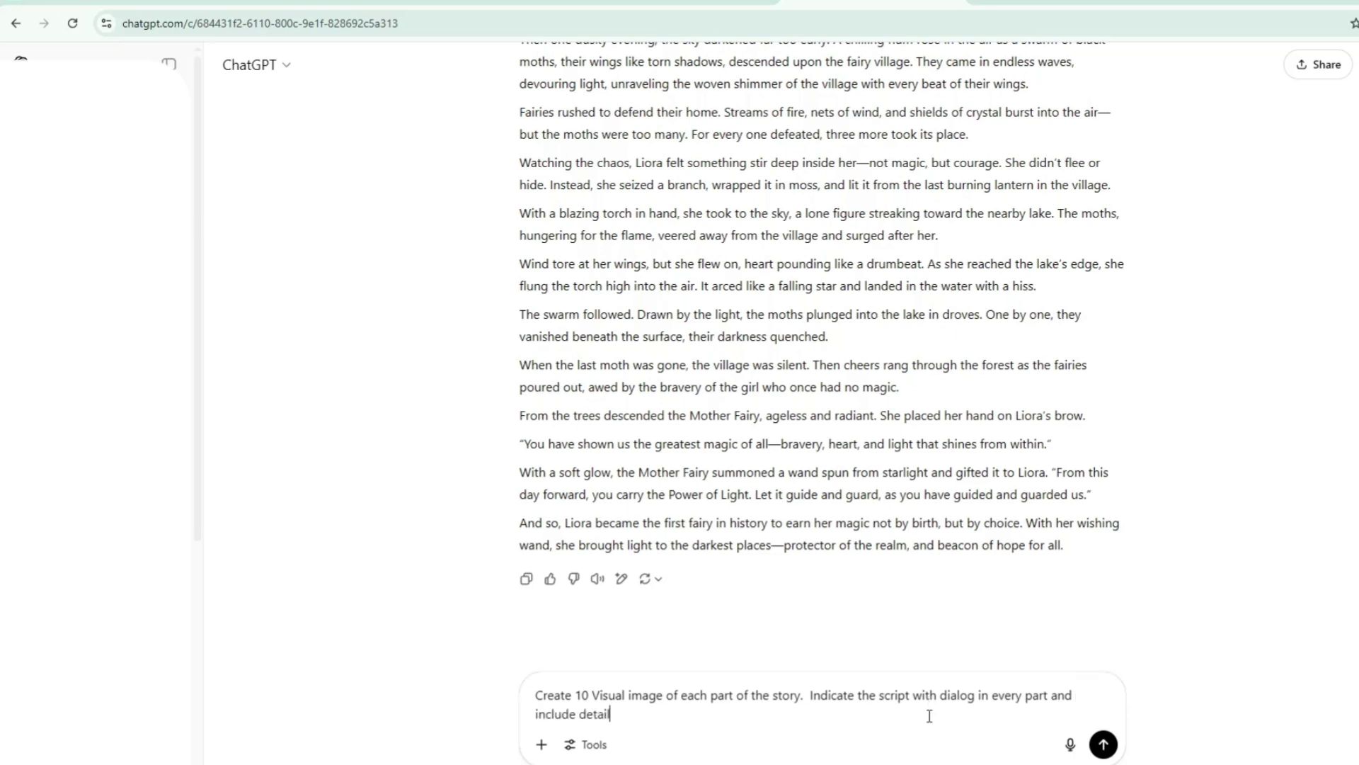
text(ed visual prompt of each part. Inc)
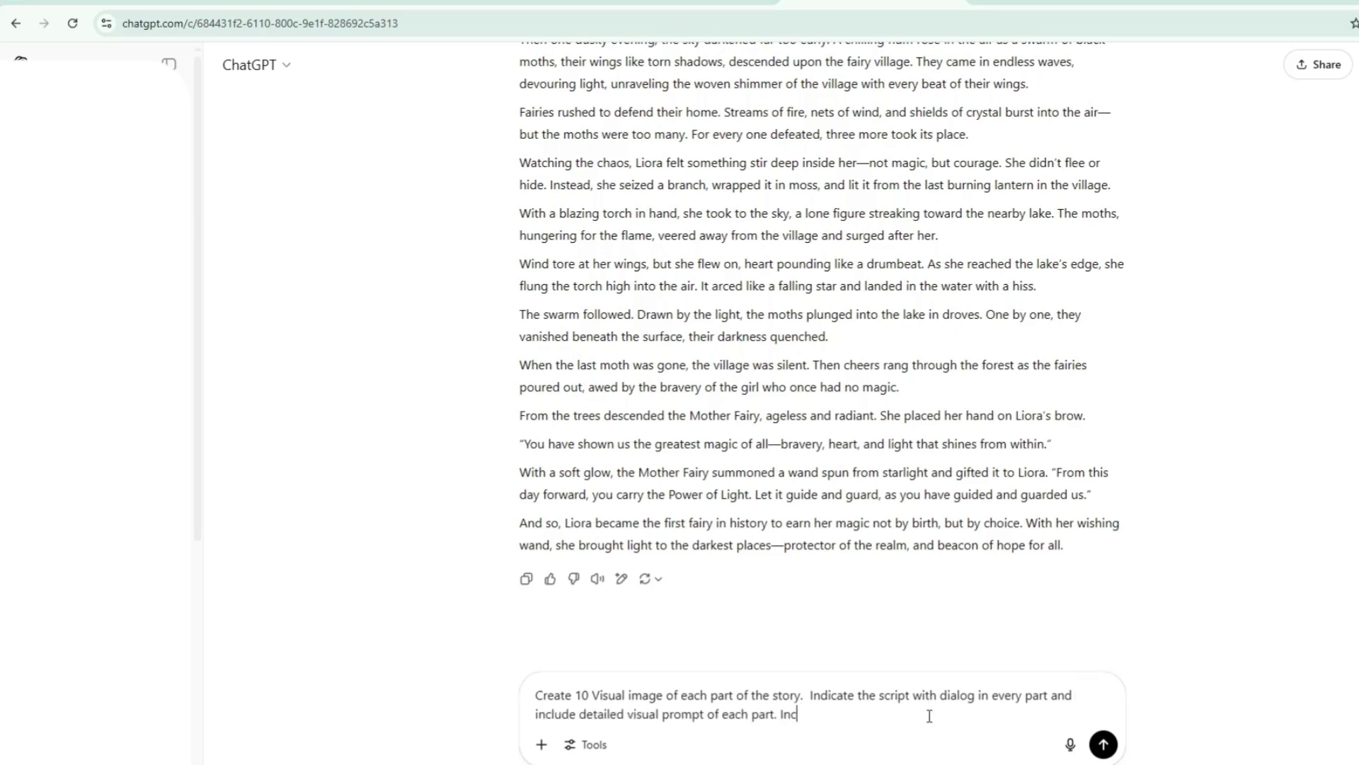
text(lude camera movements)
text(the visual prompt too.)
Step: Send the 10-part storyboard request and scroll through the generated scenes
click(1103, 744)
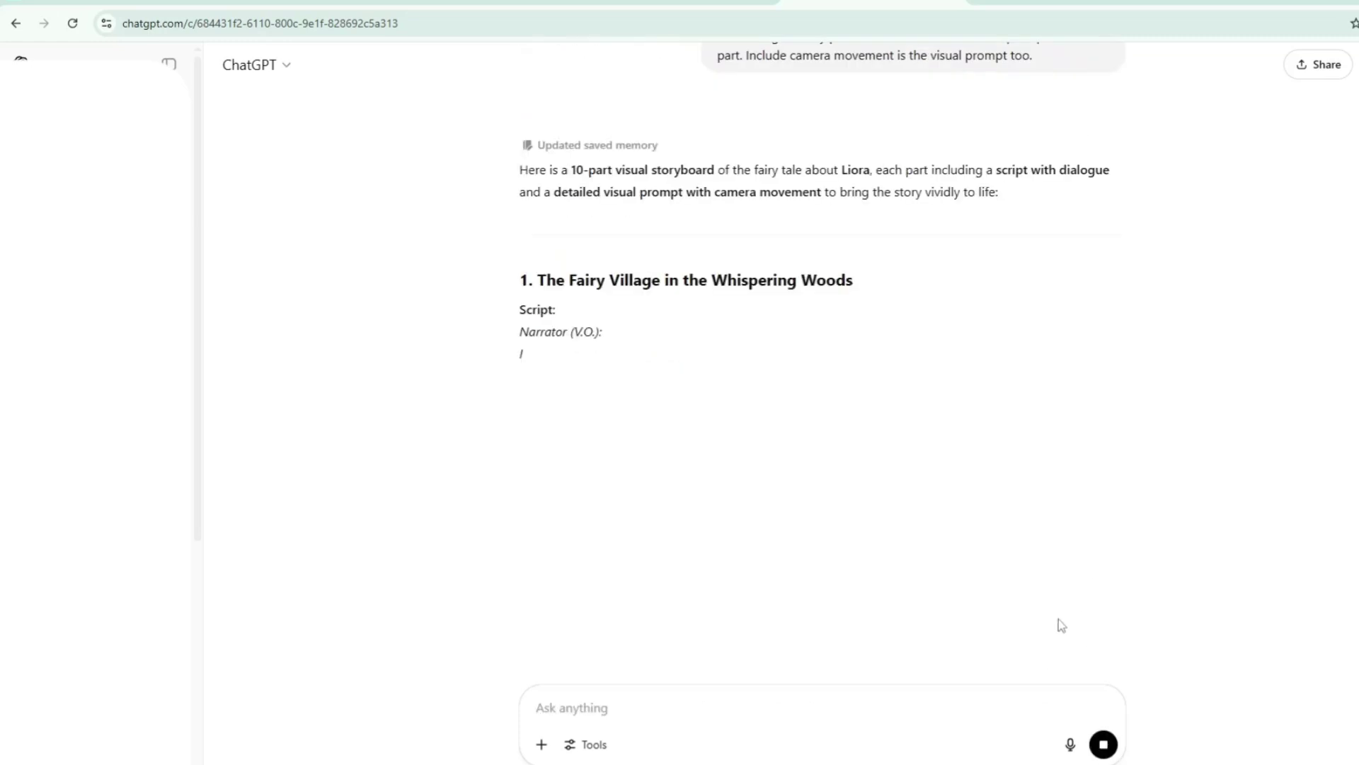
scroll(843, 506, down, 4)
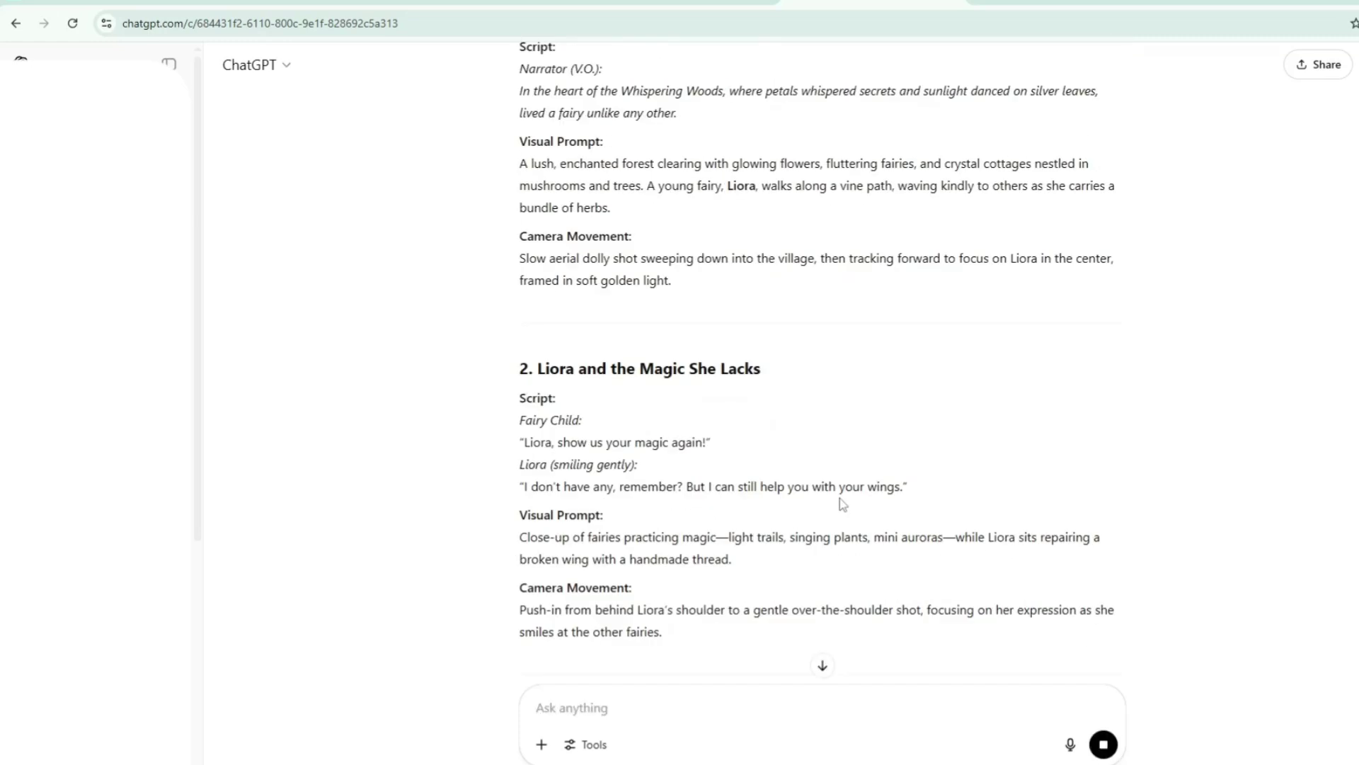
scroll(832, 523, down, 3)
scroll(825, 524, down, 20)
scroll(853, 495, up, 20)
Step: Ask ChatGPT to 'Change Liora to Pinky', then start a request for character visual prompts
click(587, 710)
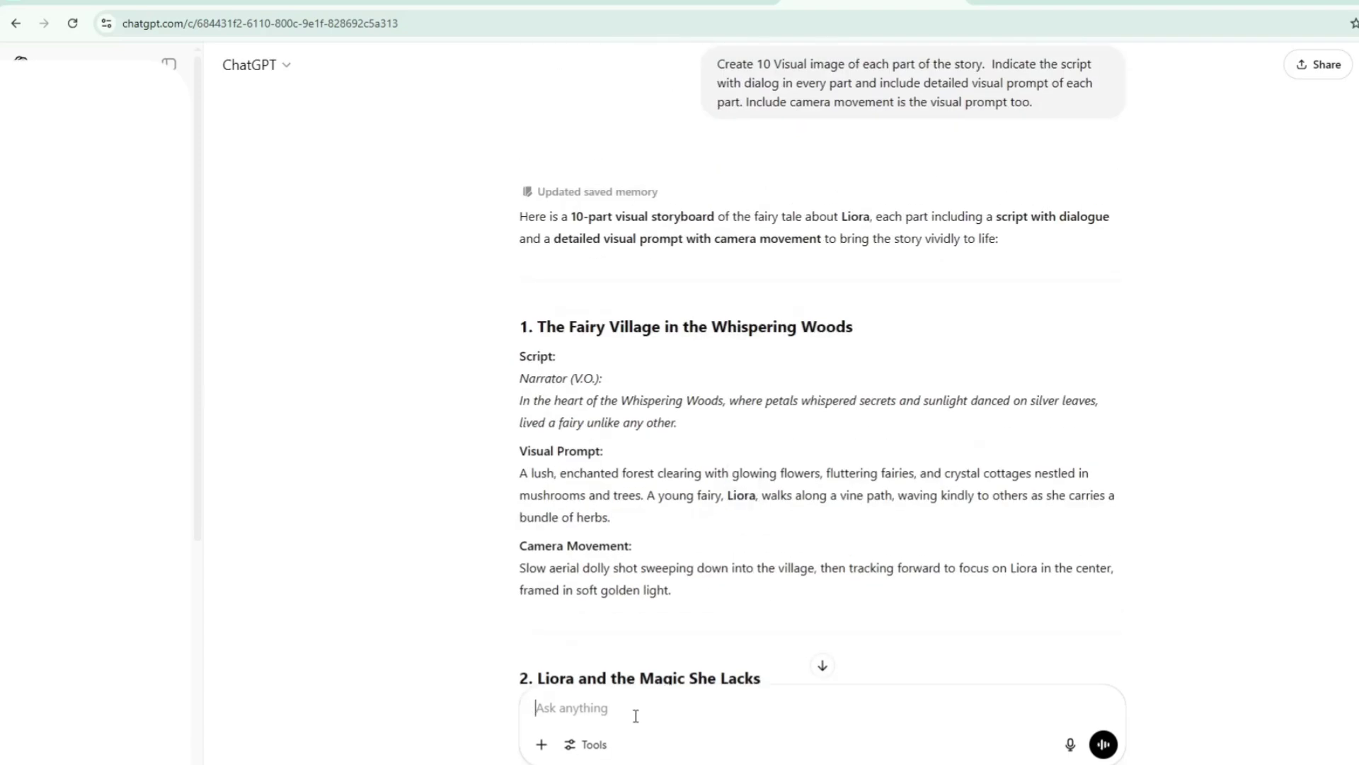
text(Change Liora to Pinky)
scroll(697, 715, down, 4)
key(Return)
scroll(567, 552, down, 2)
text(Create Visual)
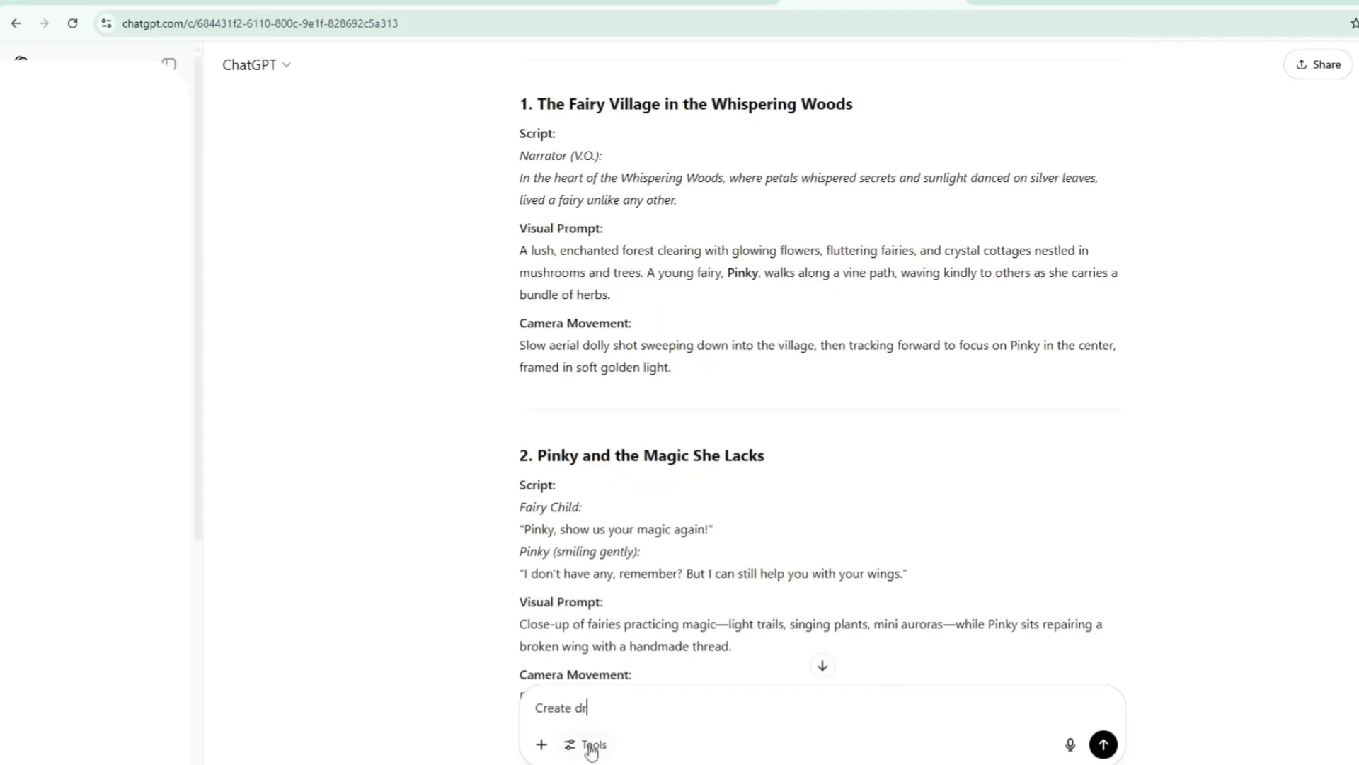
text(tailed prompt for each characters)
Step: Send the character prompt request, then select storyboard scenes 1 through 10, The Gift of Light
key(Return)
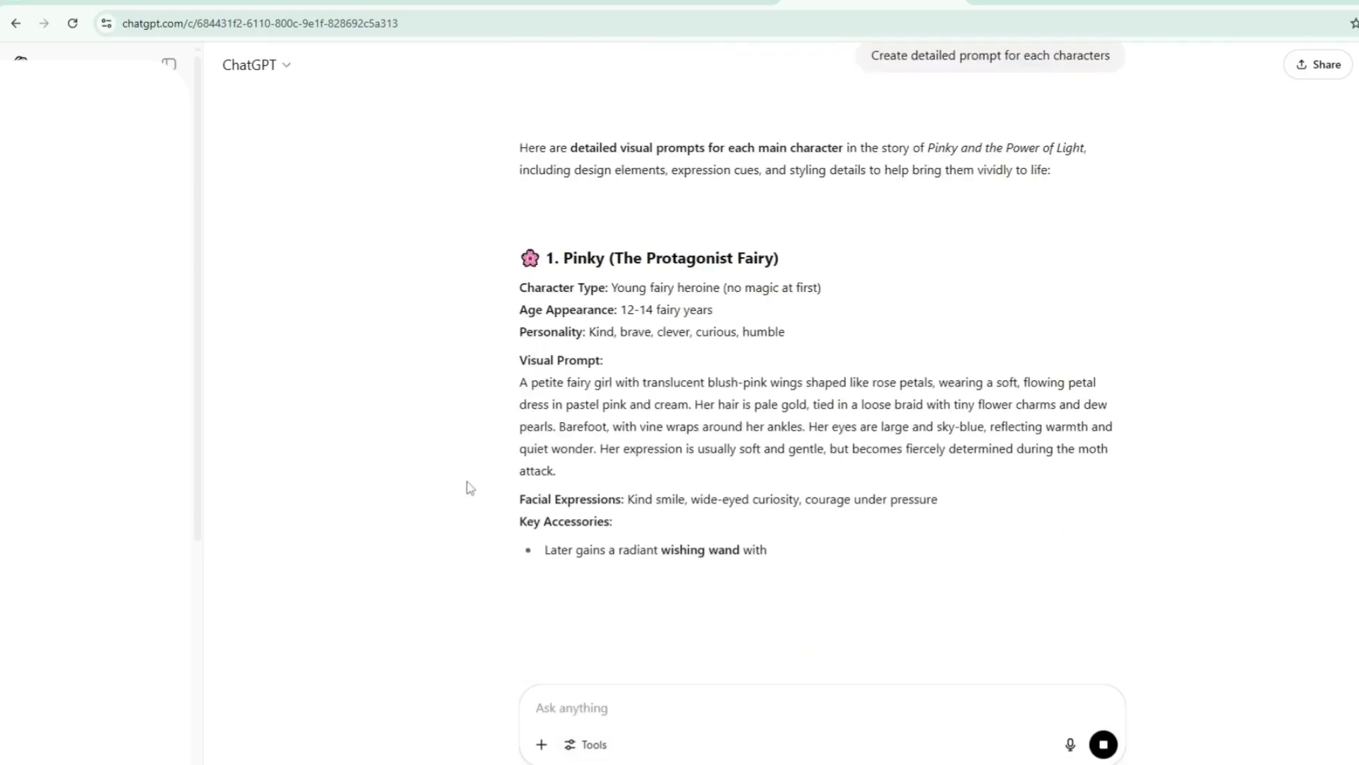
scroll(524, 388, down, 10)
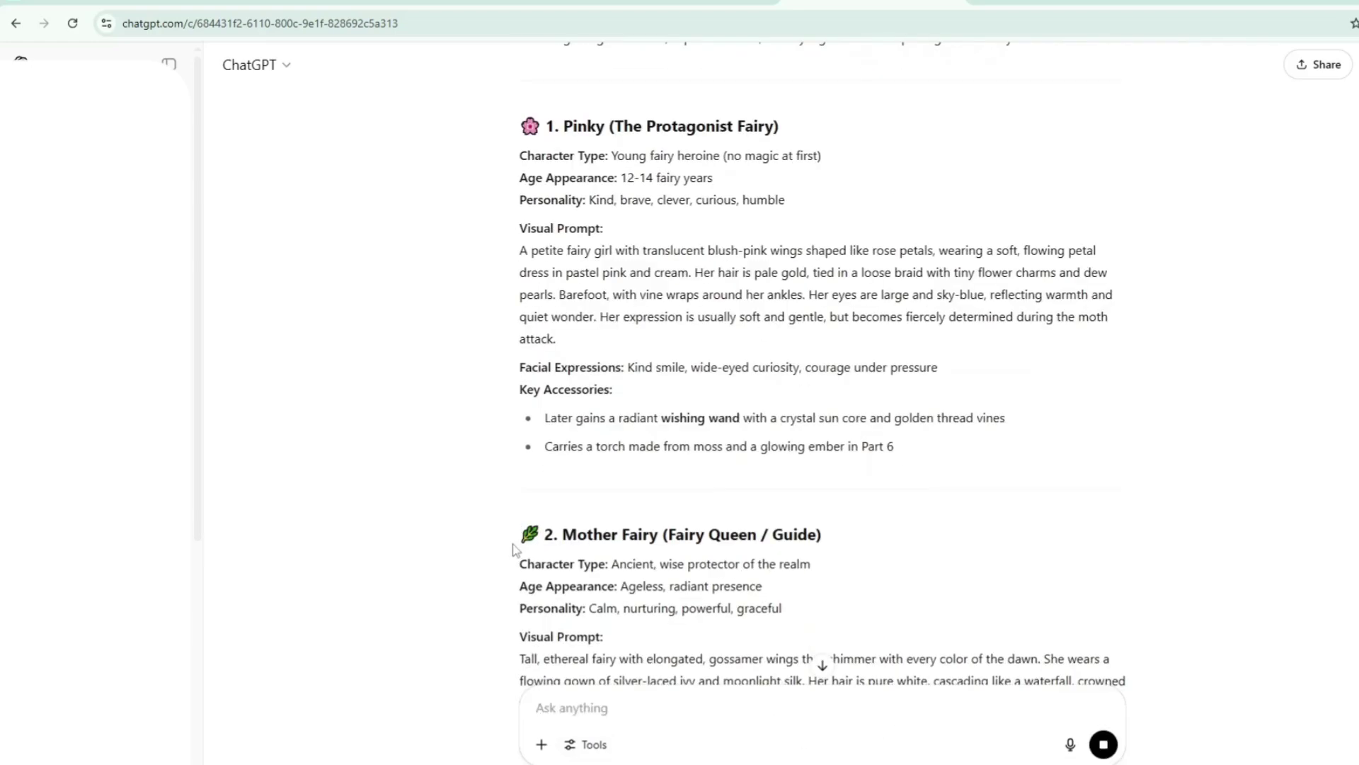
scroll(540, 423, down, 4)
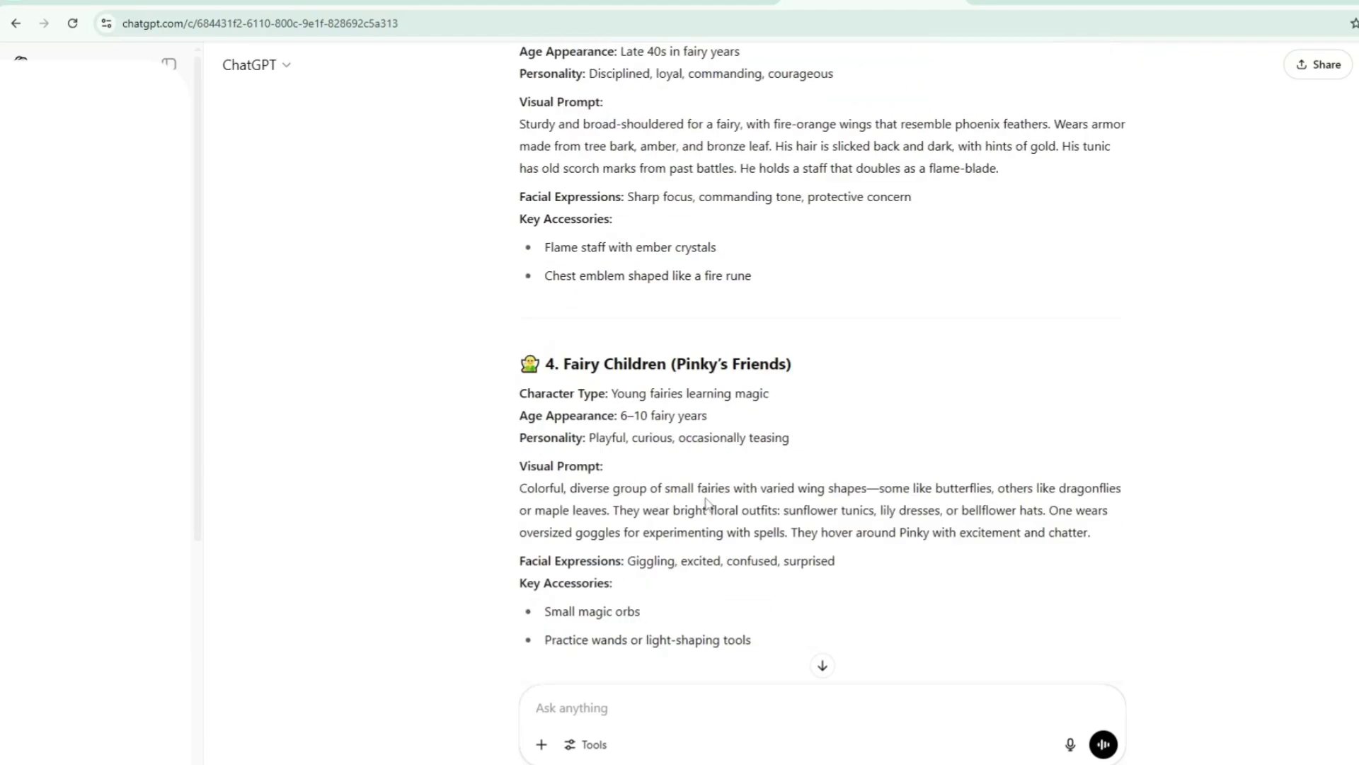
scroll(708, 501, down, 4)
scroll(632, 507, down, 6)
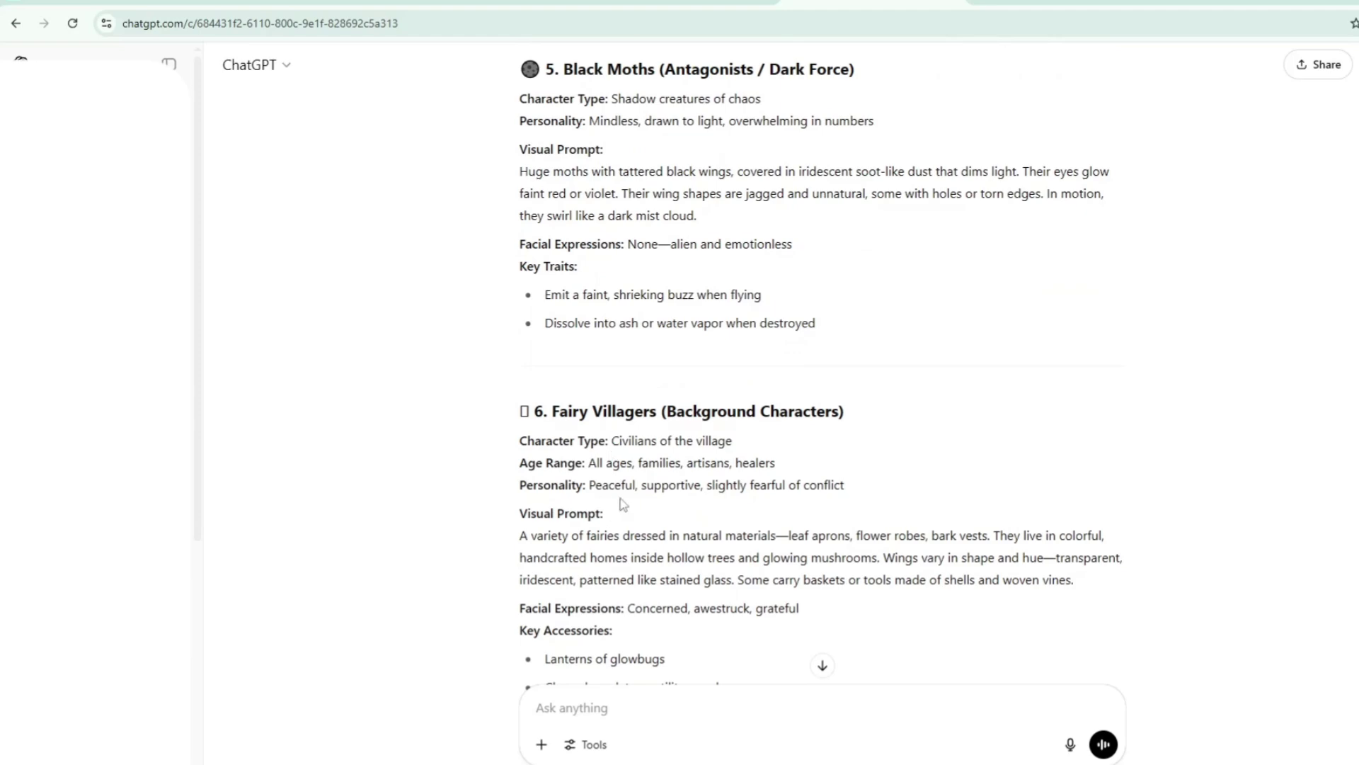
scroll(623, 503, down, 2)
scroll(623, 503, down, 2)
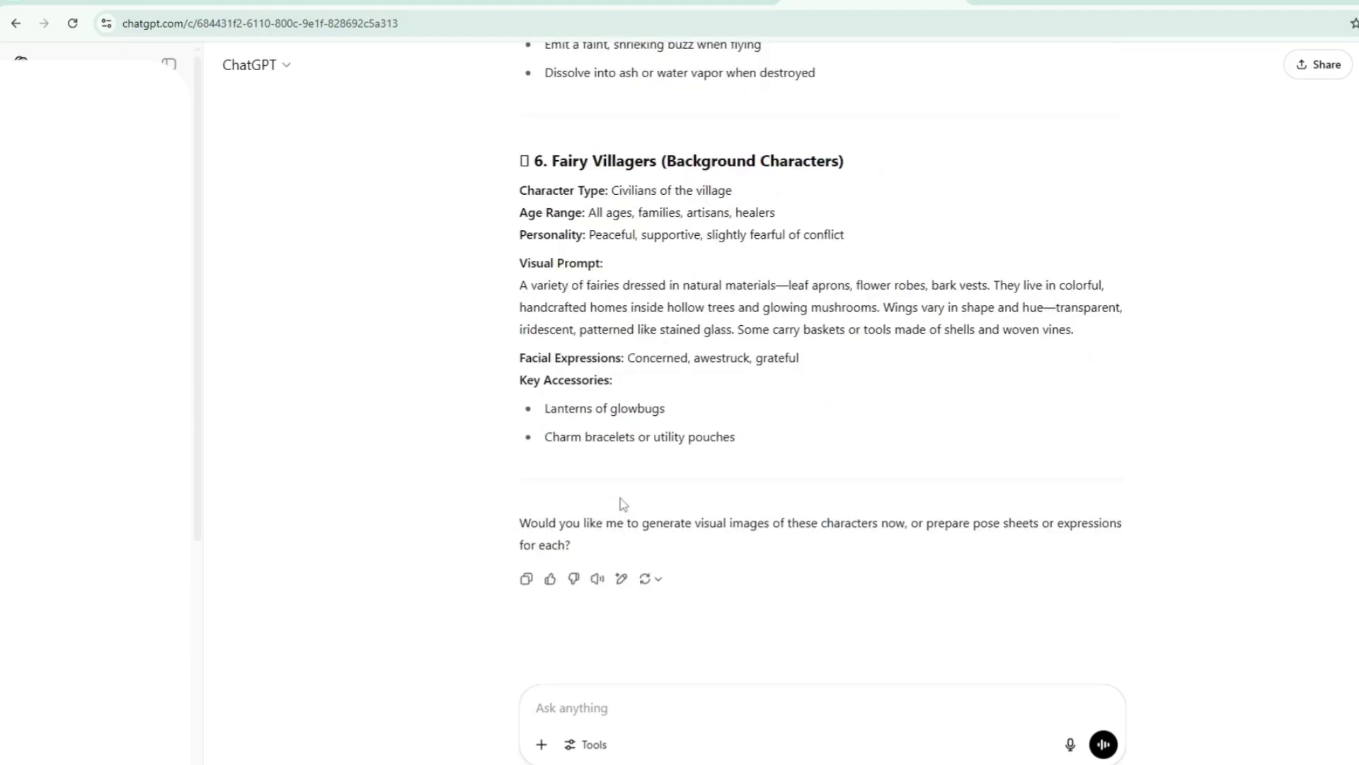
scroll(623, 503, up, 2)
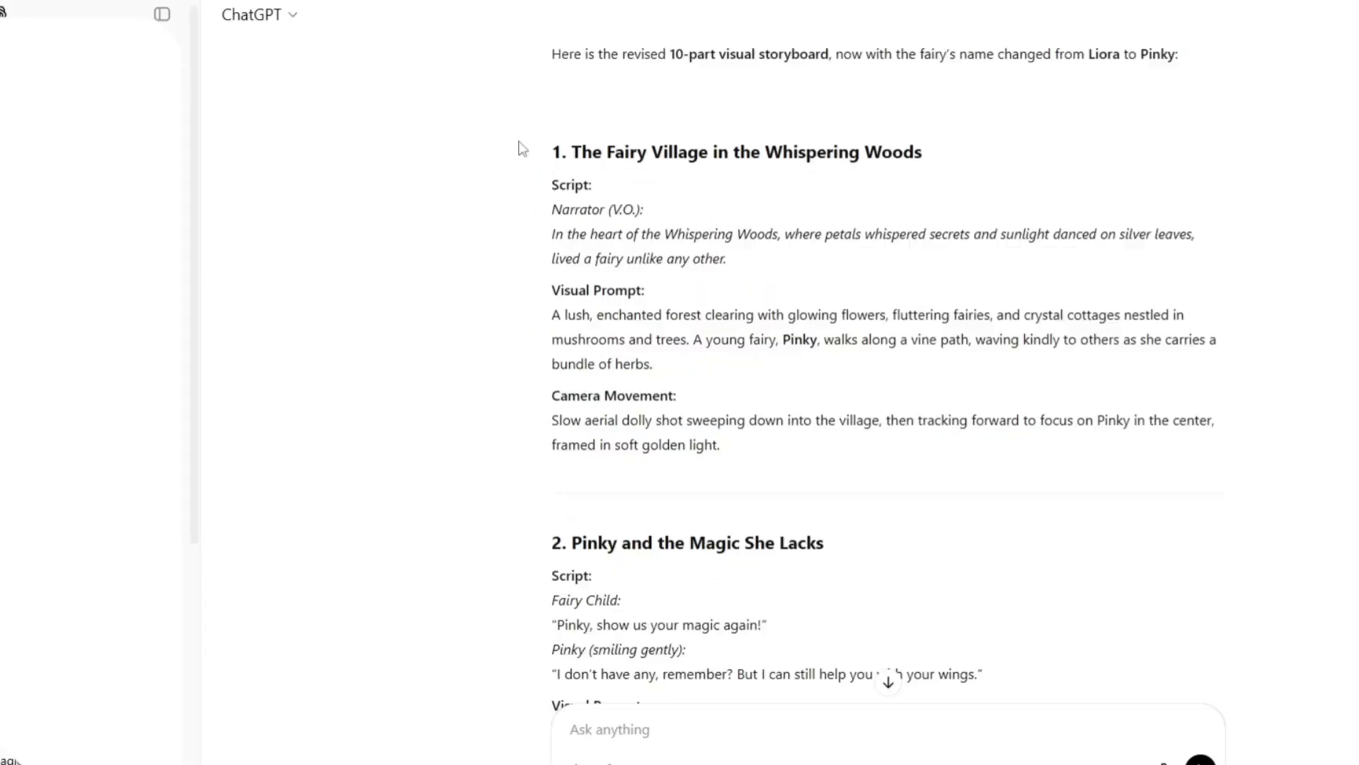
drag(519, 146, 949, 421)
Step: Paste the storyboard into the blank Google Doc
scroll(949, 420, up, 4)
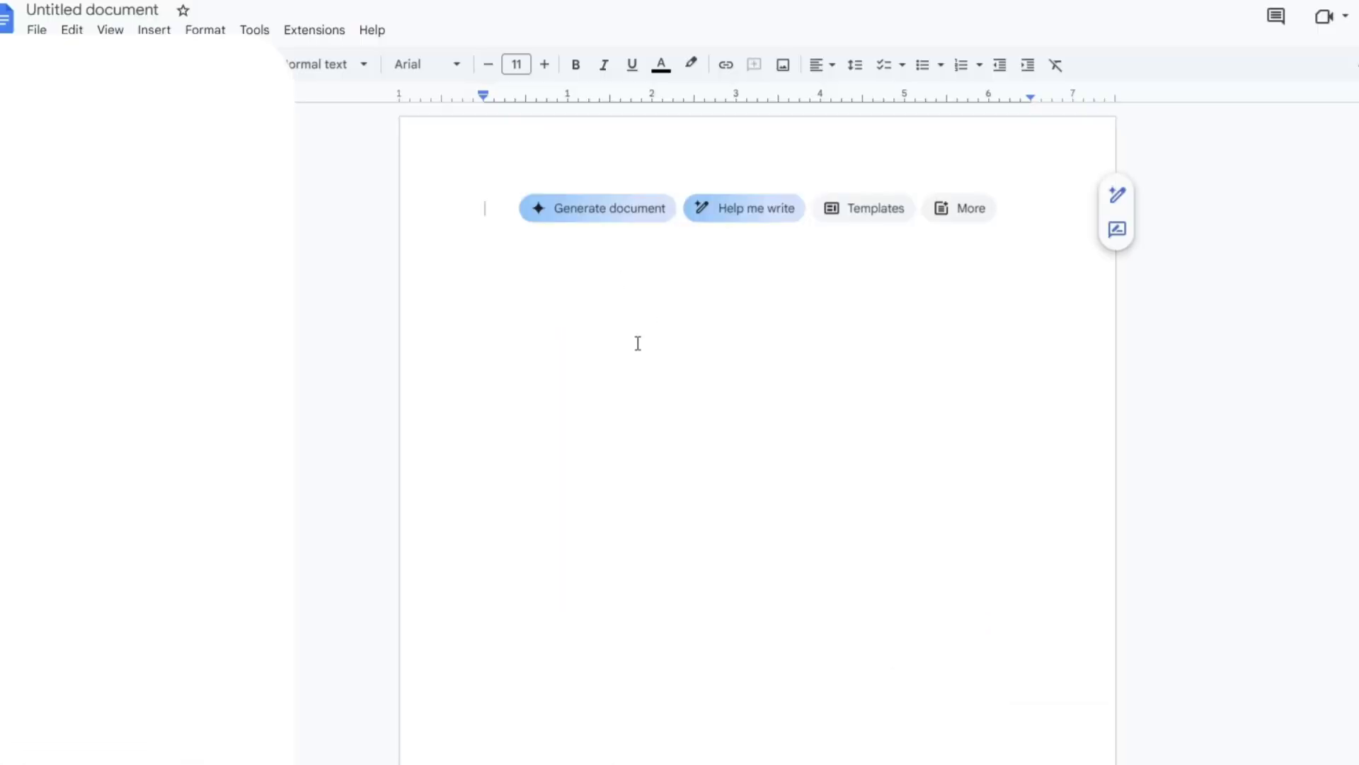
key(ctrl+v)
scroll(749, 342, up, 5)
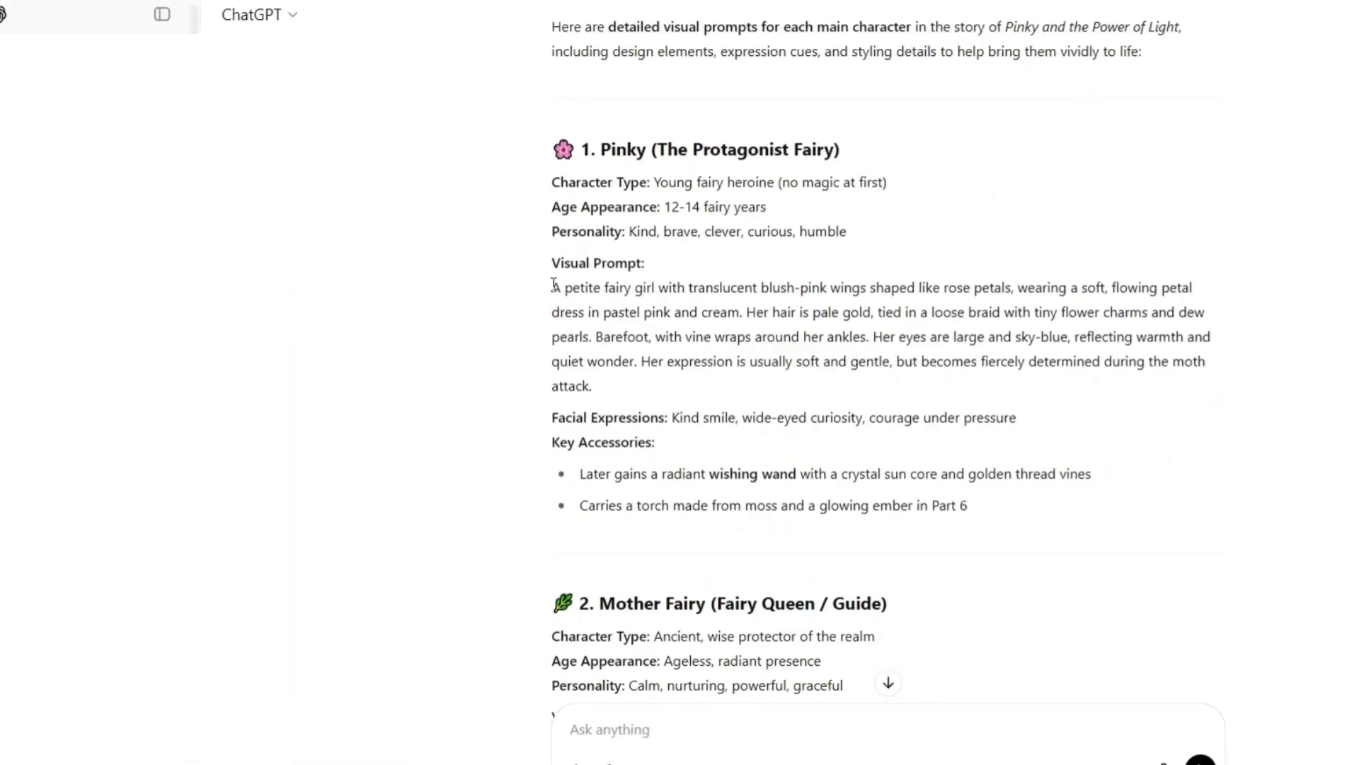
Step: Insert Pinky's visual description in parentheses after Pinky in scenes 1 and 2
drag(555, 285, 660, 392)
key(ctrl+c)
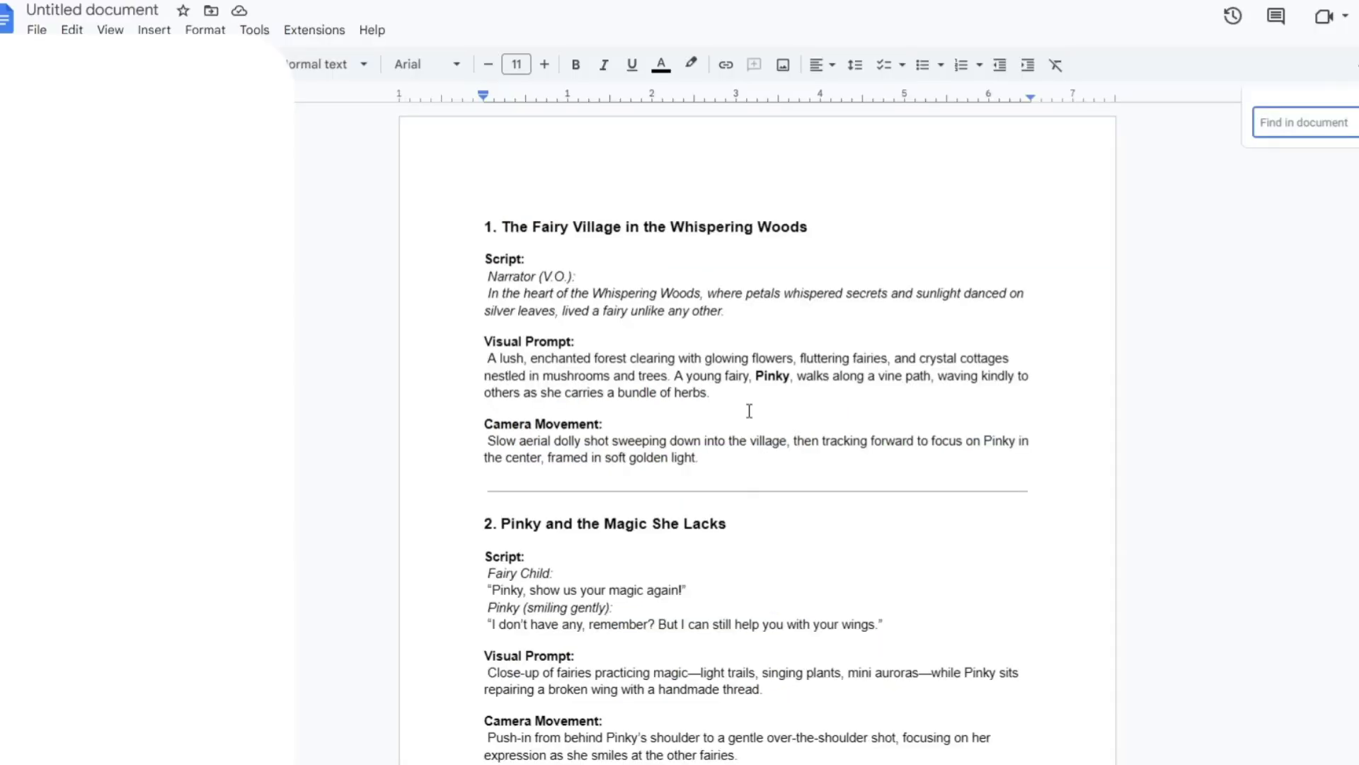
text(pinky)
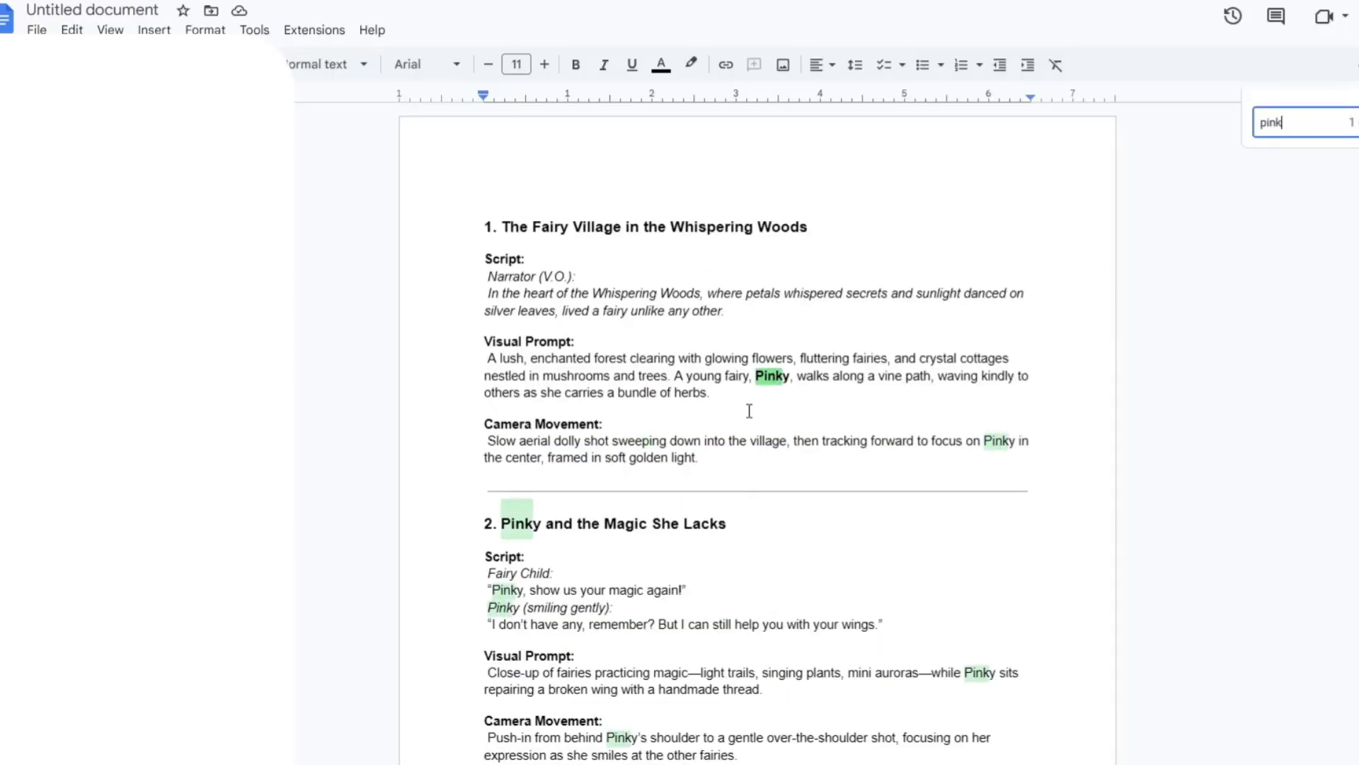
click(790, 376)
text(())
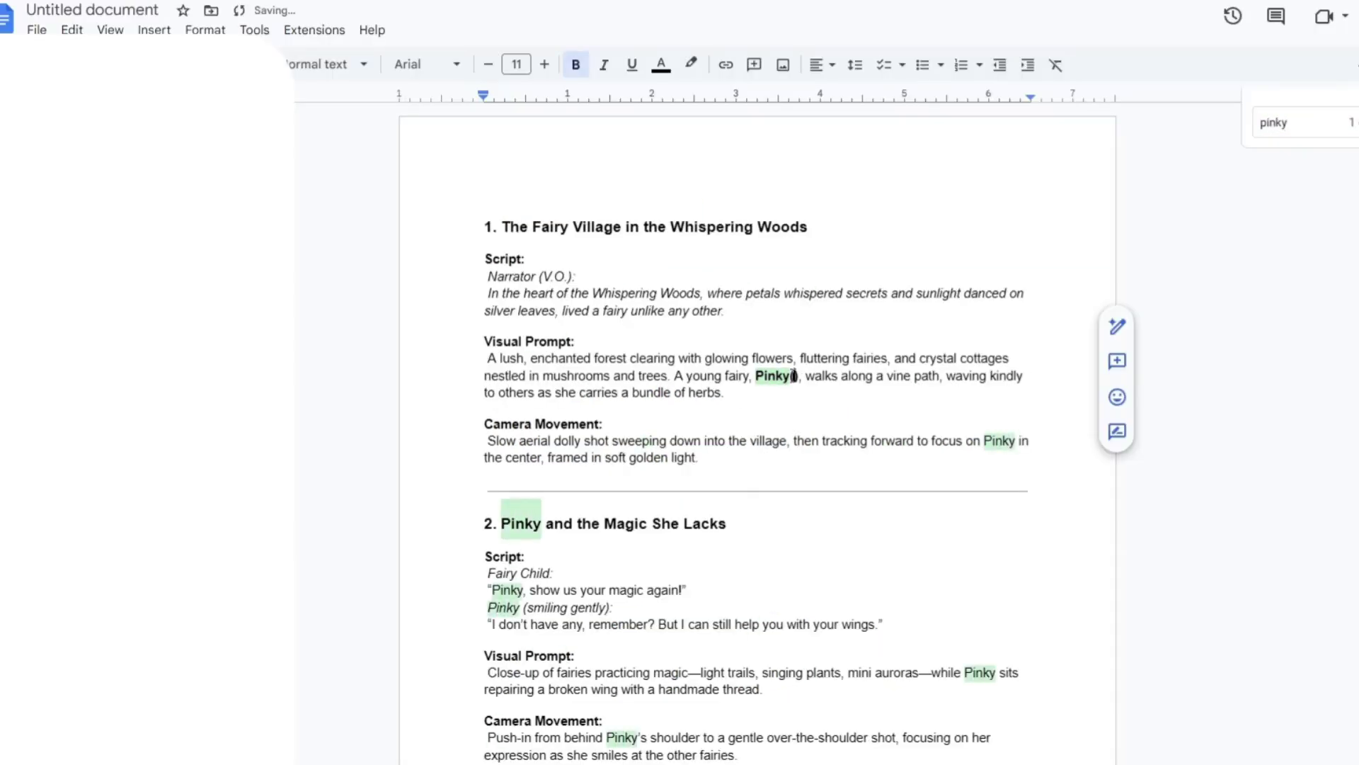
key(ctrl+v)
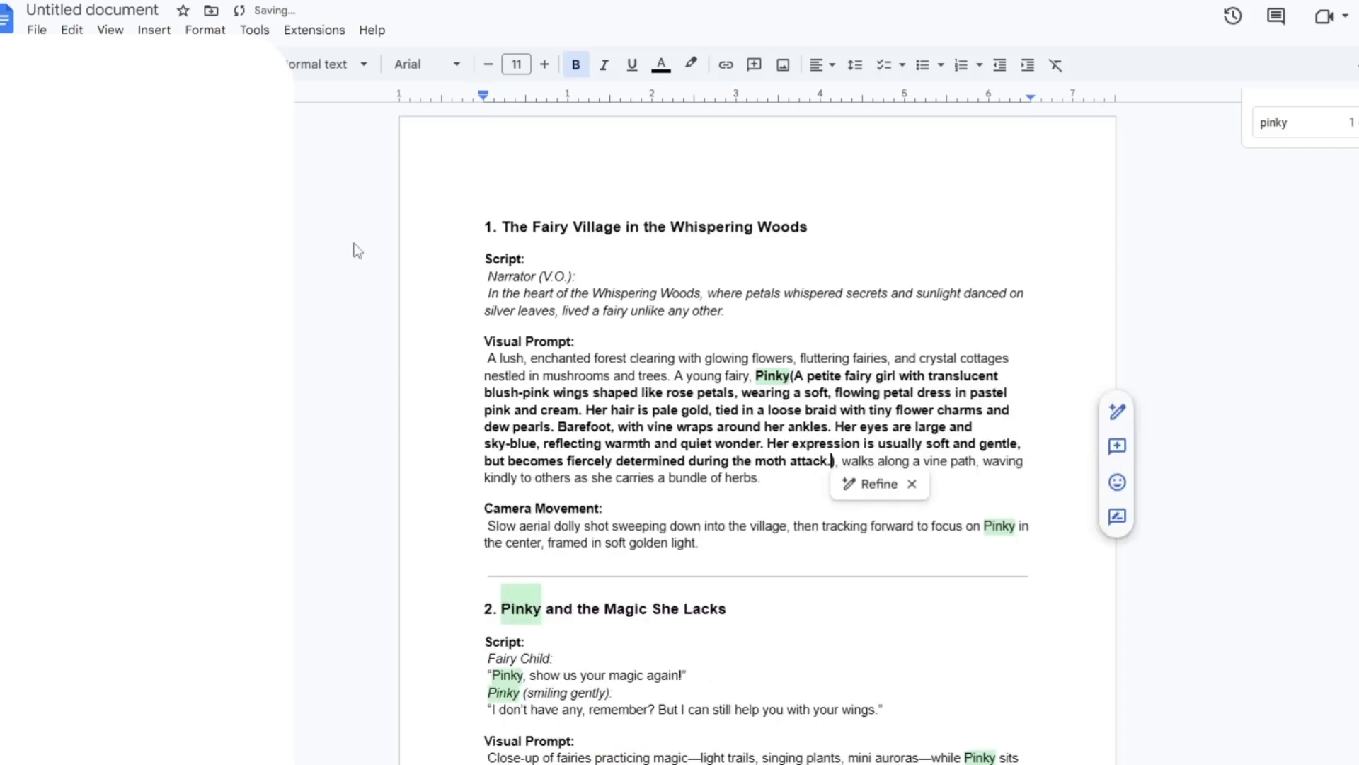
scroll(631, 564, down, 4)
click(996, 466)
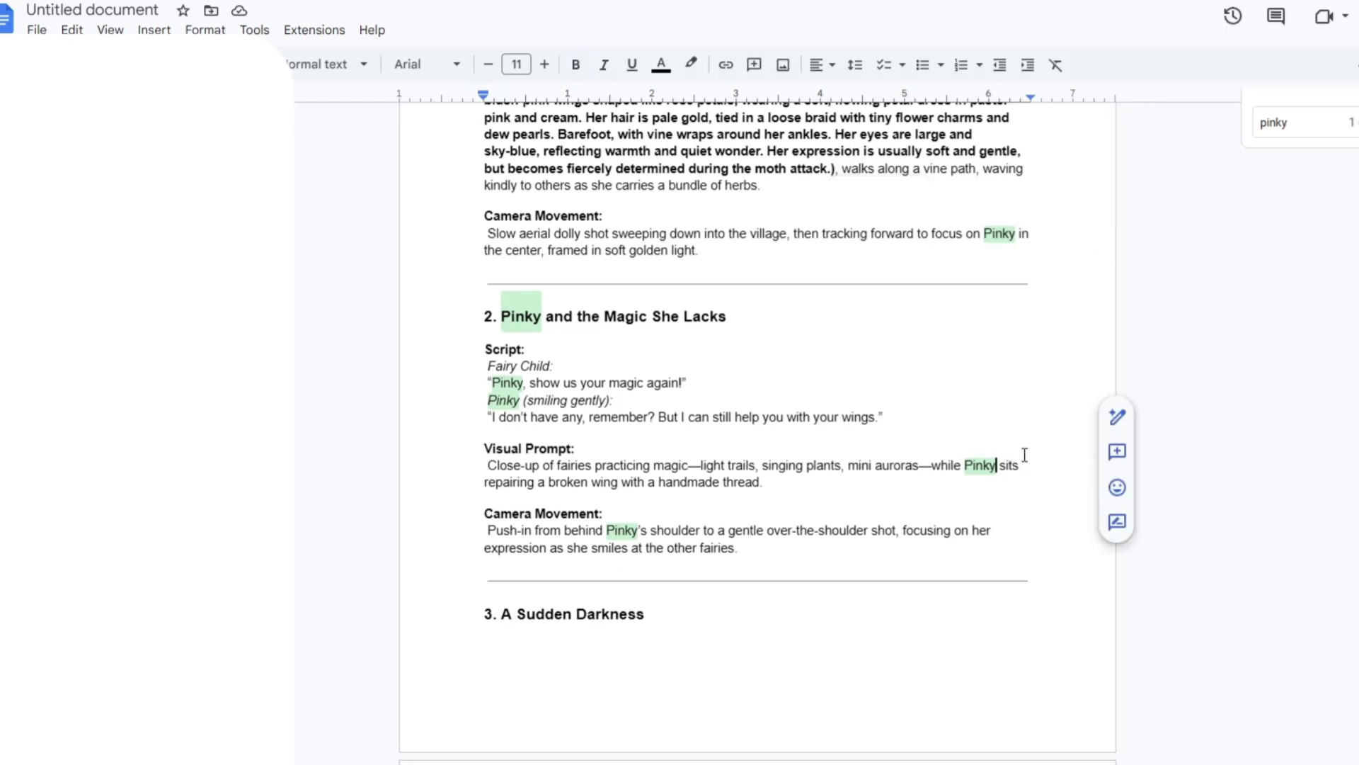
text((A petite fairy girl with translucent blush-pink wings shaped like rose petals, wearing a soft, flowing petal dress in pastel pink and cream. Her hair is pale gold, tied in a loose braid with tiny flower charms and dew pearls. Barefoot, with vine wraps around her ankles. Her eyes are large and sky-blue, reflecting warmth and quiet wonder. Her expression is usually soft and gentle, but becomes fiercely determined during the moth attack.))
Step: Bring over the other character descriptions, pasting the villagers' one after Villagers in scene 3
key(alt+Tab)
drag(552, 303, 706, 376)
key(alt+Tab)
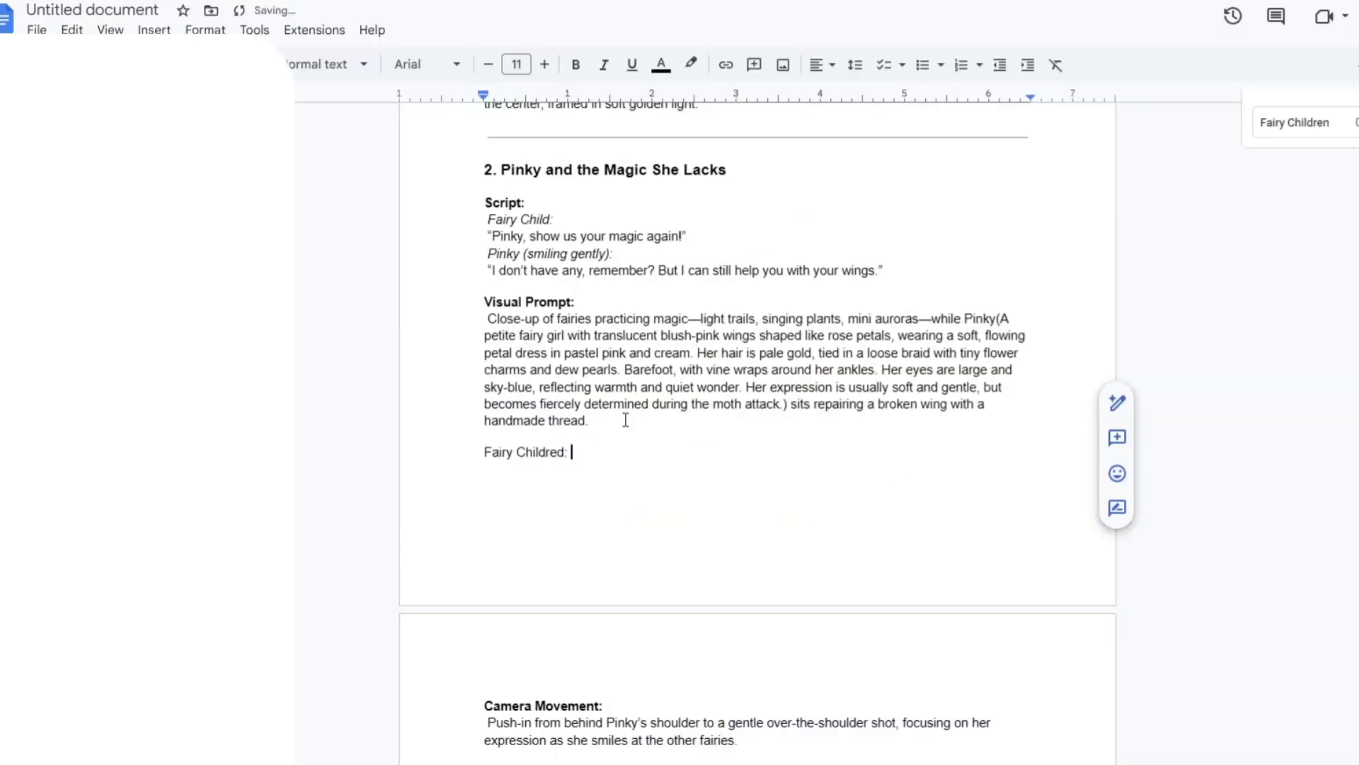
text(Colorful, diverse group of small fairies with varied wing shapes—some like butterflies, others like dragonflies or maple leaves. They wear bright floral outfits: sunflower tunics, lily dresses, or bellflower hats. One wears oversized goggles for experimenting with spells. They hover around Pinky with excitement and chatter.)
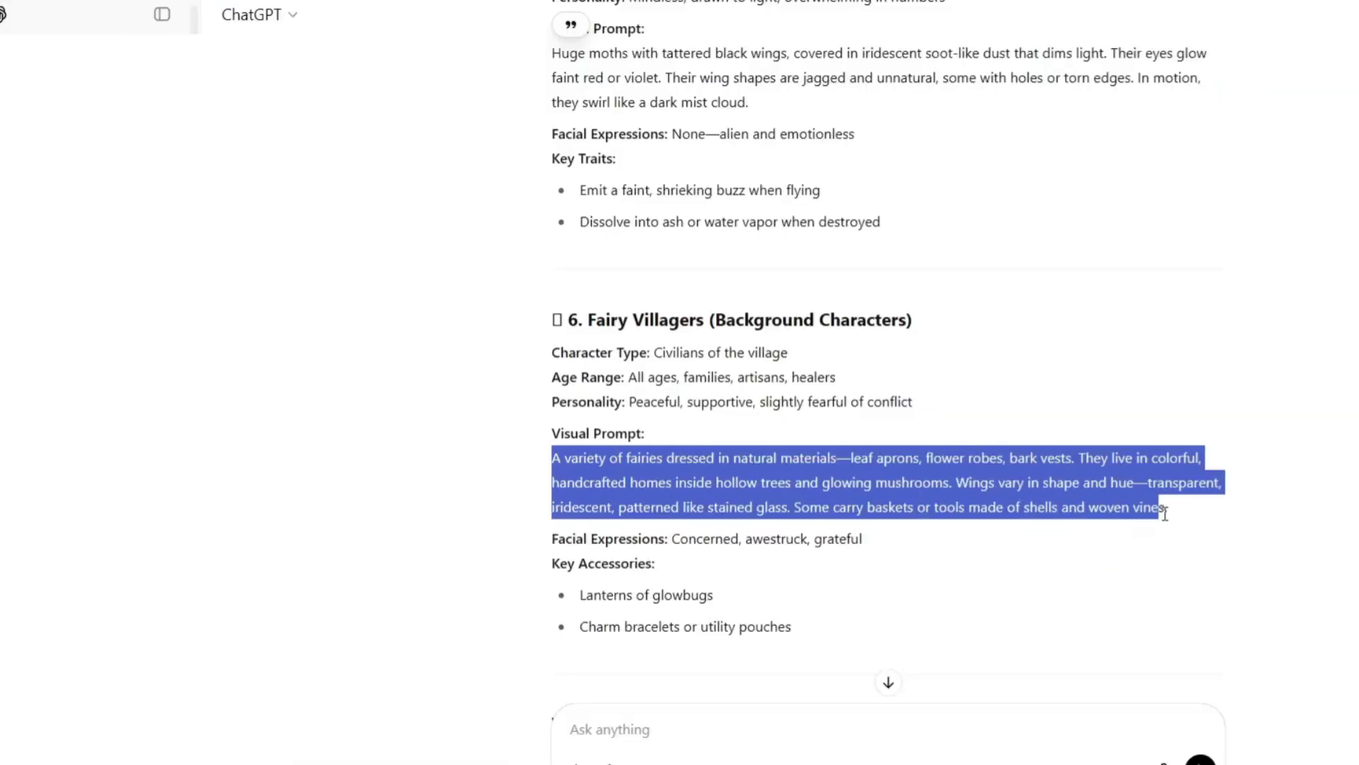
key(alt+Tab)
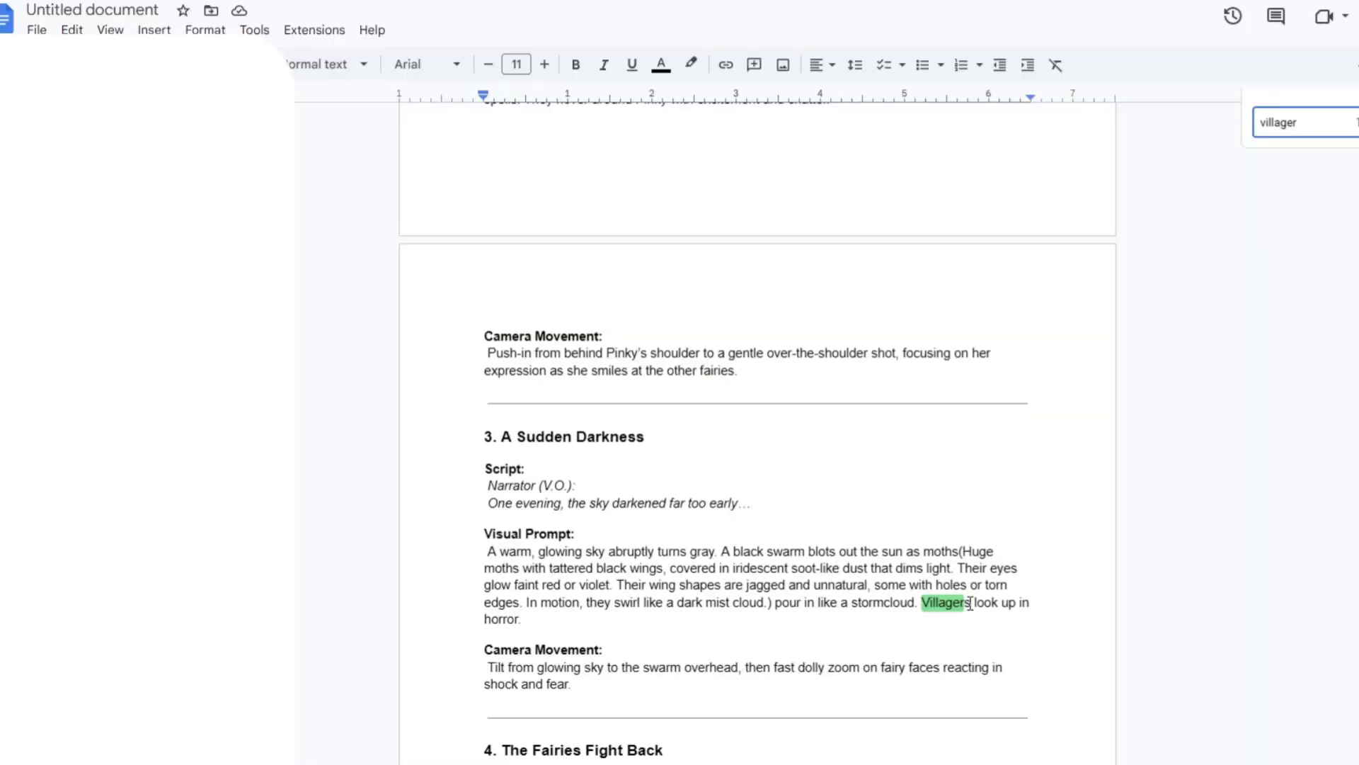
click(975, 601)
text(A variety of fairies dressed in natural materials—leaf aprons, flower robes, bark vests. They live in colorful, handcrafted homes inside hollow trees and glowing mushrooms. Wings vary in shape and hue—transparent, iridescent, patterned like stained glass. Some carry baskets or tools made of shells and woven vines.)
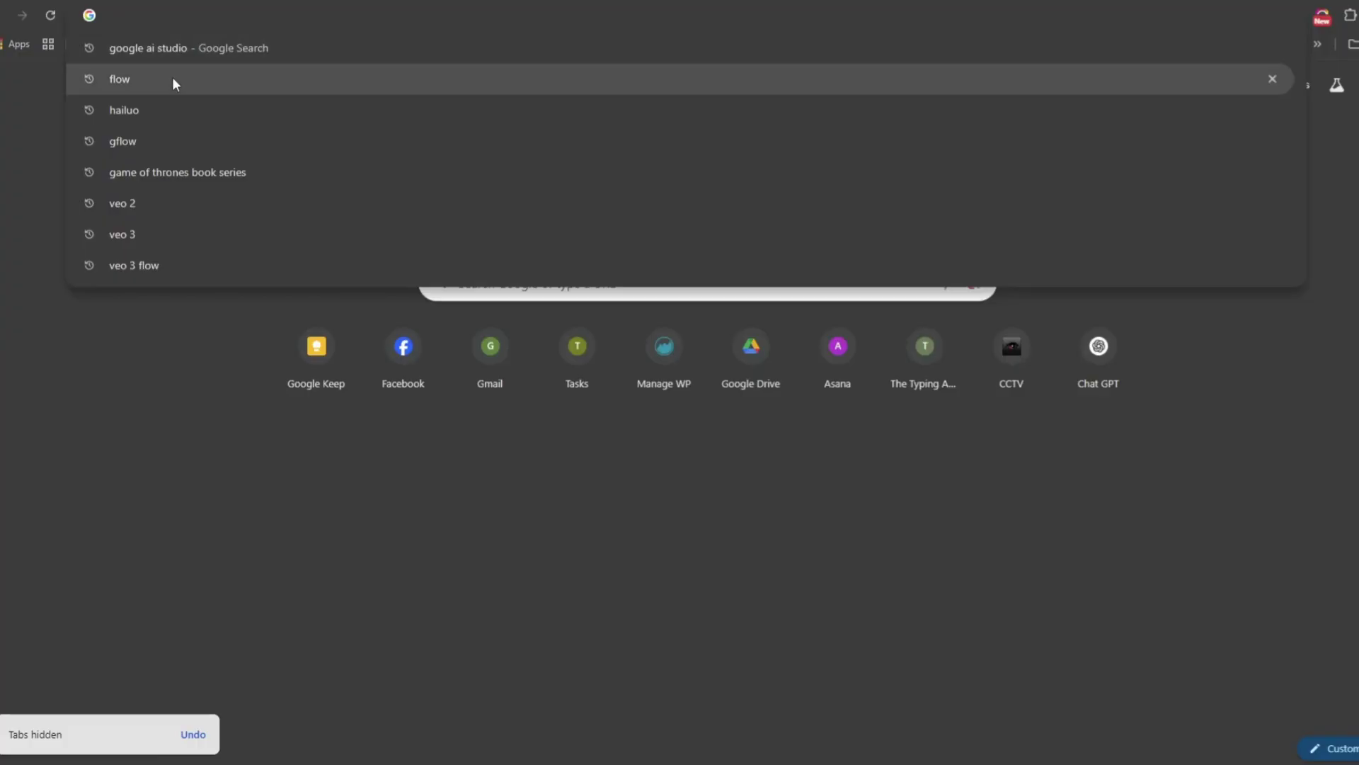
Step: Search Google for 'flow' and open the Google Labs Flow result at labs.google/flow/about
click(172, 78)
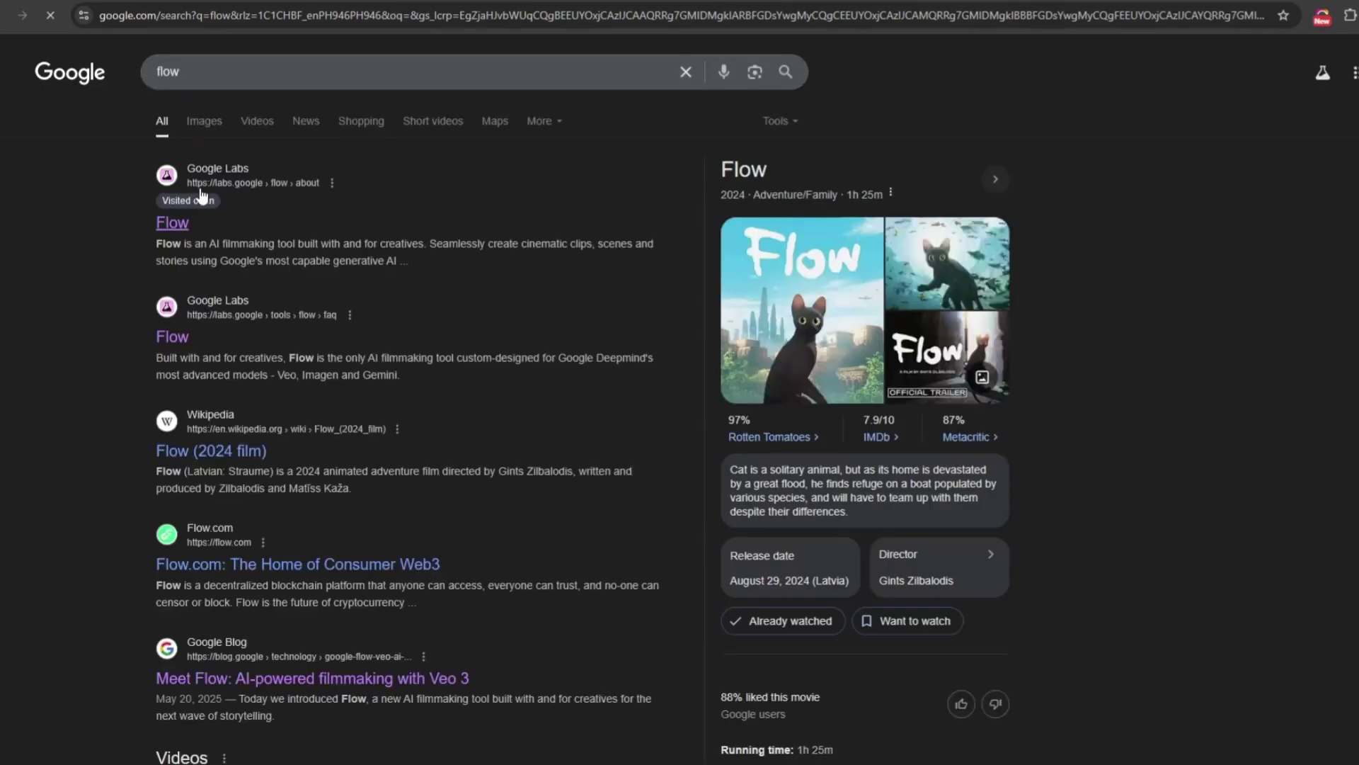
click(177, 228)
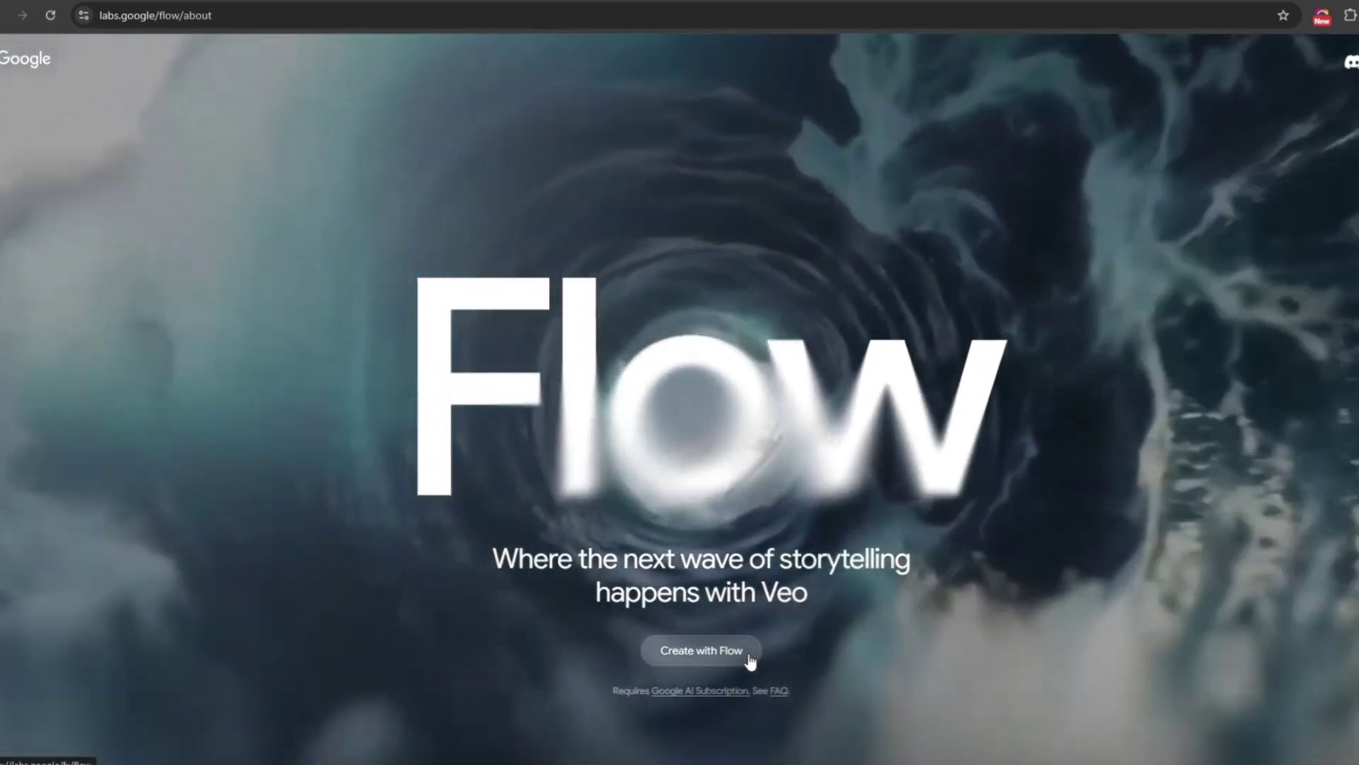
Step: Create a Flow project with 2 outputs per prompt and Veo 2 - Fast, then switch to Jun 08 - 1632
click(750, 657)
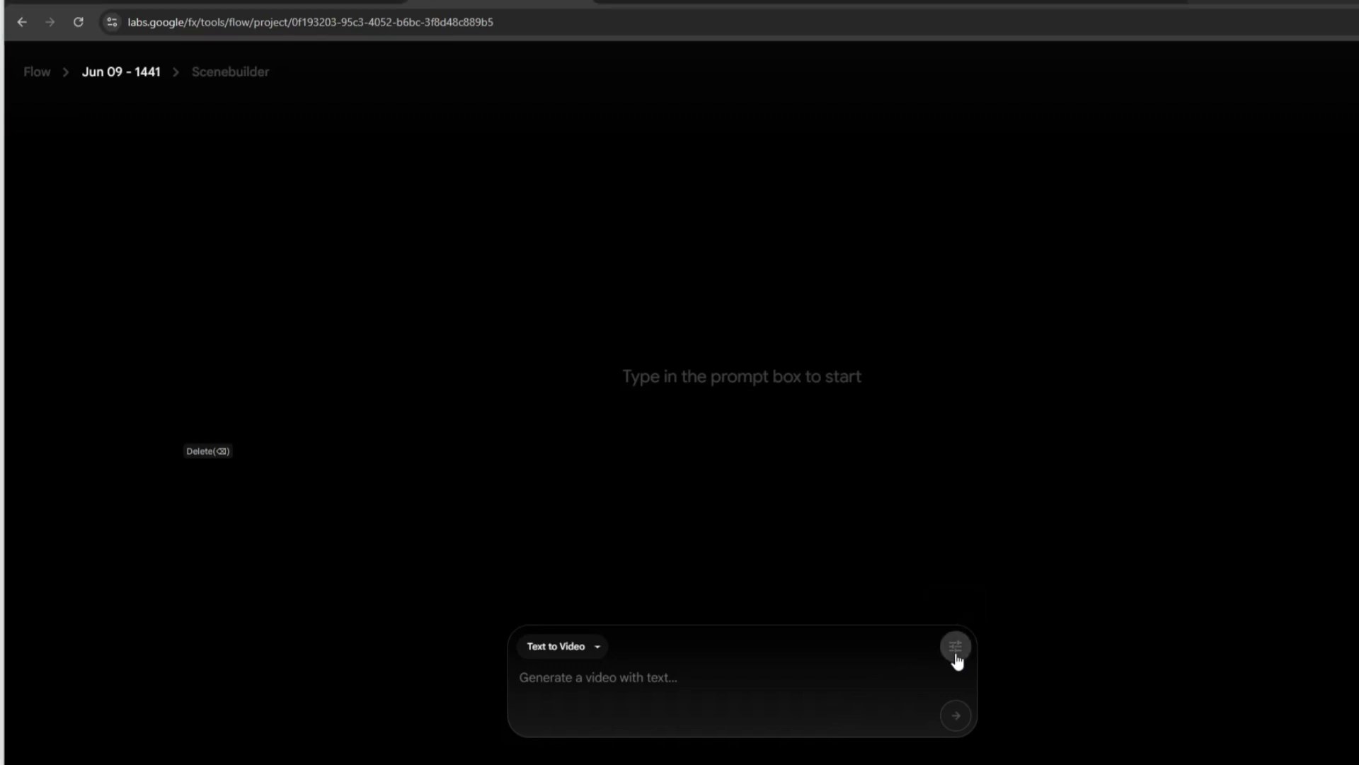
click(956, 647)
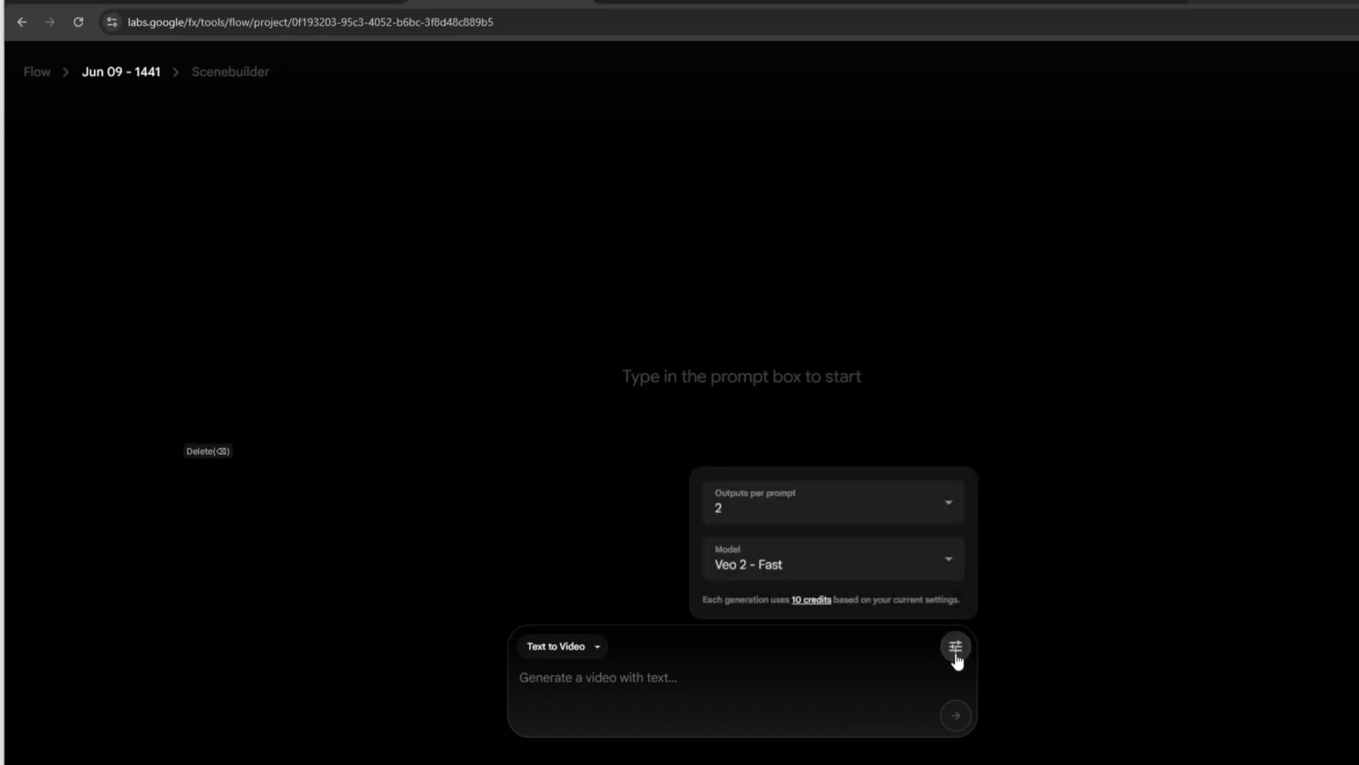
click(950, 565)
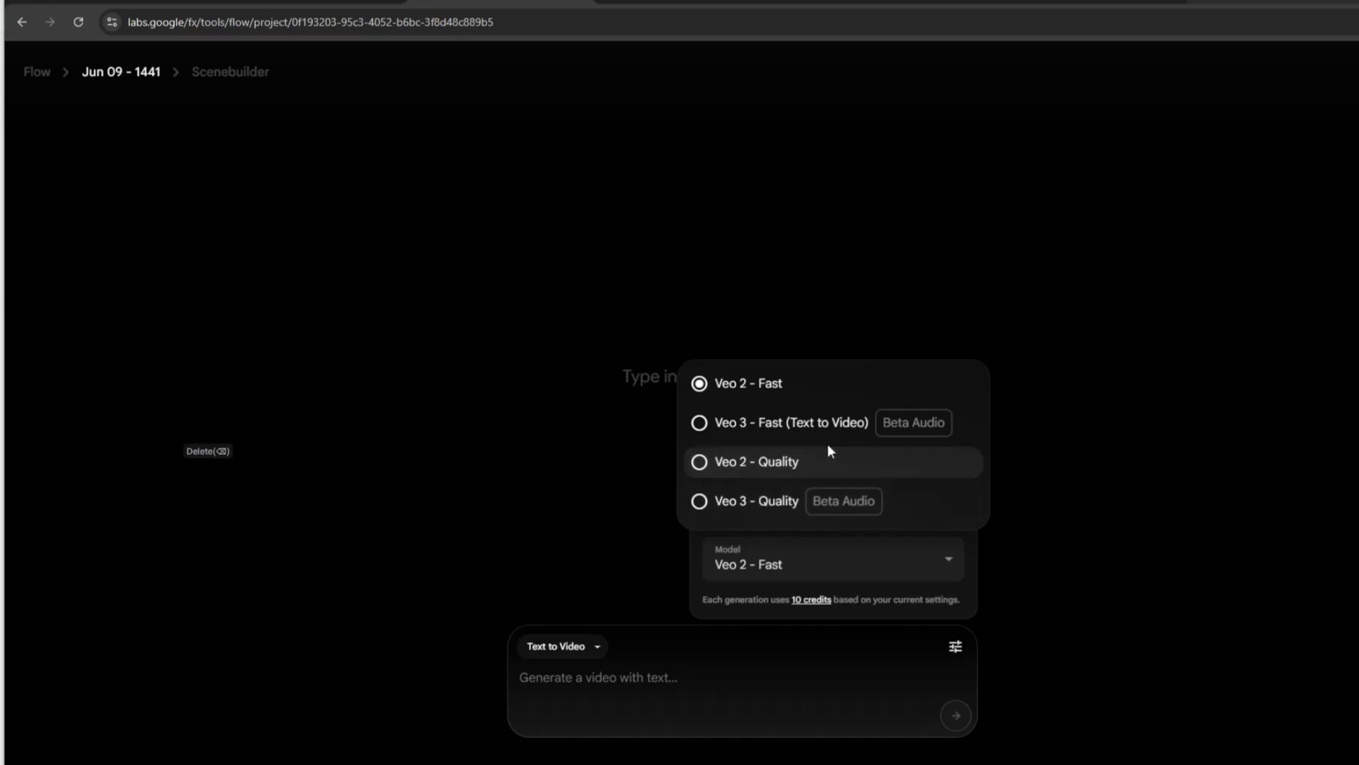
click(700, 386)
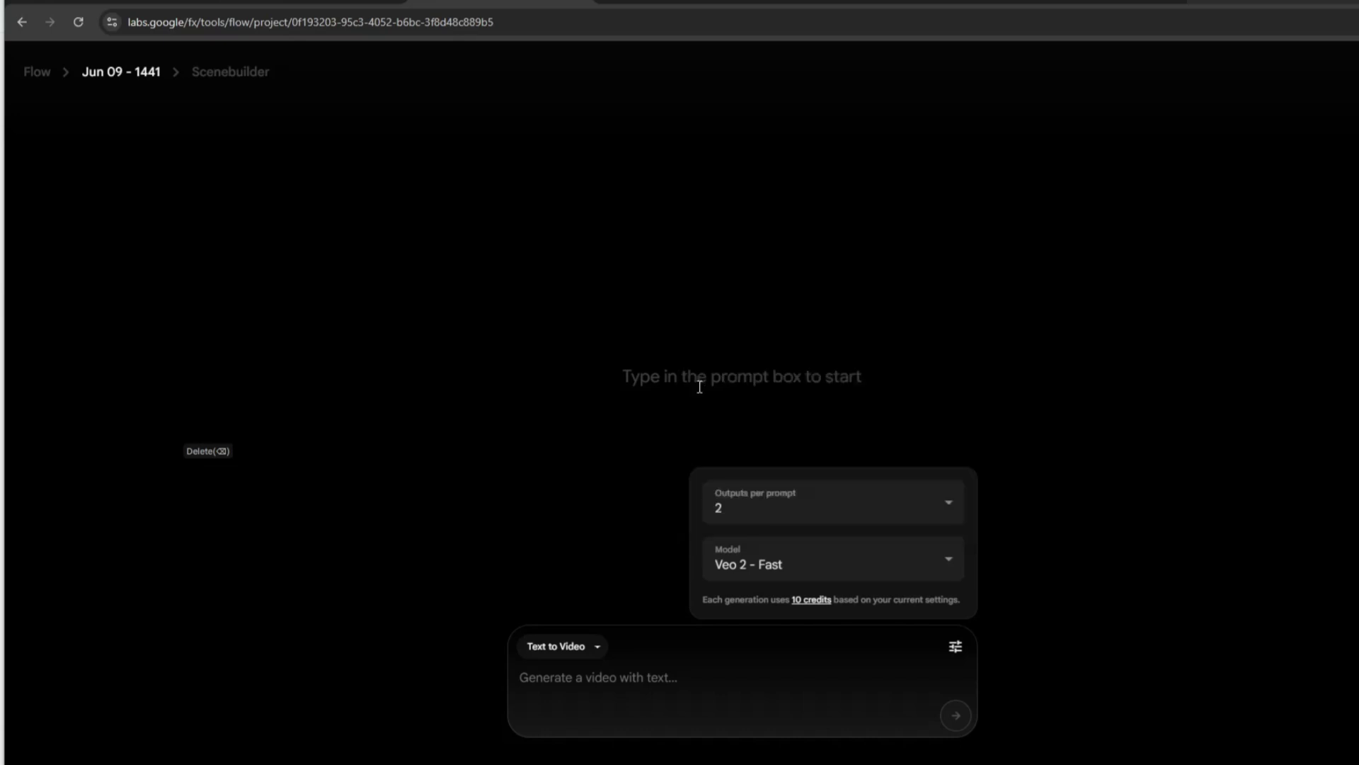
click(909, 663)
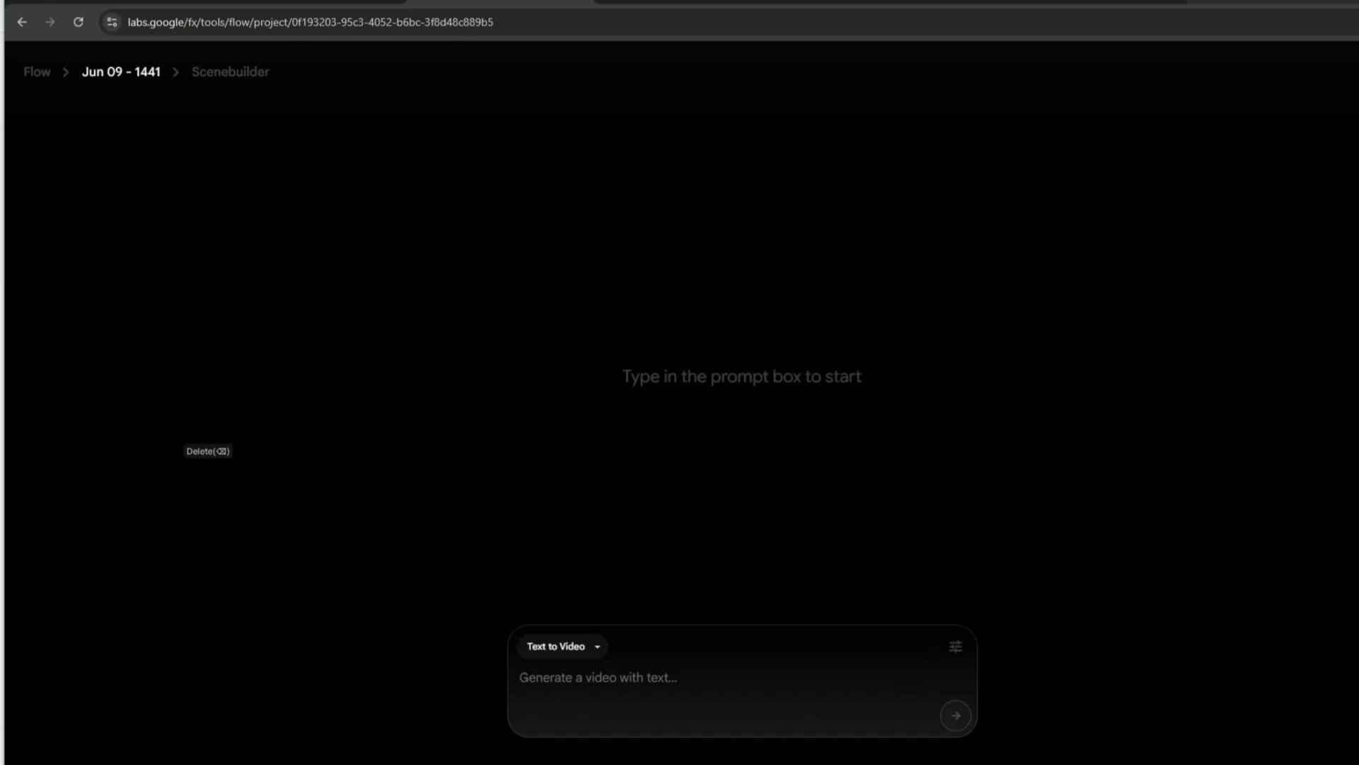
click(203, 2)
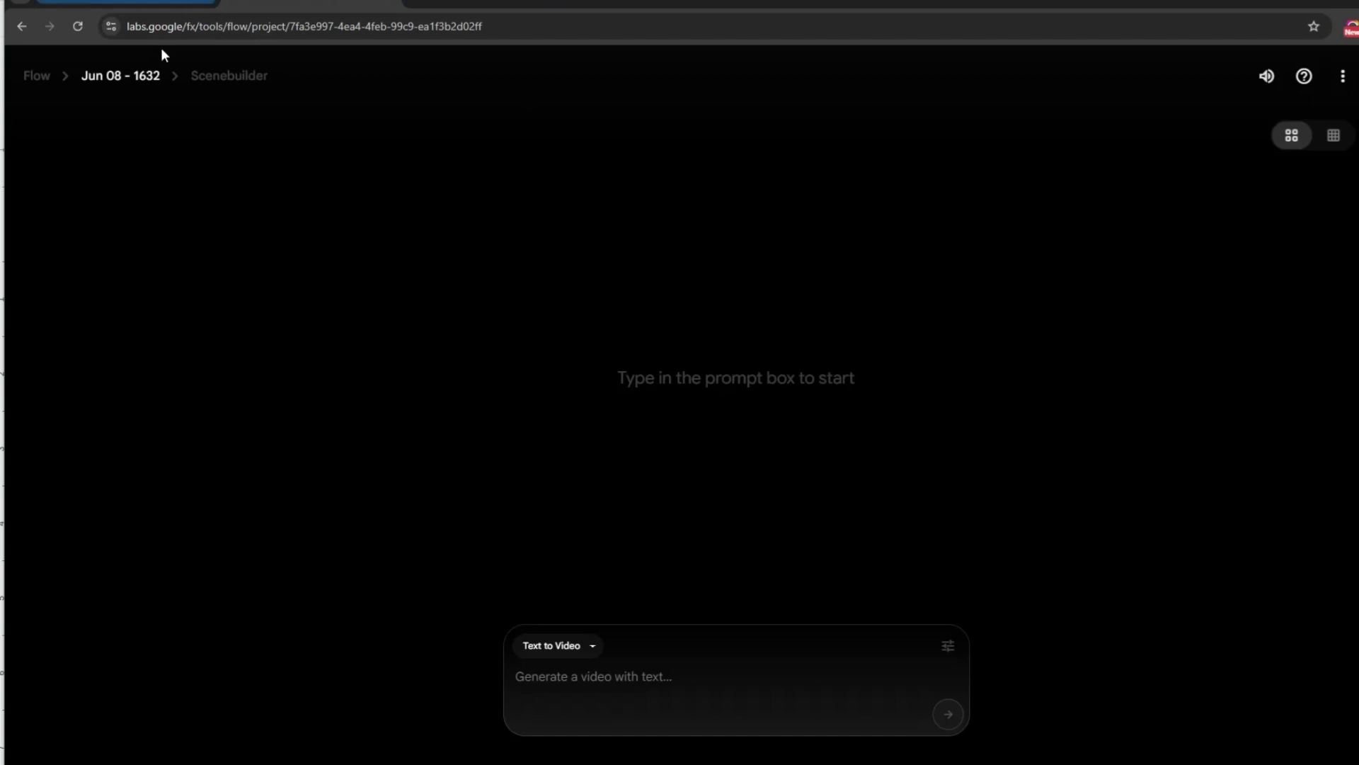
Step: Copy scene 1's Visual Prompt and Camera Movement text from the script document
mouse_move(541, 757)
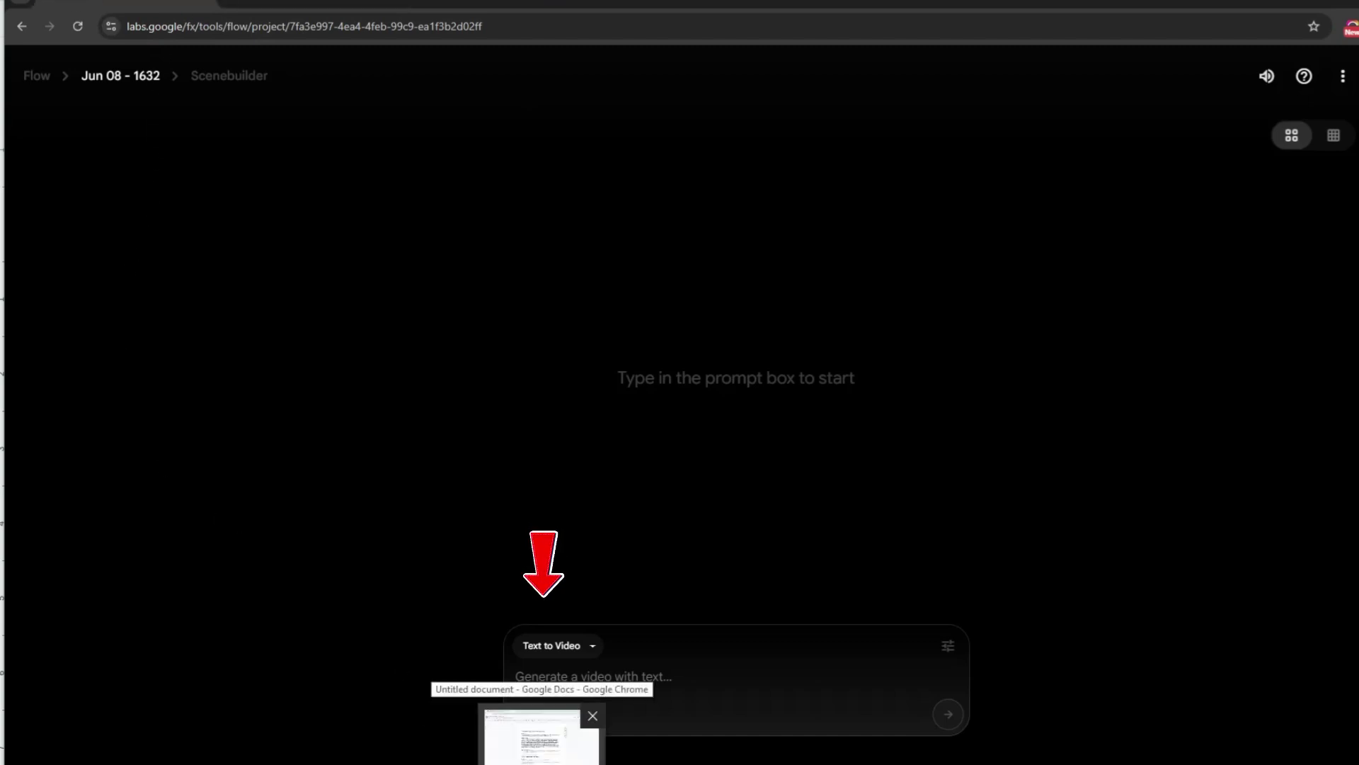
click(542, 751)
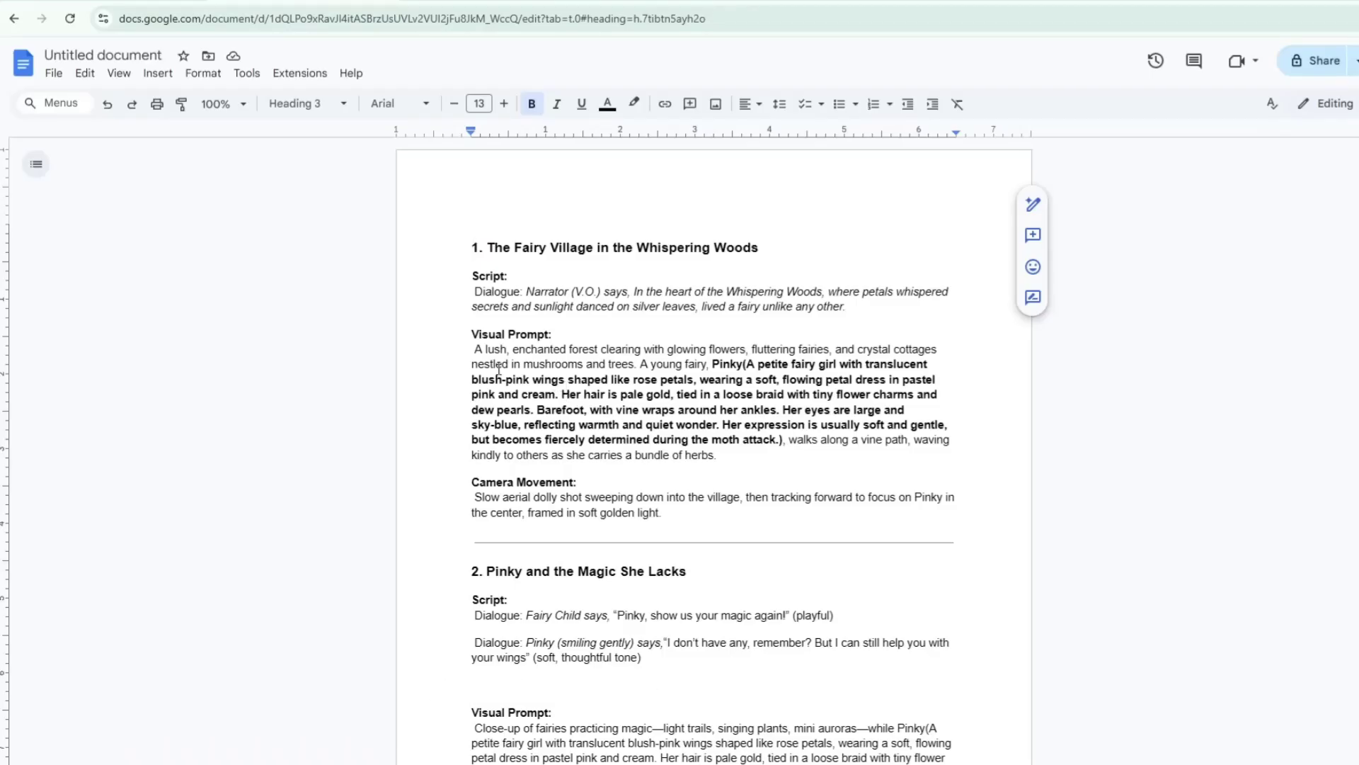
drag(469, 348, 668, 510)
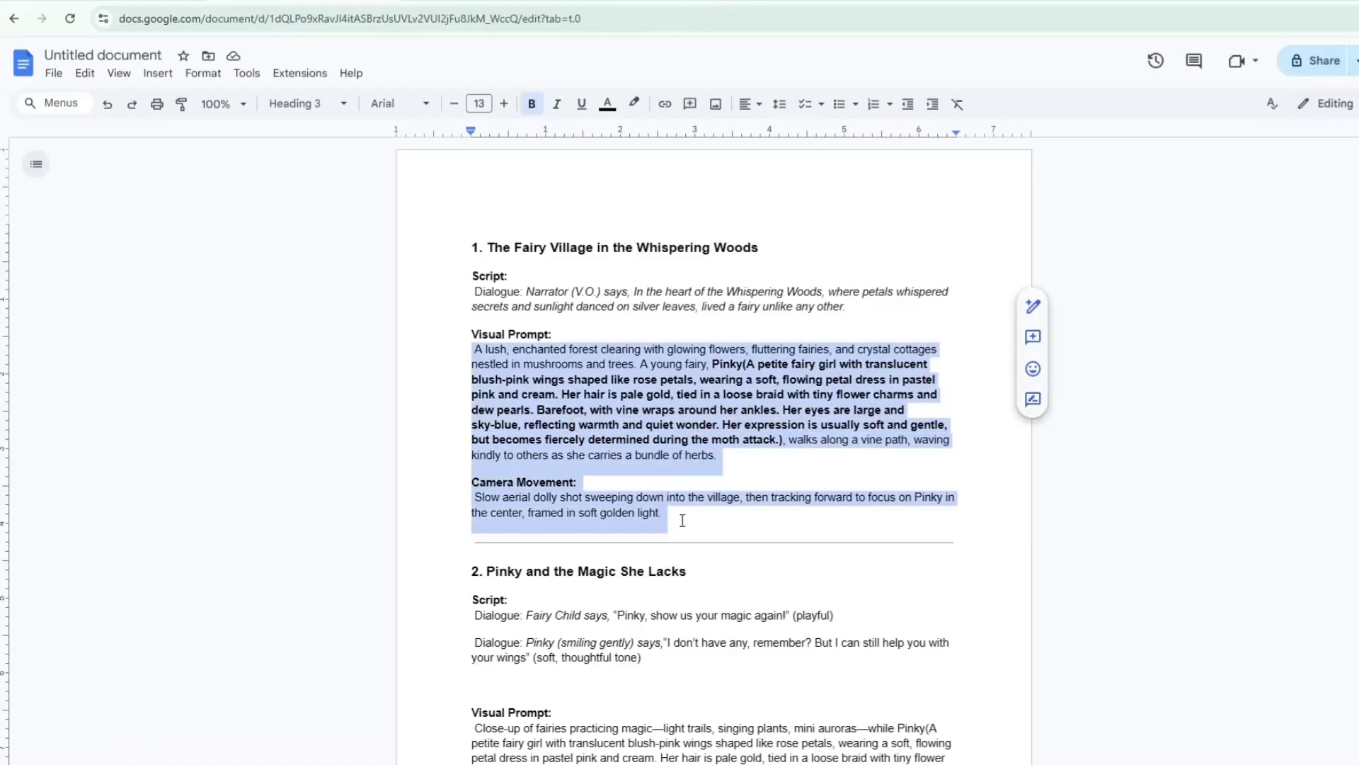
right_click(633, 419)
click(666, 368)
Step: Paste it into Flow's prompt box, delete the 'Camera Movement:' label, and generate the videos
key(alt+Tab)
click(598, 678)
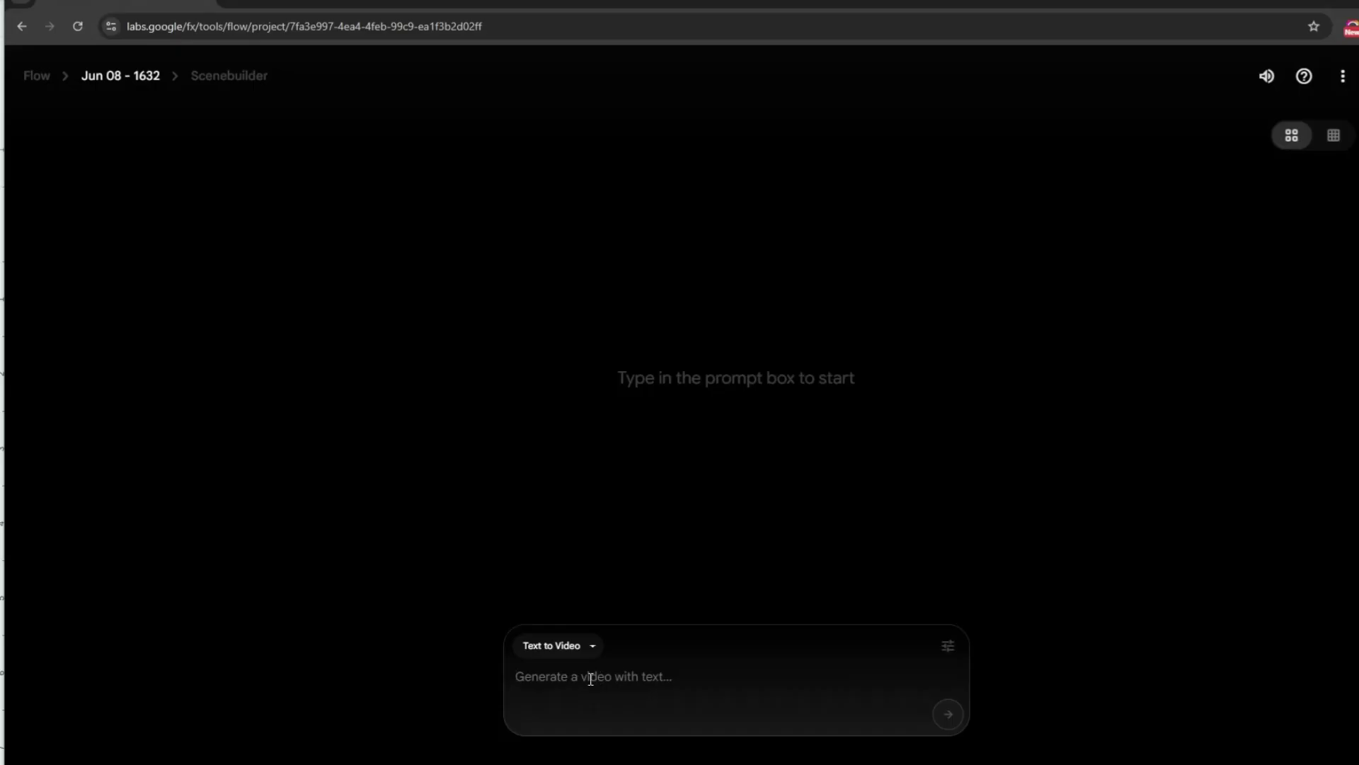
key(ctrl+v)
drag(627, 628, 493, 636)
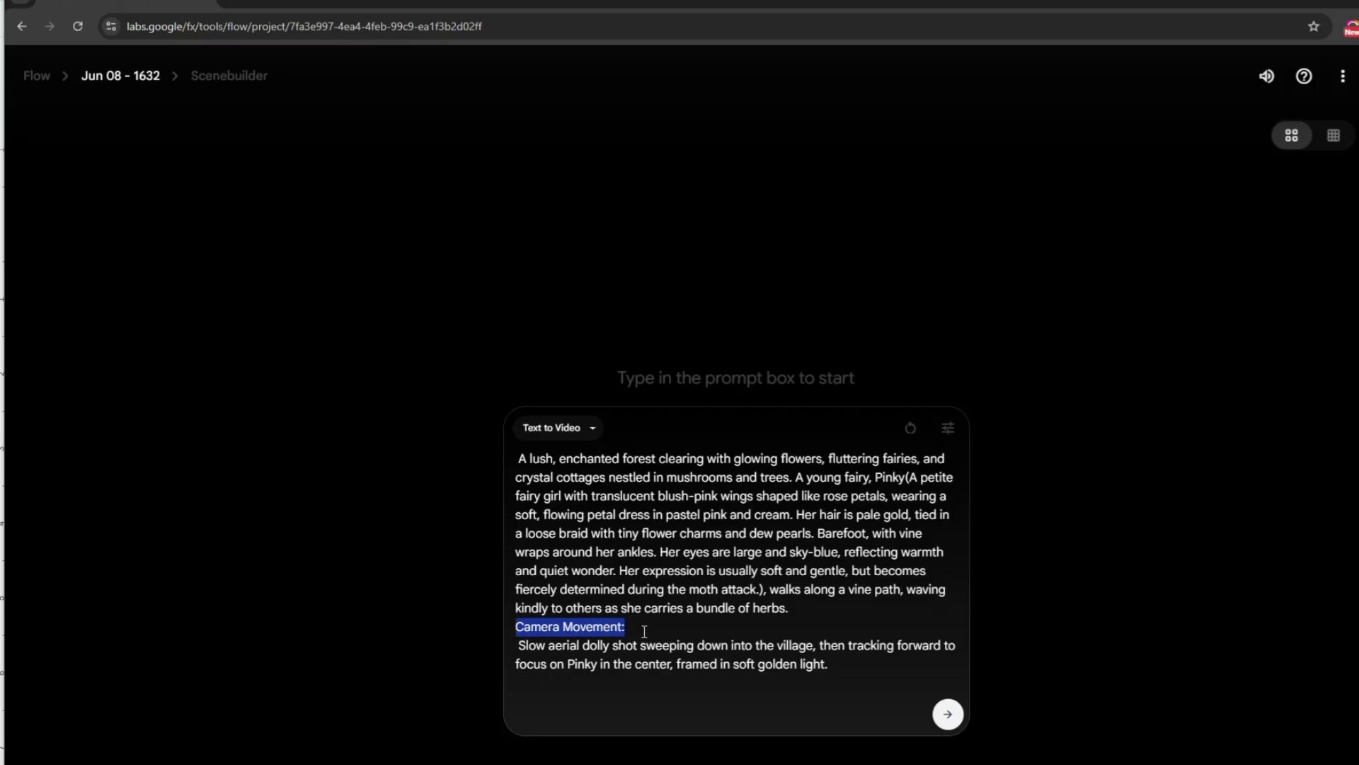
drag(634, 627, 499, 640)
key(BackSpace)
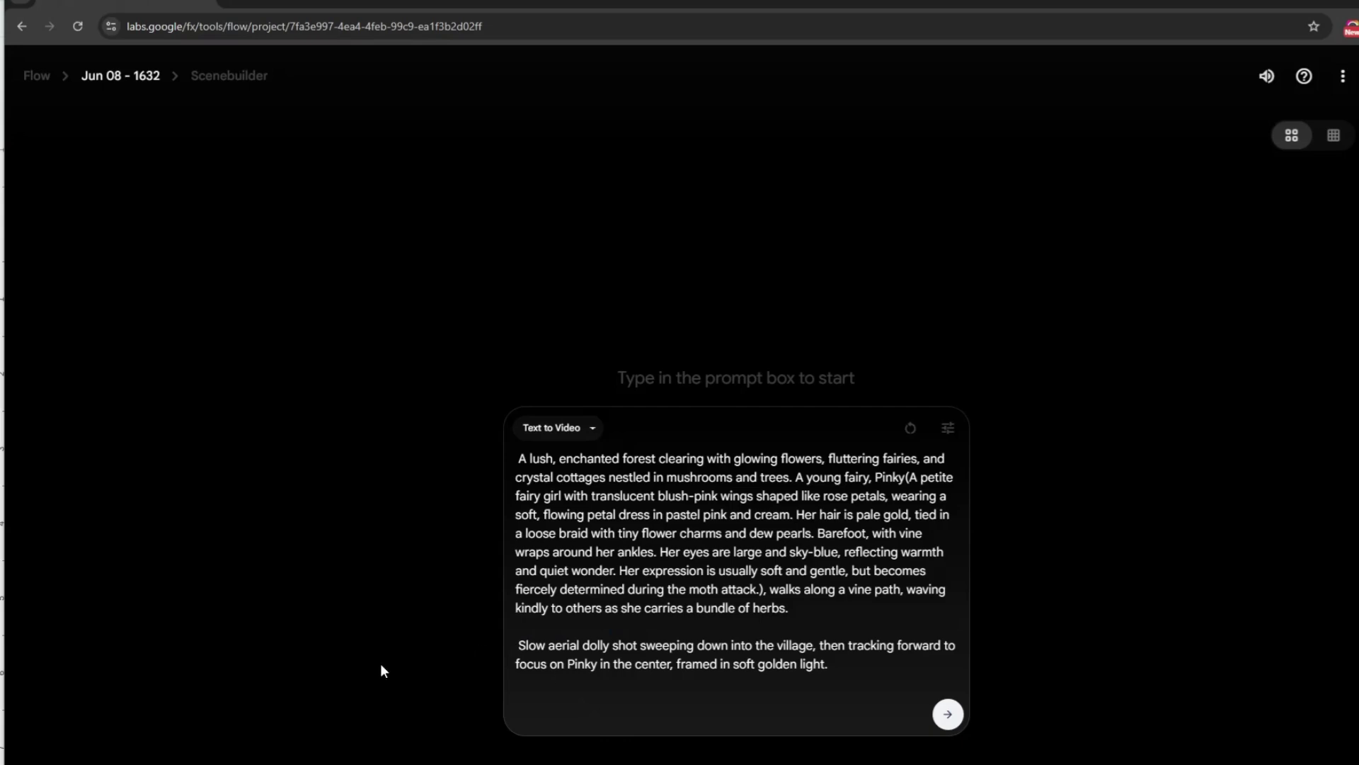
key(Delete)
click(948, 714)
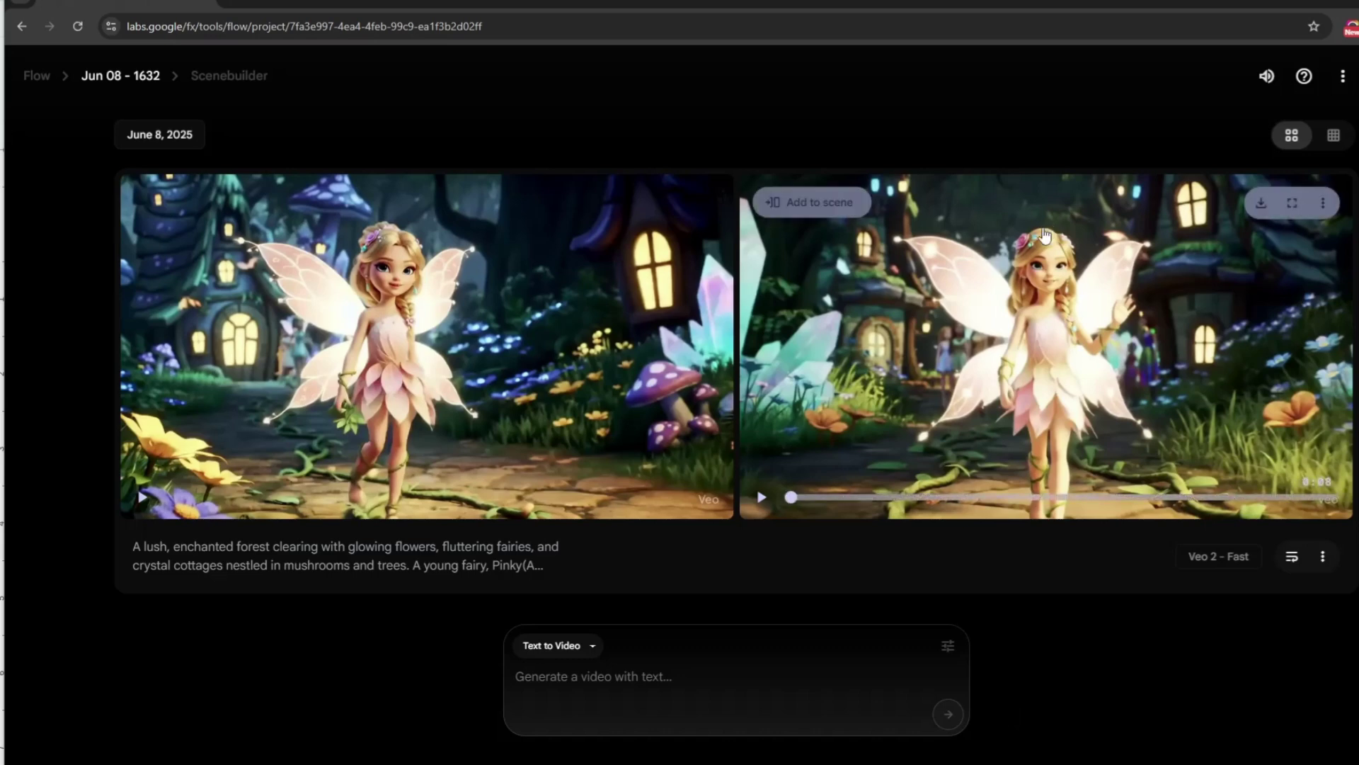
Step: Play both generated Pinky forest clips to compare them
mouse_move(188, 445)
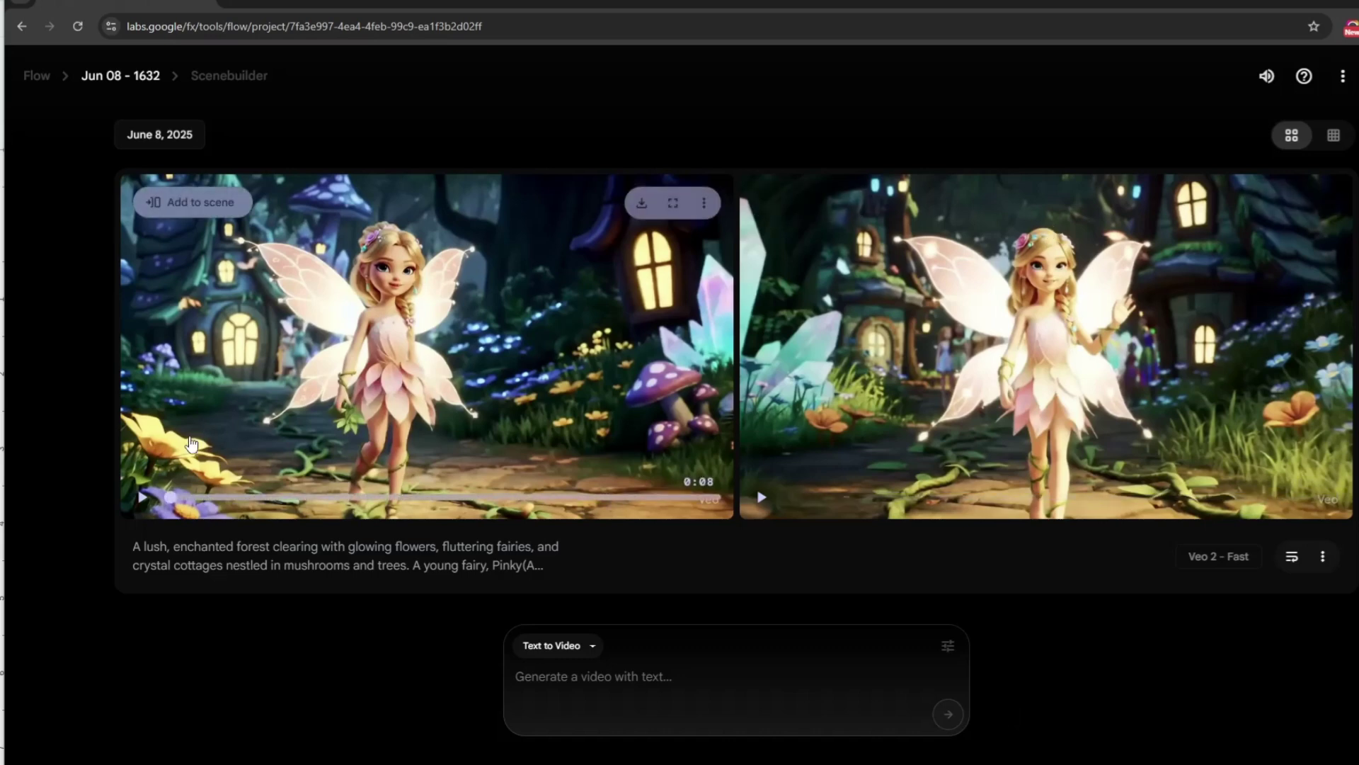
click(141, 499)
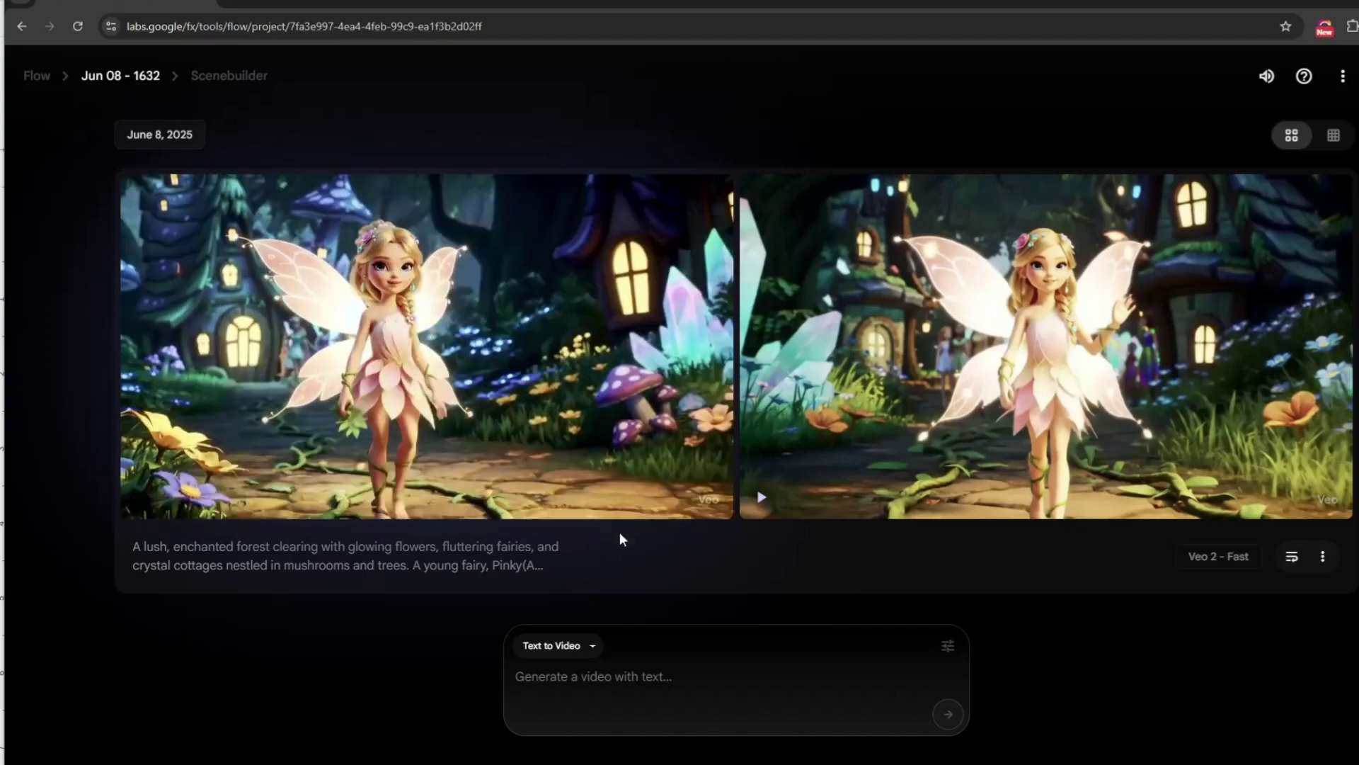
click(761, 499)
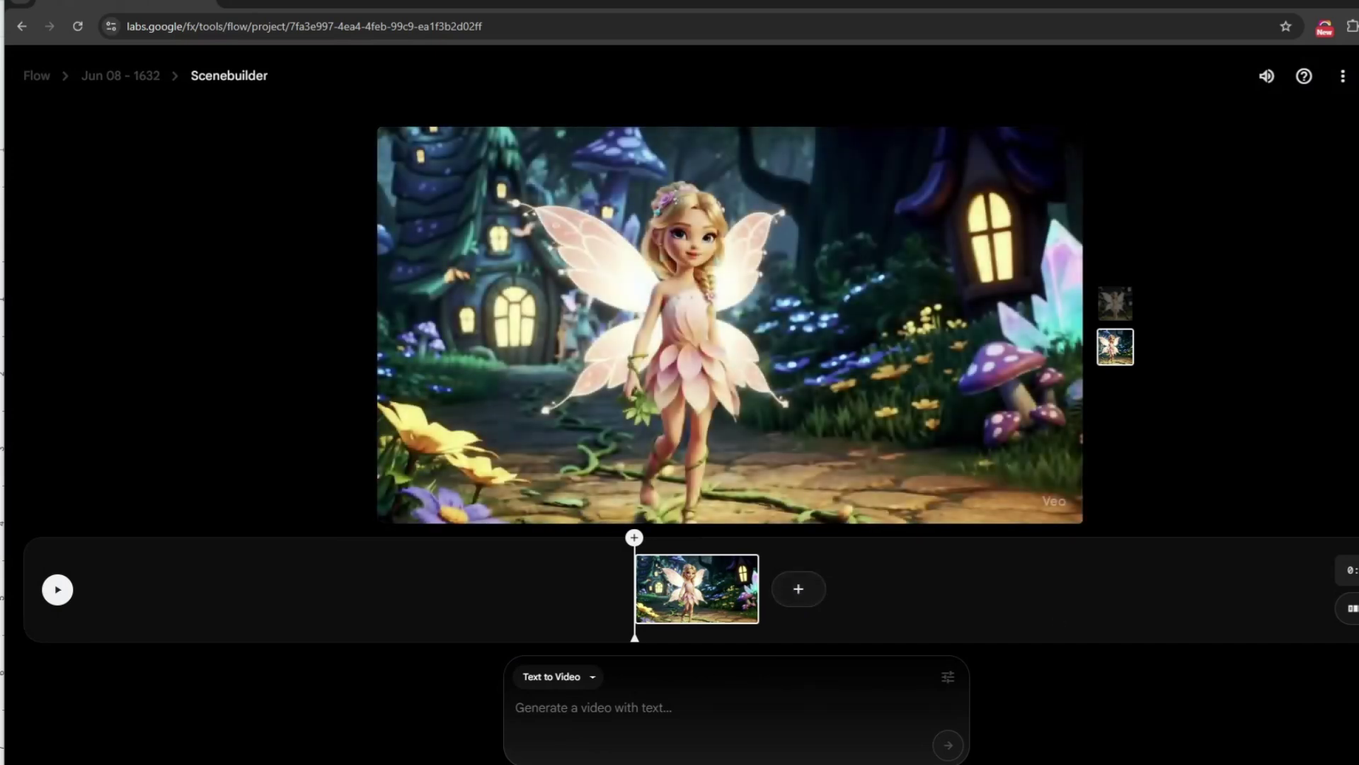
Step: Choose Extend after the Pinky clip and copy scene 2's Visual Prompt through Camera Movement from the Doc
click(797, 593)
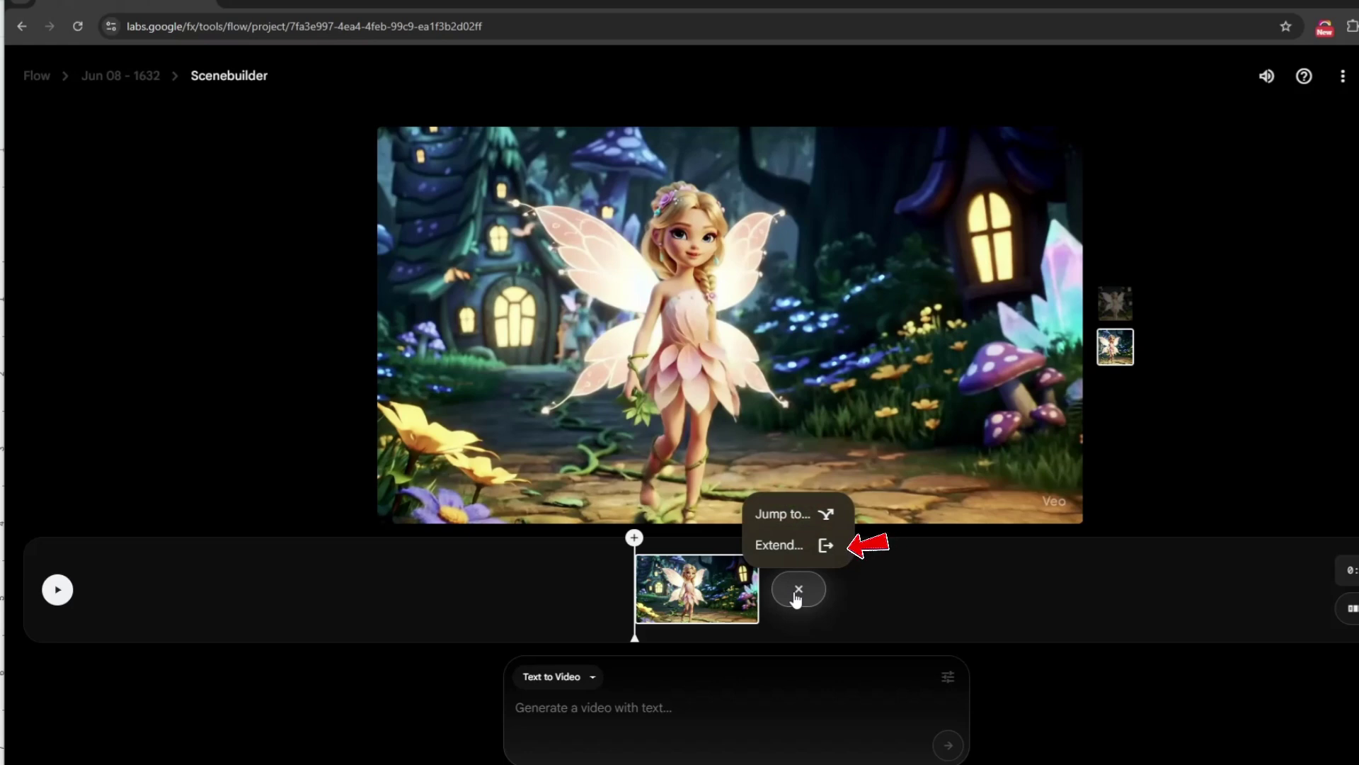
click(791, 556)
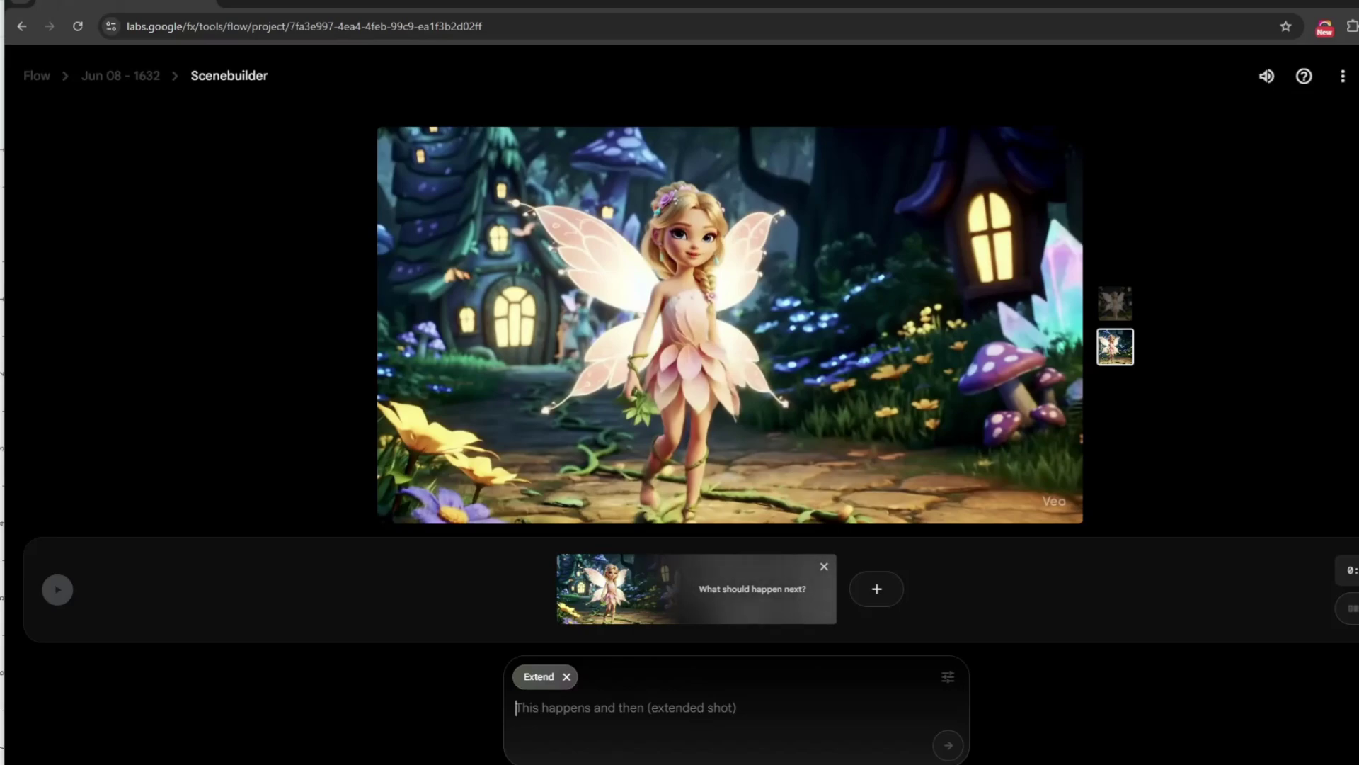
click(559, 737)
scroll(501, 523, down, 5)
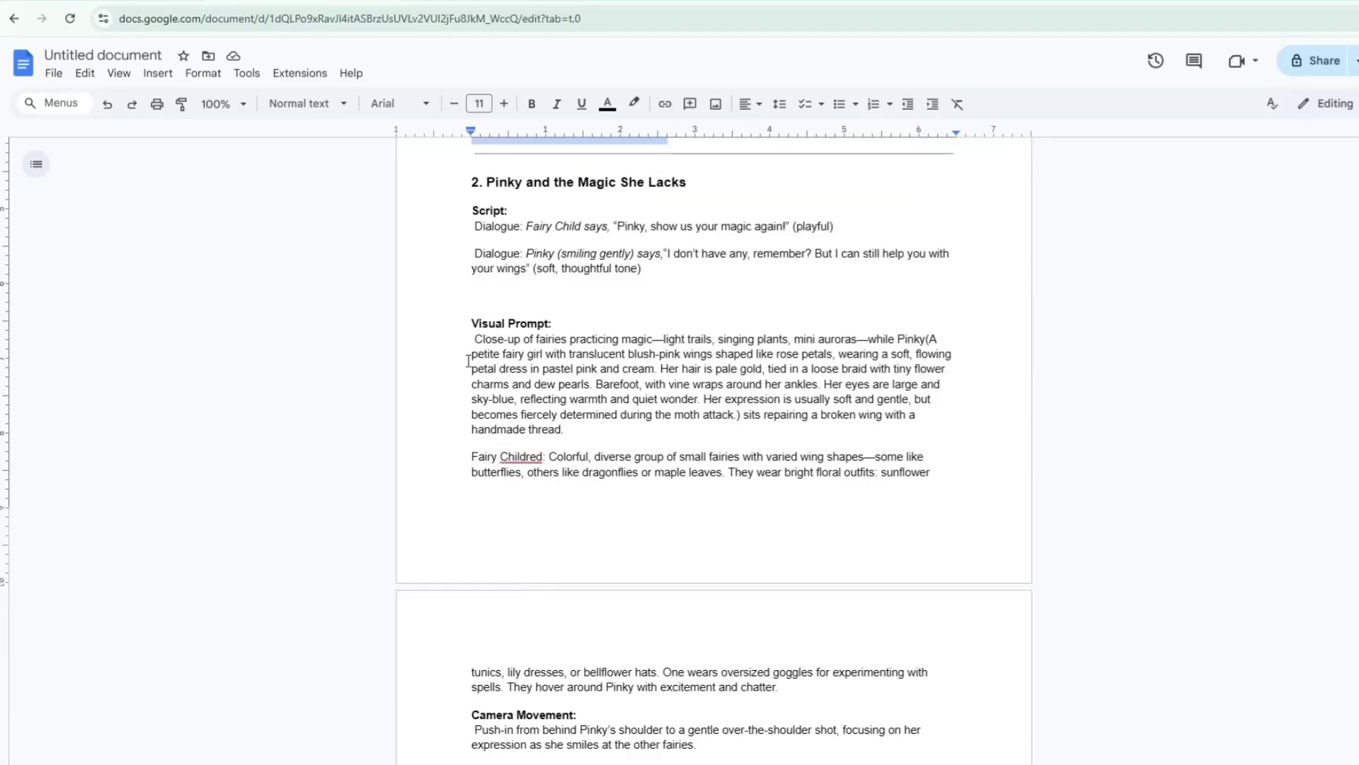
drag(466, 328, 563, 398)
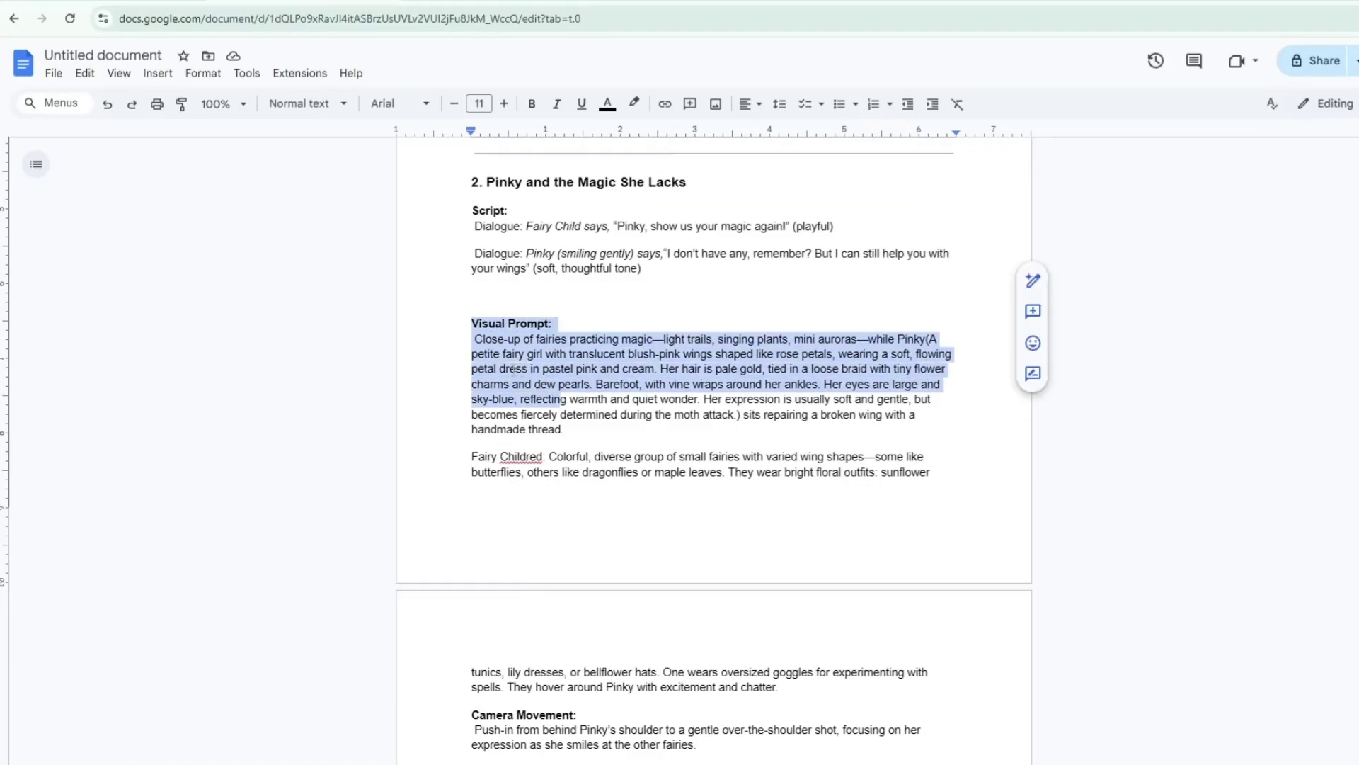
drag(473, 340, 776, 712)
right_click(724, 333)
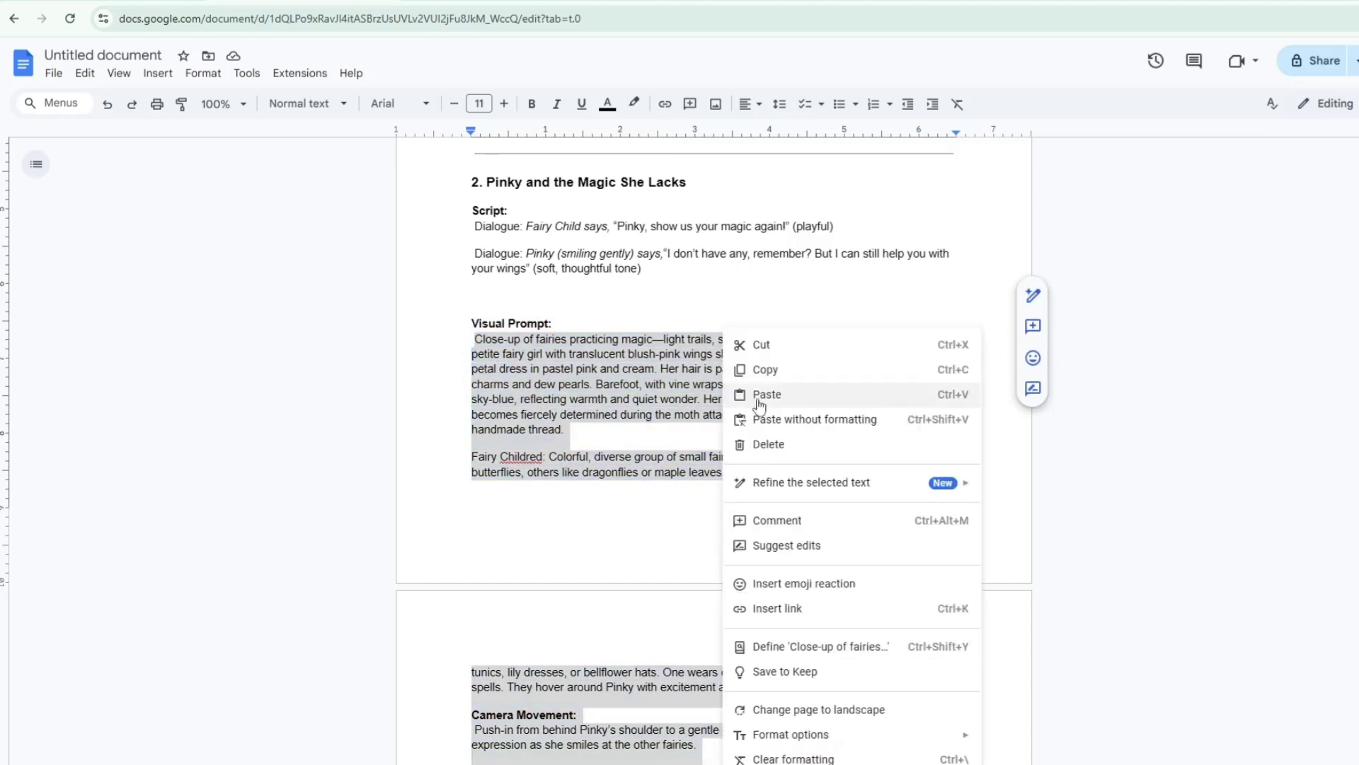
click(765, 371)
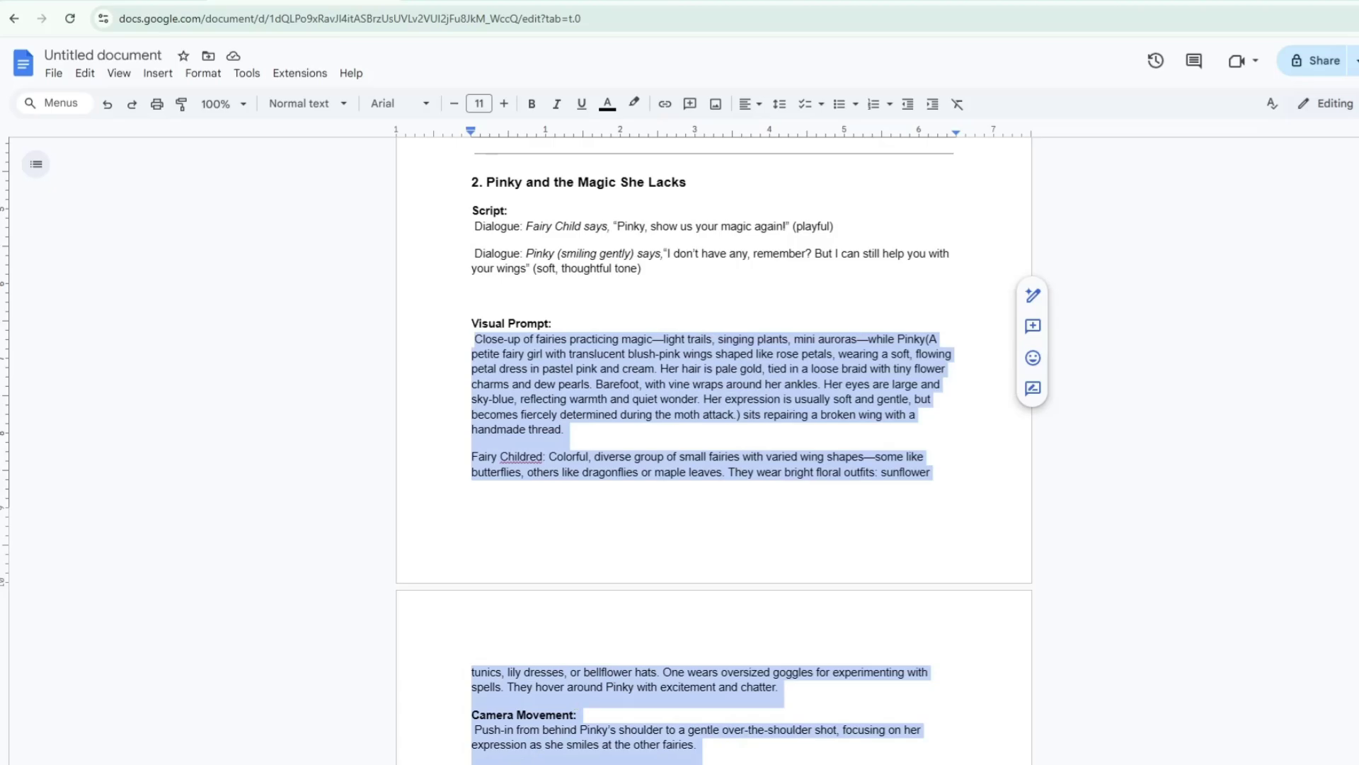
key(alt+Tab)
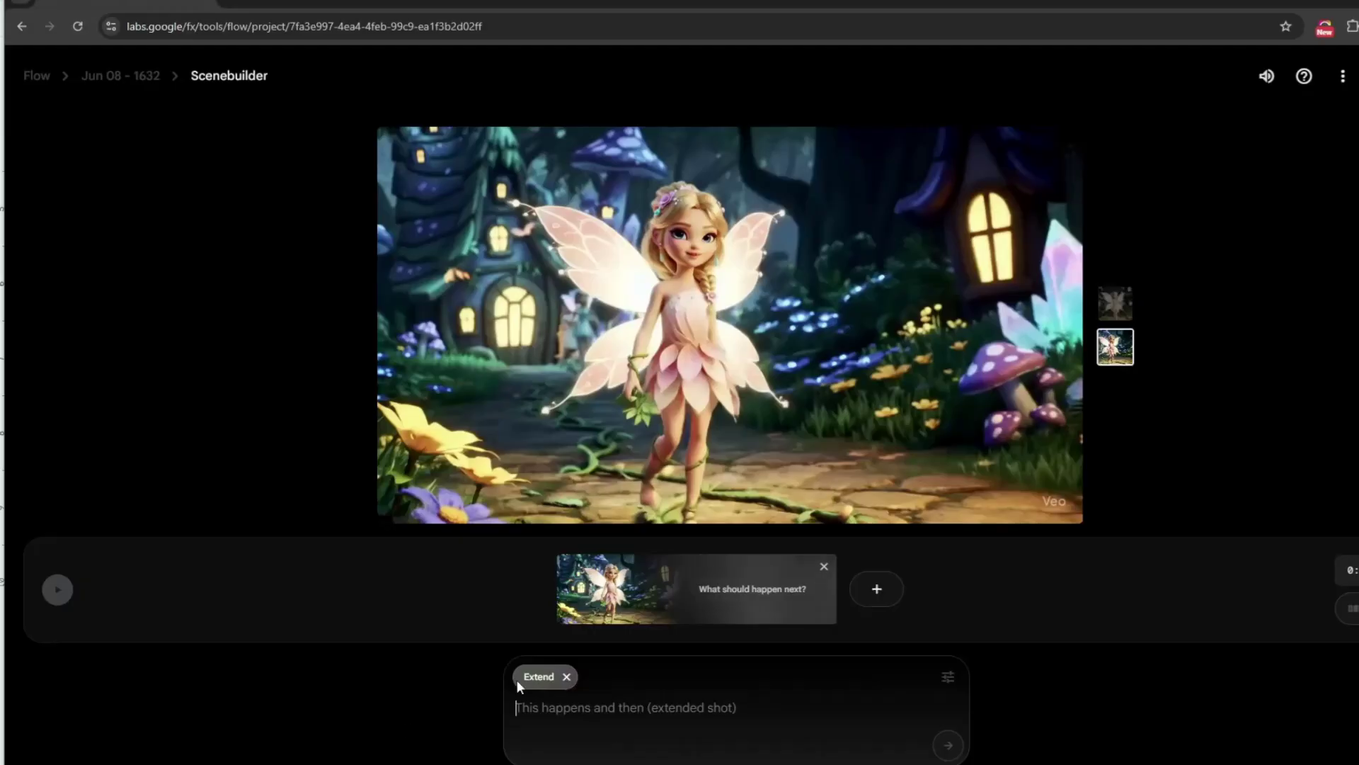
Step: Paste the Pinky-among-fairies prompt into the Extend box, strip the 'Camera Movement:' label and leading space, and generate
click(619, 707)
key(ctrl+v)
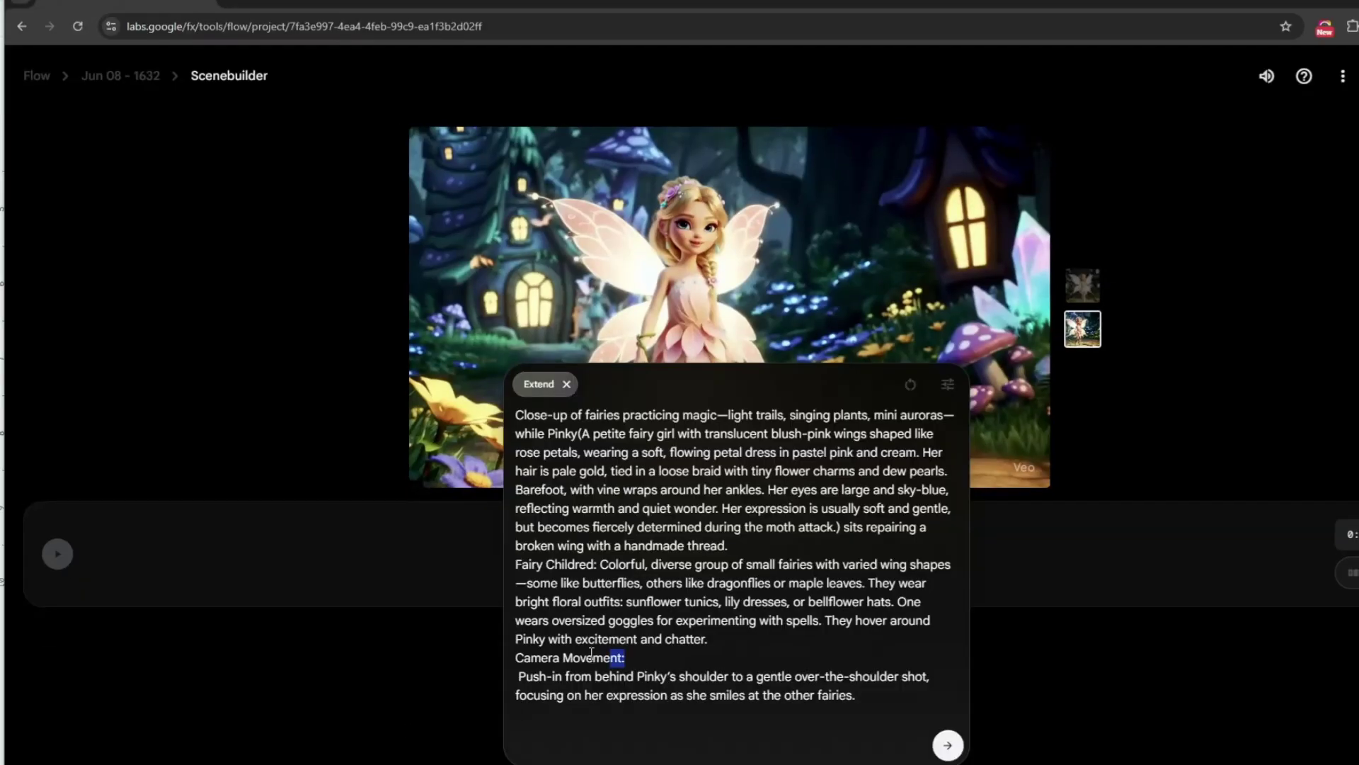
key(BackSpace)
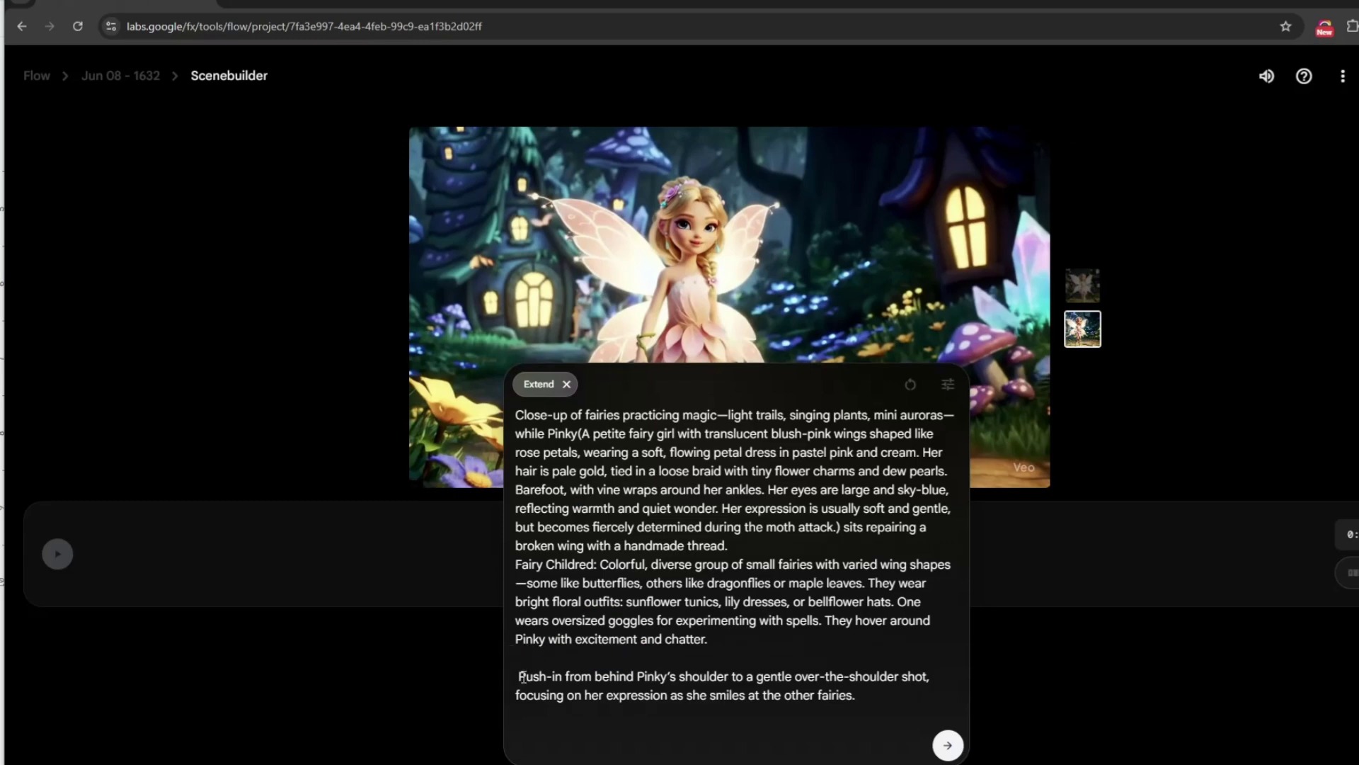
click(520, 676)
key(BackSpace)
click(947, 745)
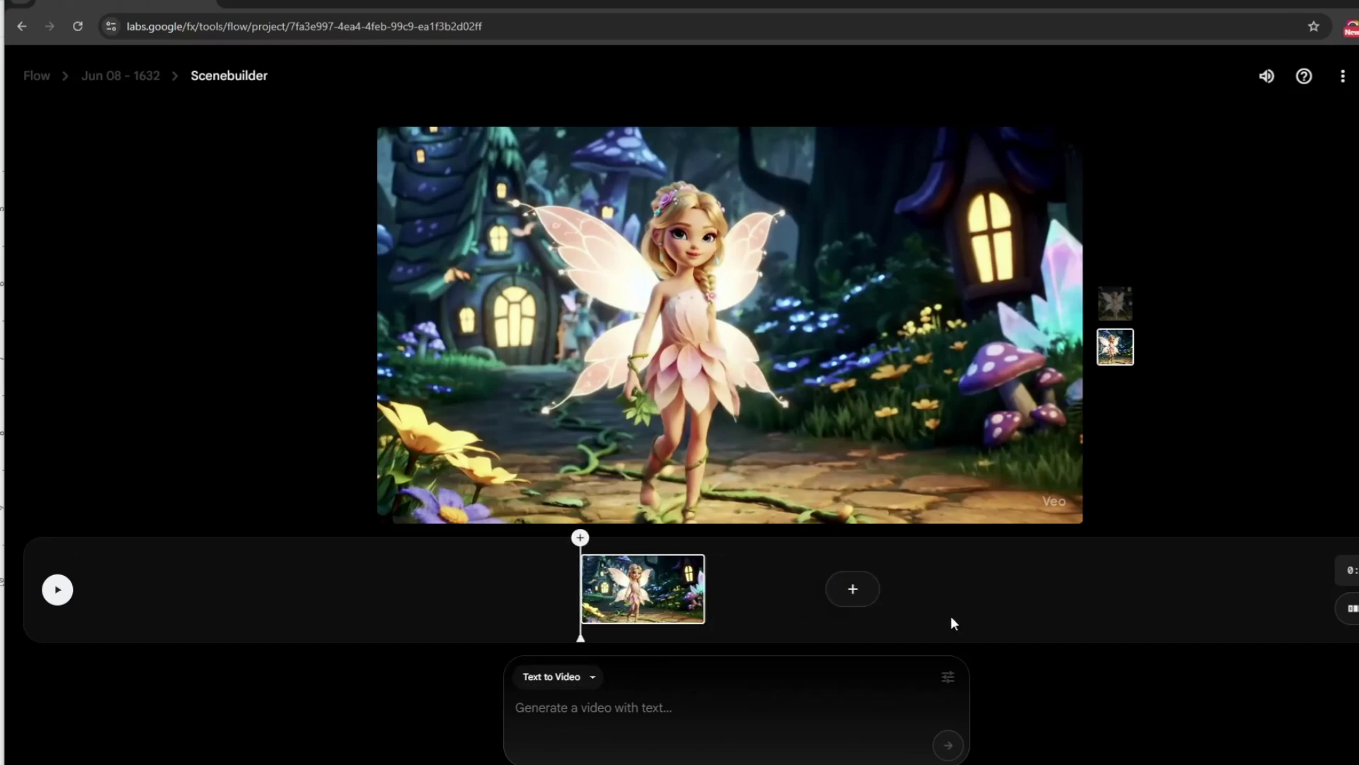
Step: Switch the second clip to the other generated variant and play it from the start
click(764, 598)
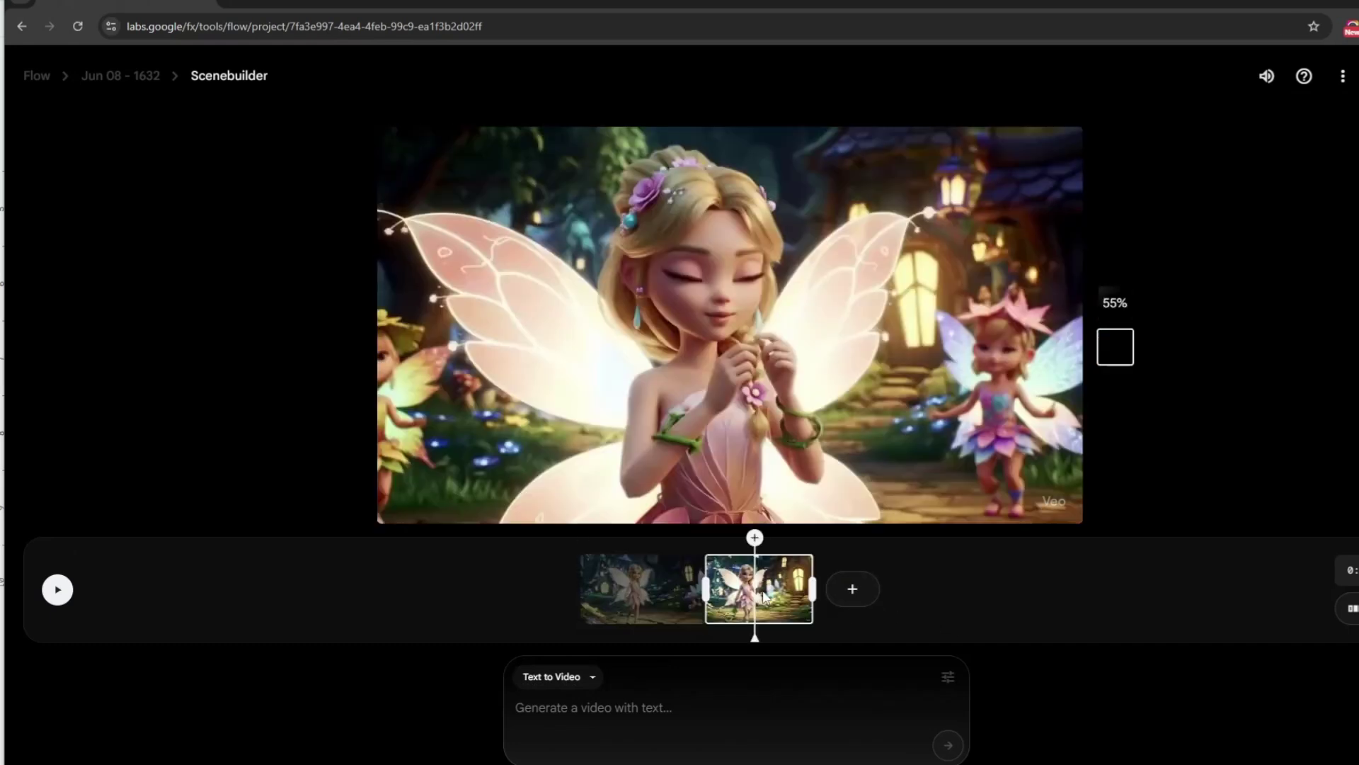
drag(753, 630, 761, 630)
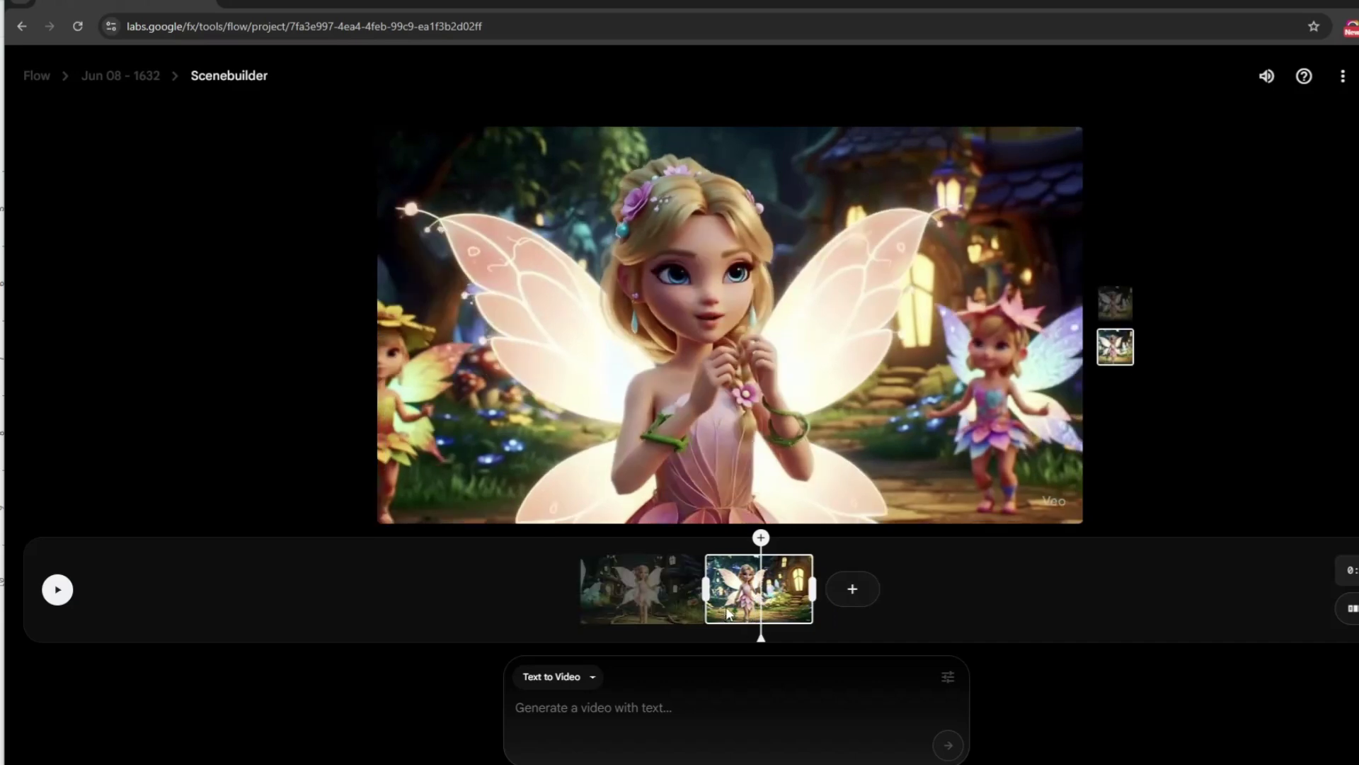
click(1112, 306)
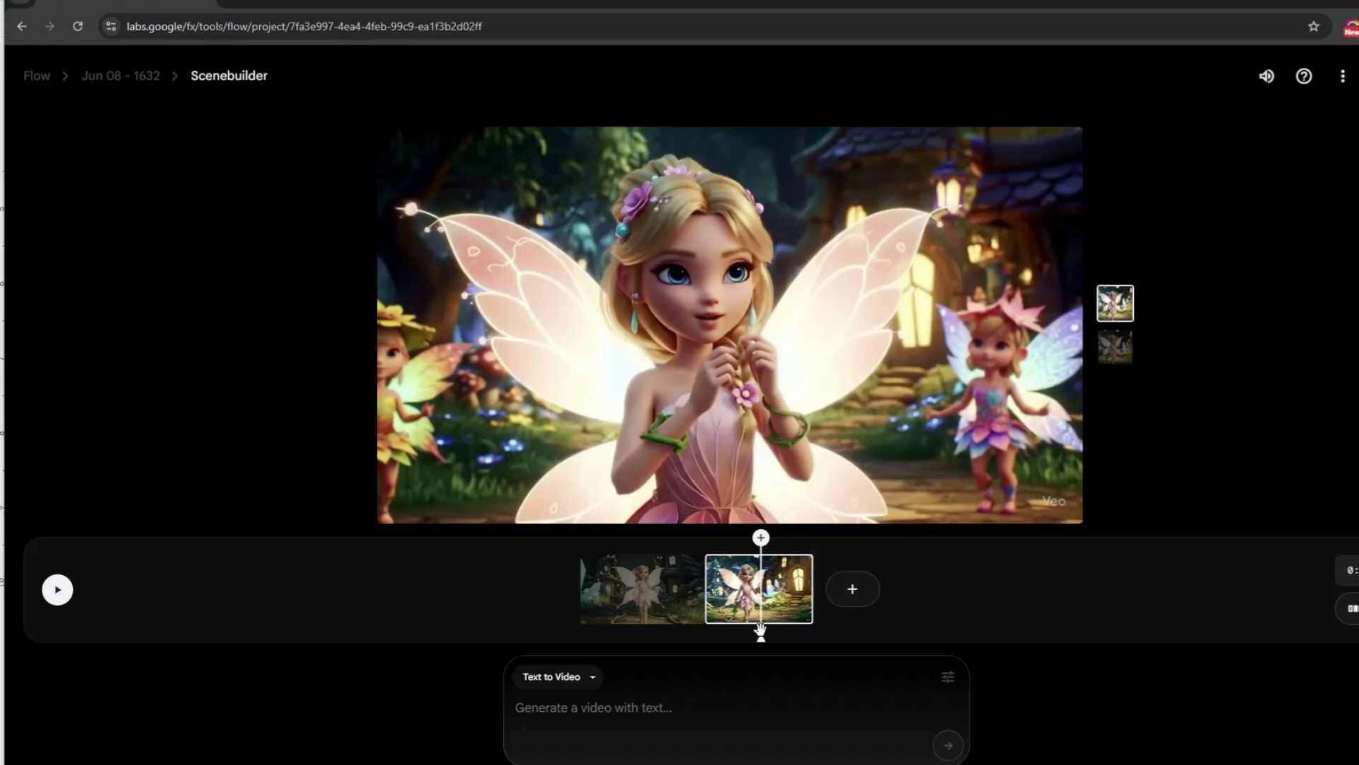
drag(722, 641, 710, 640)
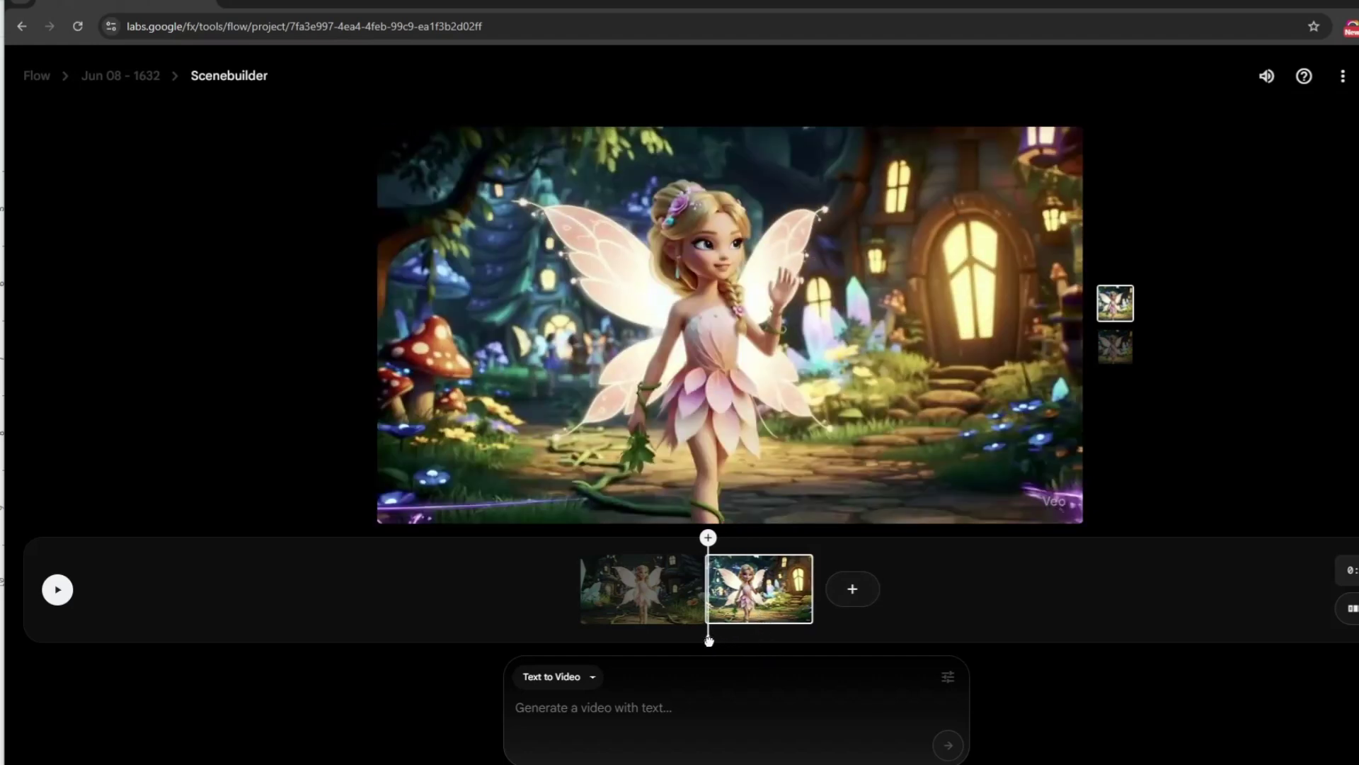
click(62, 595)
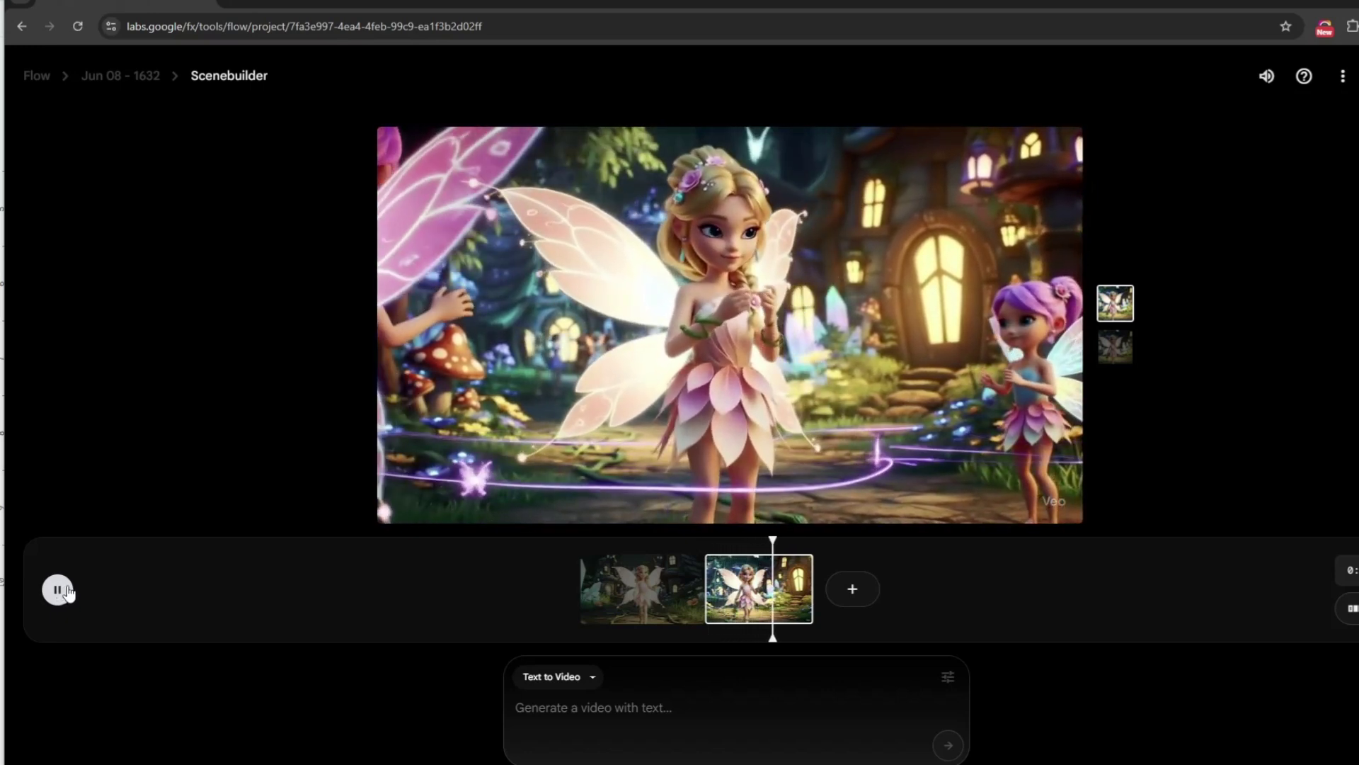
Step: Start an extension after the second clip and copy scene 3's A Sudden Darkness prompt from the script
mouse_move(807, 582)
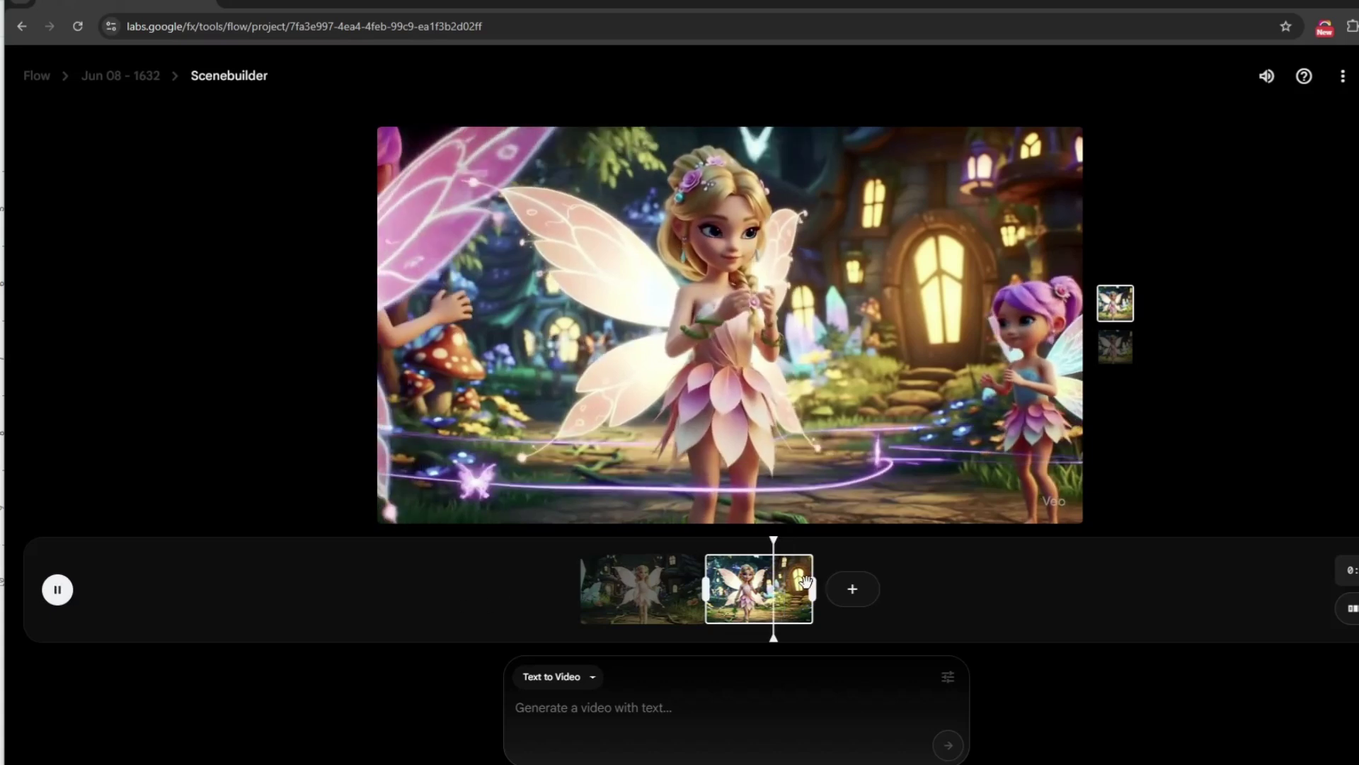
click(853, 588)
click(854, 553)
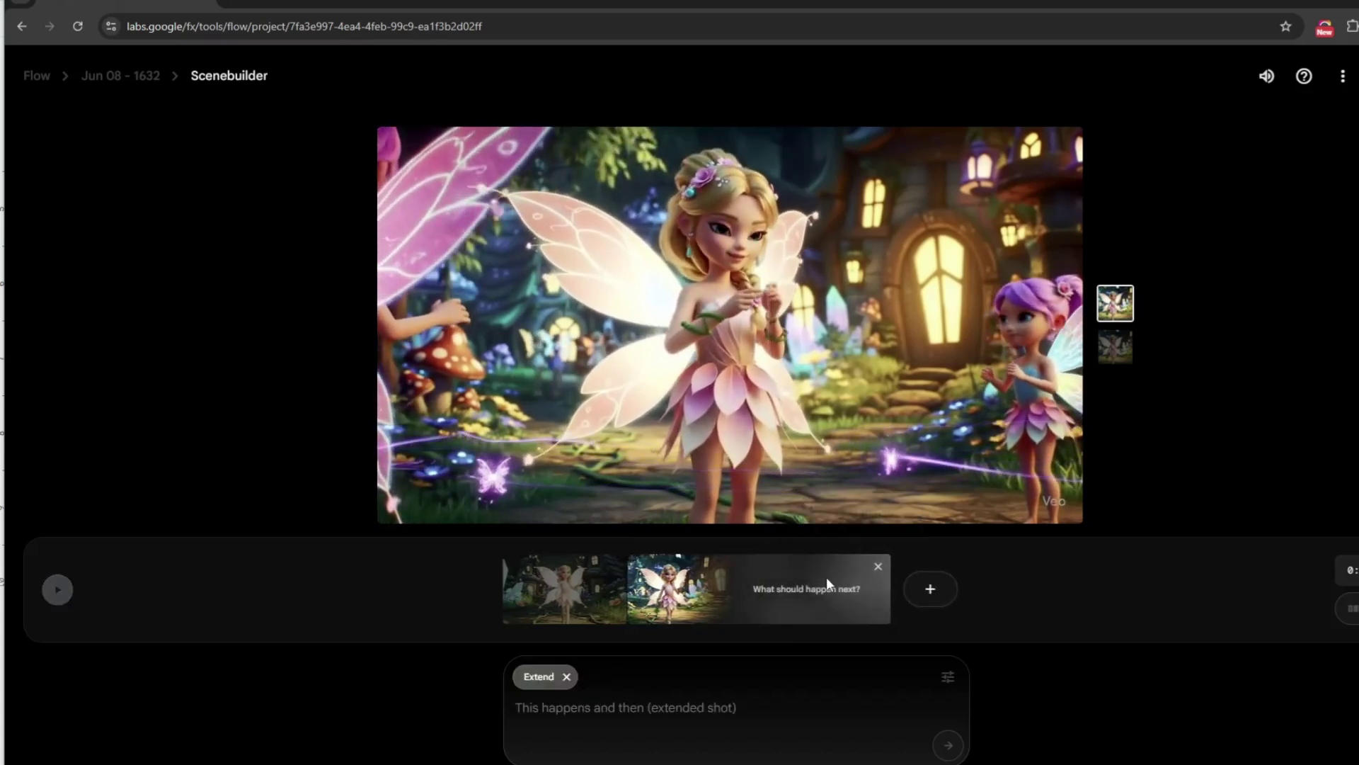
key(alt+Tab)
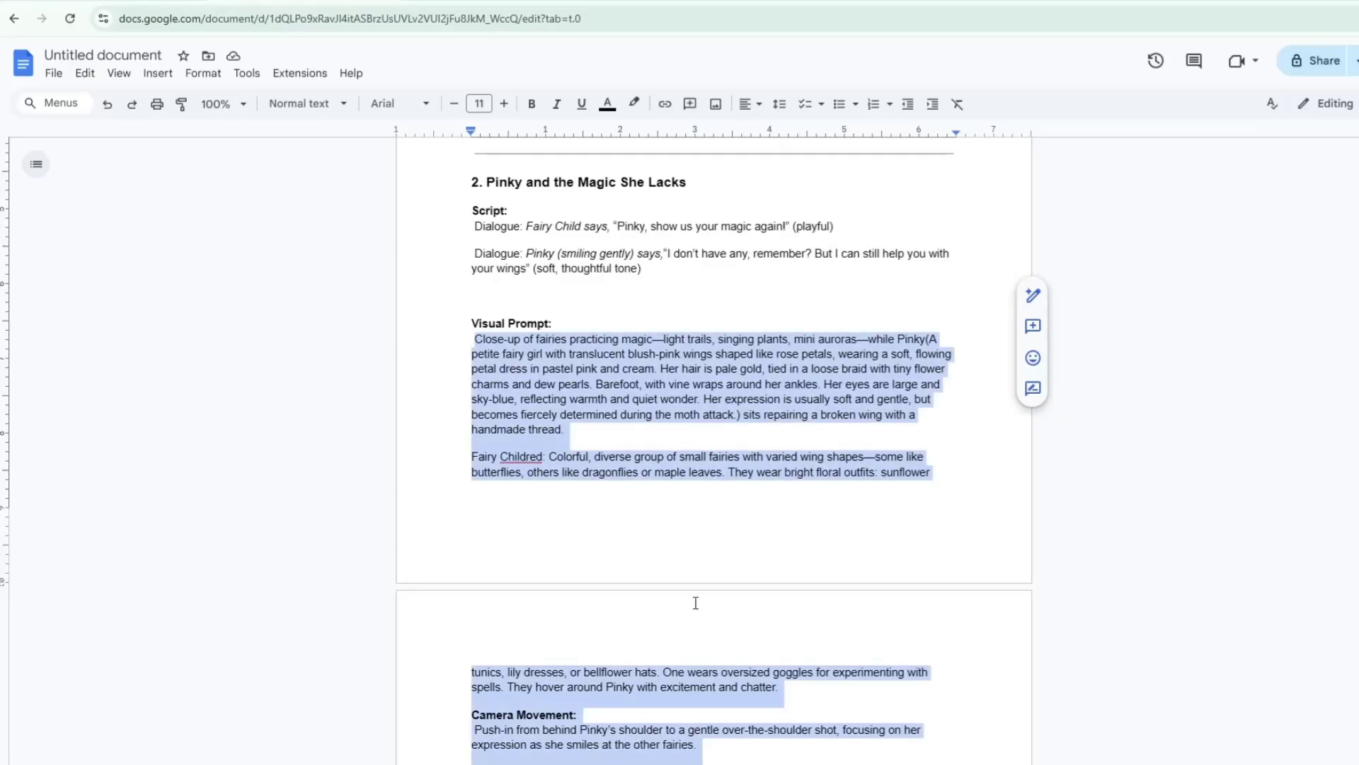
scroll(694, 601, down, 7)
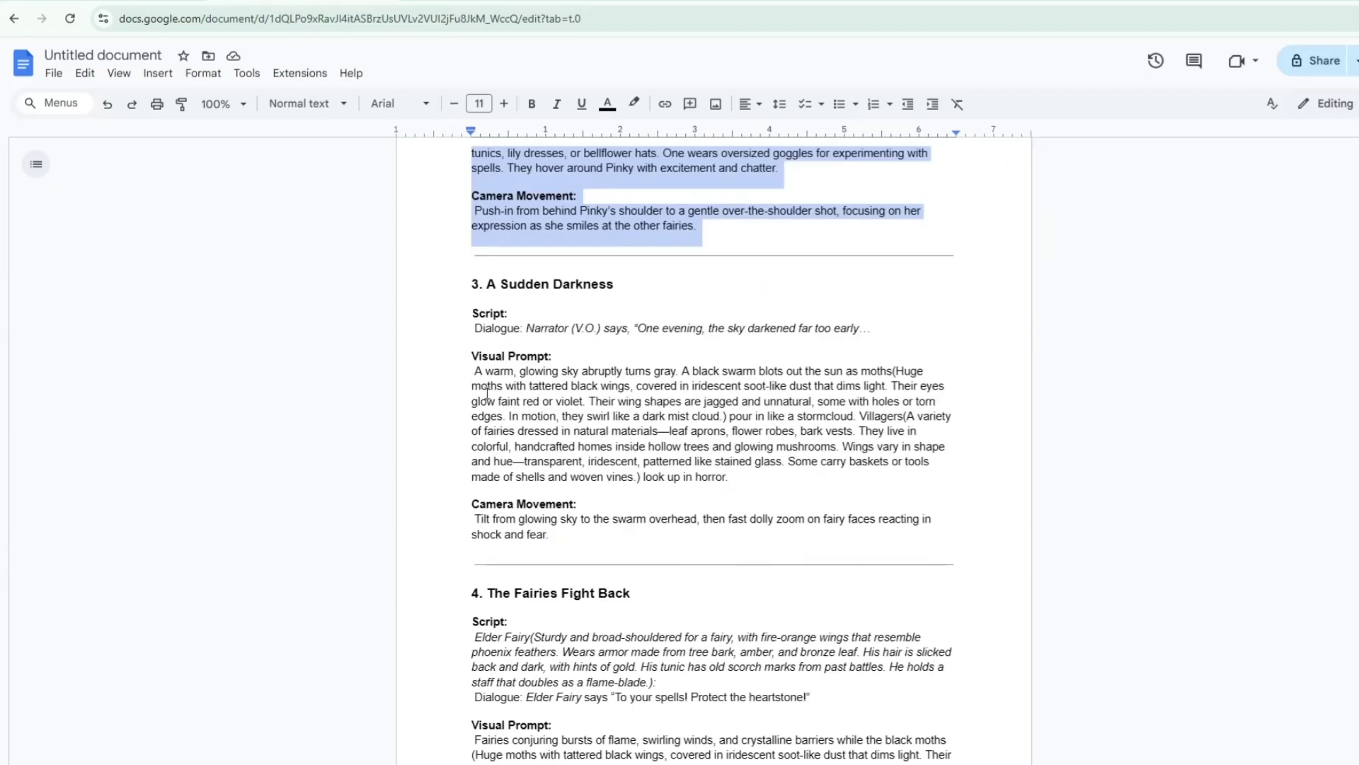
drag(473, 369, 613, 540)
right_click(545, 540)
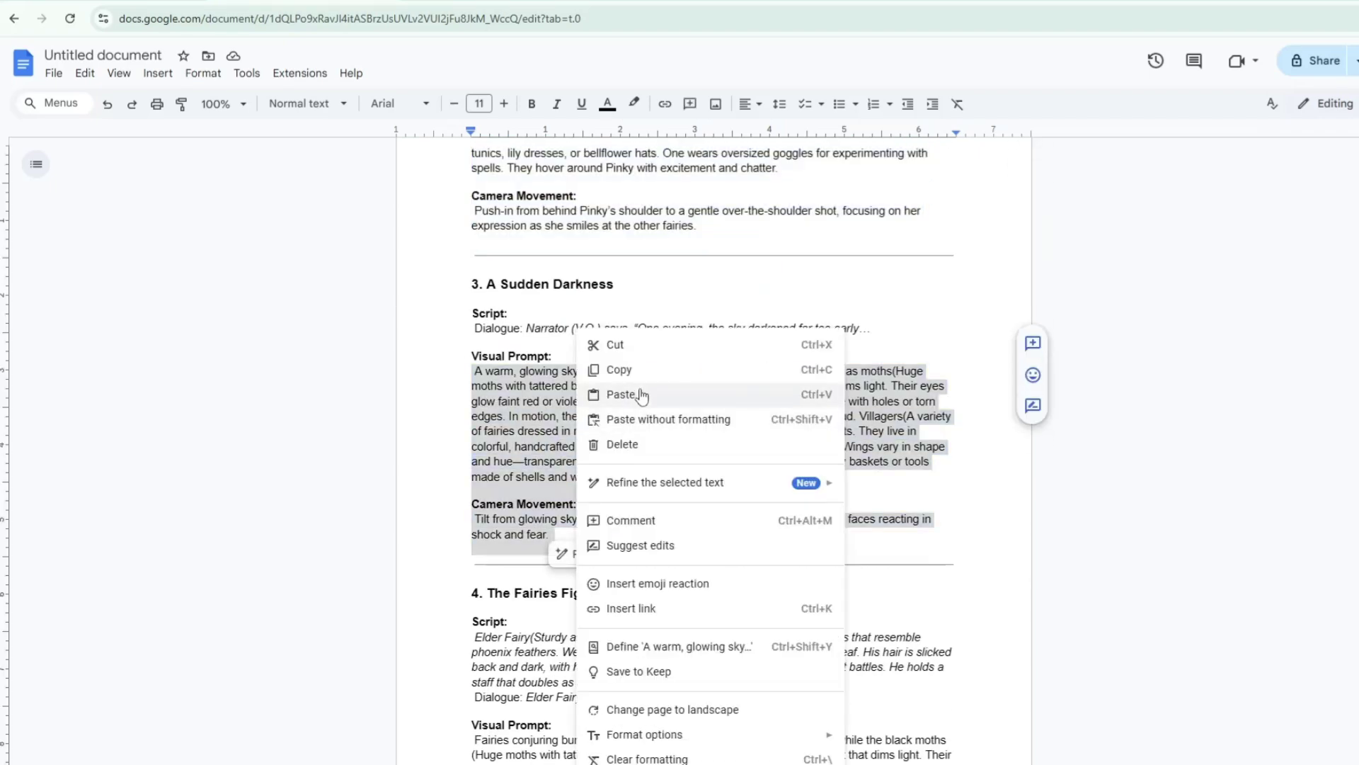
click(623, 371)
Step: Paste the sudden-darkness prompt, remove the 'Camera Movement:' label and leading space, and generate the third clip
key(alt+Tab)
key(ctrl+v)
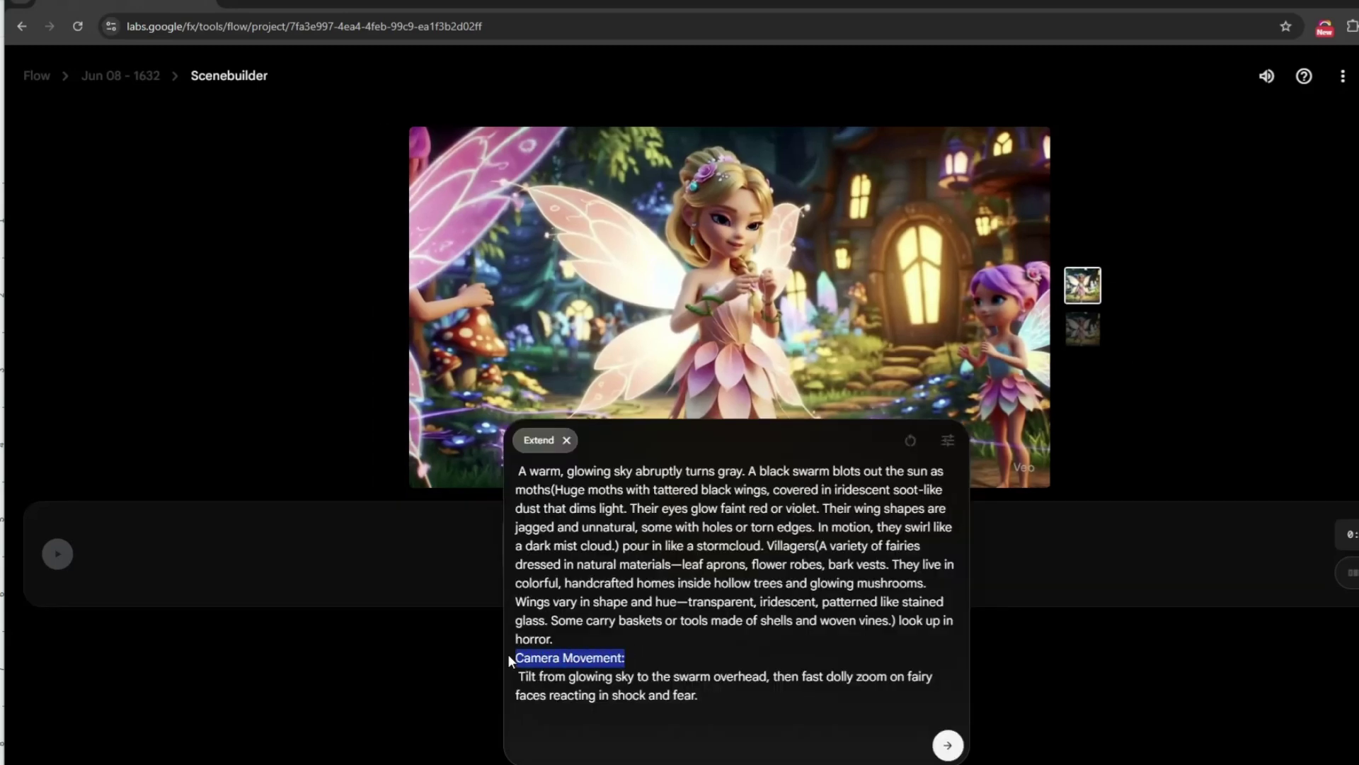
key(BackSpace)
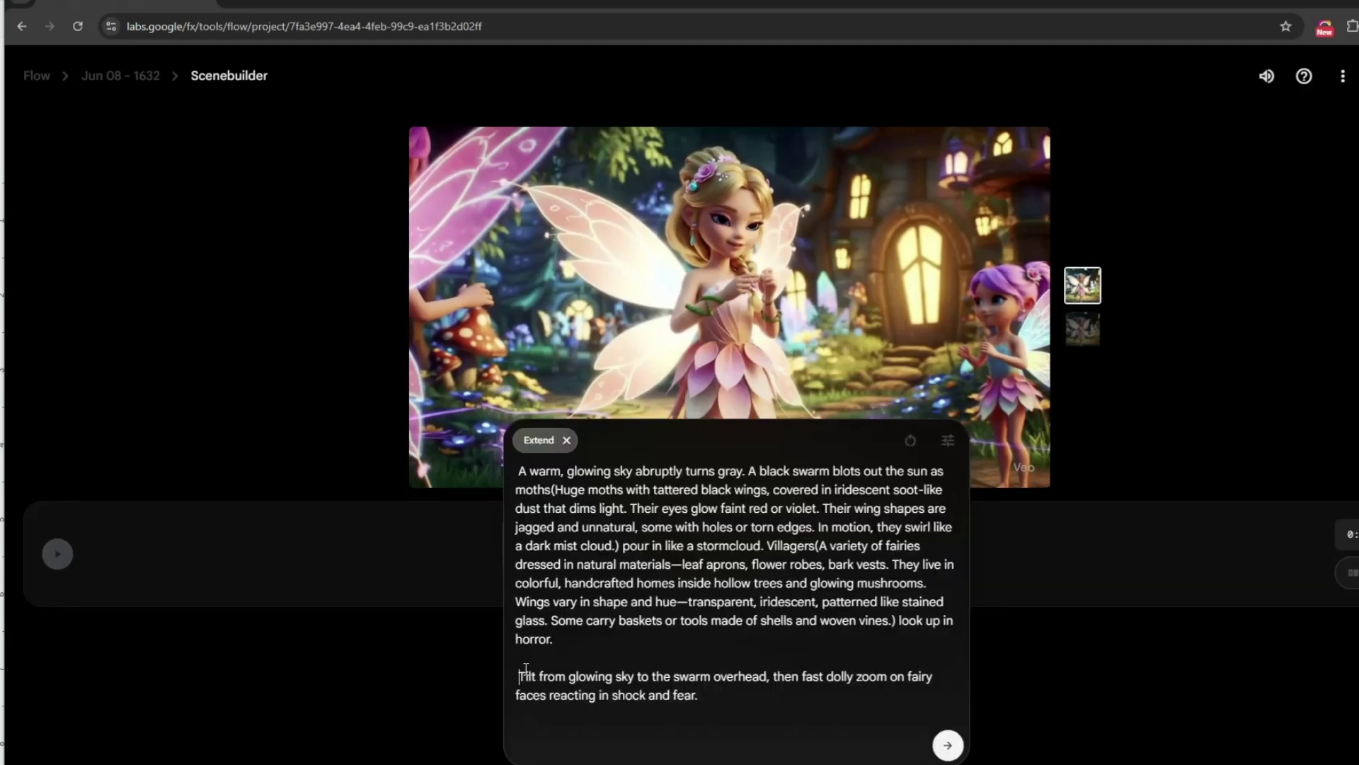
key(Delete)
click(949, 749)
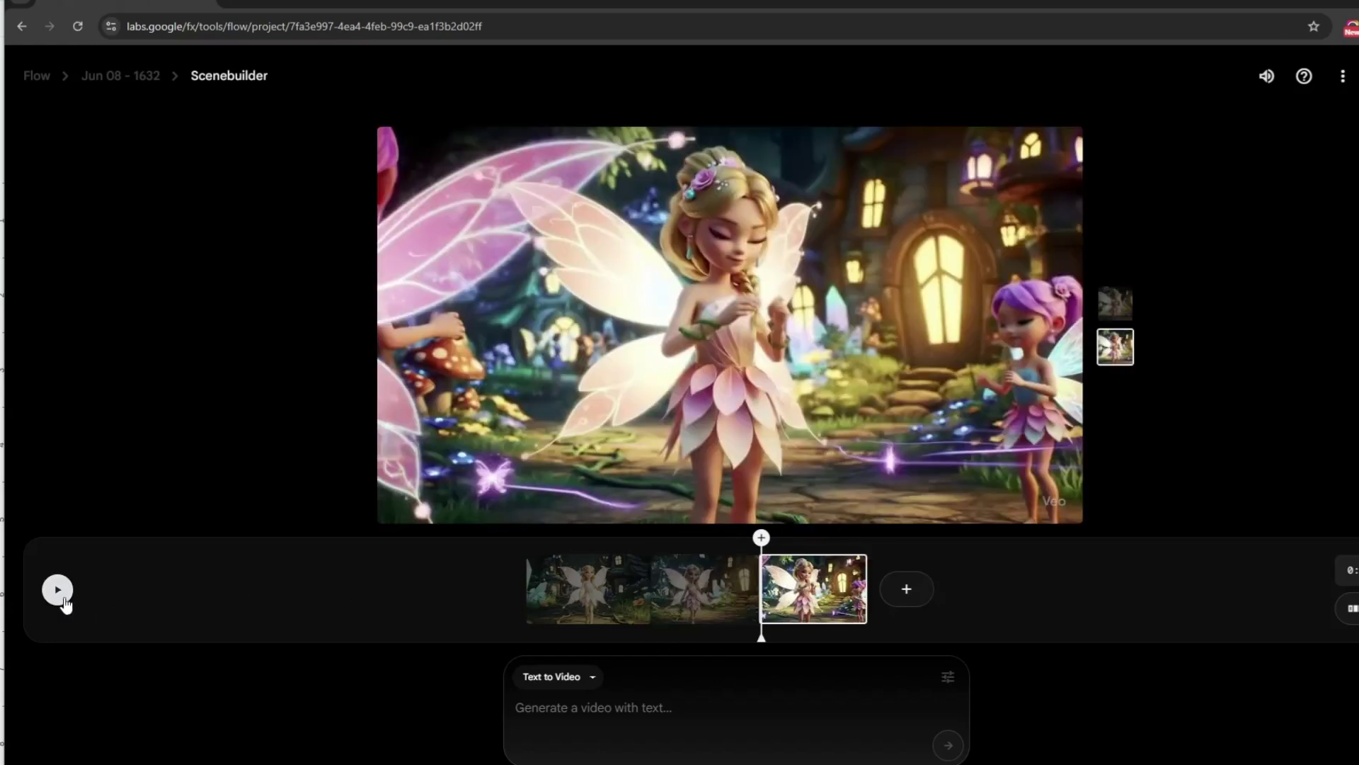
Step: Play back the third clip twice, then jump to a point near its end in the timeline
click(63, 599)
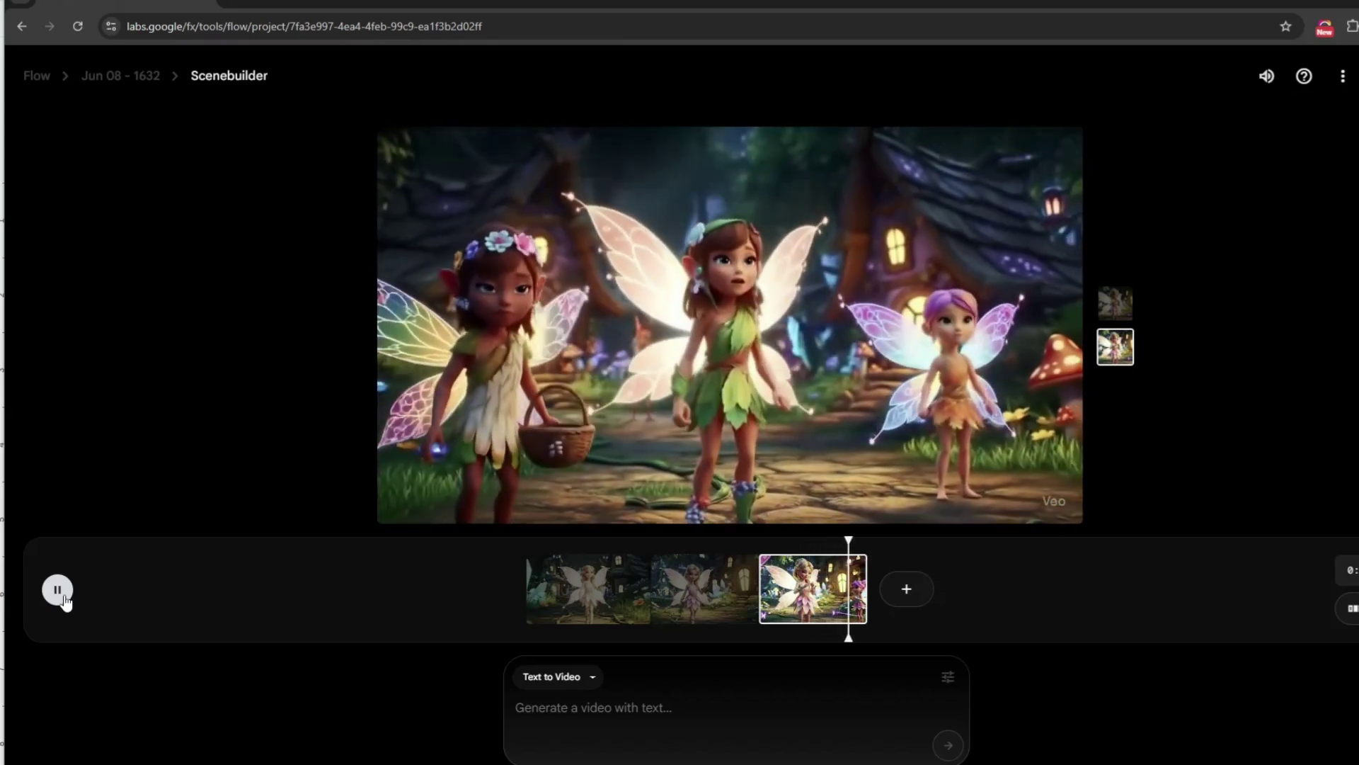
click(58, 591)
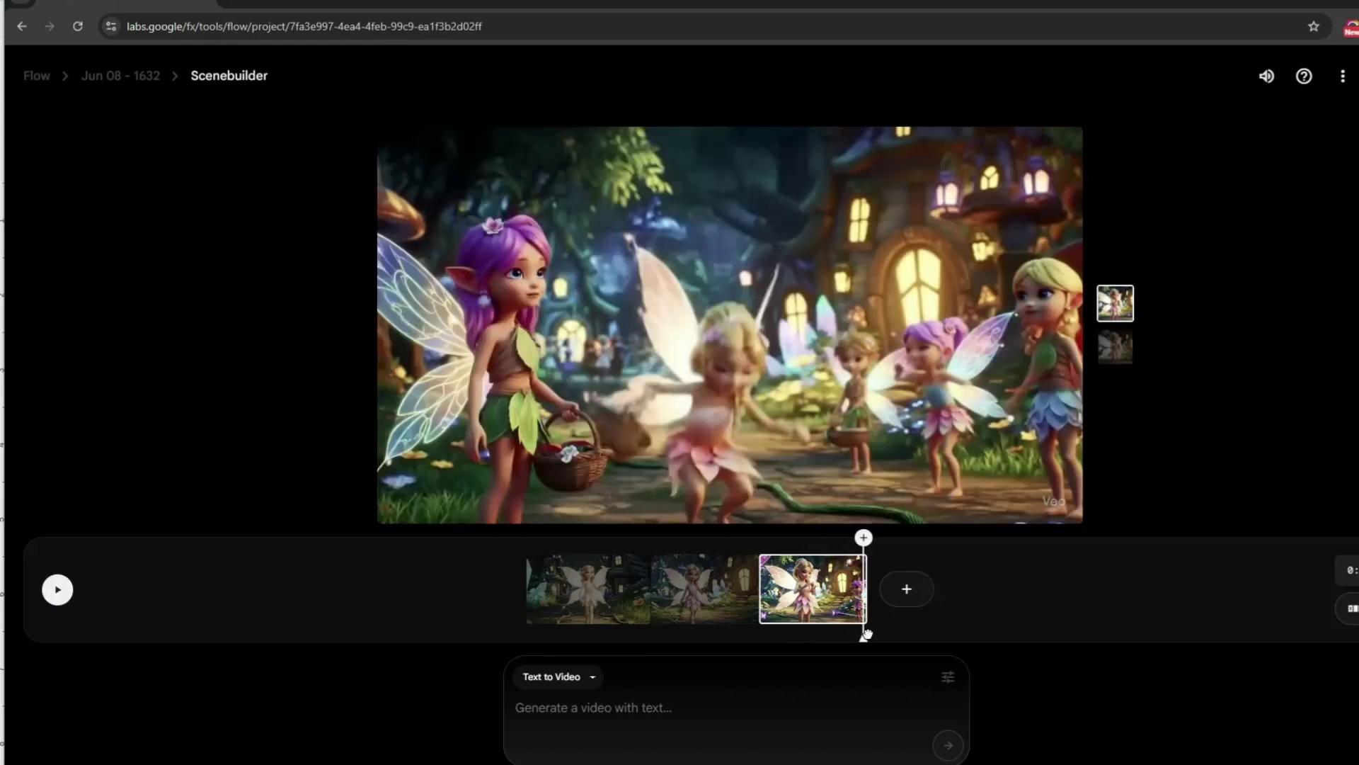
click(814, 641)
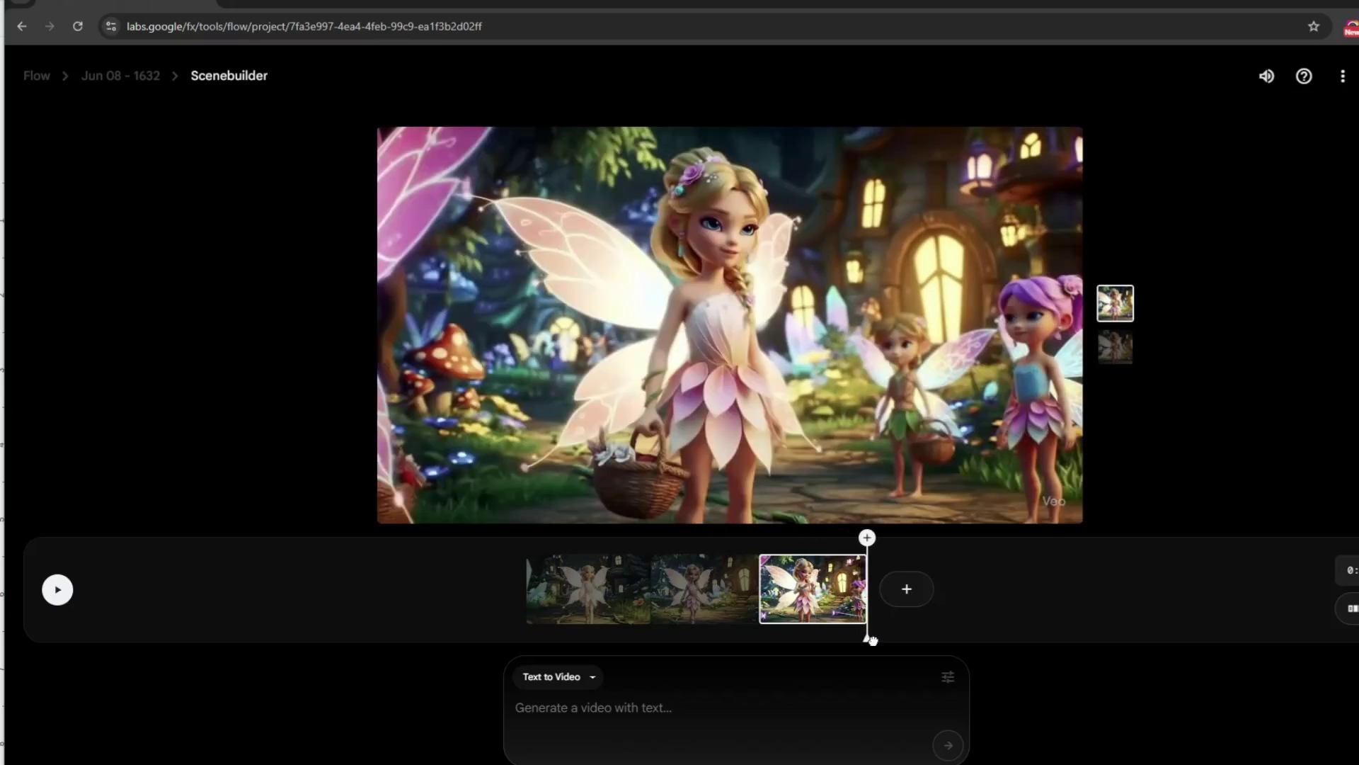
Step: Extend after the third clip with the moth attack prompt, trimming leftover heading lines, and generate it
click(907, 588)
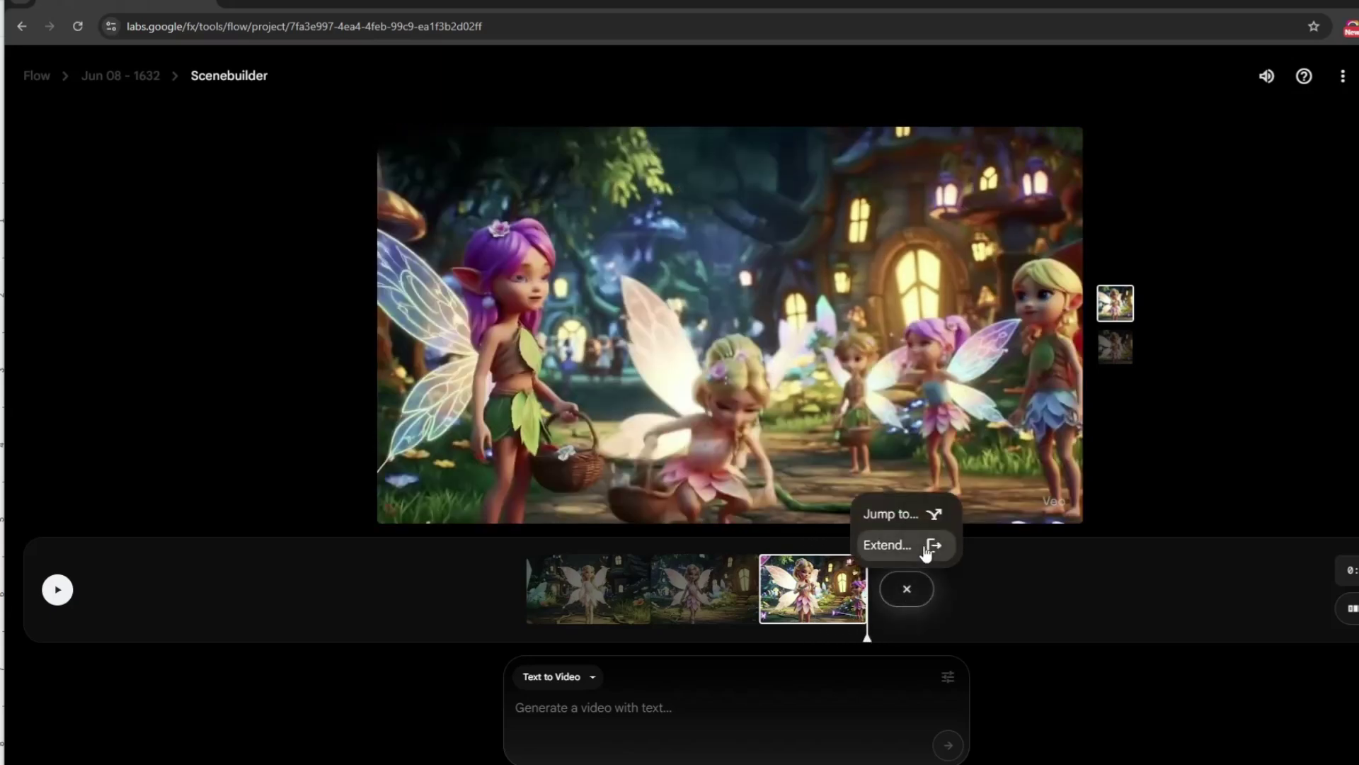
click(890, 545)
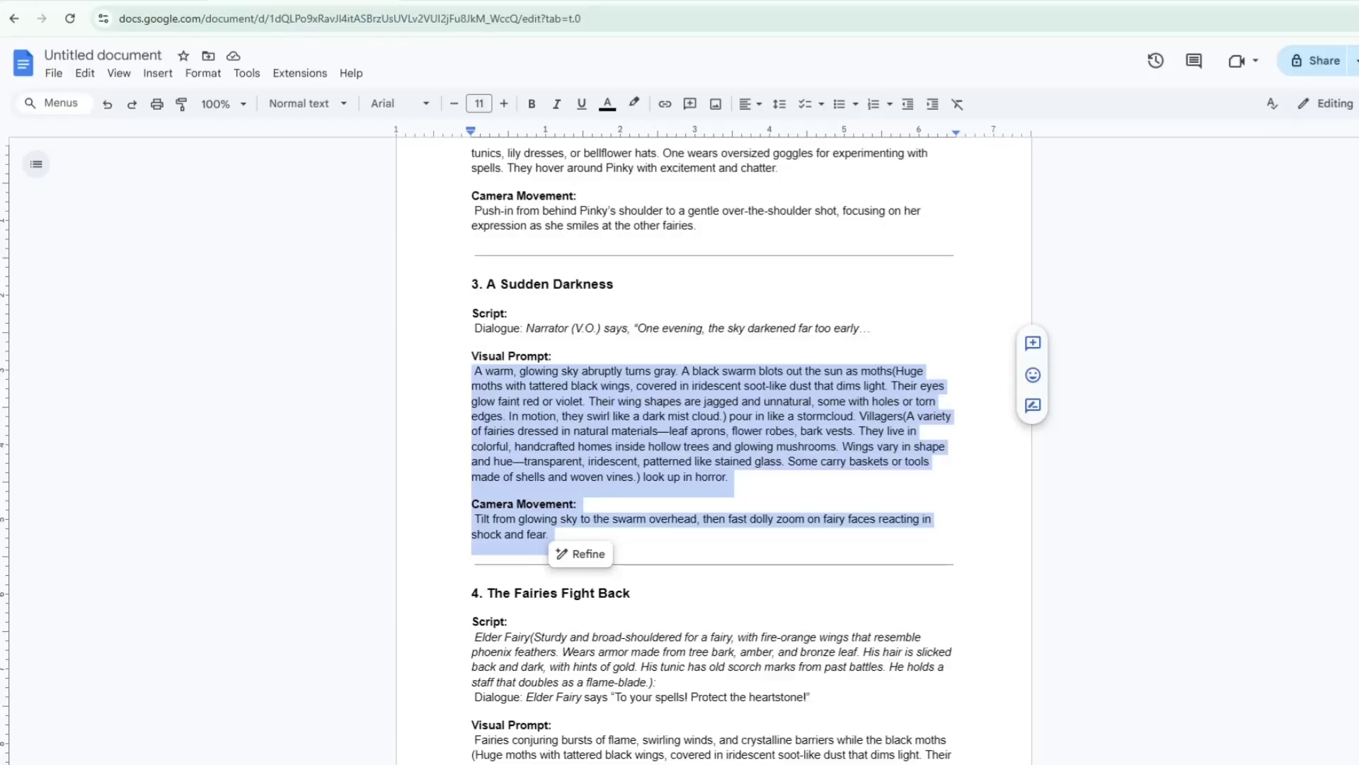
scroll(708, 424, down, 3)
drag(477, 480, 662, 683)
scroll(661, 683, down, 3)
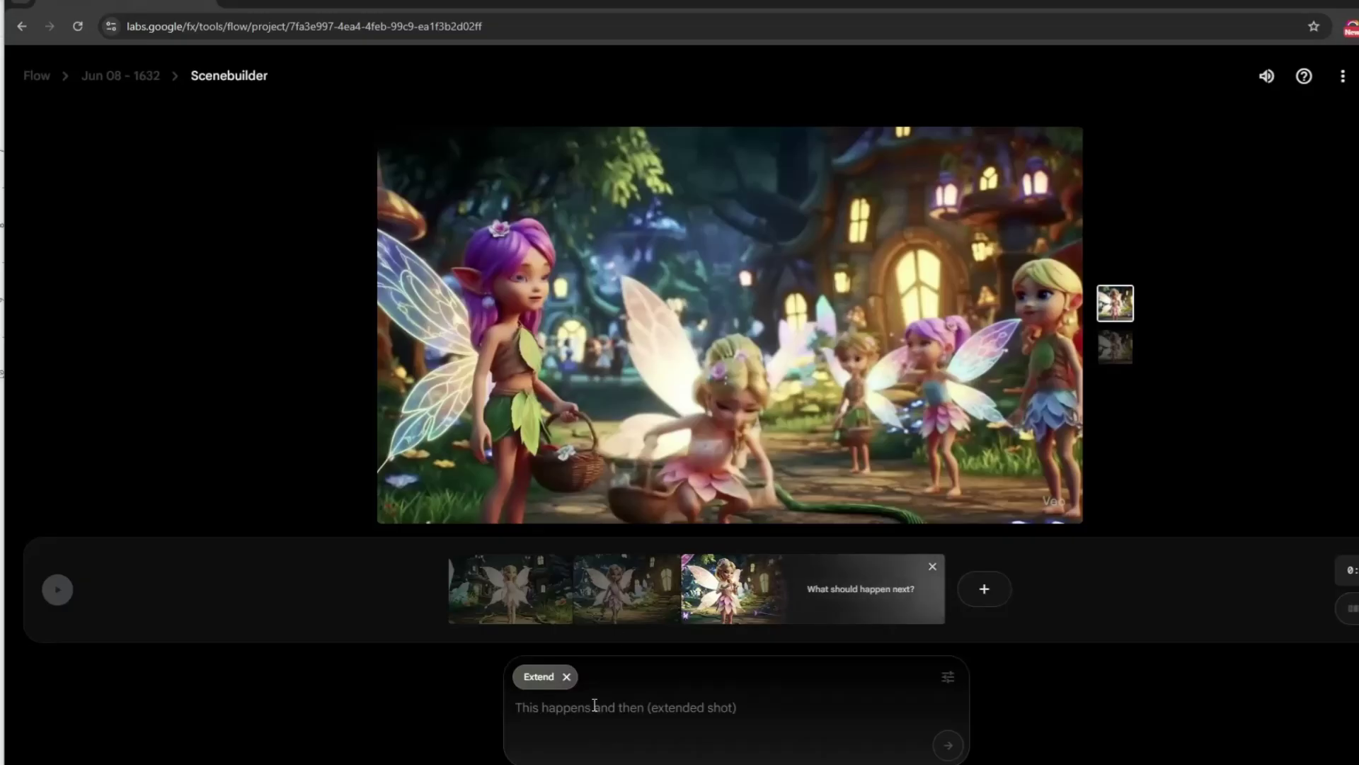
key(ctrl+v)
drag(655, 658, 515, 638)
key(BackSpace)
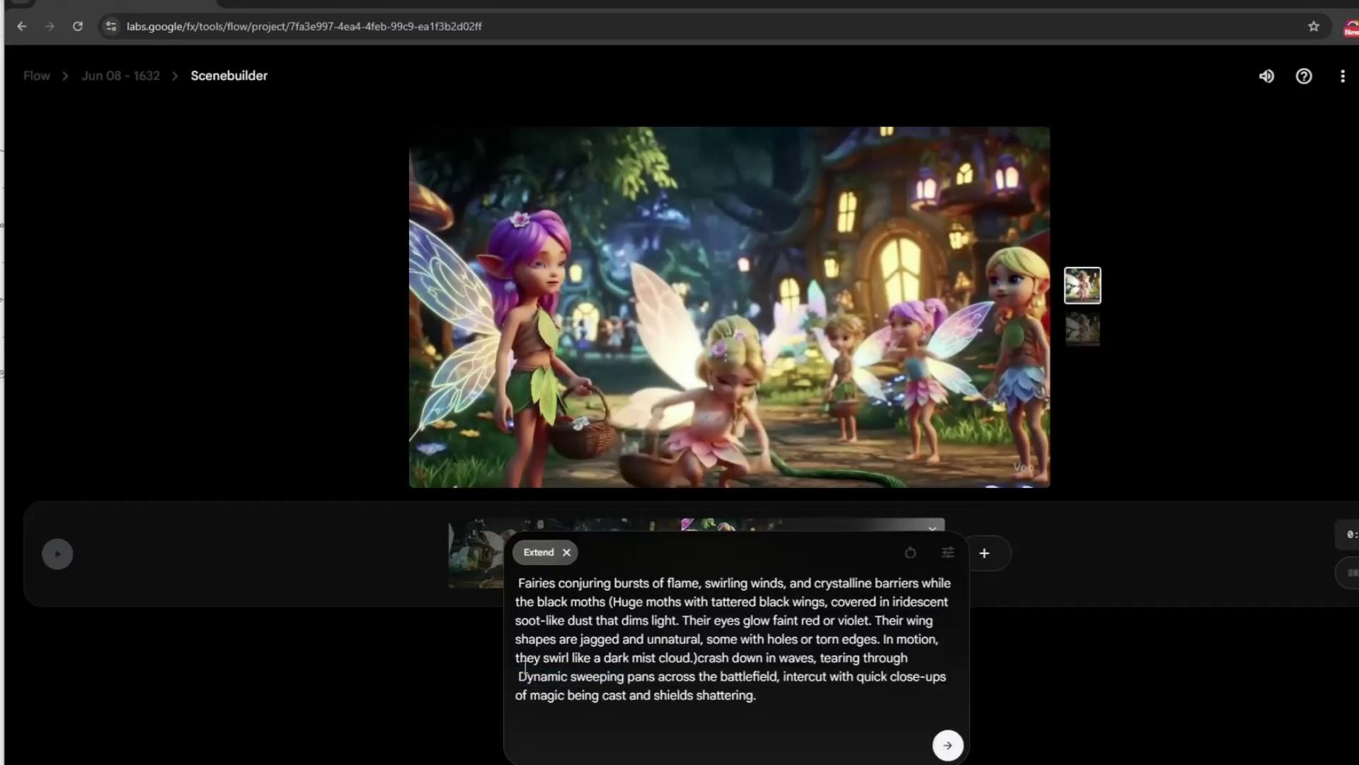
key(Return)
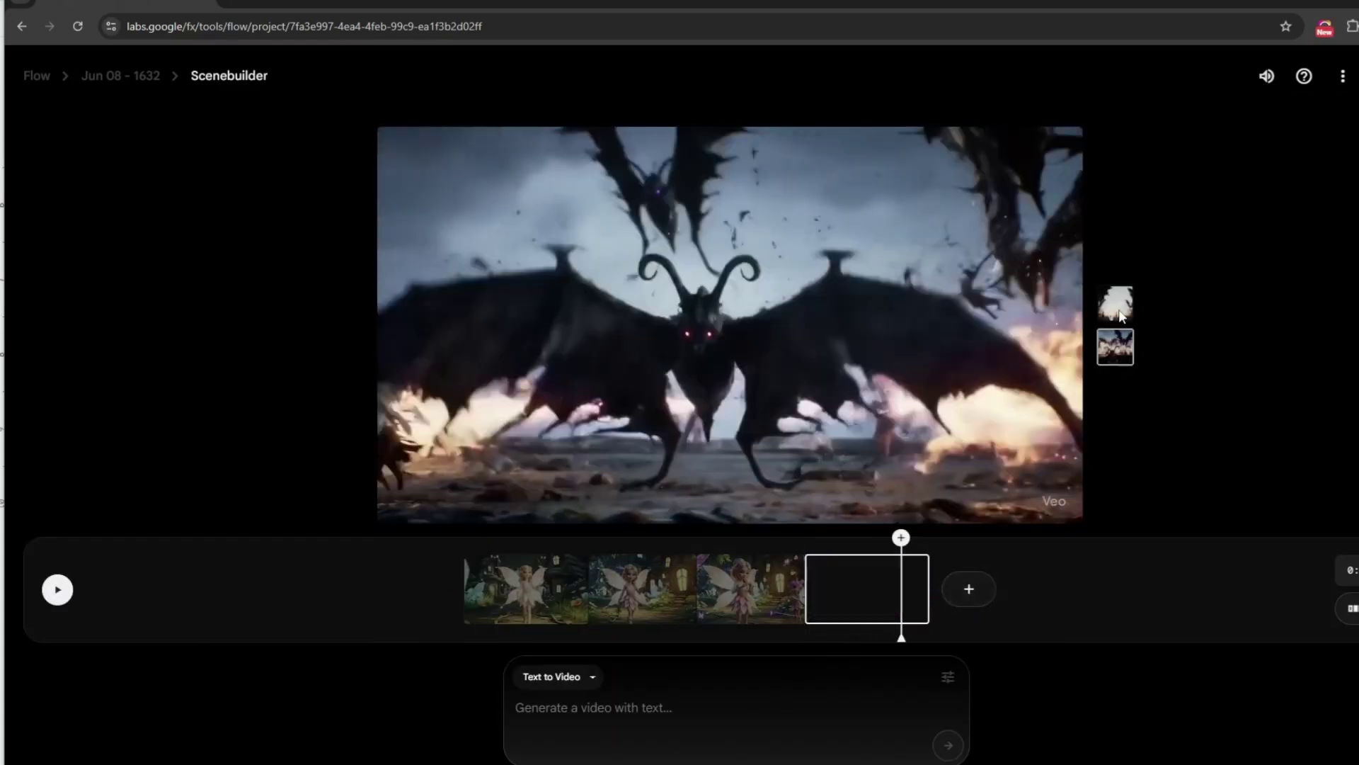
Step: Extend after the last clip with the Pinky lighting a torch prompt and generate it
click(969, 588)
click(975, 549)
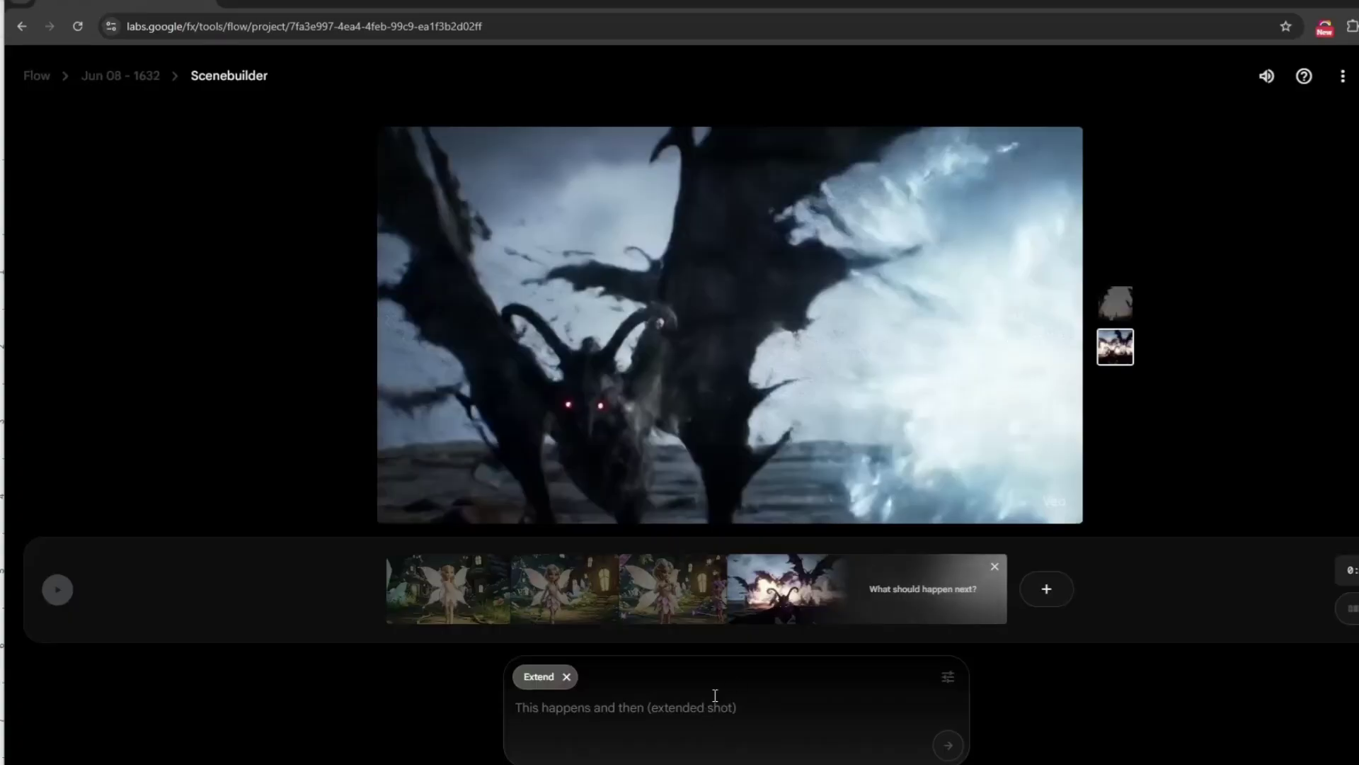
key(ctrl+v)
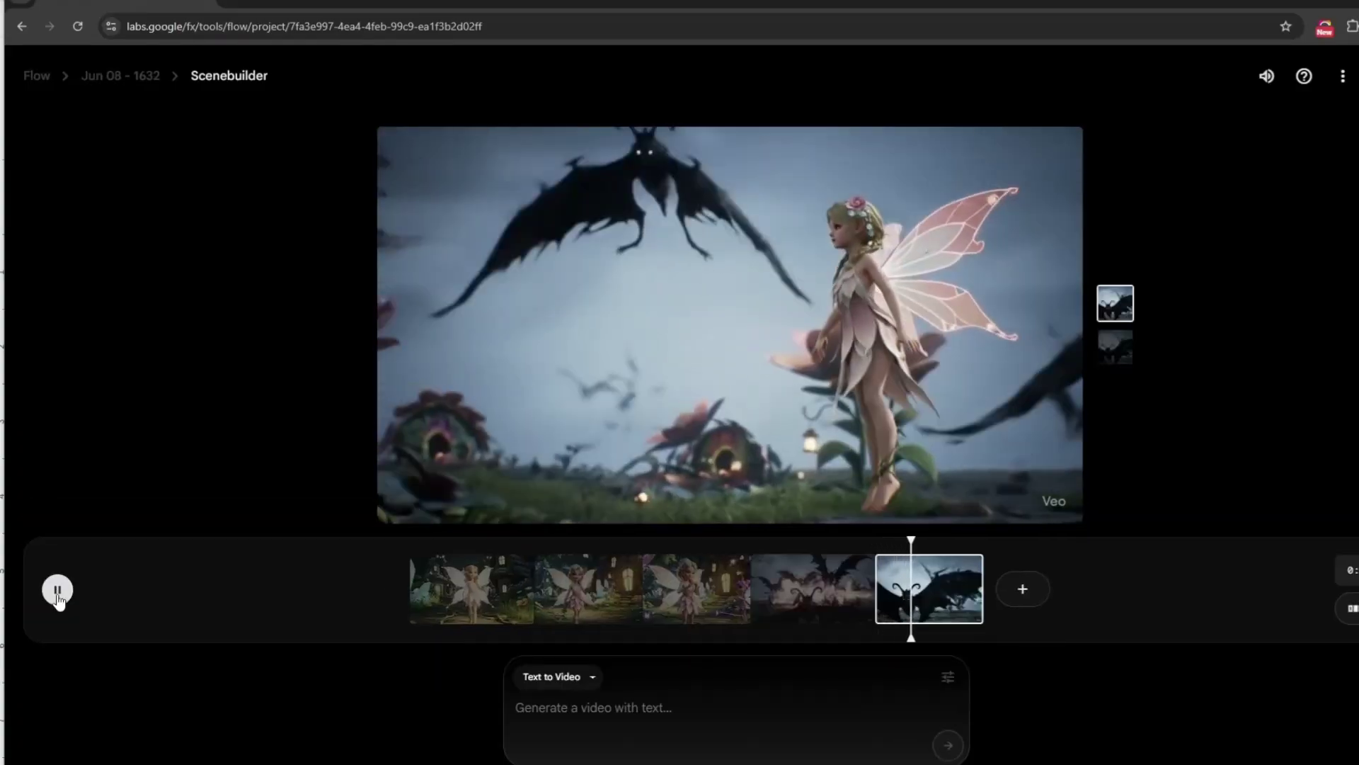
click(57, 589)
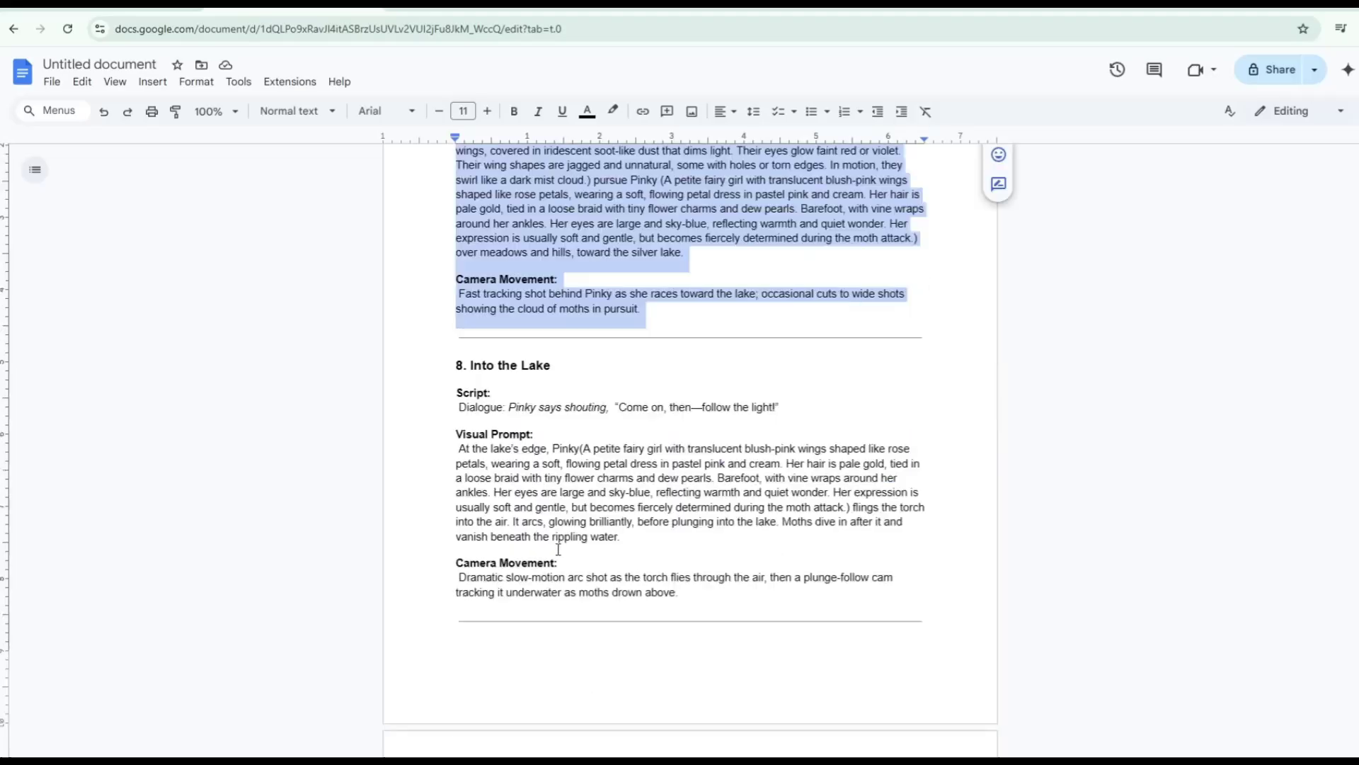
Step: Add the next scene prompt and generate the clip of fairies gathering around Pinky
drag(456, 488, 683, 577)
scroll(686, 495, down, 5)
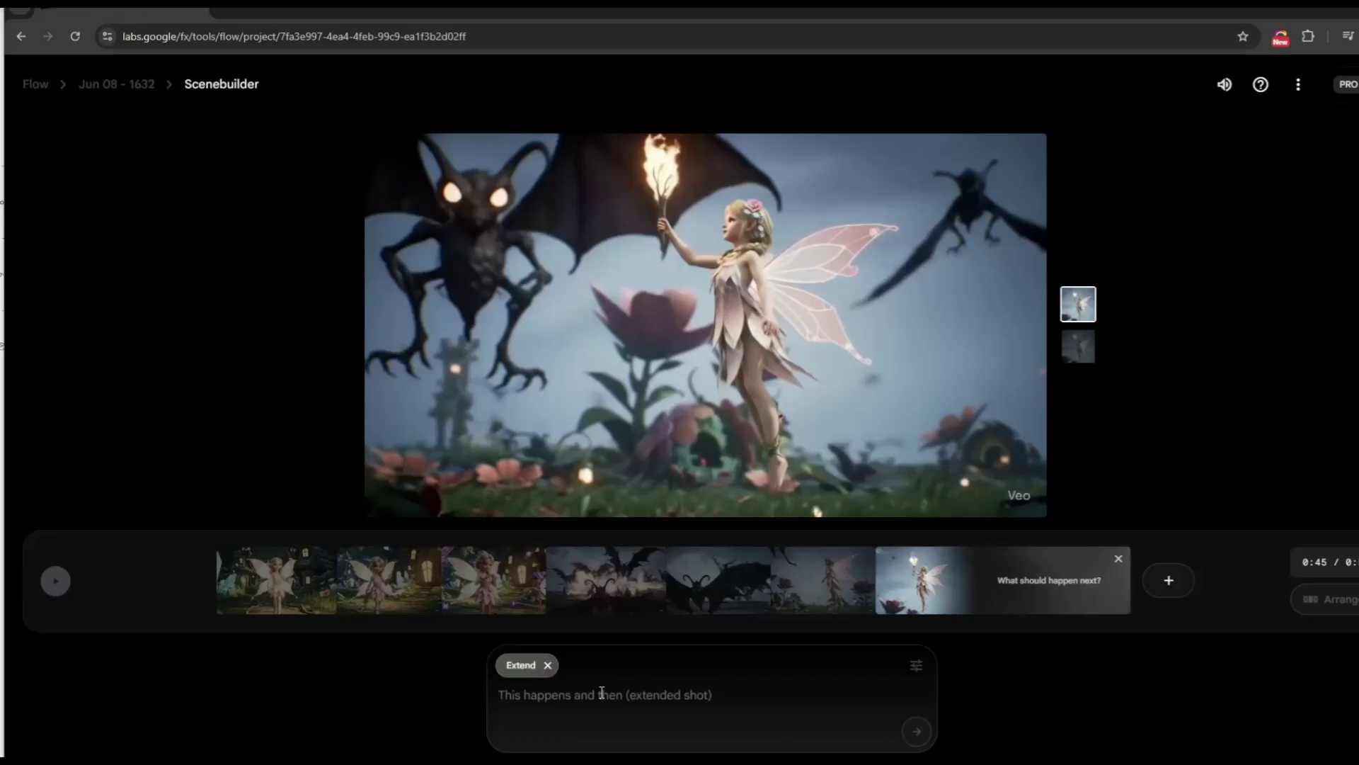
key(ctrl+v)
click(916, 731)
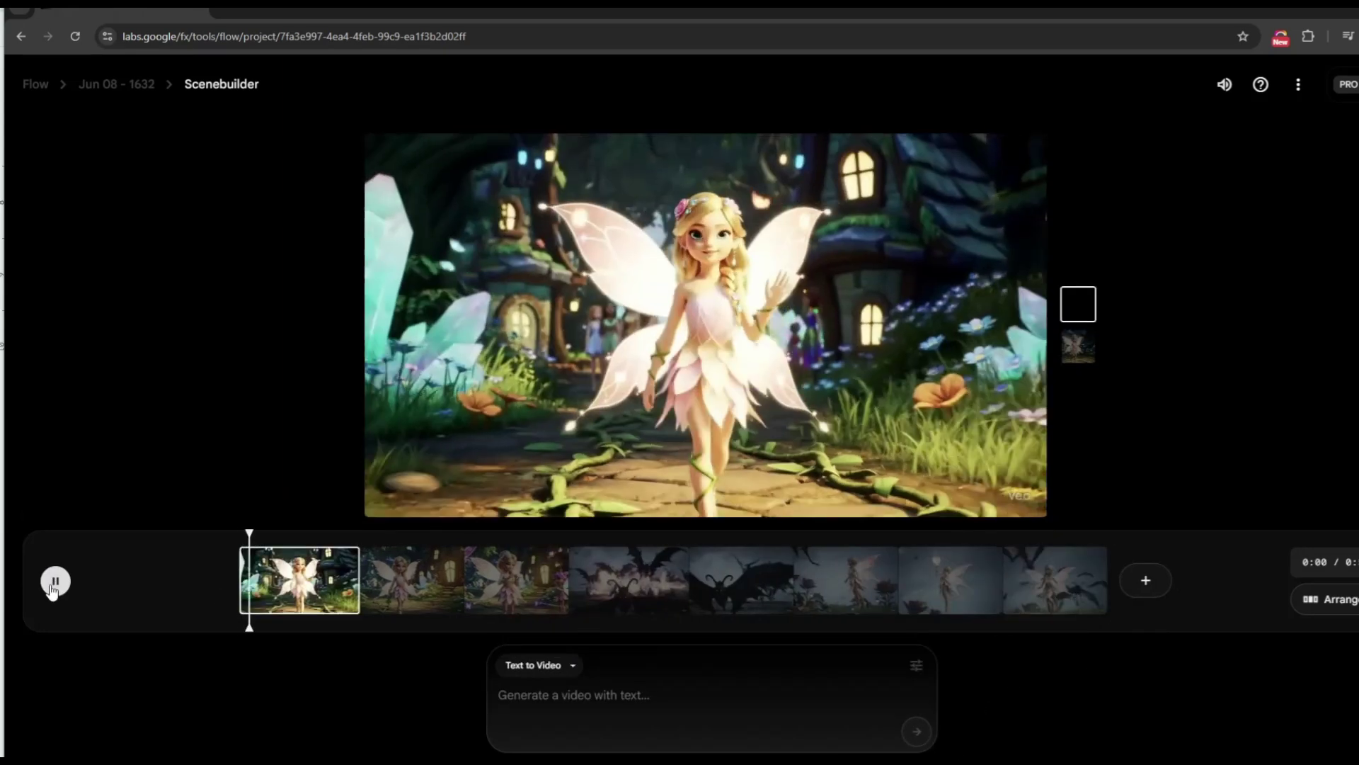
click(1146, 580)
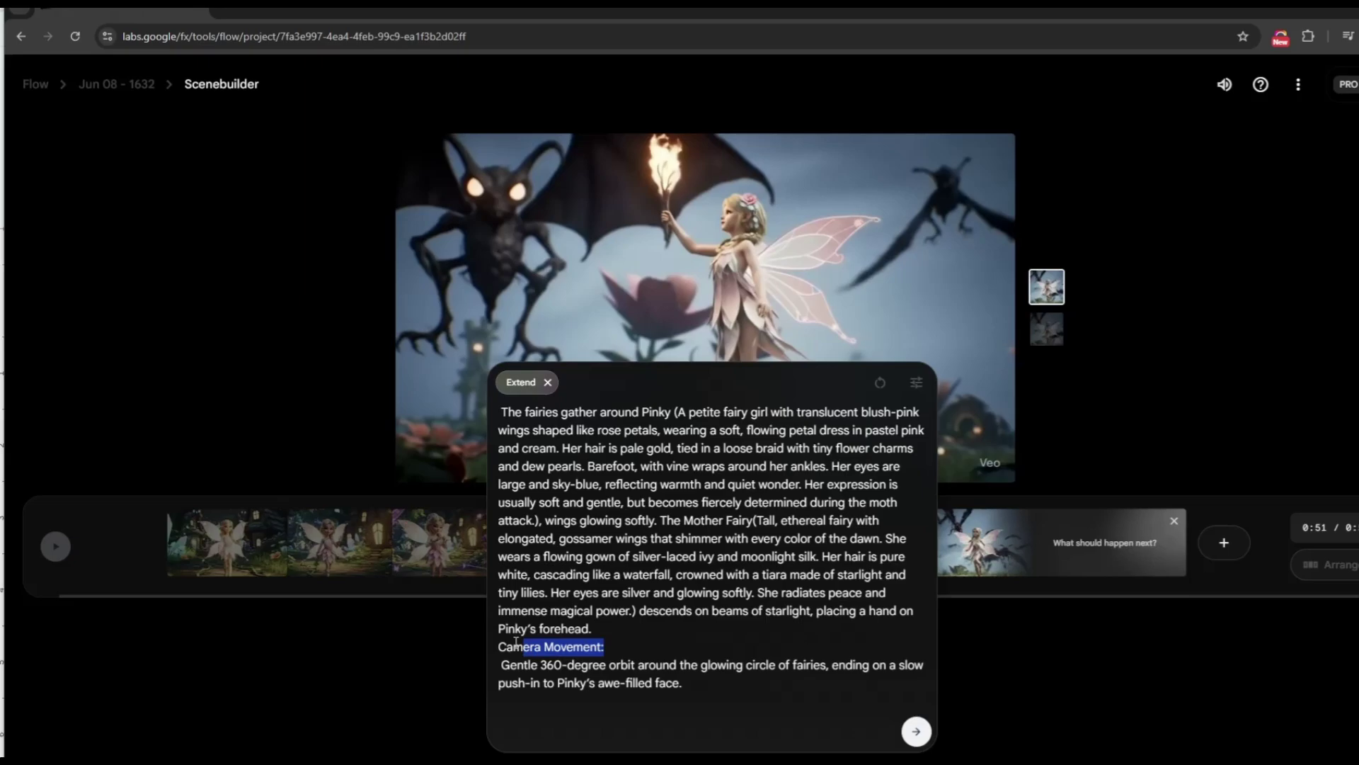
key(Return)
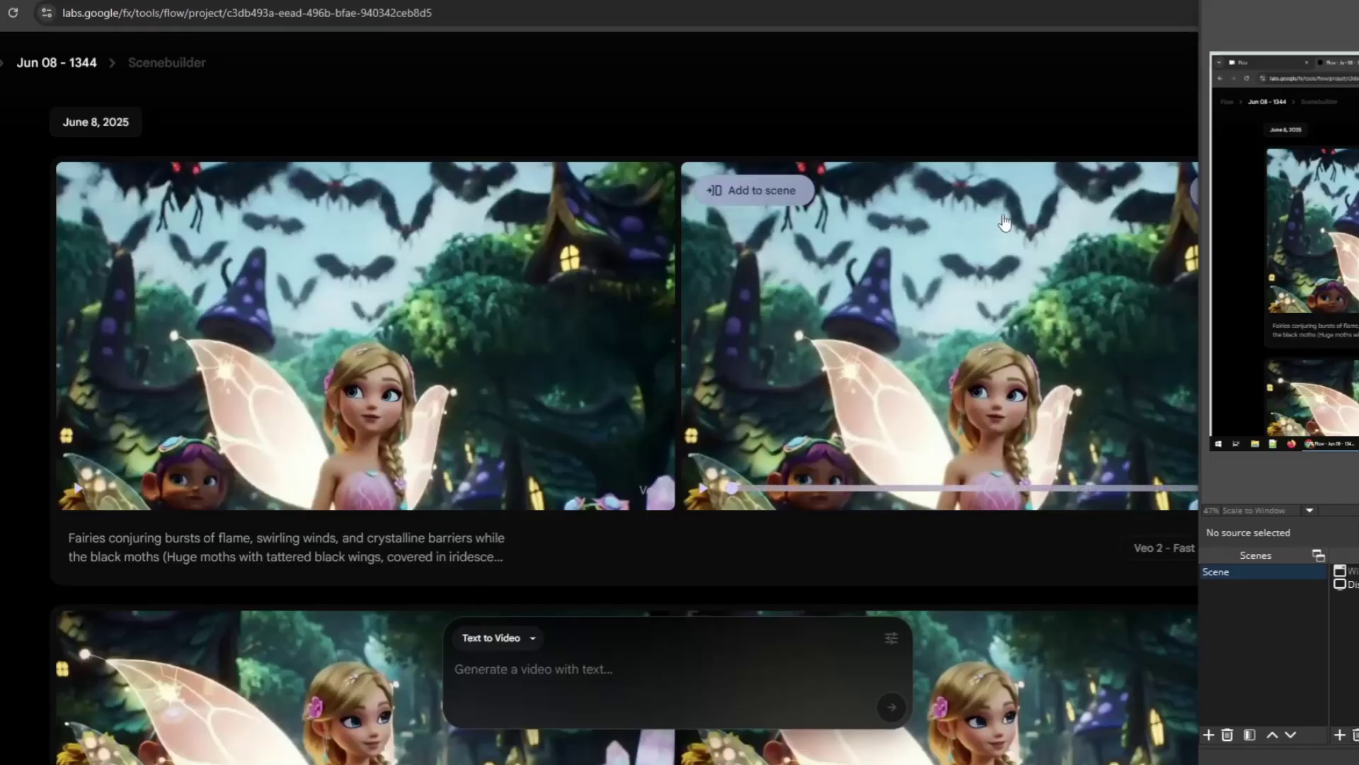
Step: Scroll the Flow clips page to the twilight battlefield clip and open its download size options
click(1017, 128)
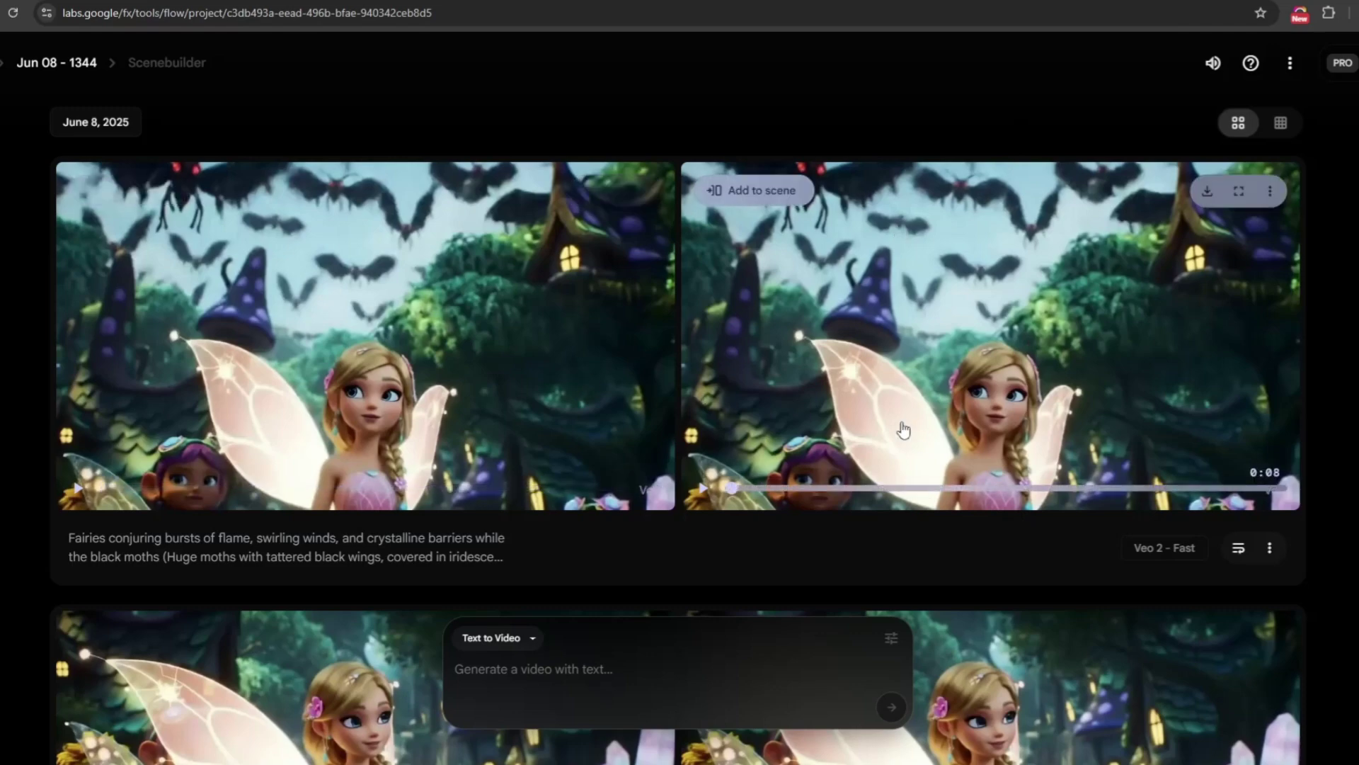
scroll(906, 427, down, 2)
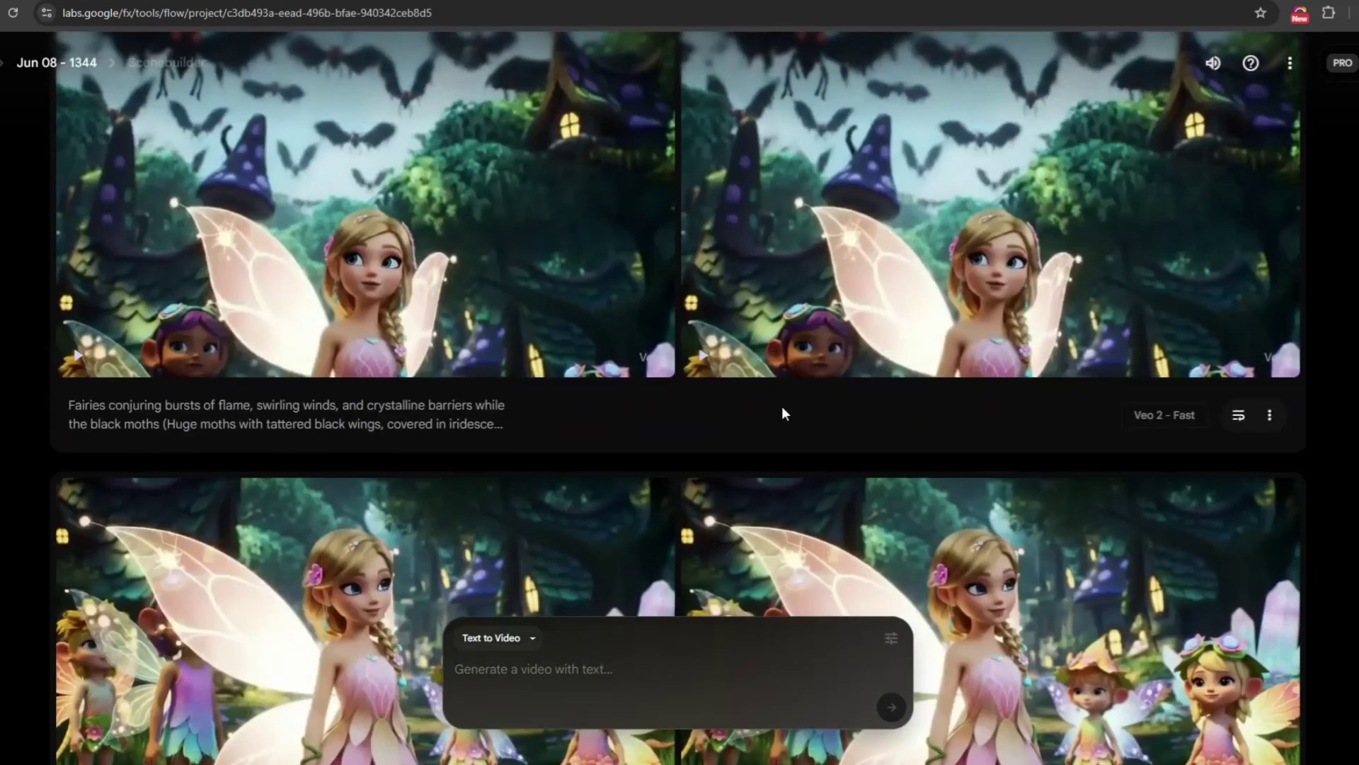
scroll(782, 413, down, 4)
scroll(784, 412, down, 4)
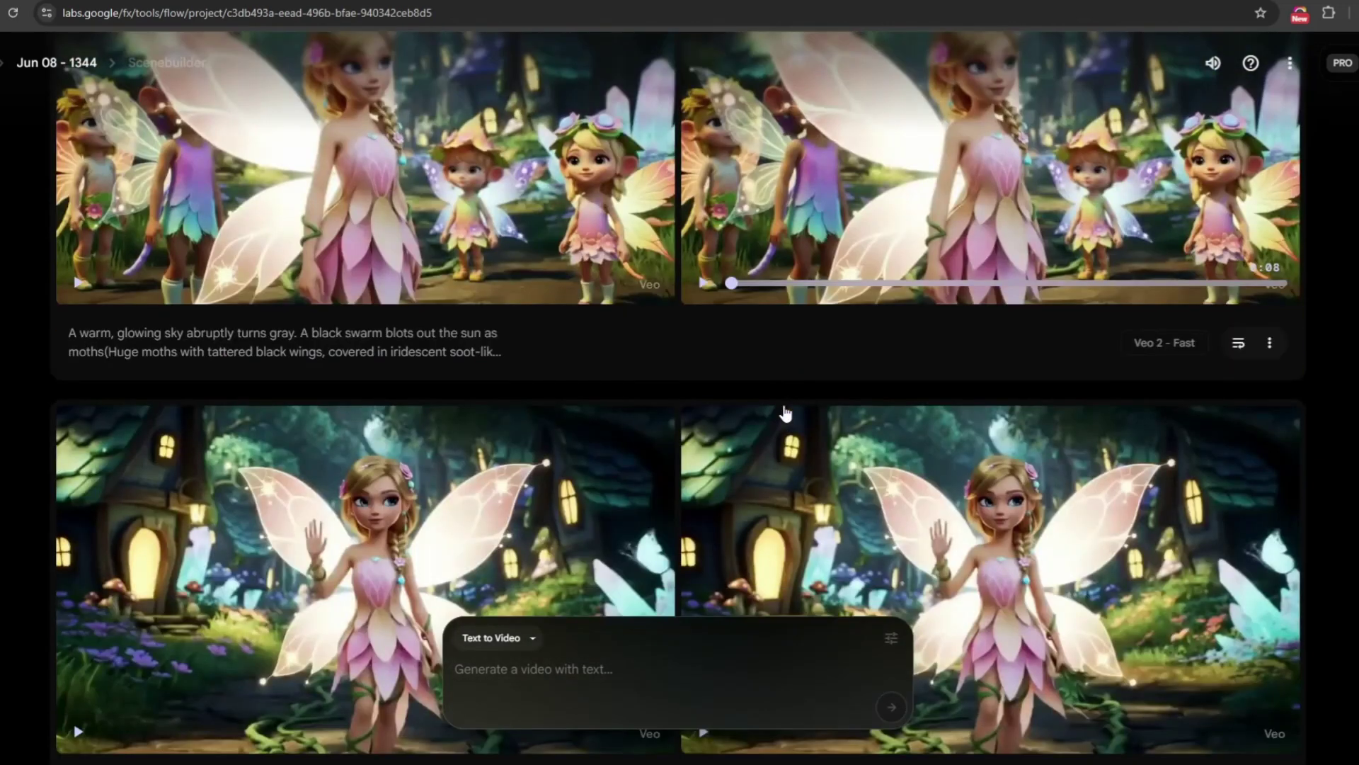
scroll(784, 412, down, 4)
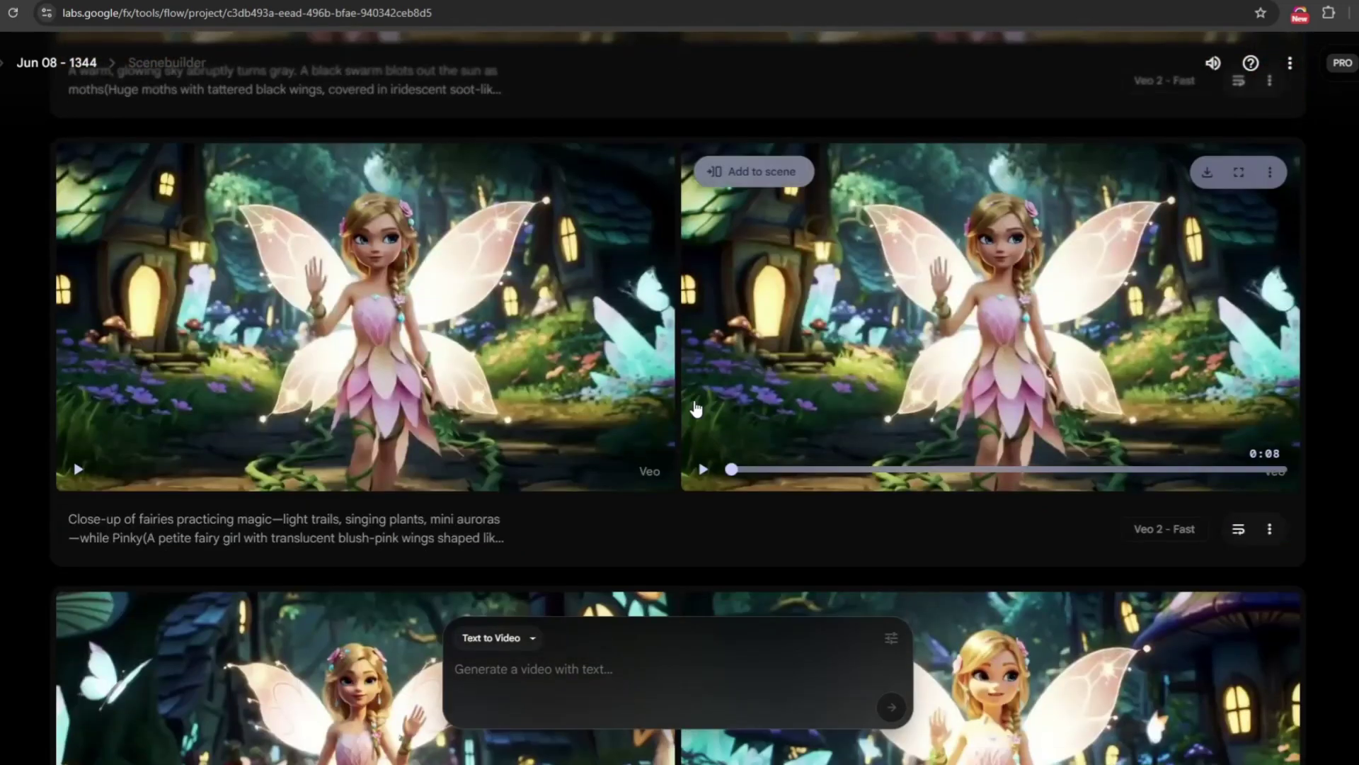
scroll(1208, 464, down, 5)
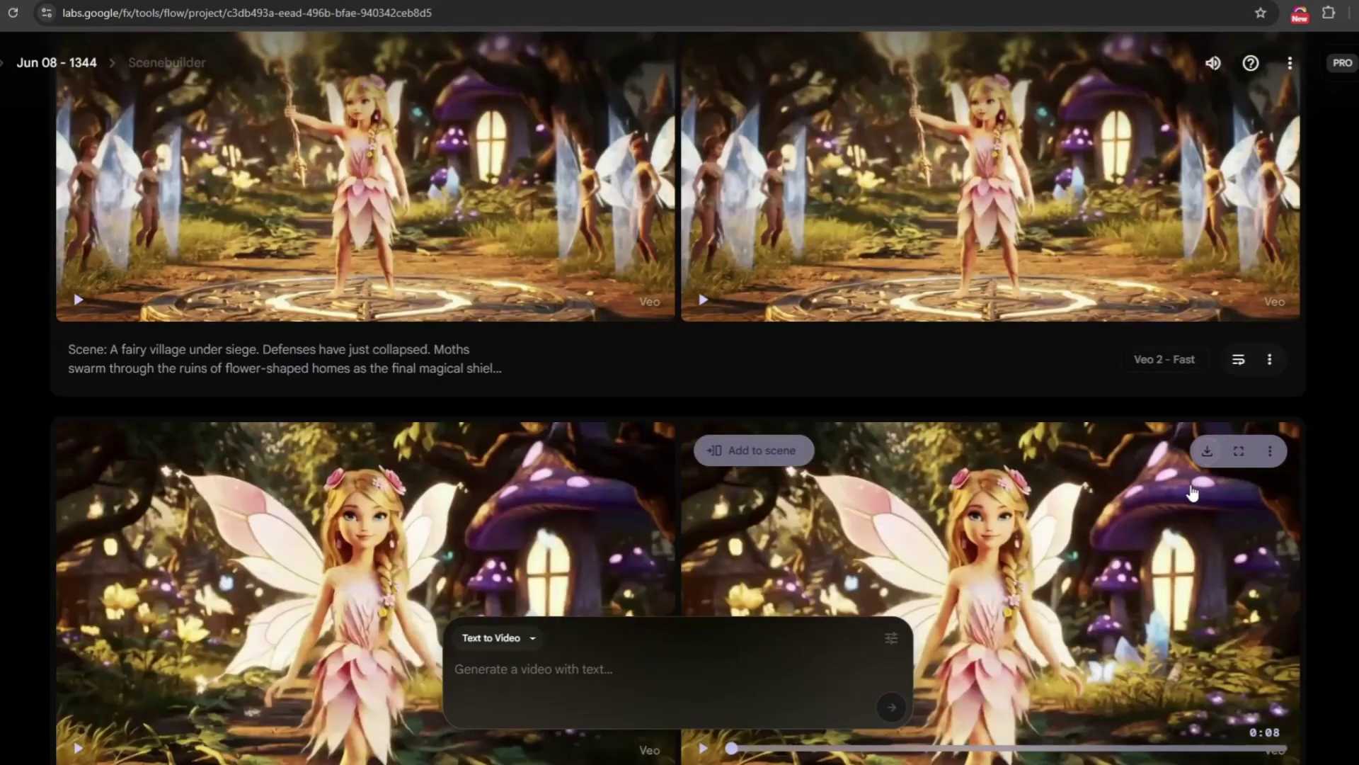
scroll(1193, 492, down, 2)
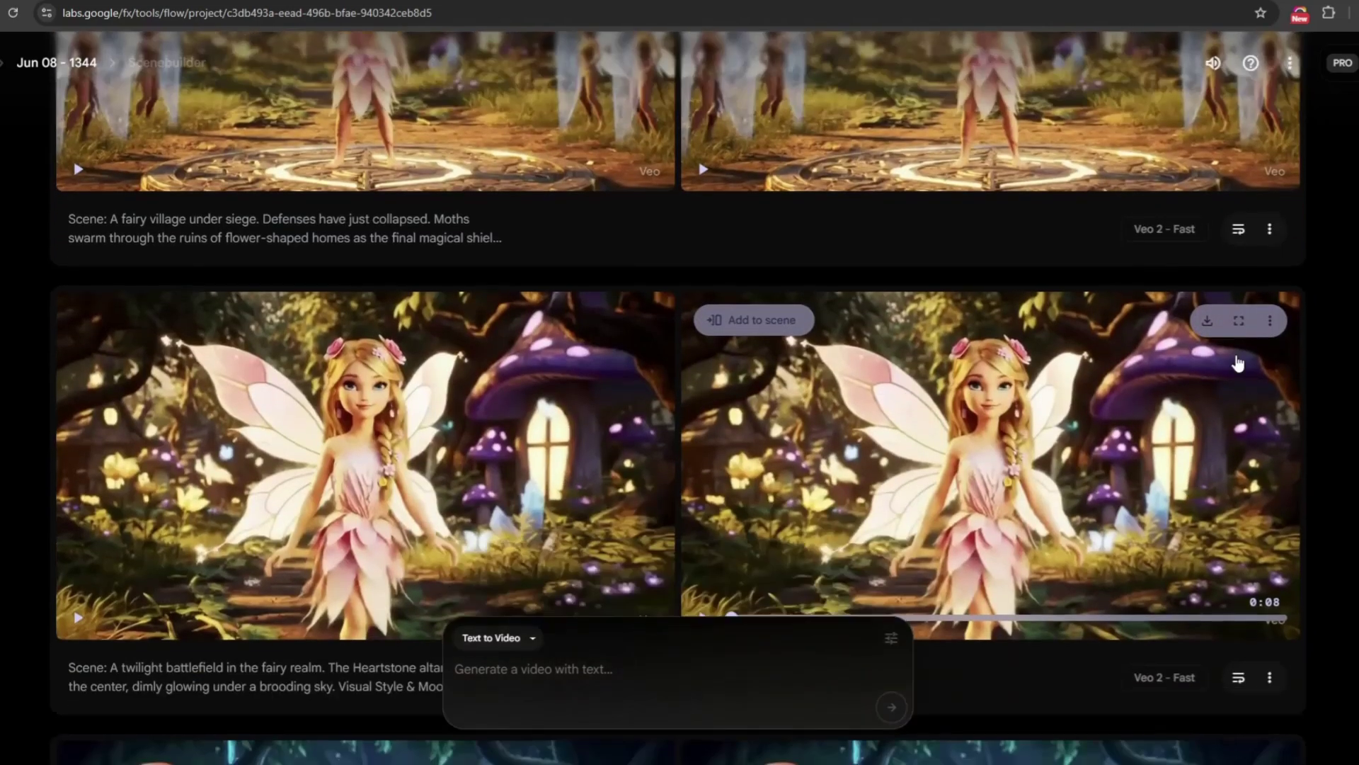
click(1207, 322)
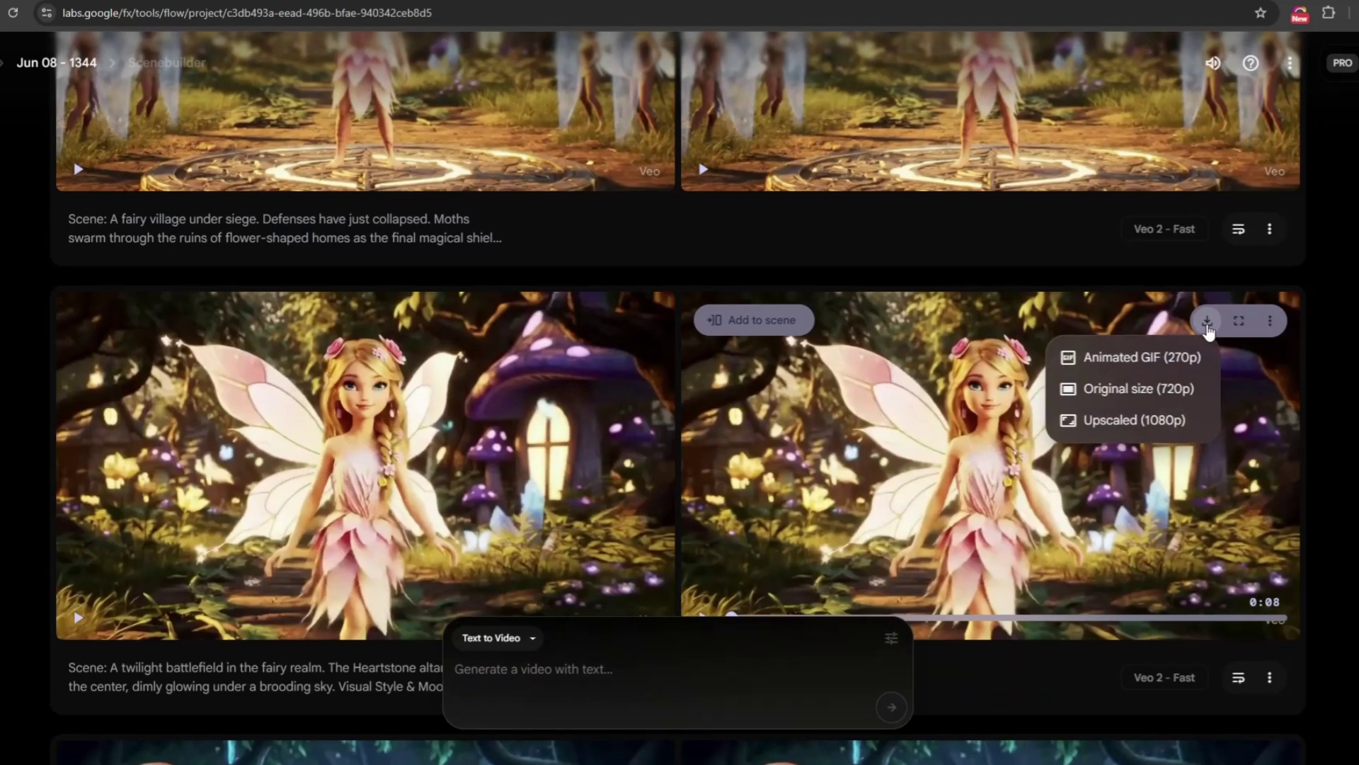
Step: Download the twilight battlefield clip at Original size (720p) and save it as MP4 under its default name
click(1097, 401)
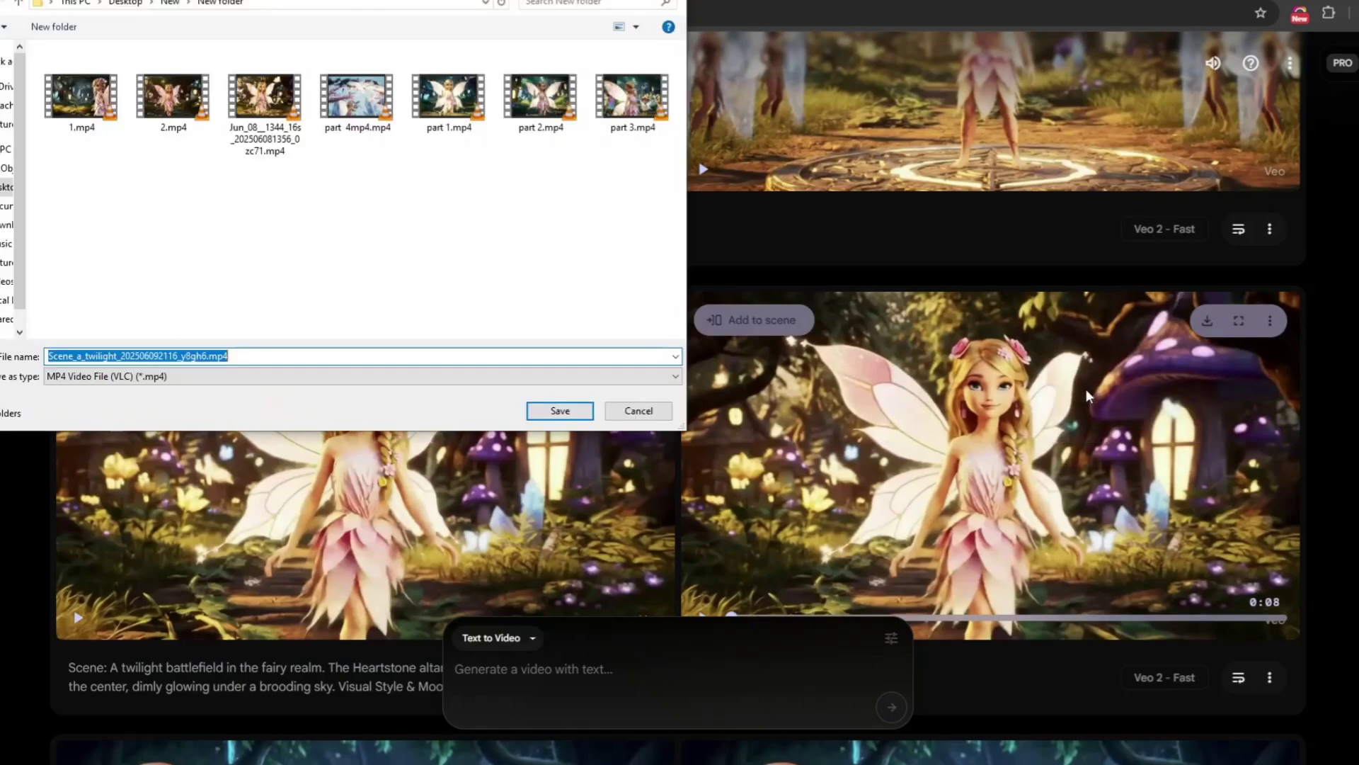
click(544, 412)
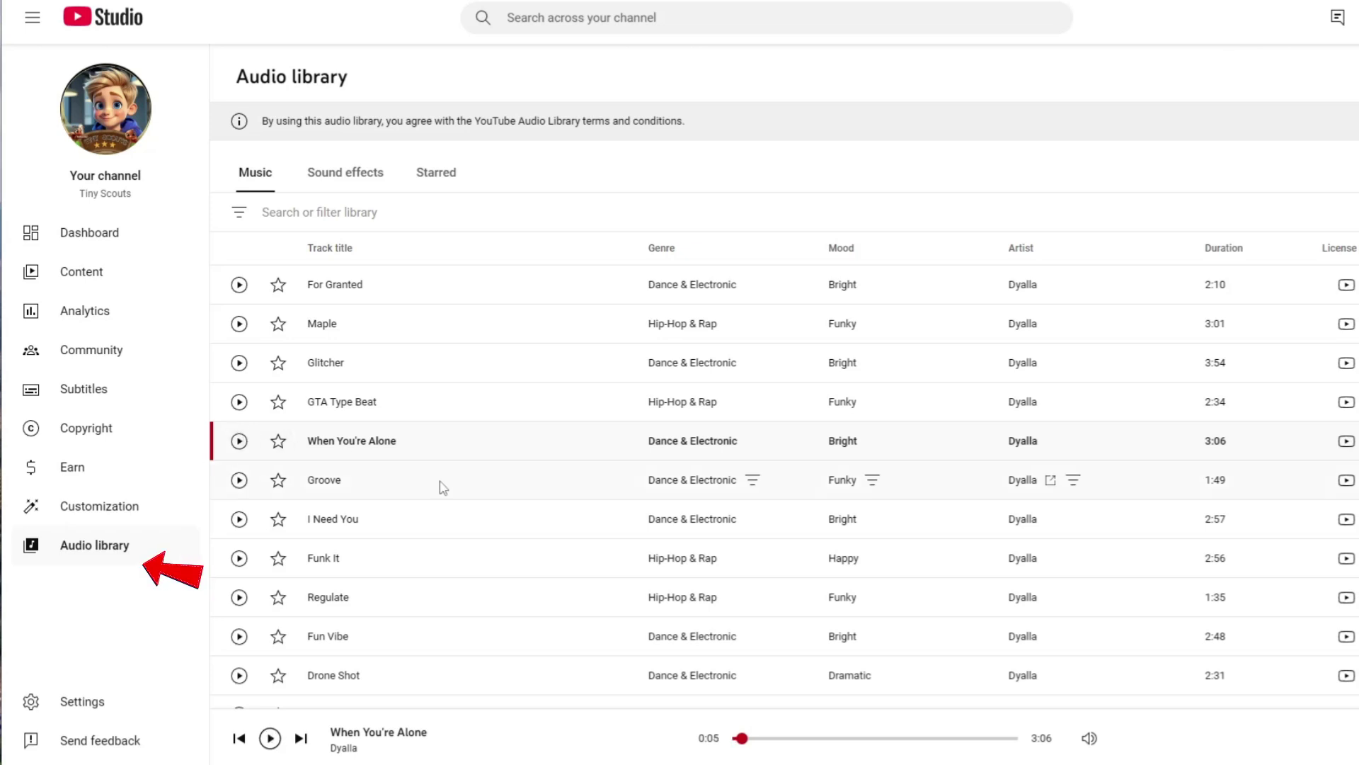
Step: Scroll the Music list, lower the preview volume slightly, and play 'A Light Through All The Darkness'
scroll(442, 487, down, 4)
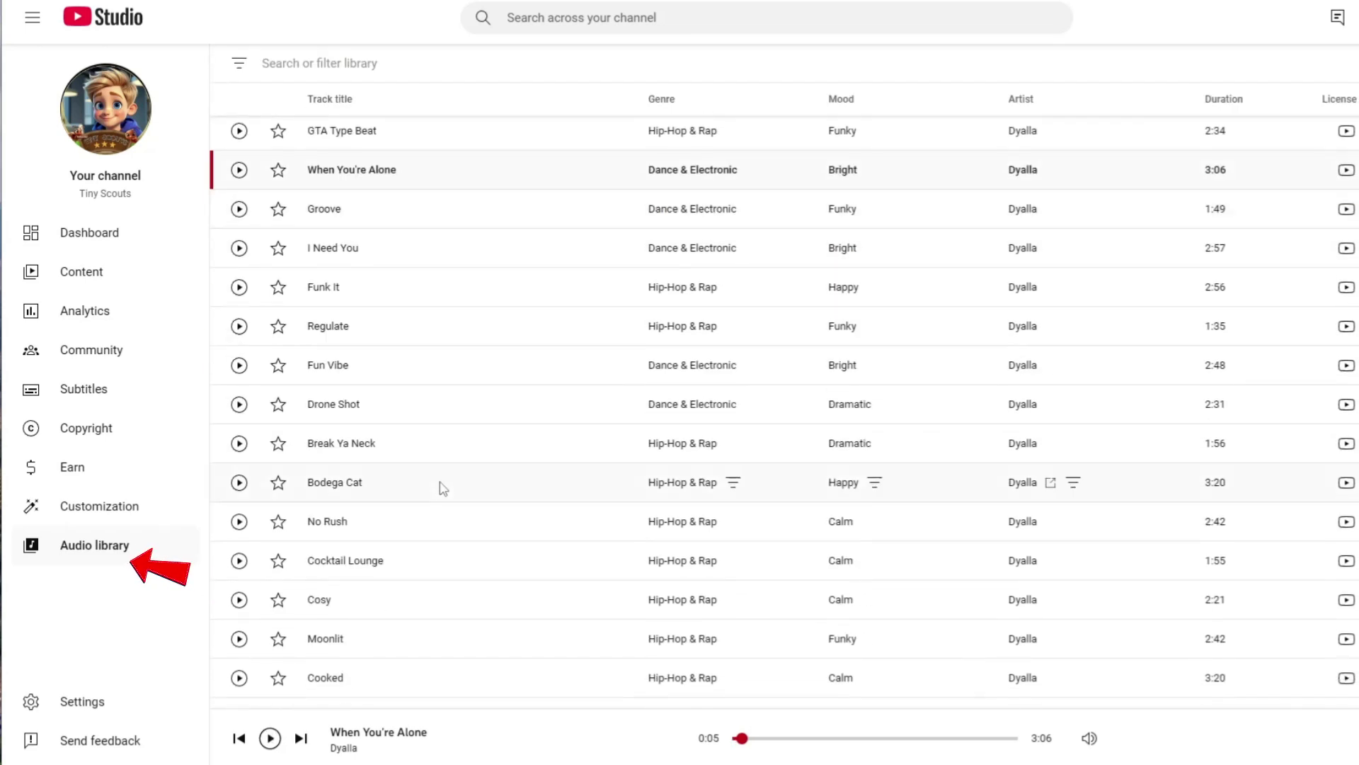
scroll(443, 488, down, 6)
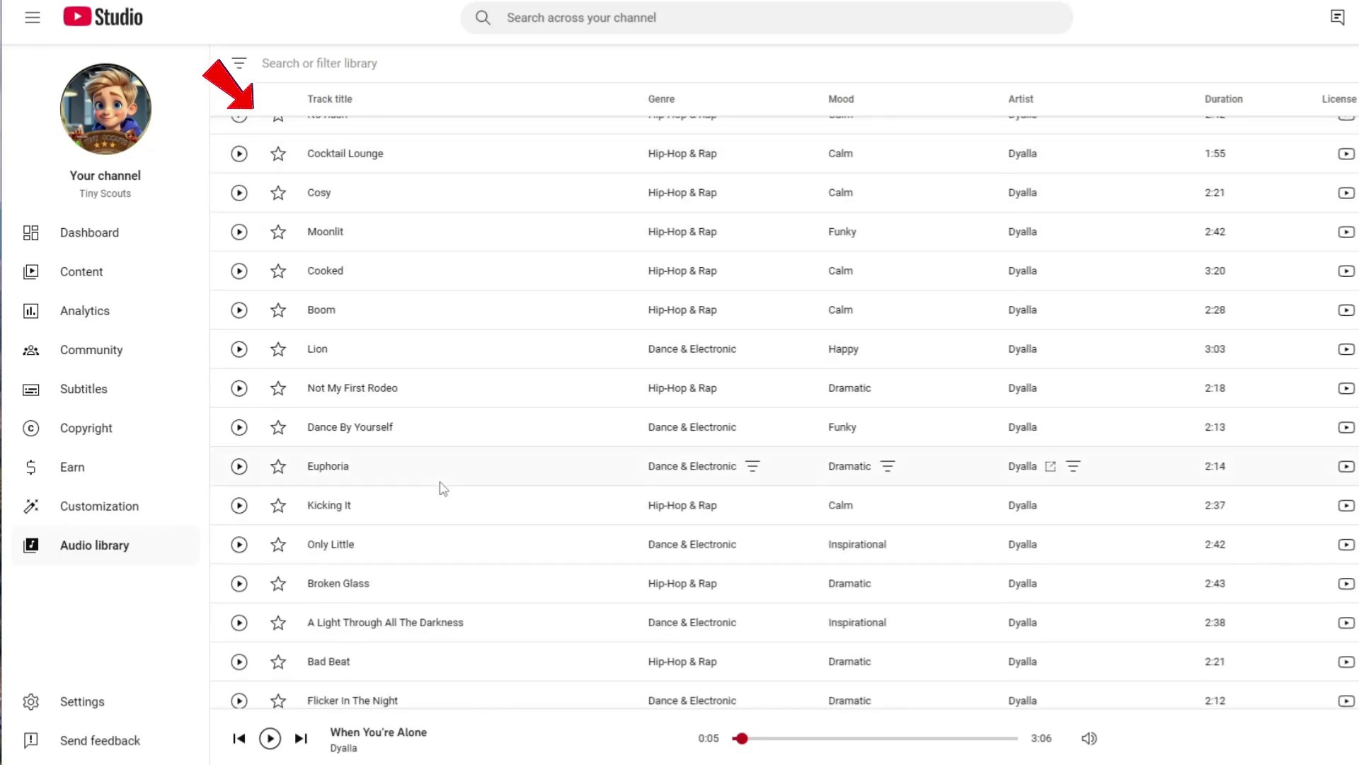
scroll(443, 488, down, 2)
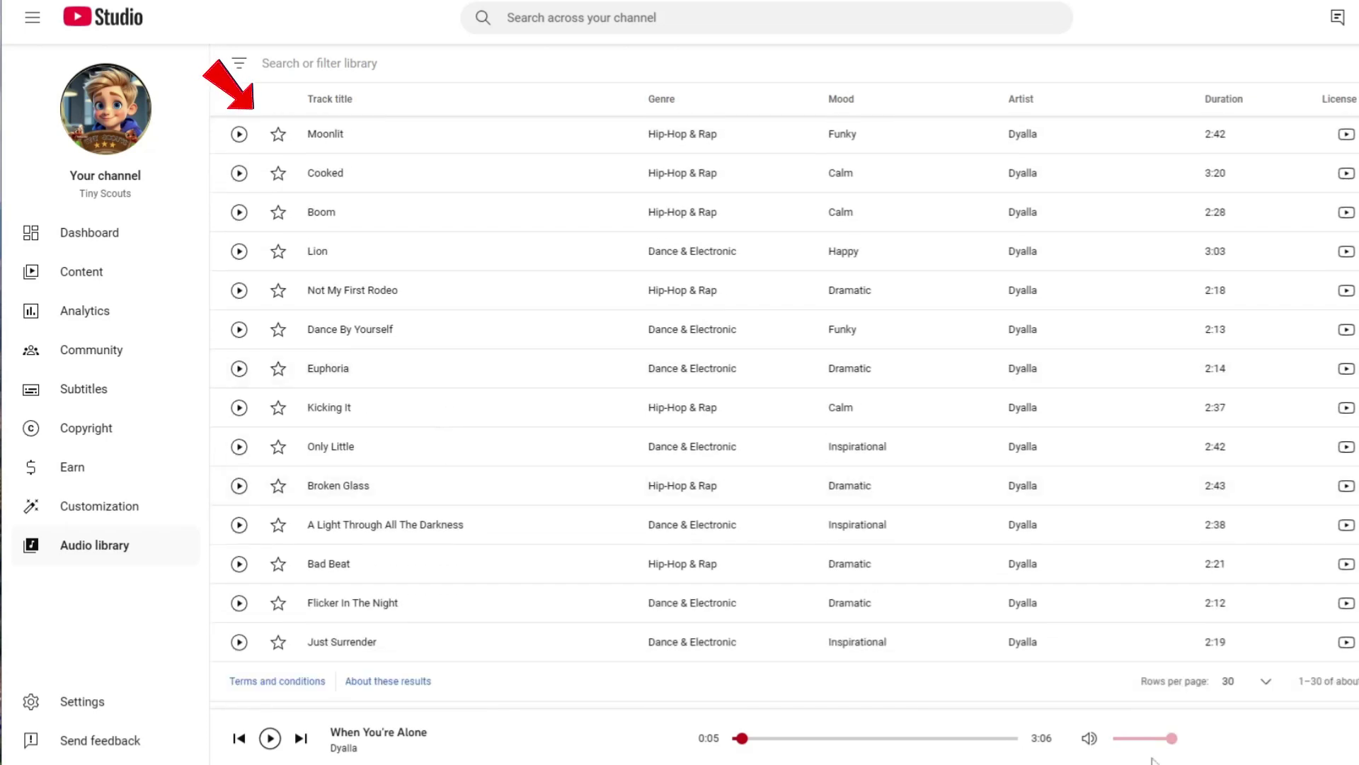
click(1140, 739)
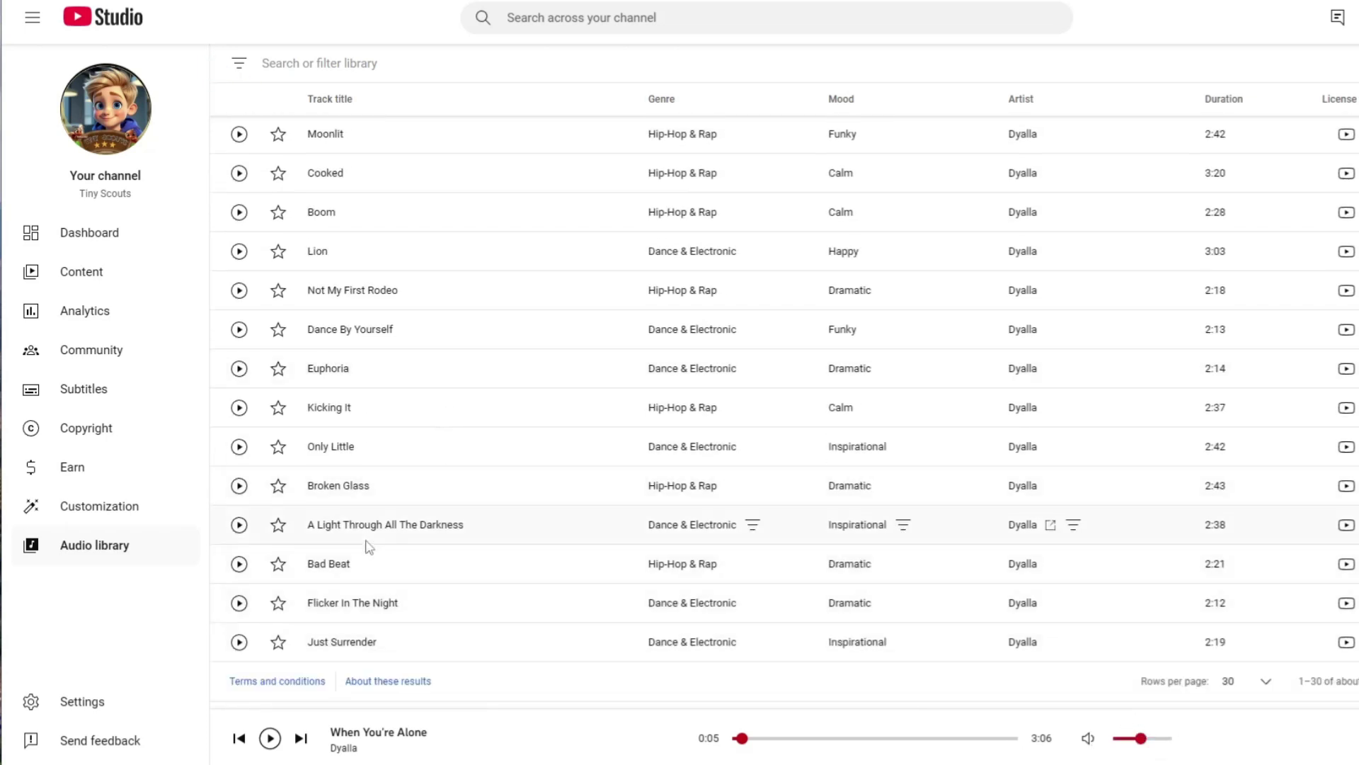
click(240, 525)
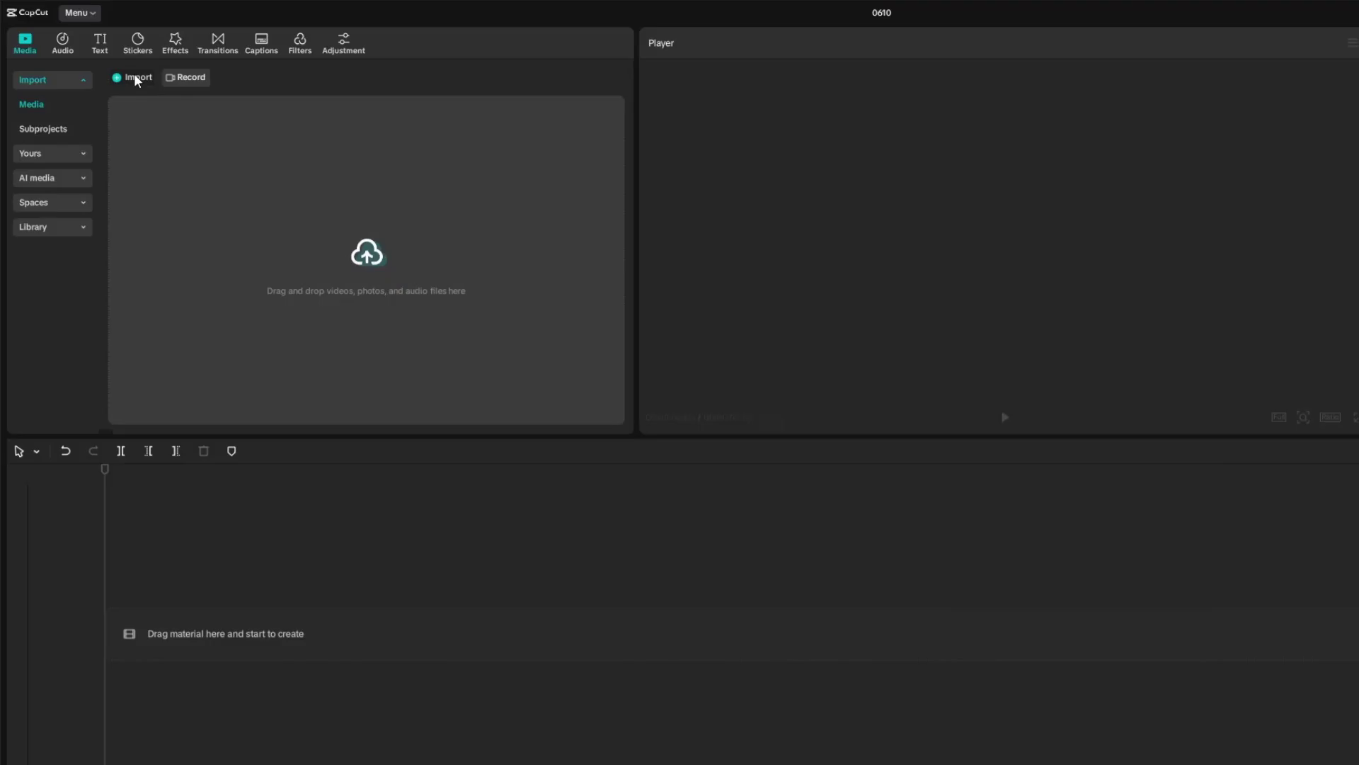
Step: Import The Palace Gardens, Magical Forest, A Light Through All and First Dream music tracks
click(136, 78)
click(169, 218)
ctrl+click(162, 154)
ctrl+click(164, 105)
ctrl+click(164, 139)
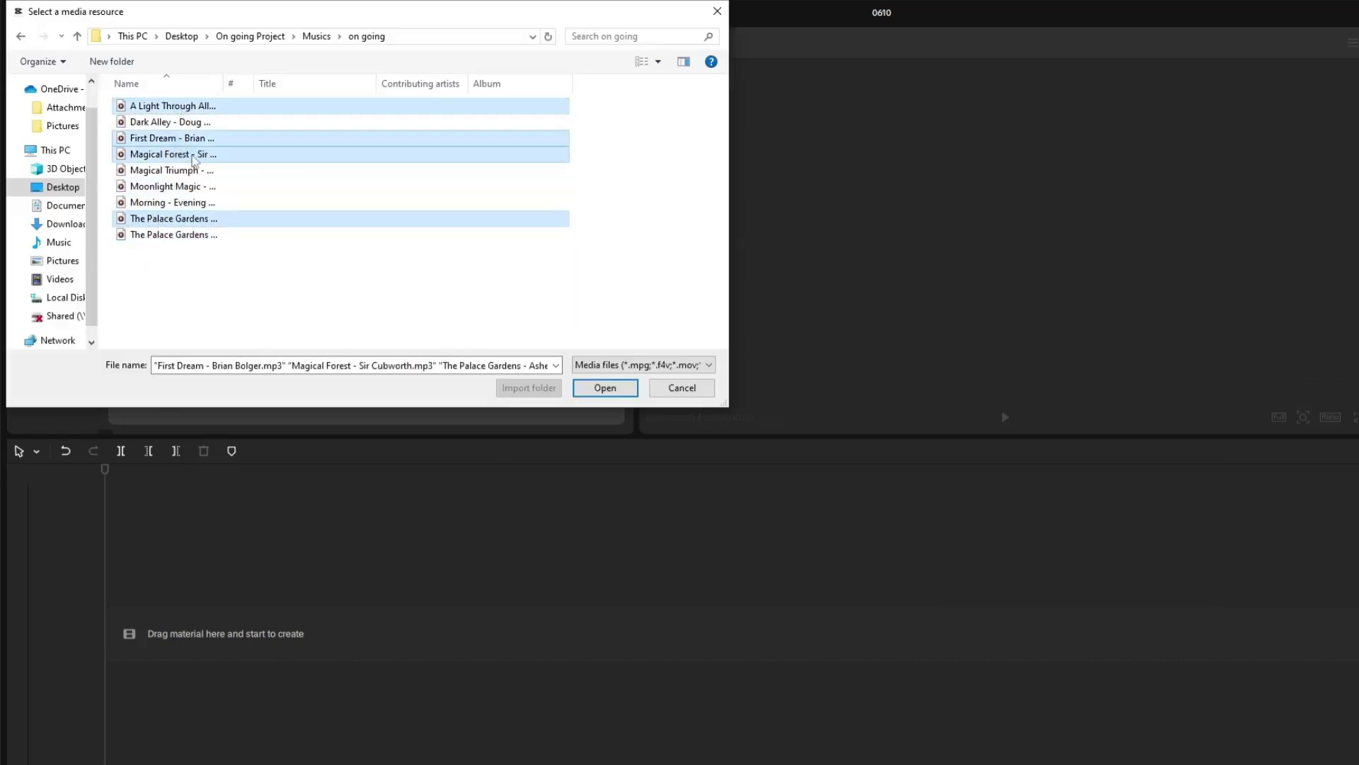
click(602, 389)
Step: Import all the MP4 fairy clips from the Desktop's New folder
click(137, 79)
key(Escape)
click(137, 79)
click(182, 36)
double_click(152, 213)
double_click(152, 124)
key(ctrl+a)
click(604, 391)
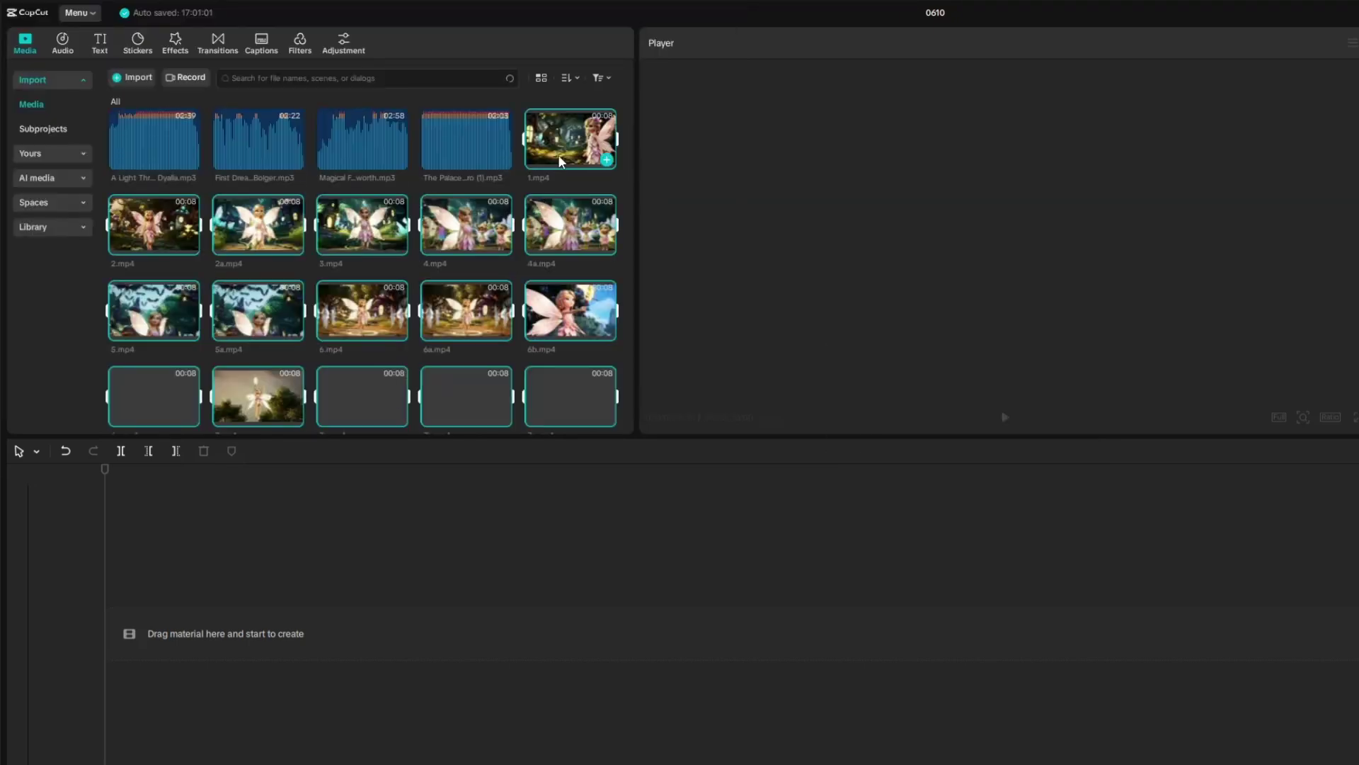
Step: Drag all imported clips onto the timeline in sequence and select the clip track
key(ctrl+a)
drag(397, 358, 227, 585)
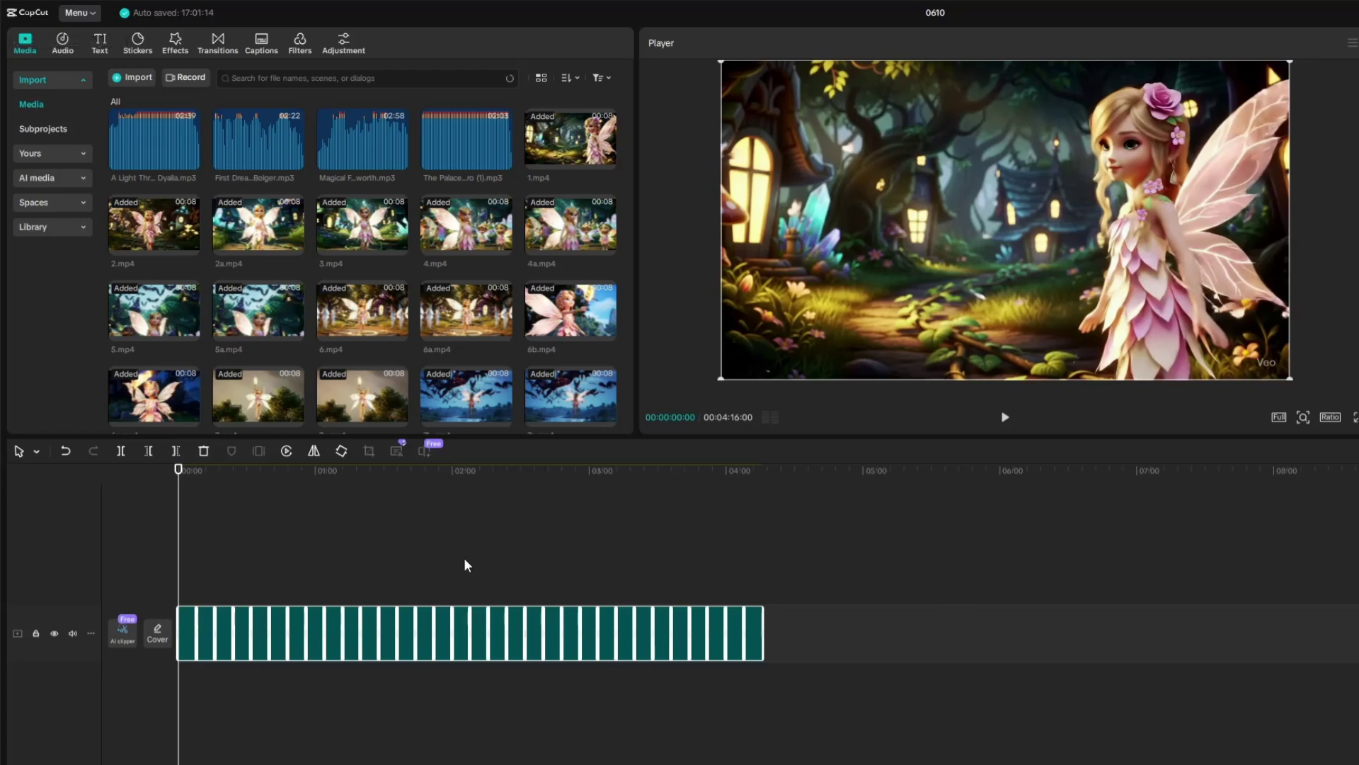
click(190, 590)
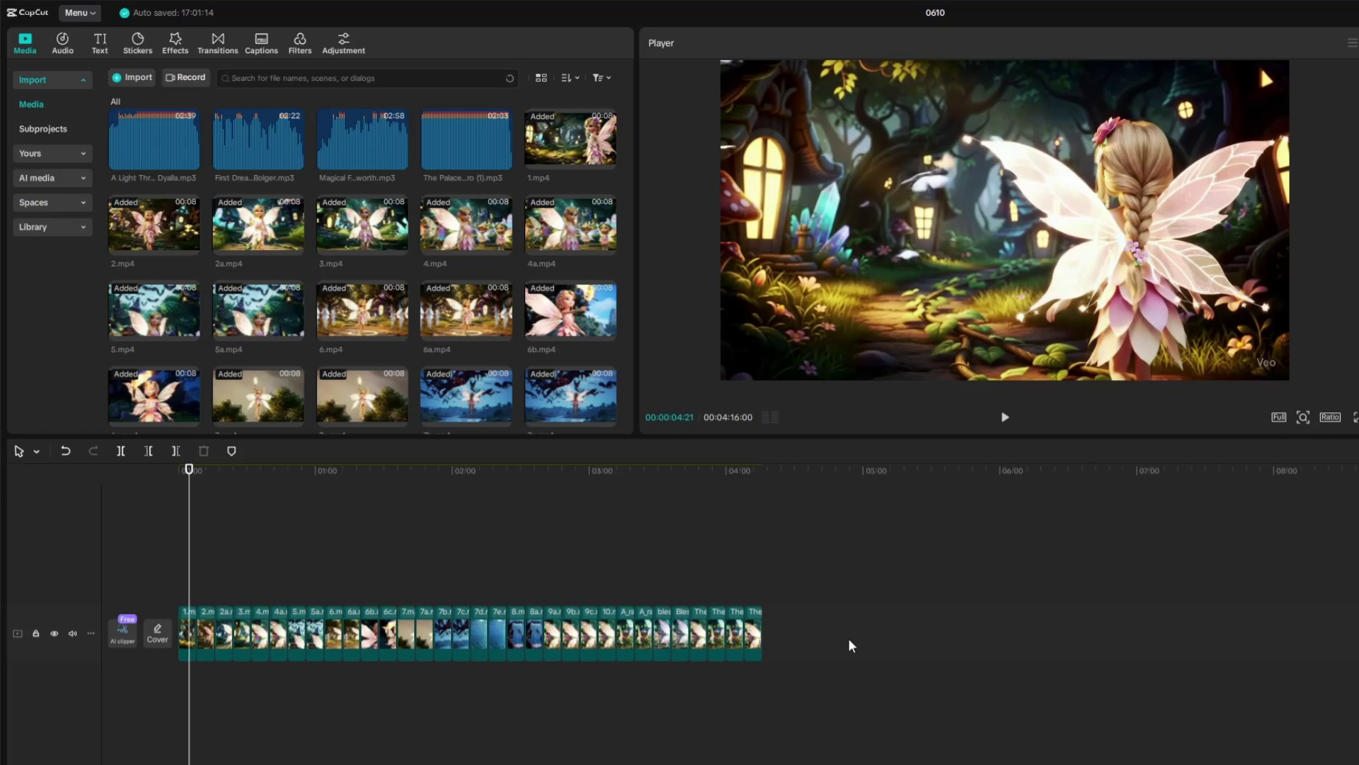
click(752, 632)
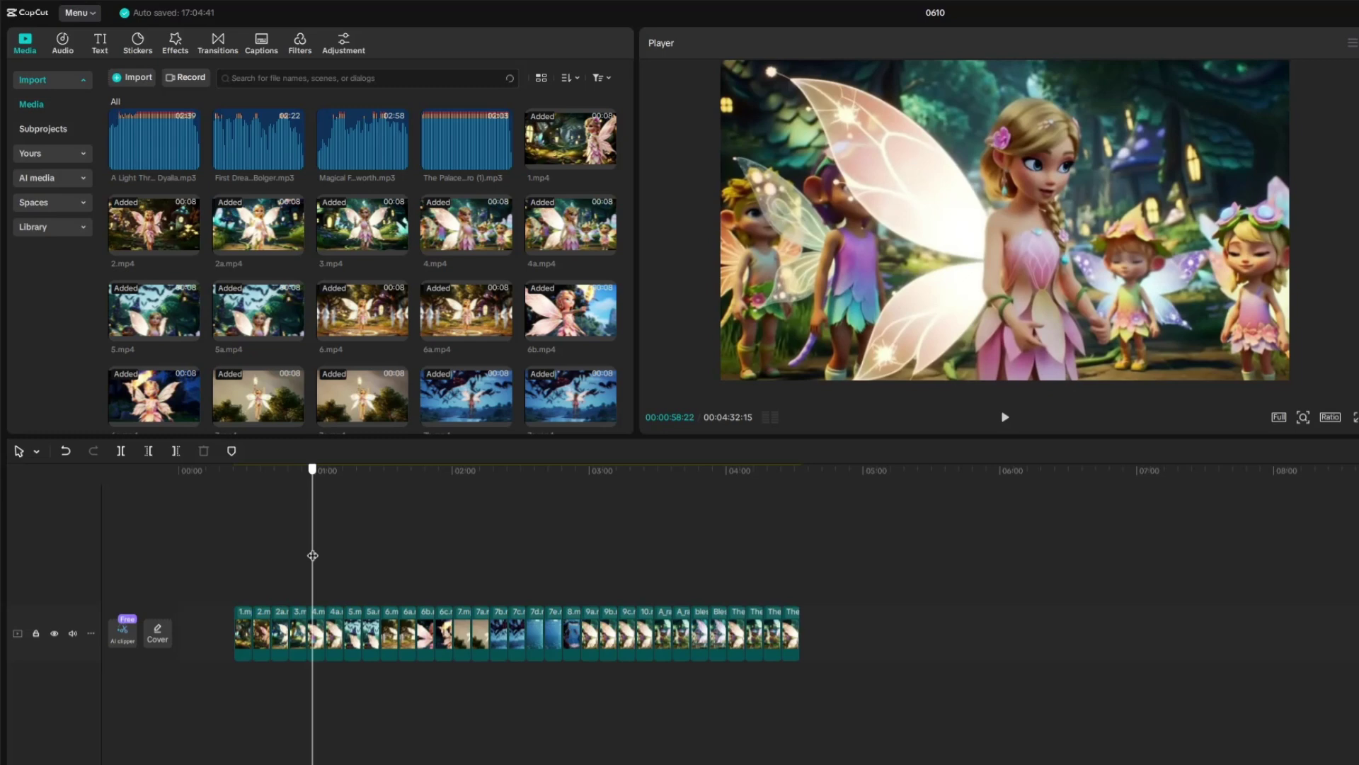
Step: Export the 00:00:59:22 fairies frame as 0610.png and place it at the timeline start
drag(312, 555, 315, 555)
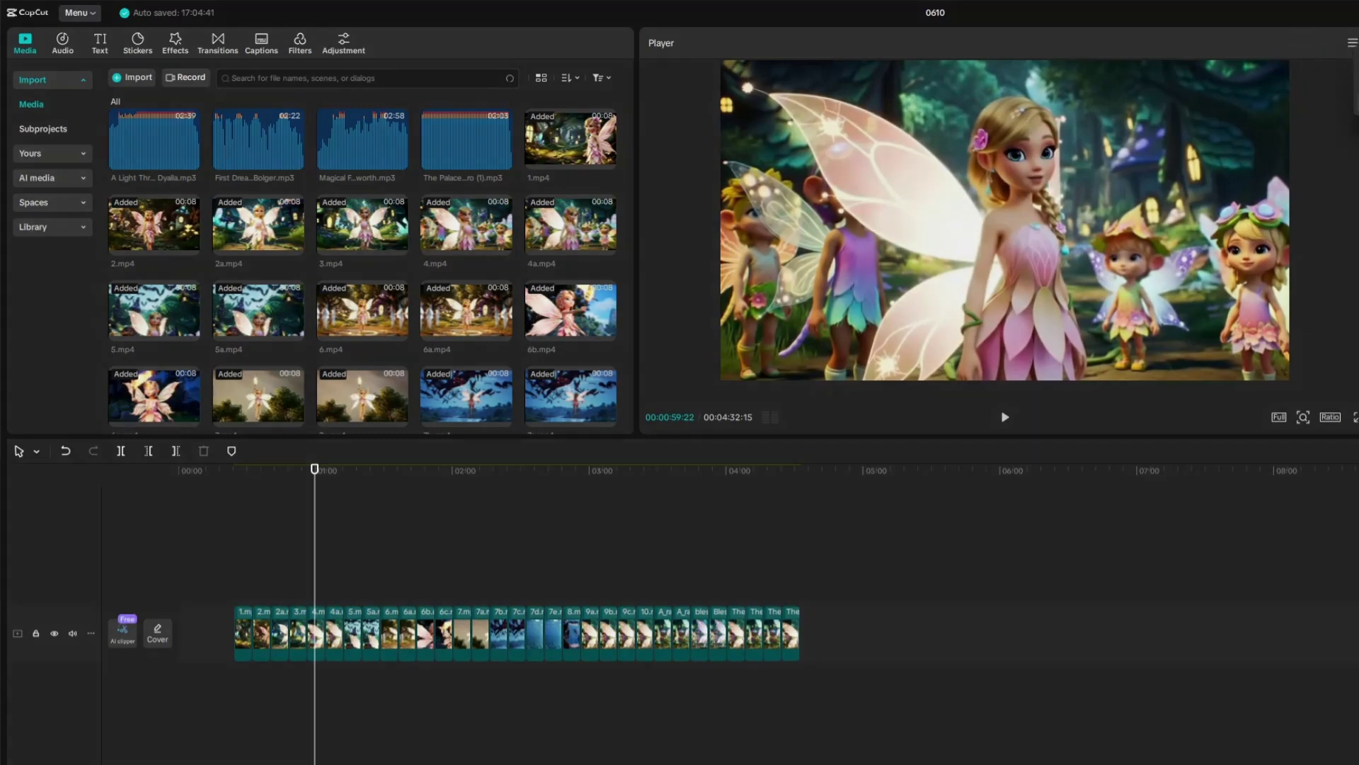
click(1352, 42)
click(1302, 67)
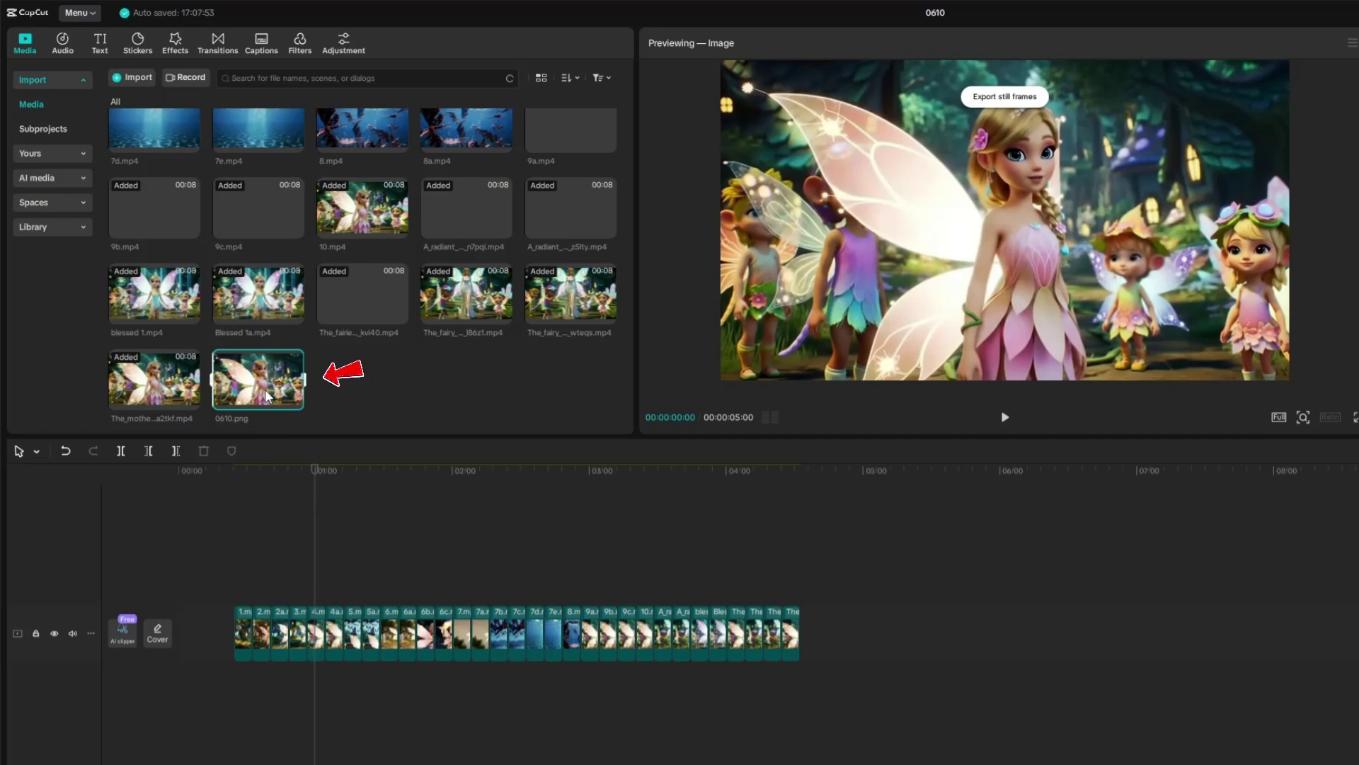
drag(267, 397, 191, 633)
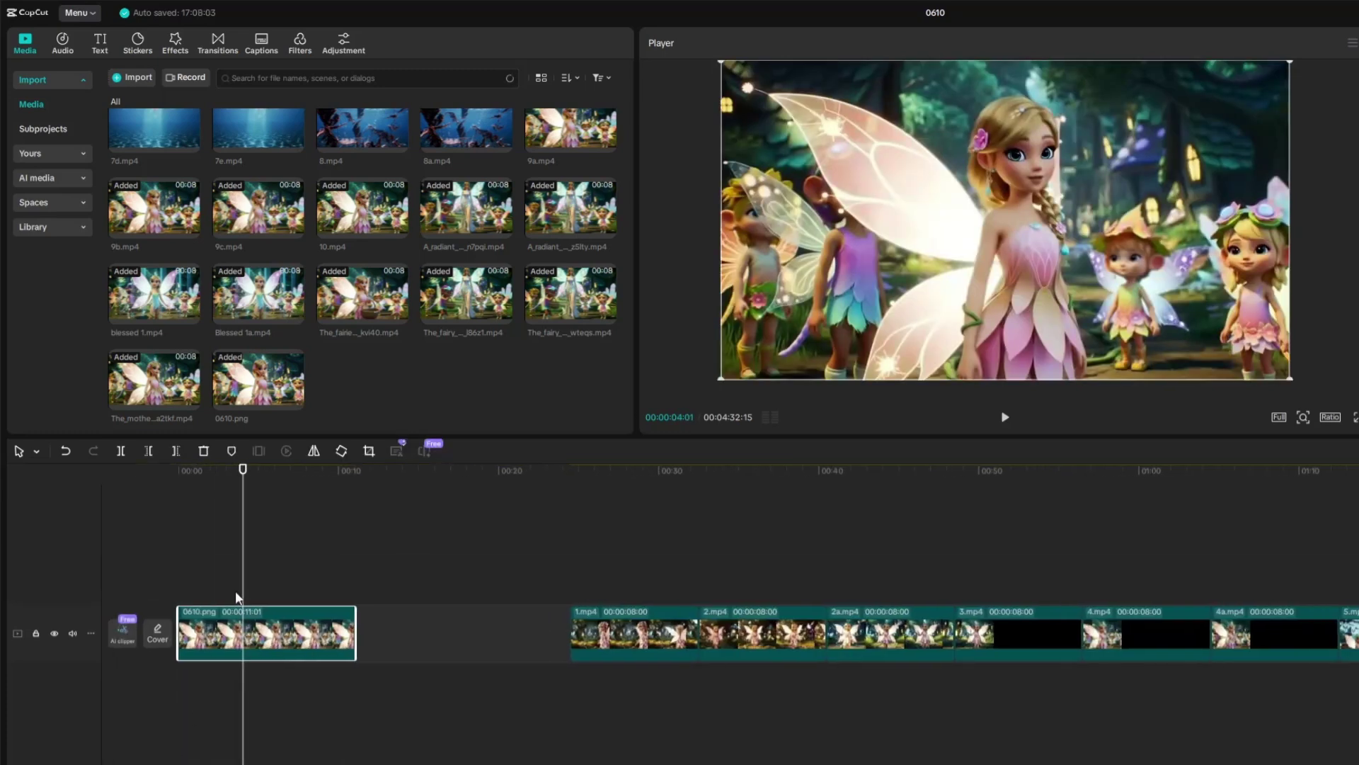
drag(253, 542, 194, 554)
Step: Add a title text clip to the timeline and apply a pink ART text effect preset
click(100, 44)
drag(141, 101, 201, 592)
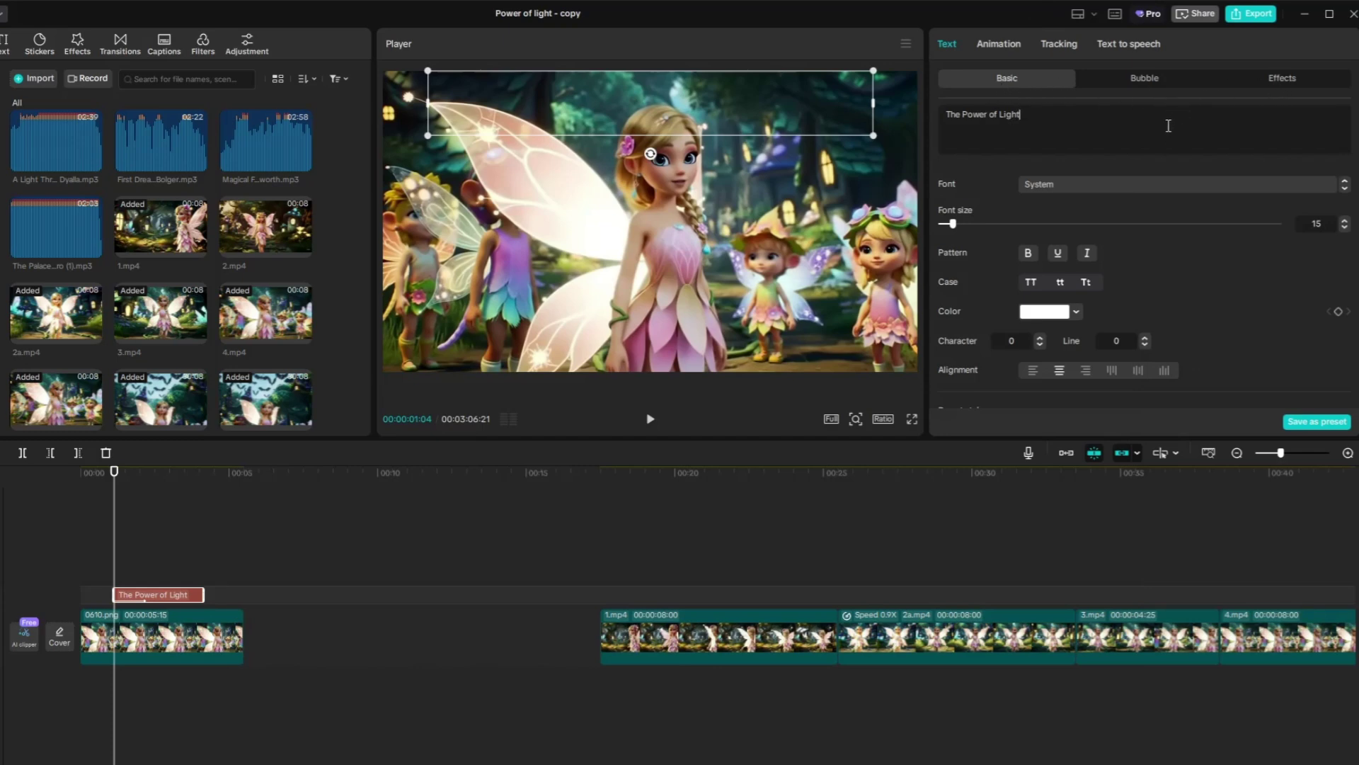
click(1290, 85)
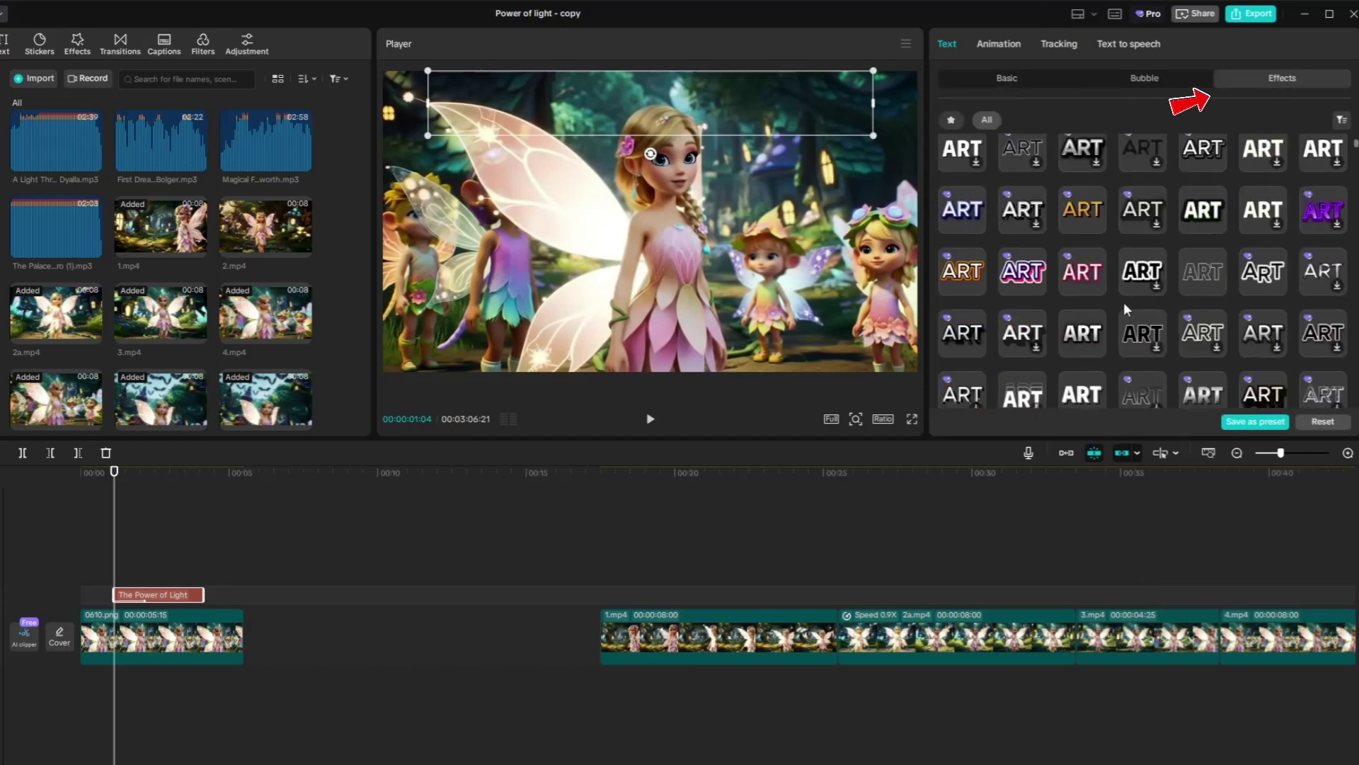
scroll(1085, 279, down, 5)
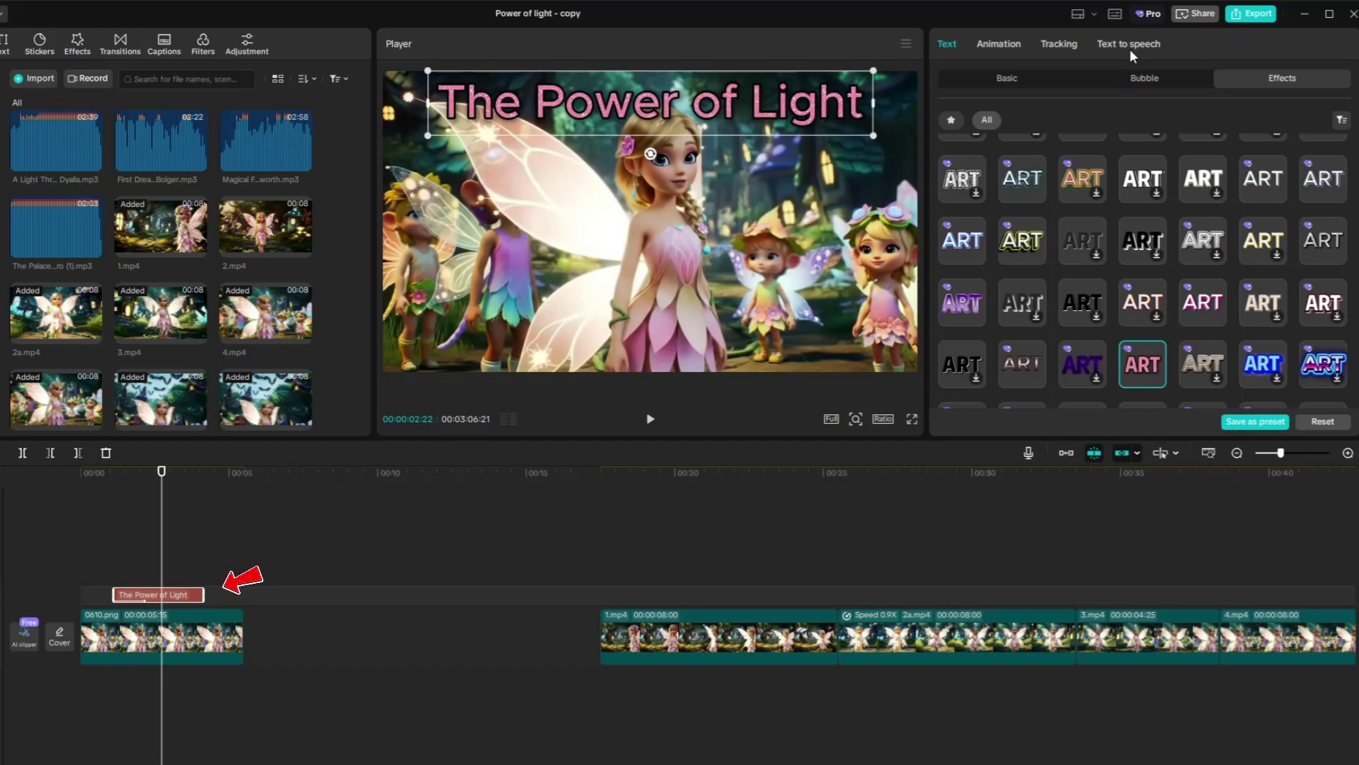
Step: Generate a Storyteller Female text-to-speech narration of 'The Power of Light' and return to the start
click(1130, 46)
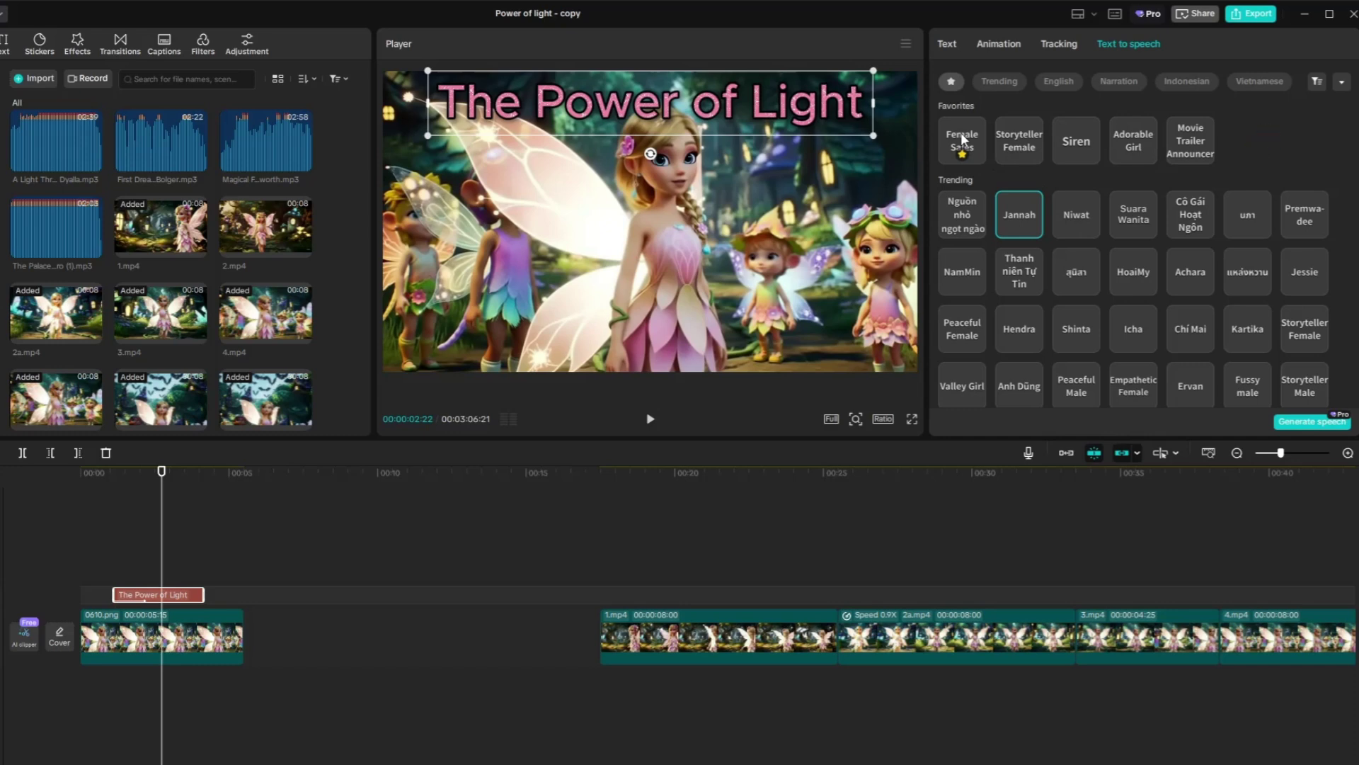
click(1029, 142)
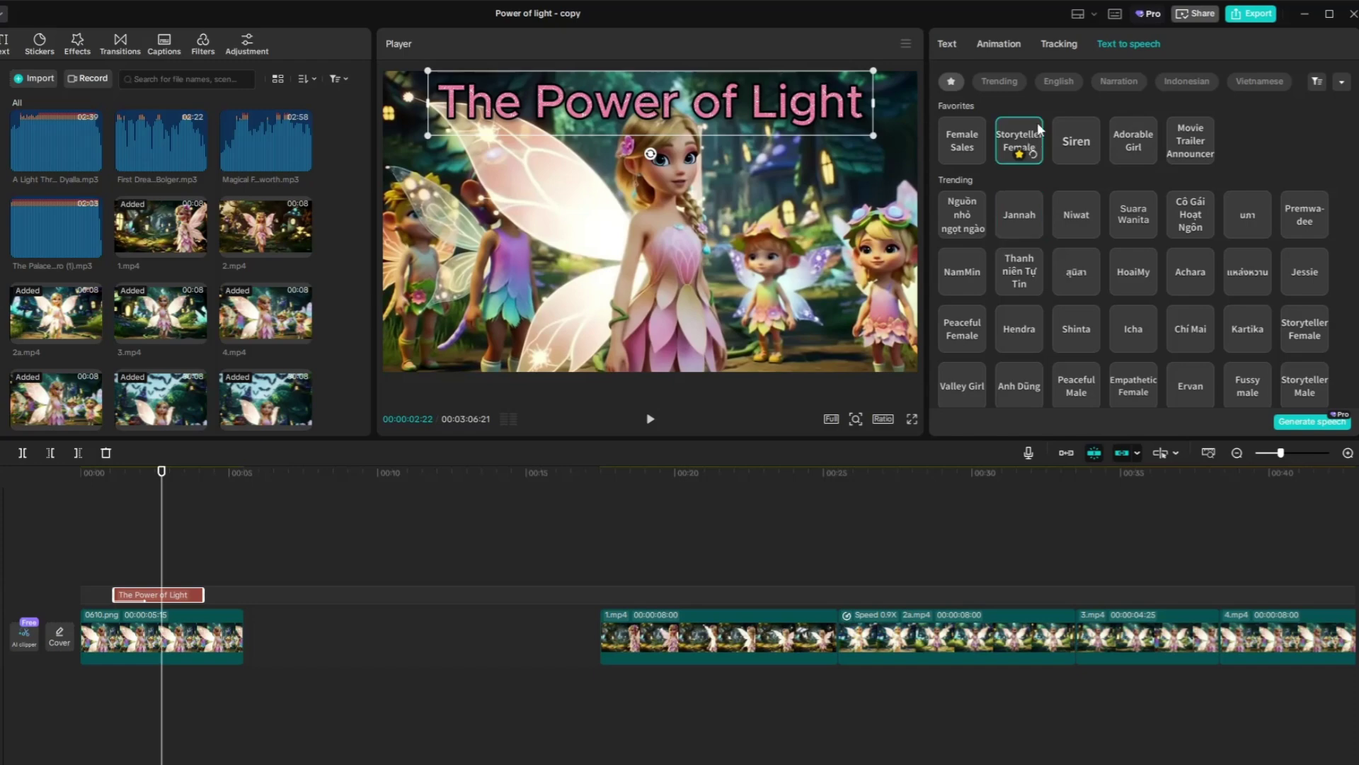
click(1307, 422)
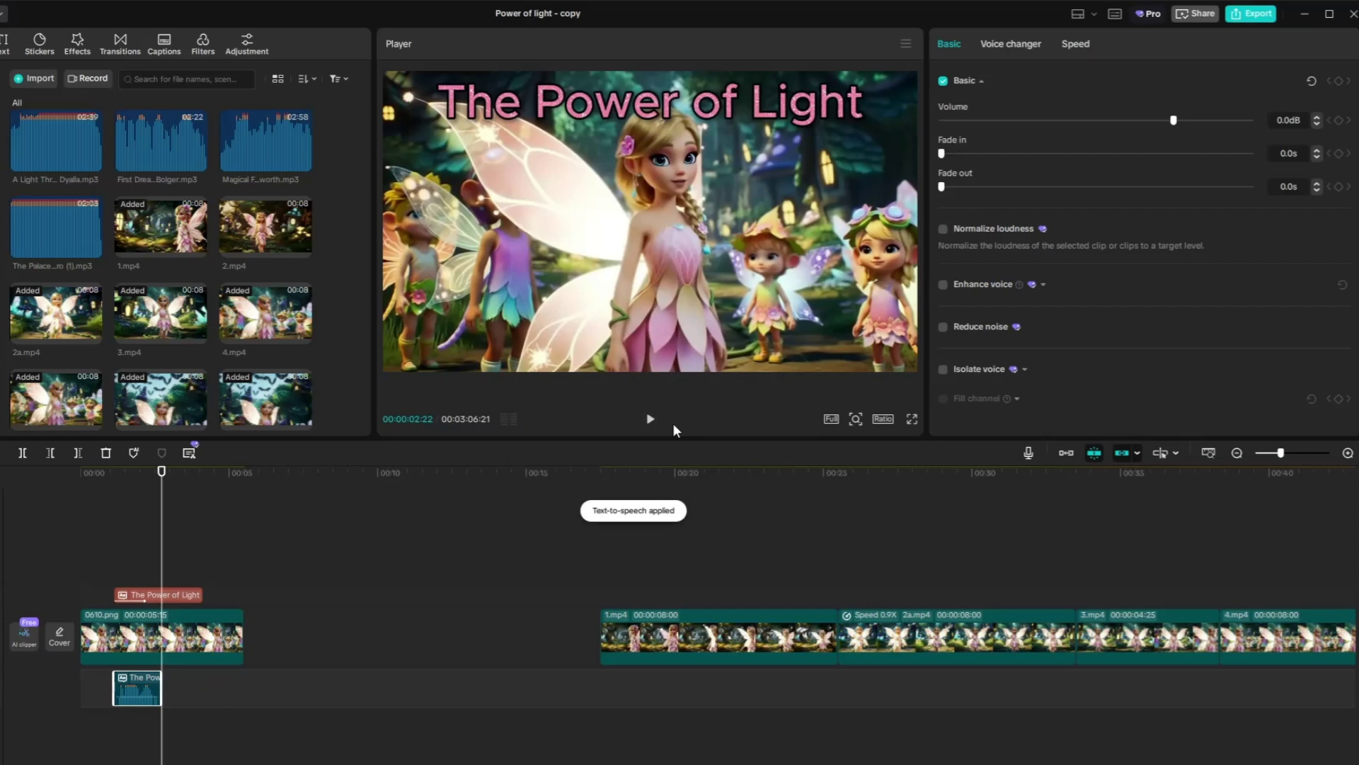
click(114, 553)
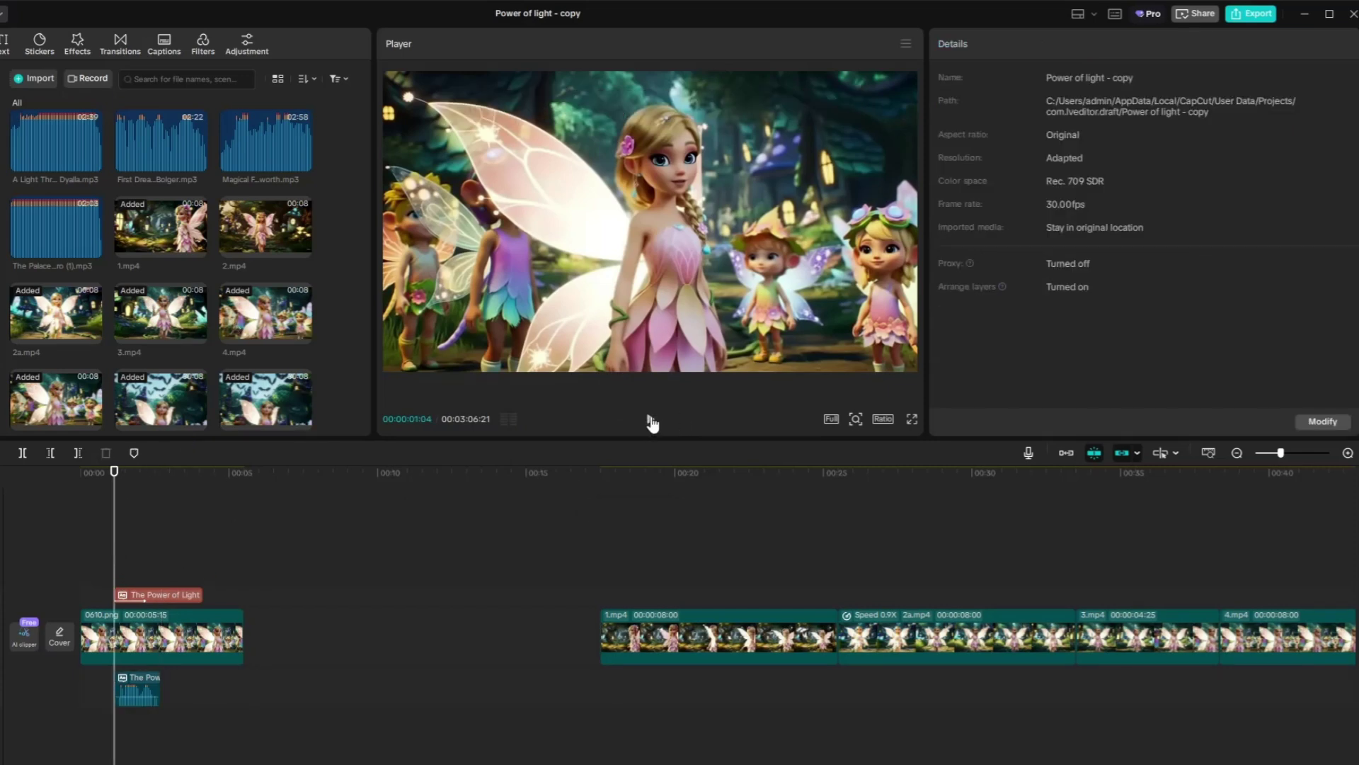
click(75, 548)
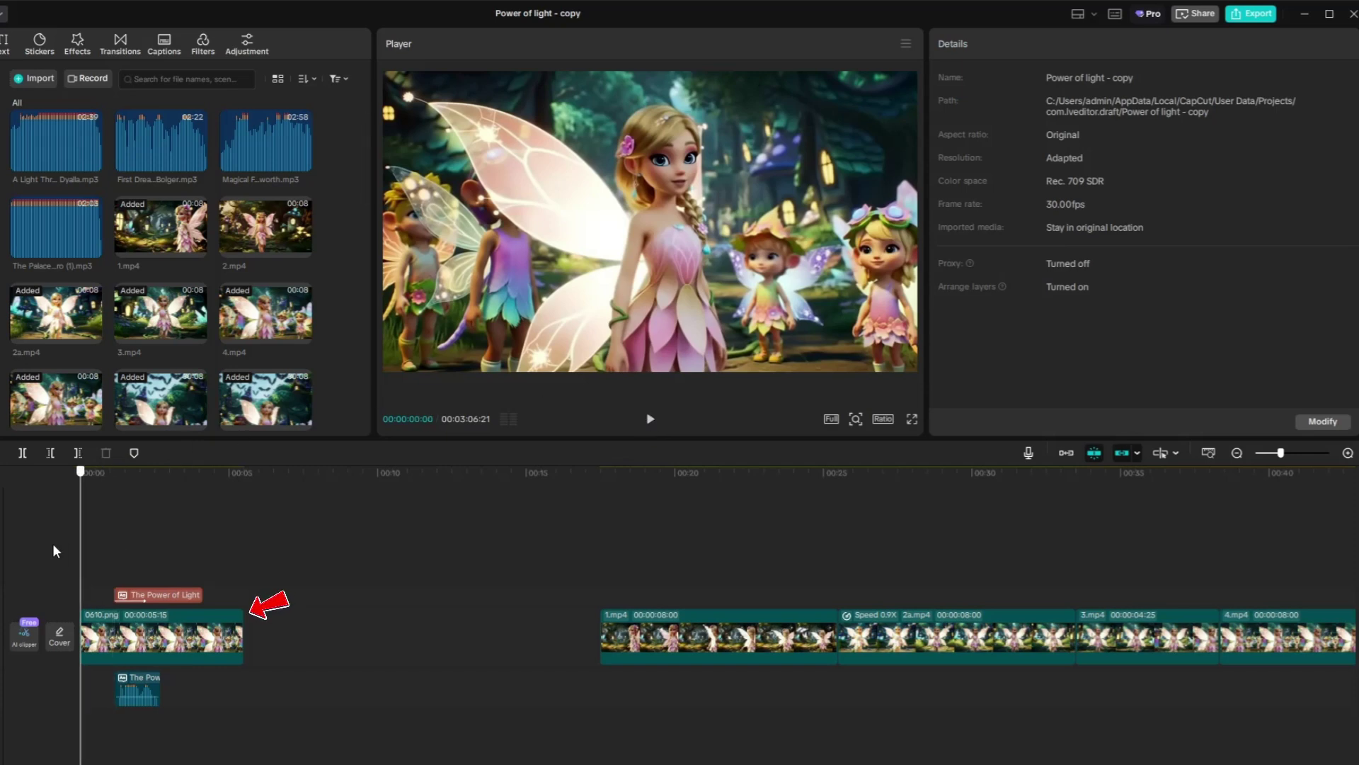
Step: Give the opening 0610.png image a 1.7 s rainbow-style In animation and stop the preview
click(103, 625)
click(998, 44)
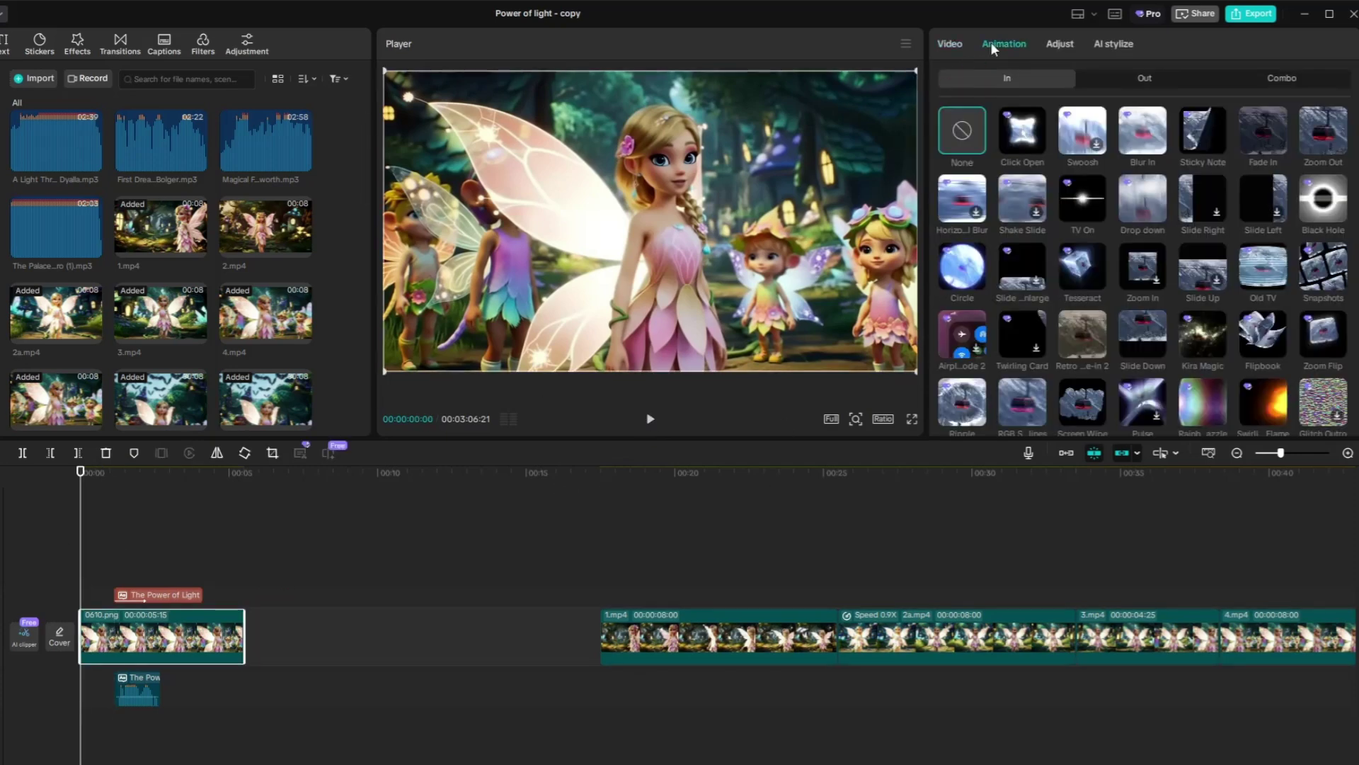
scroll(1204, 276, down, 2)
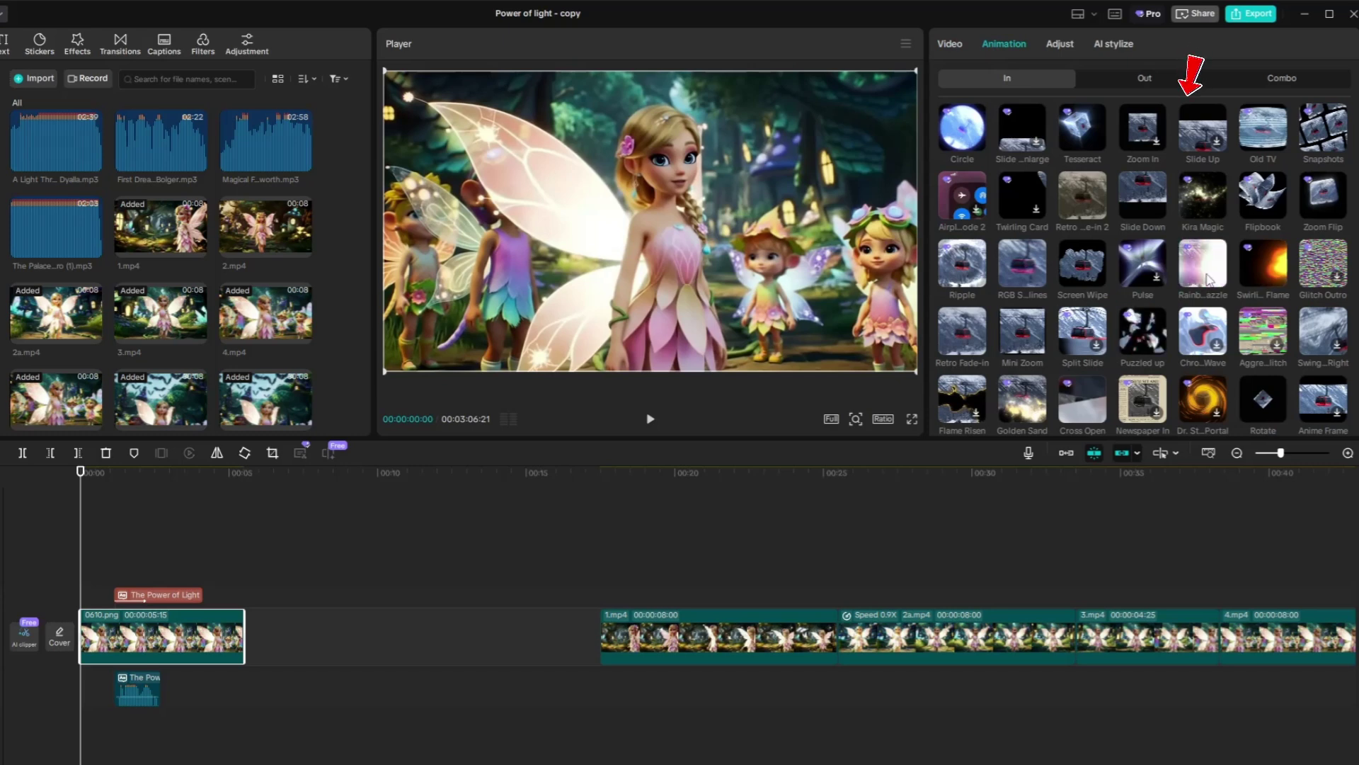
click(1207, 276)
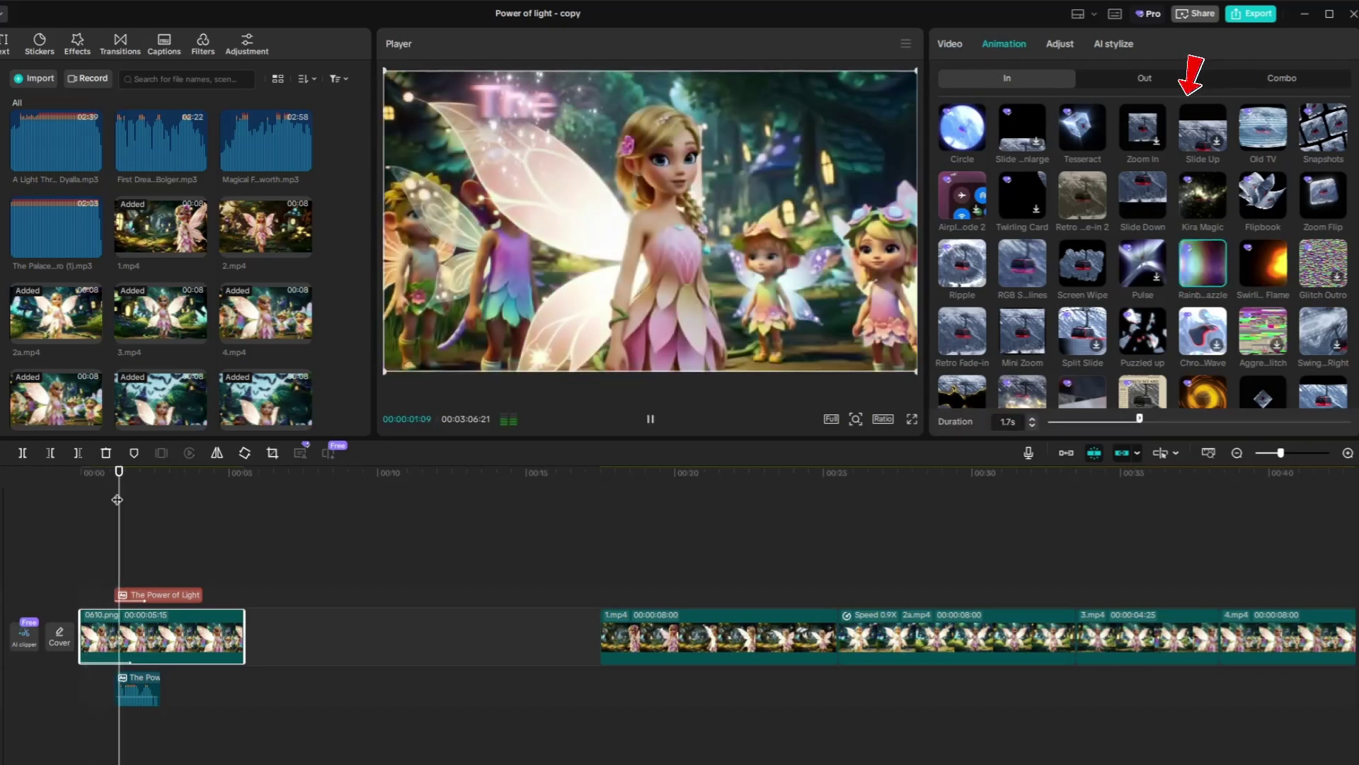
click(649, 425)
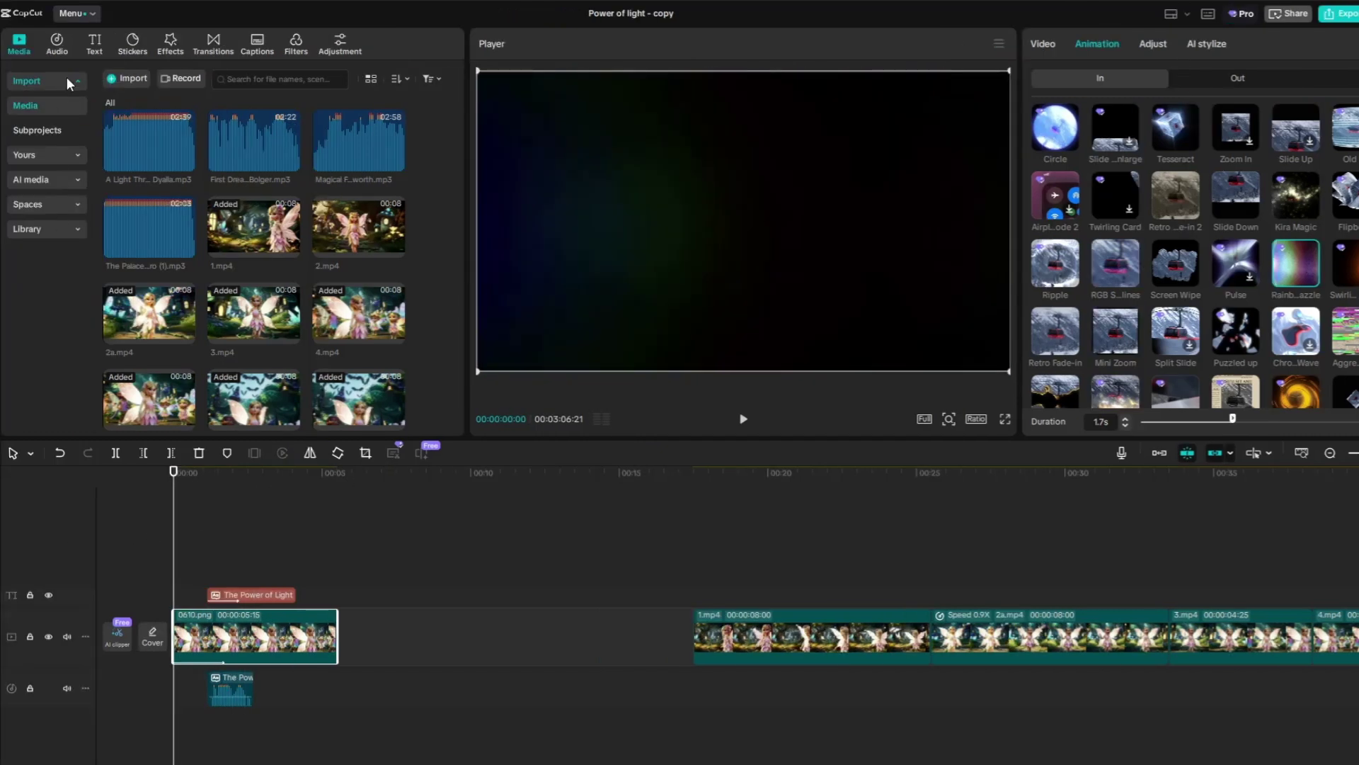
Step: Search the sound effects library for 'Magic'
click(55, 48)
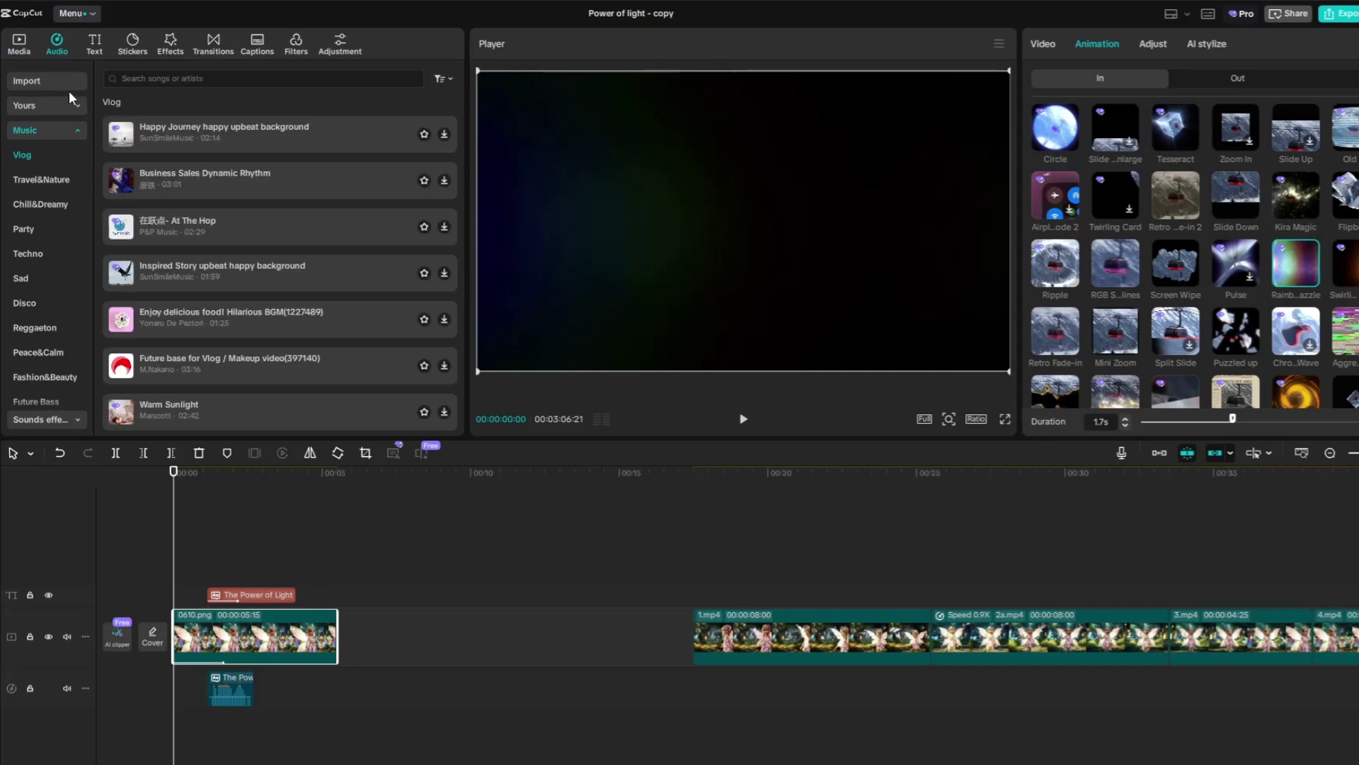
click(46, 132)
click(42, 155)
click(163, 77)
text(Magic)
key(Return)
Step: Preview the Magic results and place Magic reveal at 0:00 on its own audio track
click(122, 302)
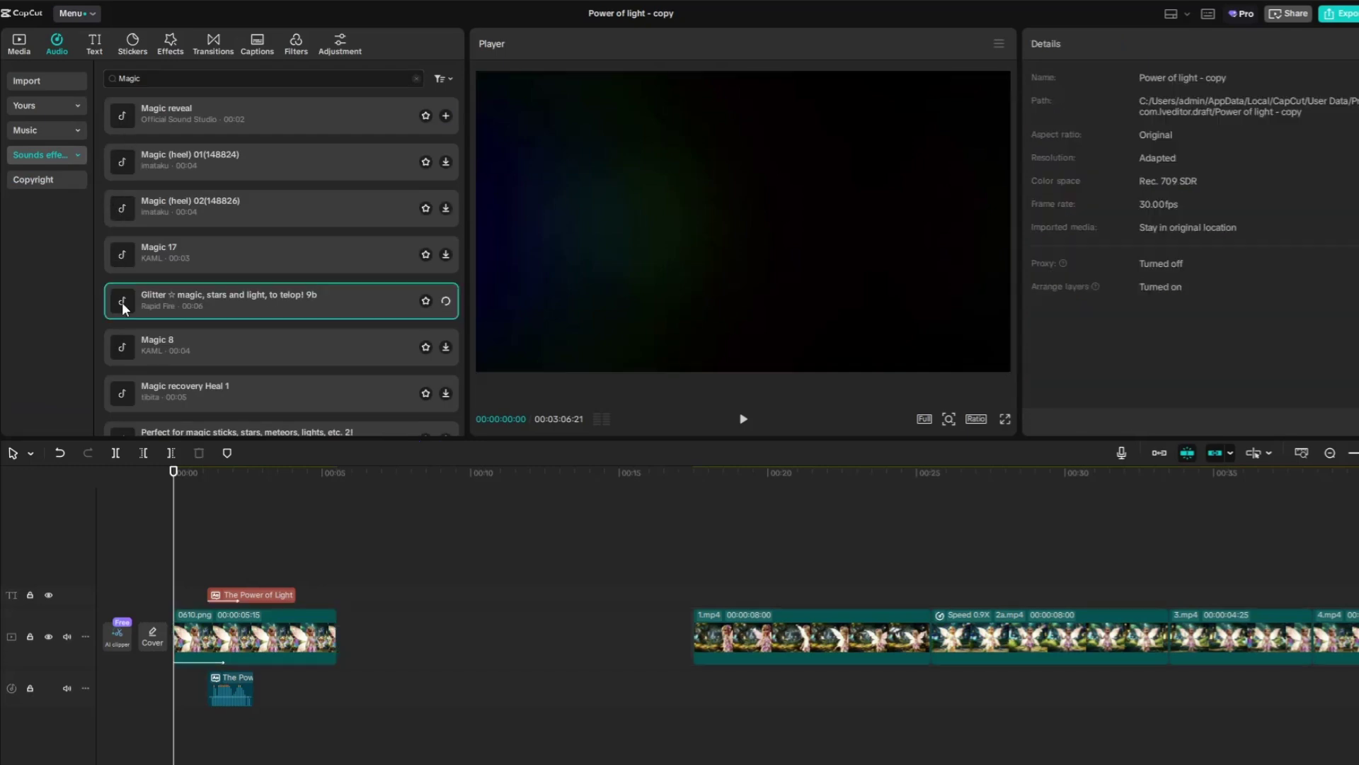
click(121, 347)
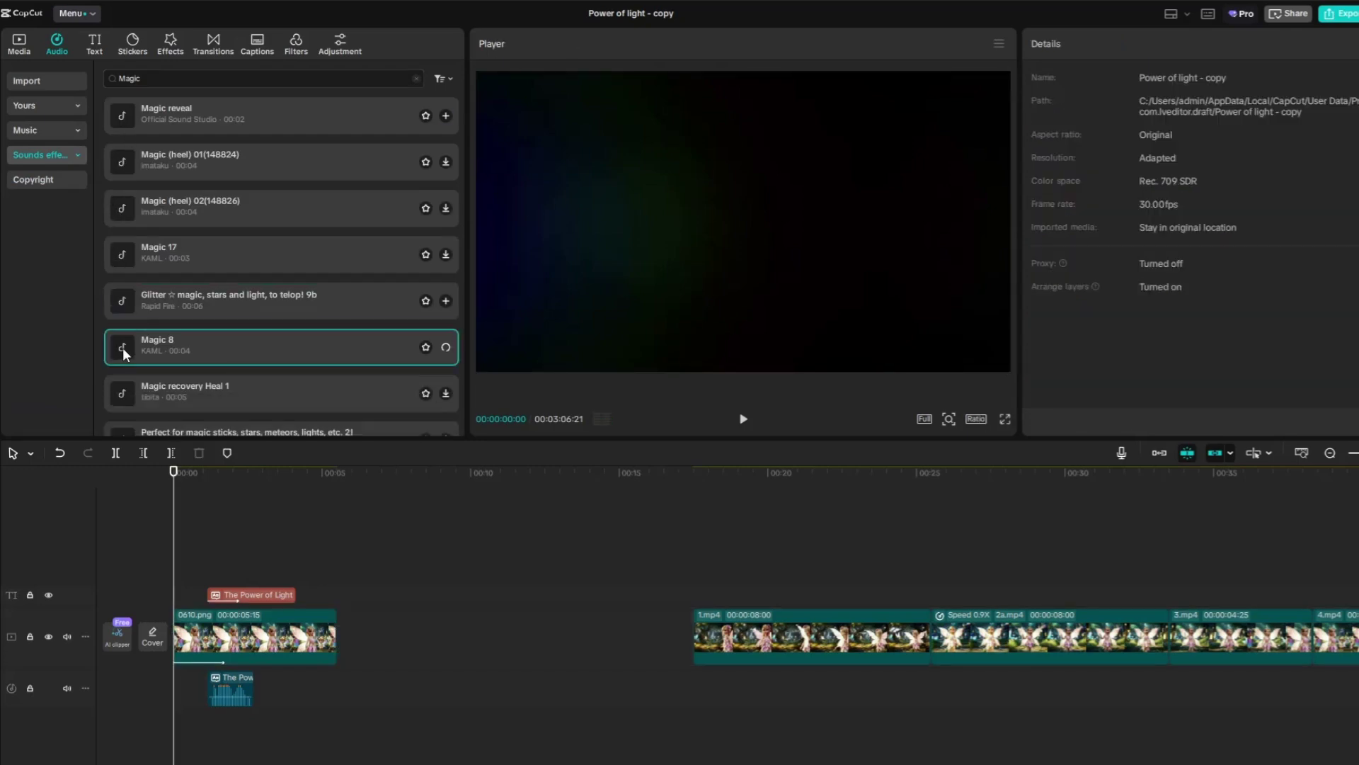
click(121, 255)
click(123, 162)
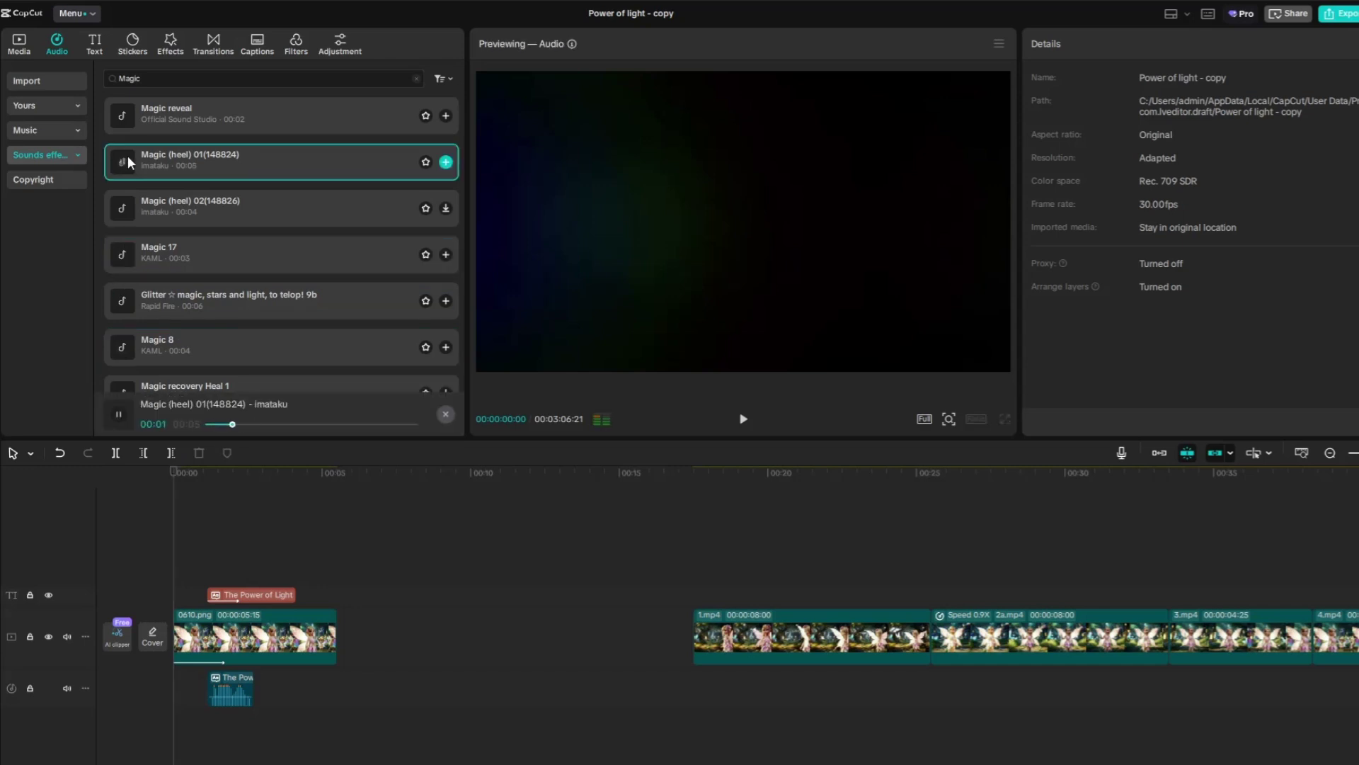
click(121, 114)
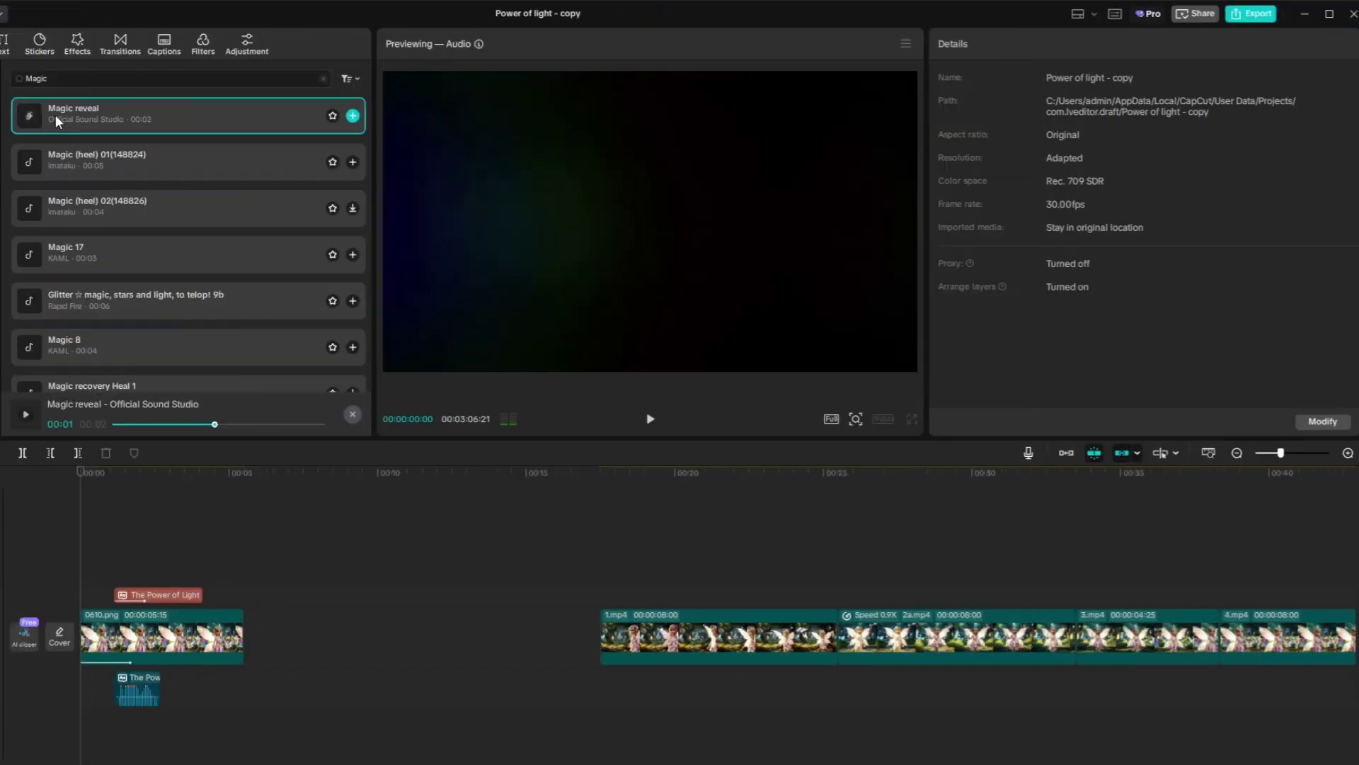
drag(121, 113, 165, 722)
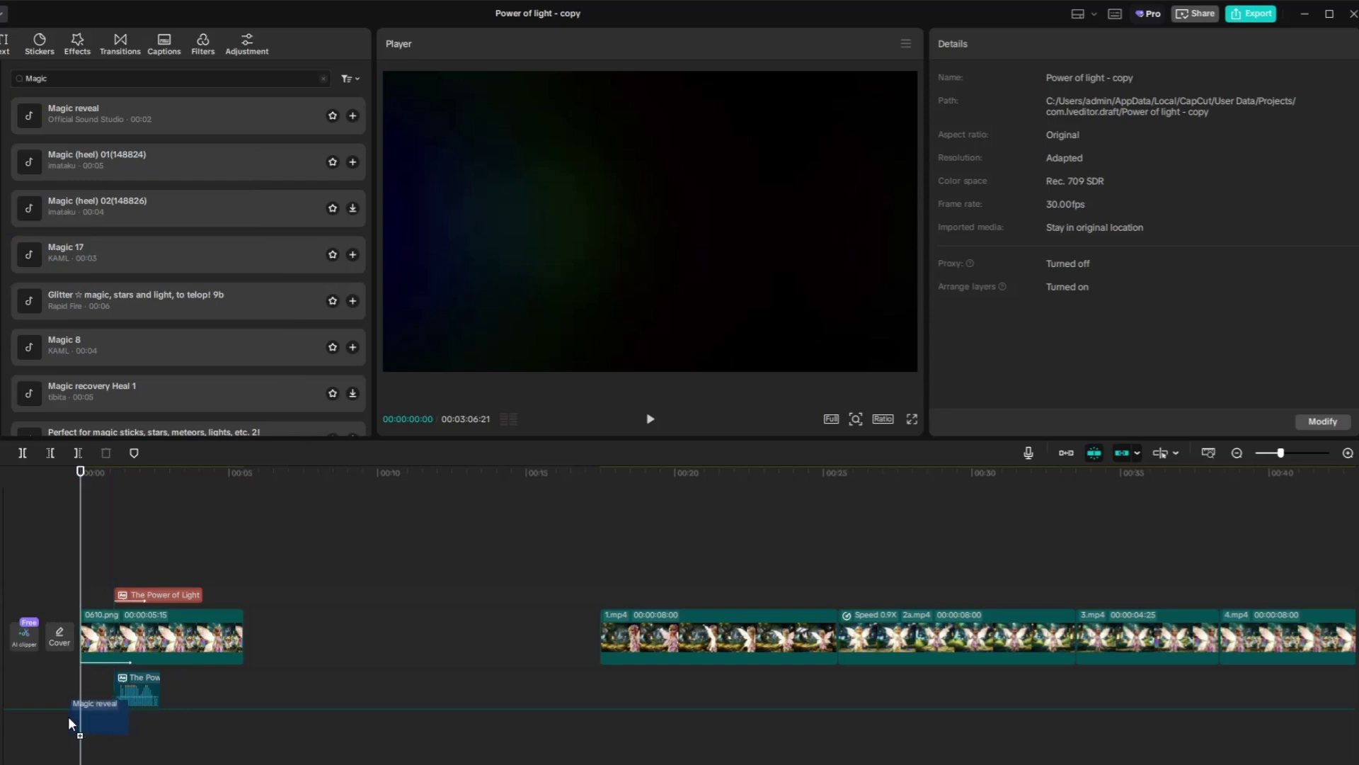
mouse_move(71, 722)
mouse_down()
mouse_move(74, 736)
mouse_move(90, 731)
mouse_up()
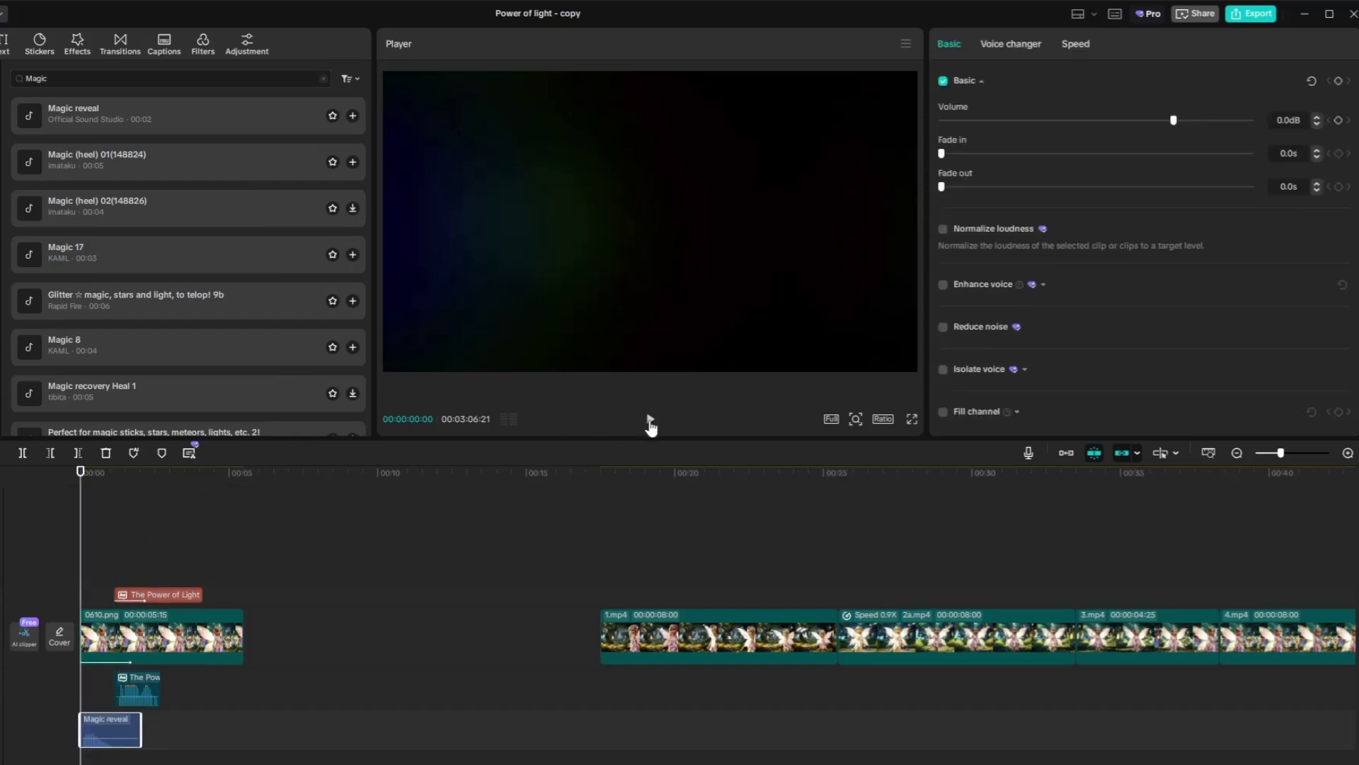
click(649, 419)
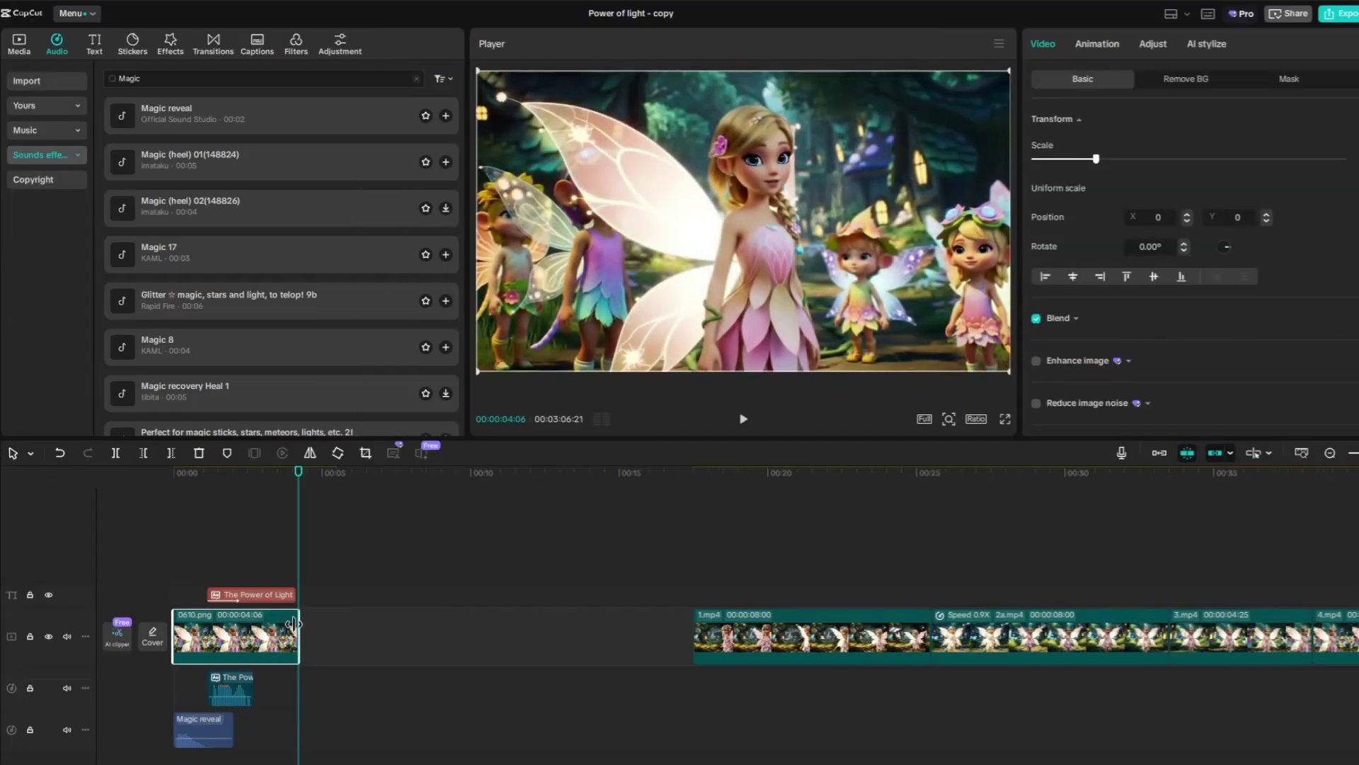
Step: Trim 0610.png to 00:00:04:04 and butt 1.mp4 and 2a.mp4 up against it
click(296, 576)
drag(298, 631, 296, 632)
drag(724, 638, 330, 657)
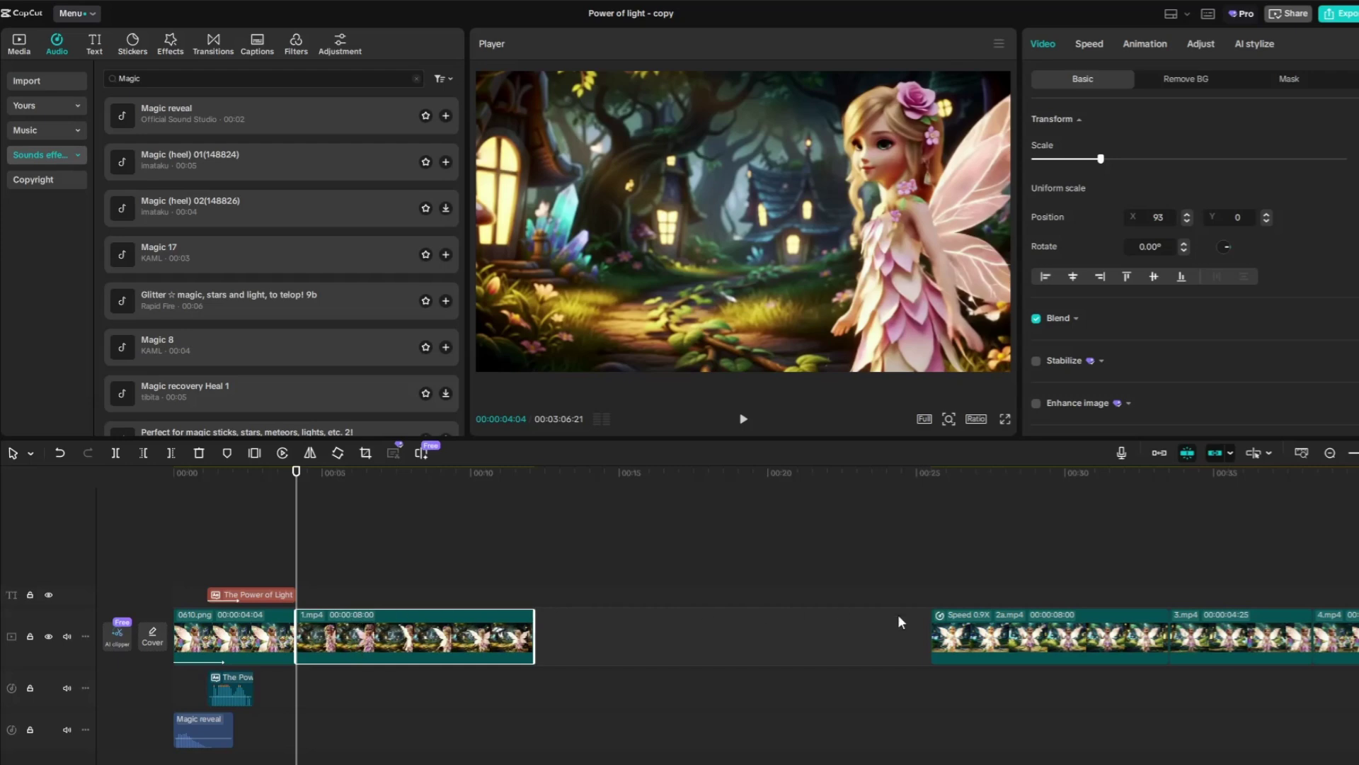
drag(1003, 639, 607, 657)
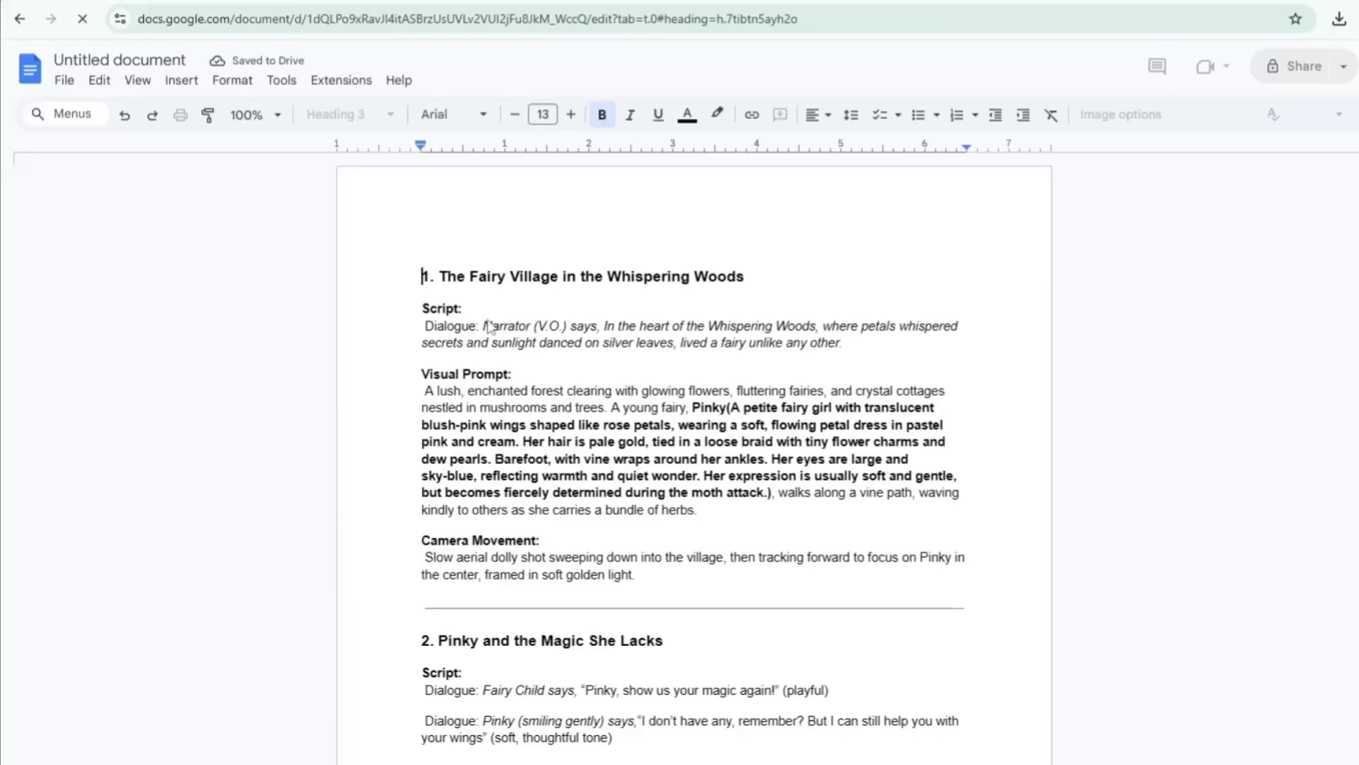
Step: Copy the narrator's dialogue line from the script
drag(485, 327, 861, 350)
right_click(766, 347)
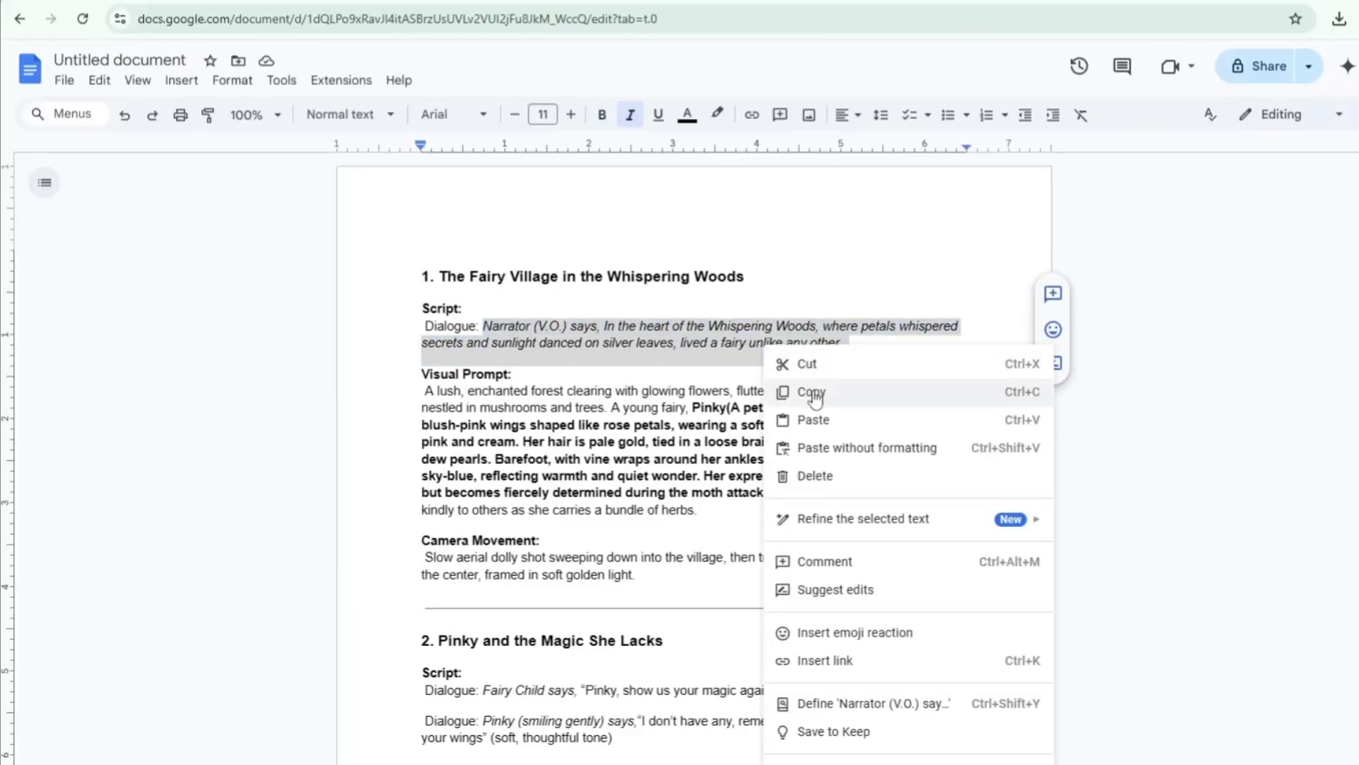
click(811, 392)
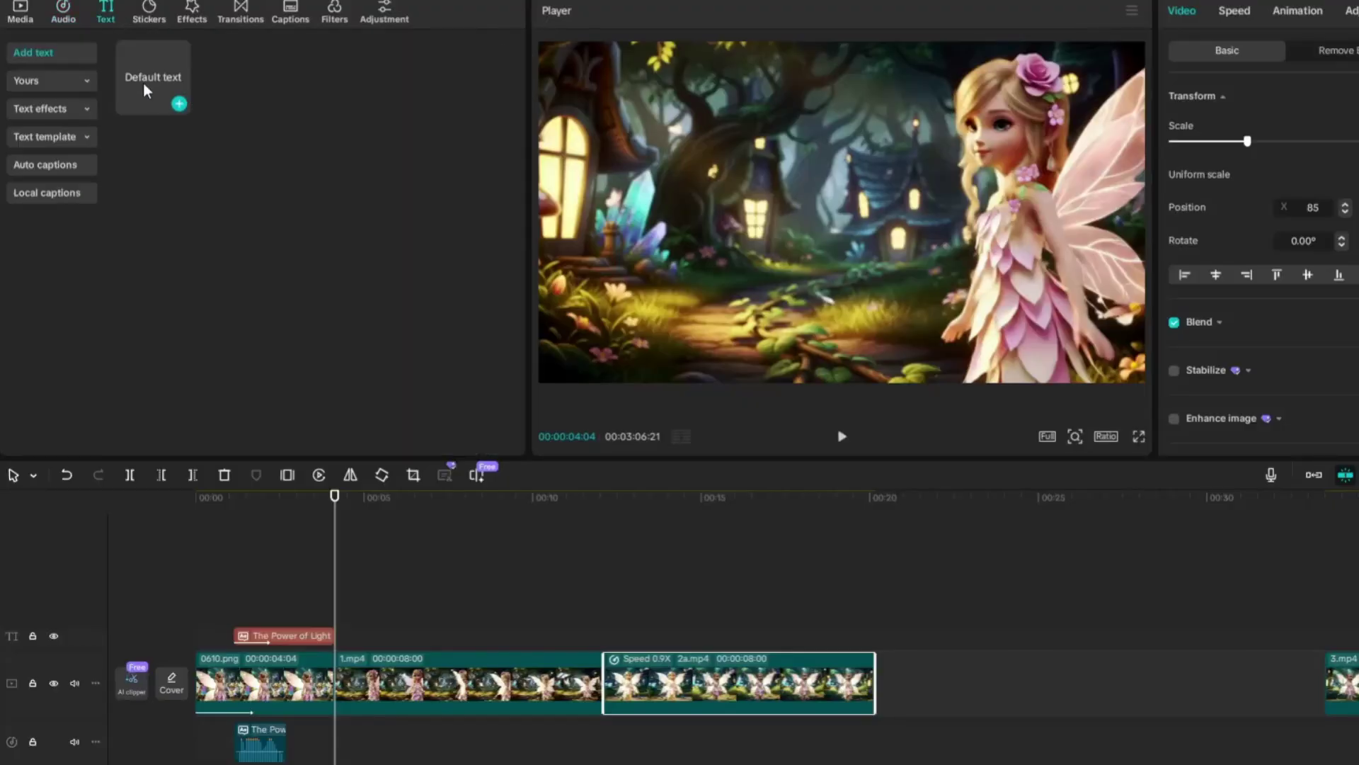
Step: Add a text clip with the pasted narration, removing the 'Narrator (V.O.) says,' prefix
drag(145, 90, 334, 641)
click(380, 640)
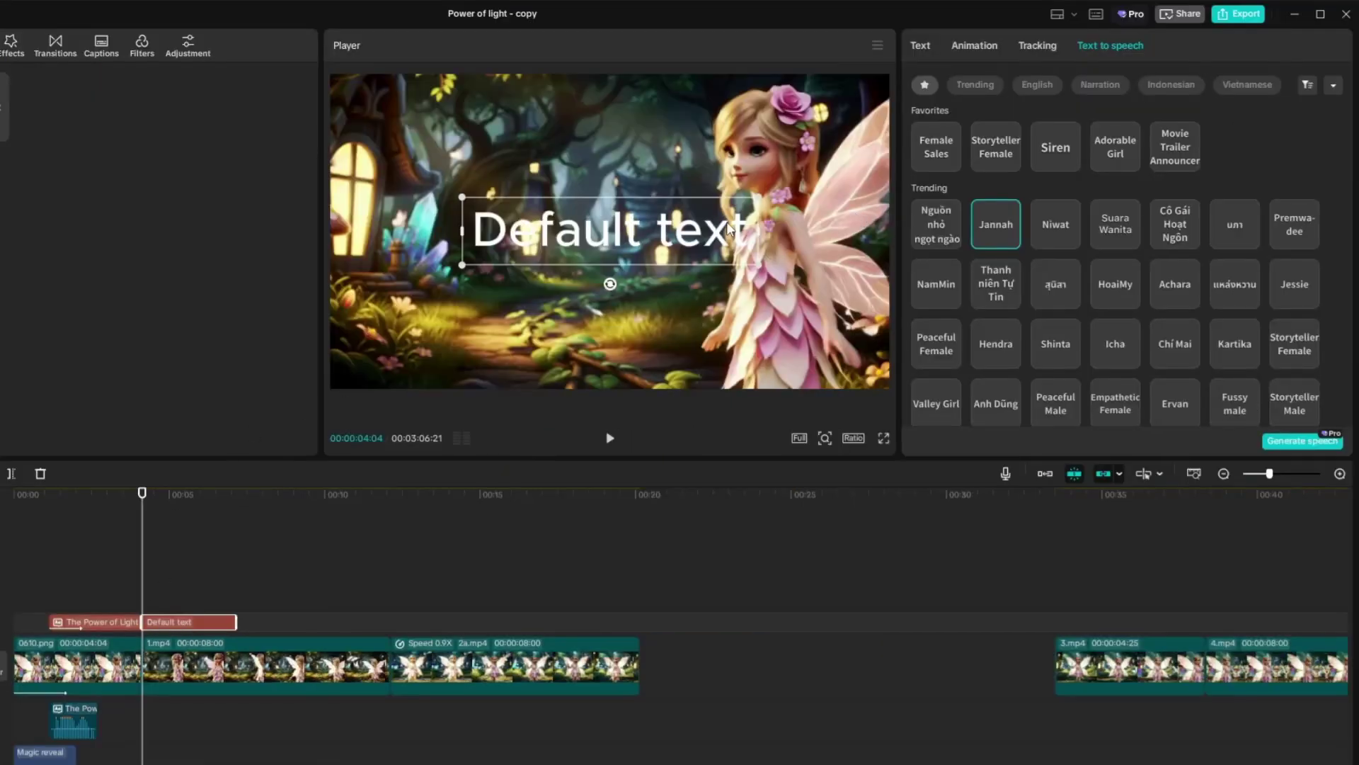
click(921, 45)
click(956, 84)
click(986, 137)
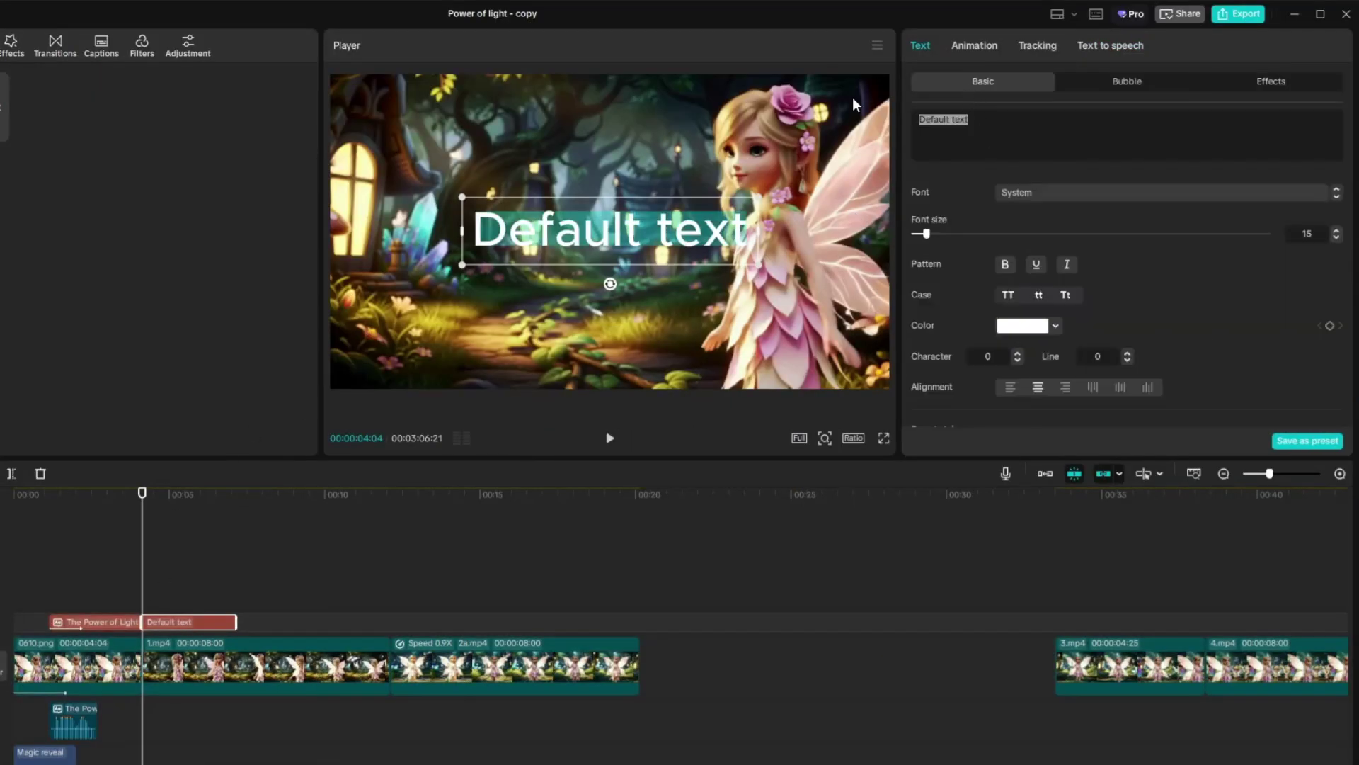
key(BackSpace)
key(ctrl+v)
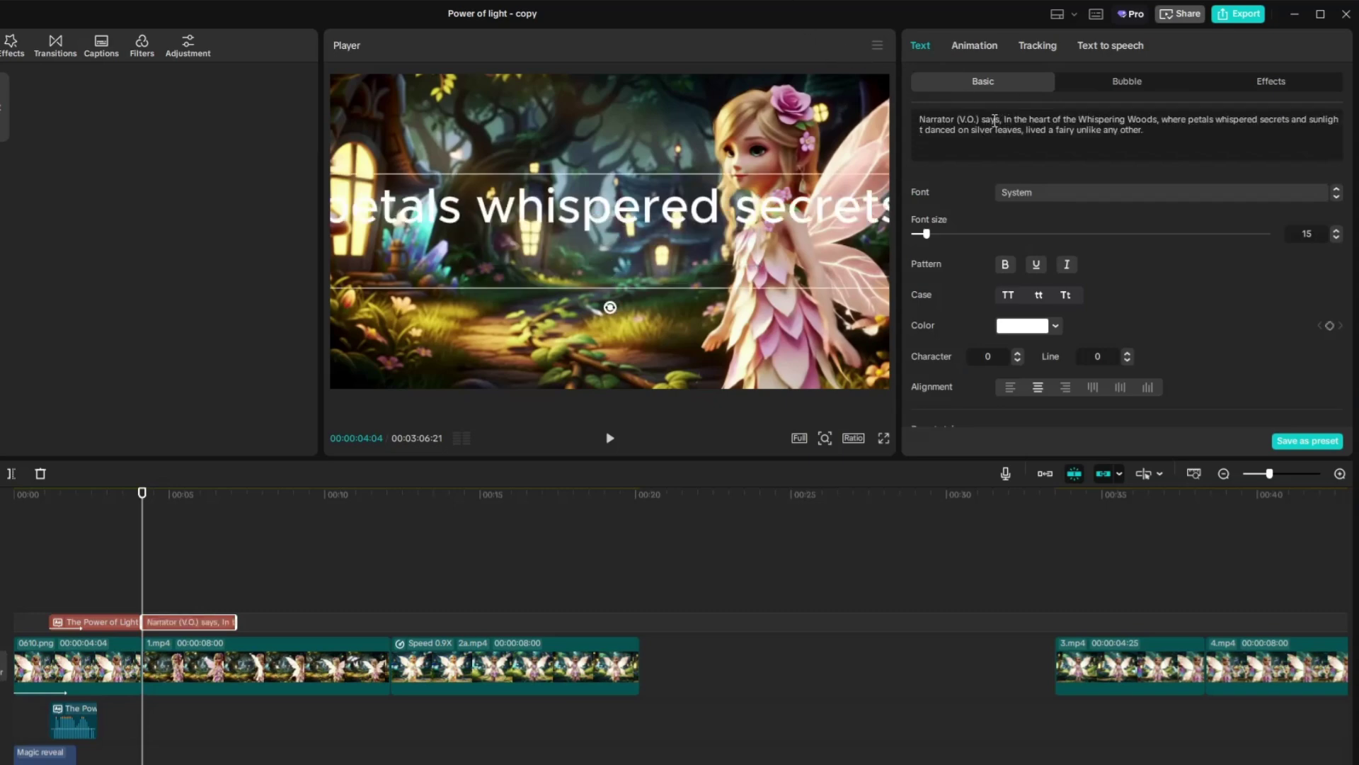
drag(1006, 122, 896, 120)
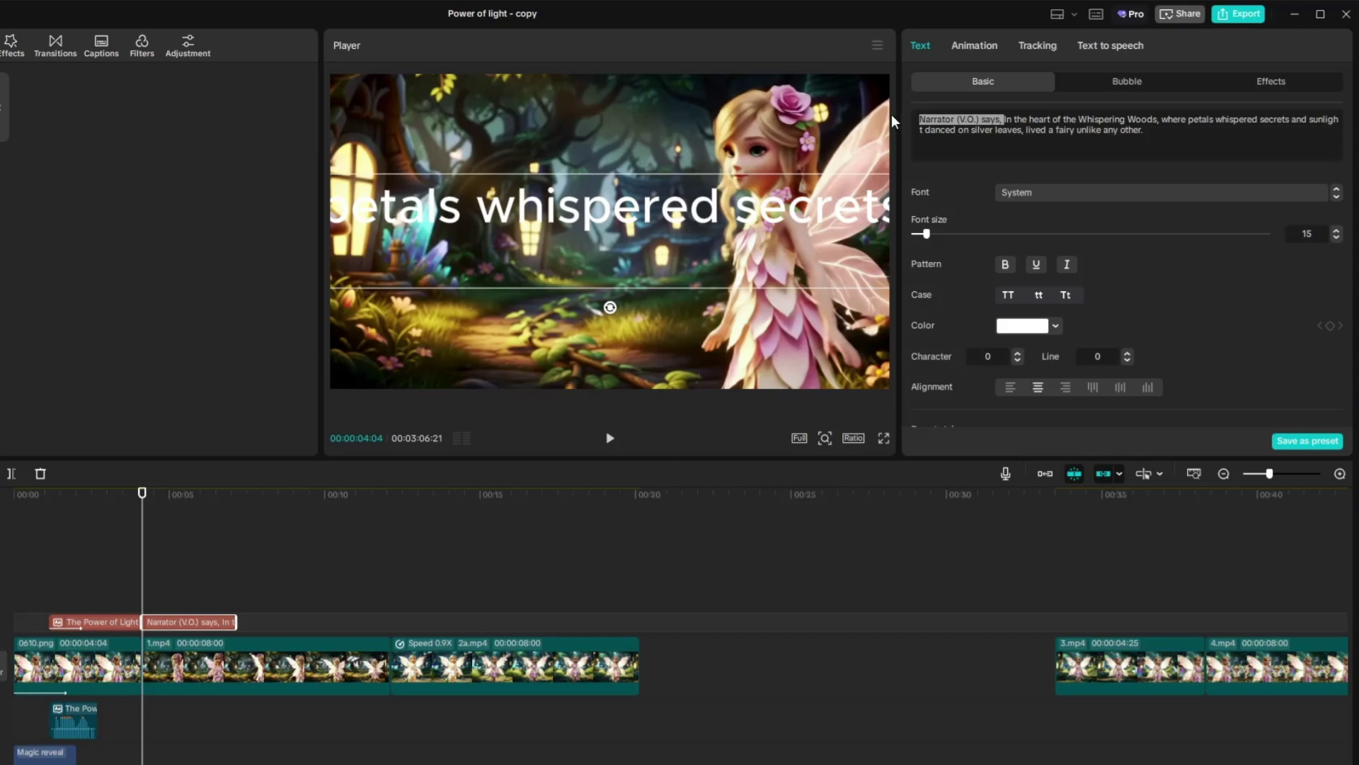
key(BackSpace)
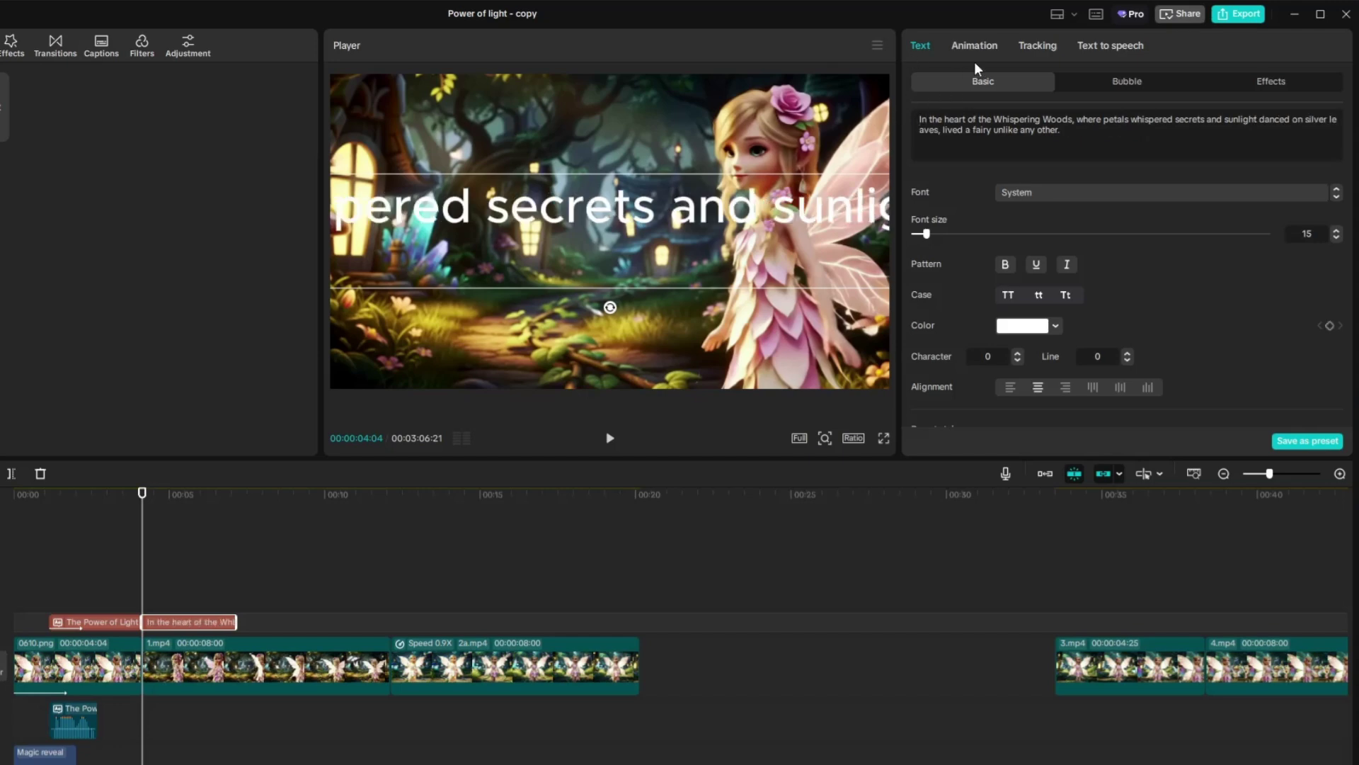
Step: Generate the narration speech with the Storyteller Female voice
click(1128, 46)
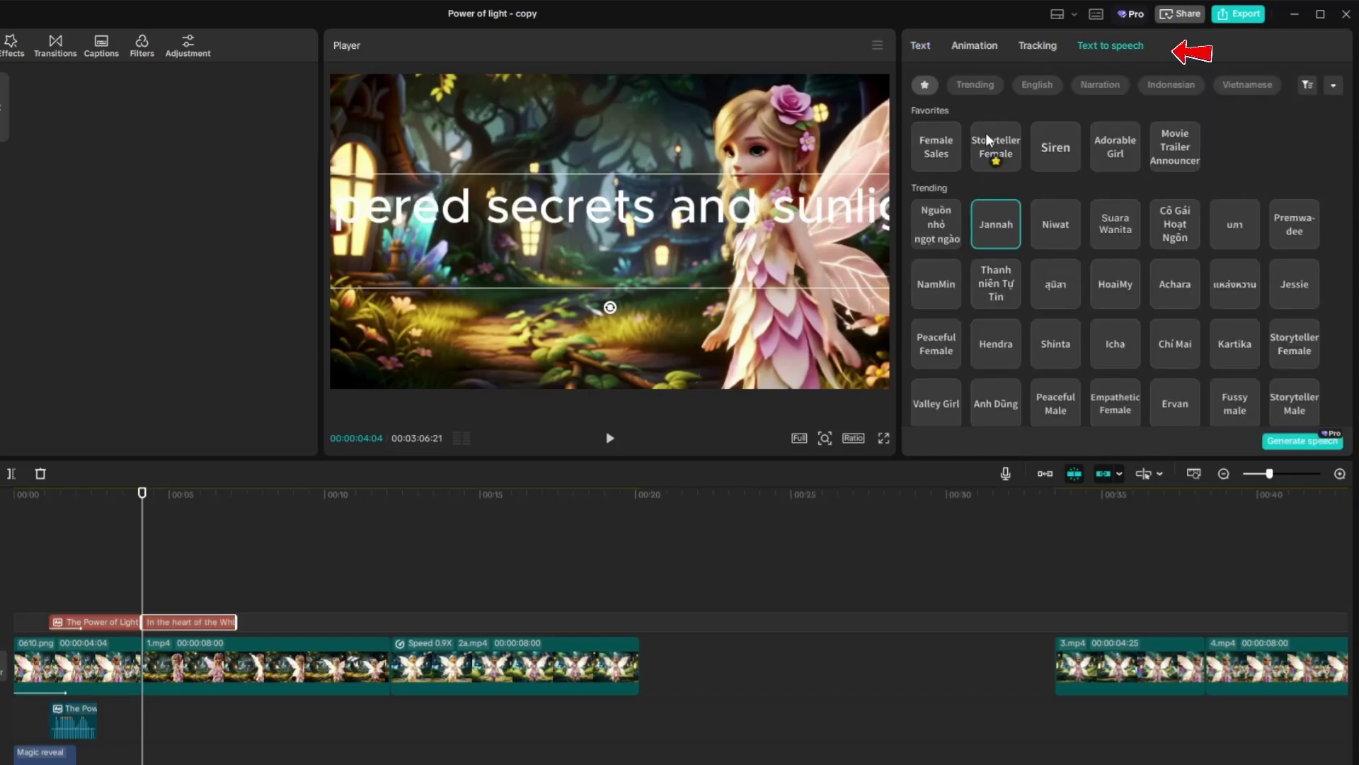
click(995, 152)
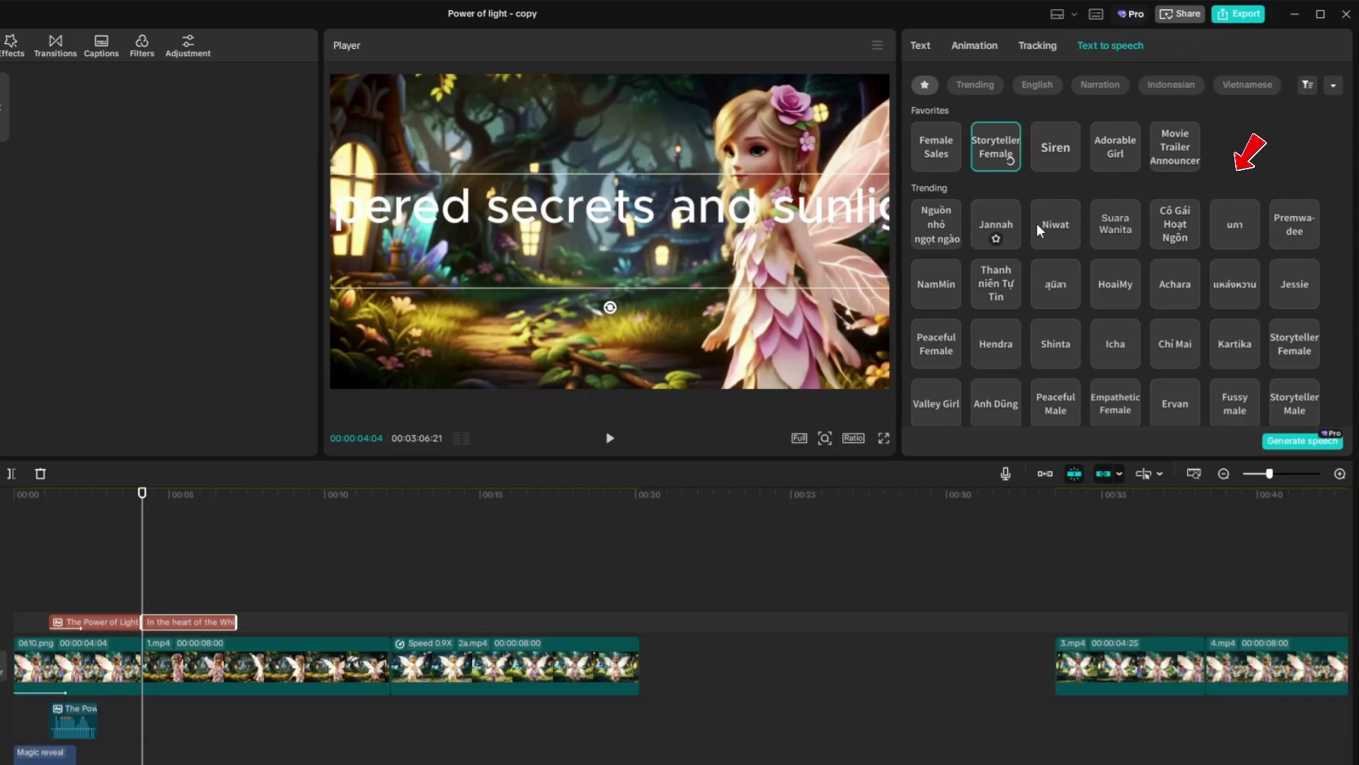
click(1304, 442)
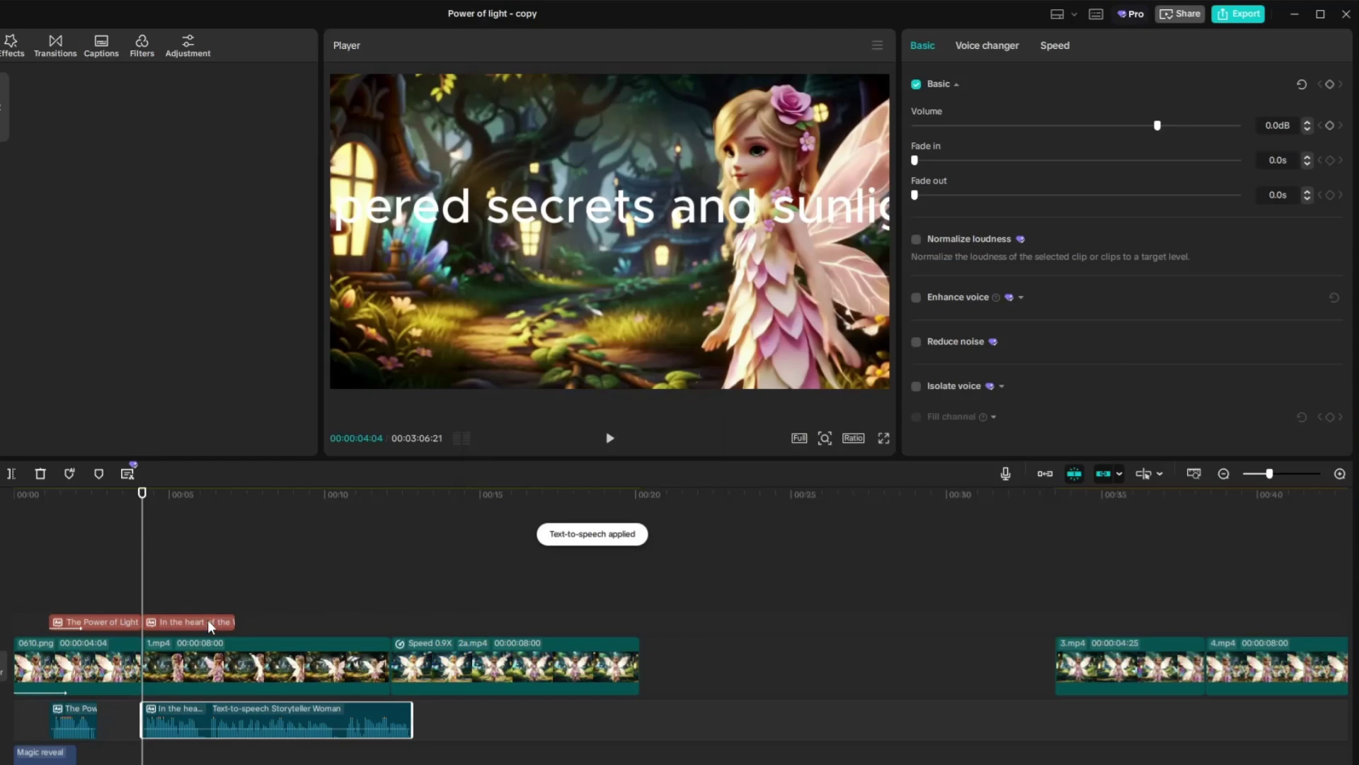
click(210, 623)
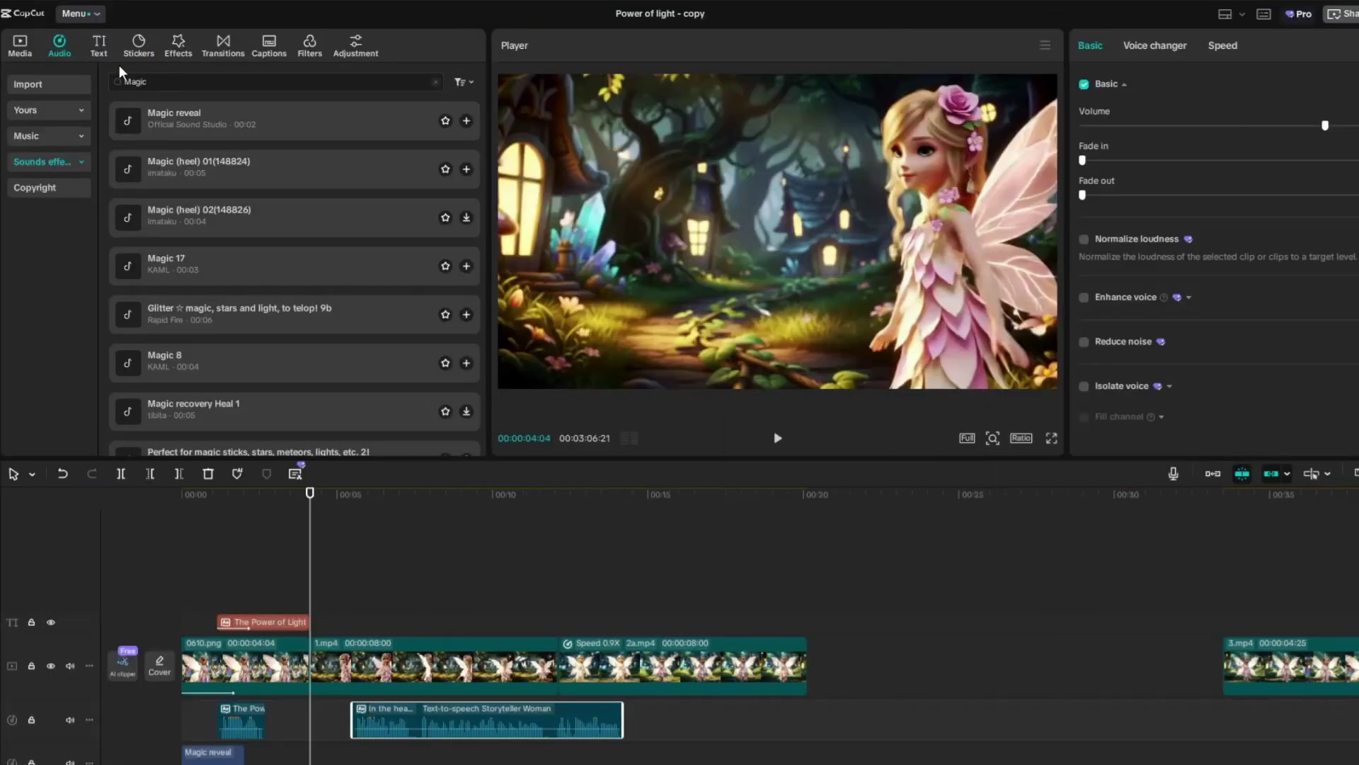
Step: Place The Palace Gardens music on a new audio track near 4 seconds and play it back
click(20, 46)
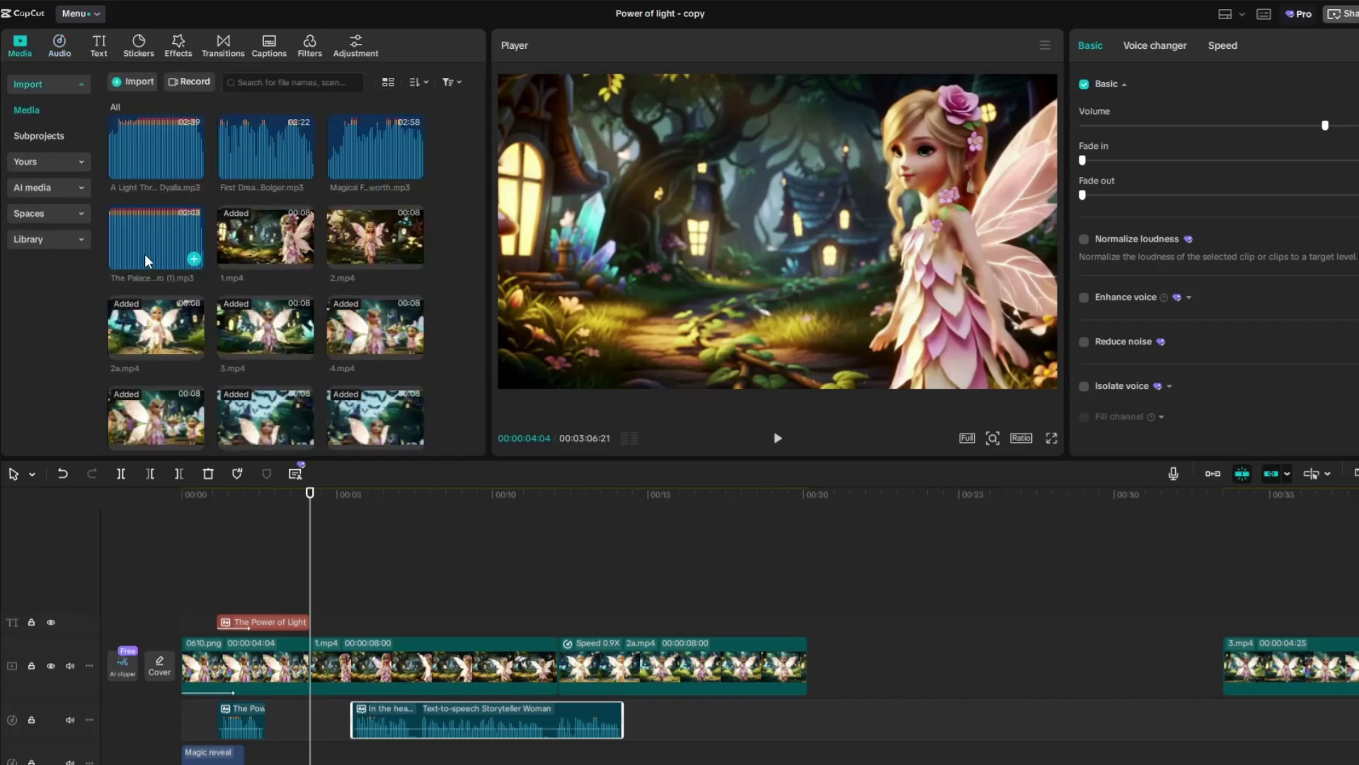
drag(147, 260, 311, 749)
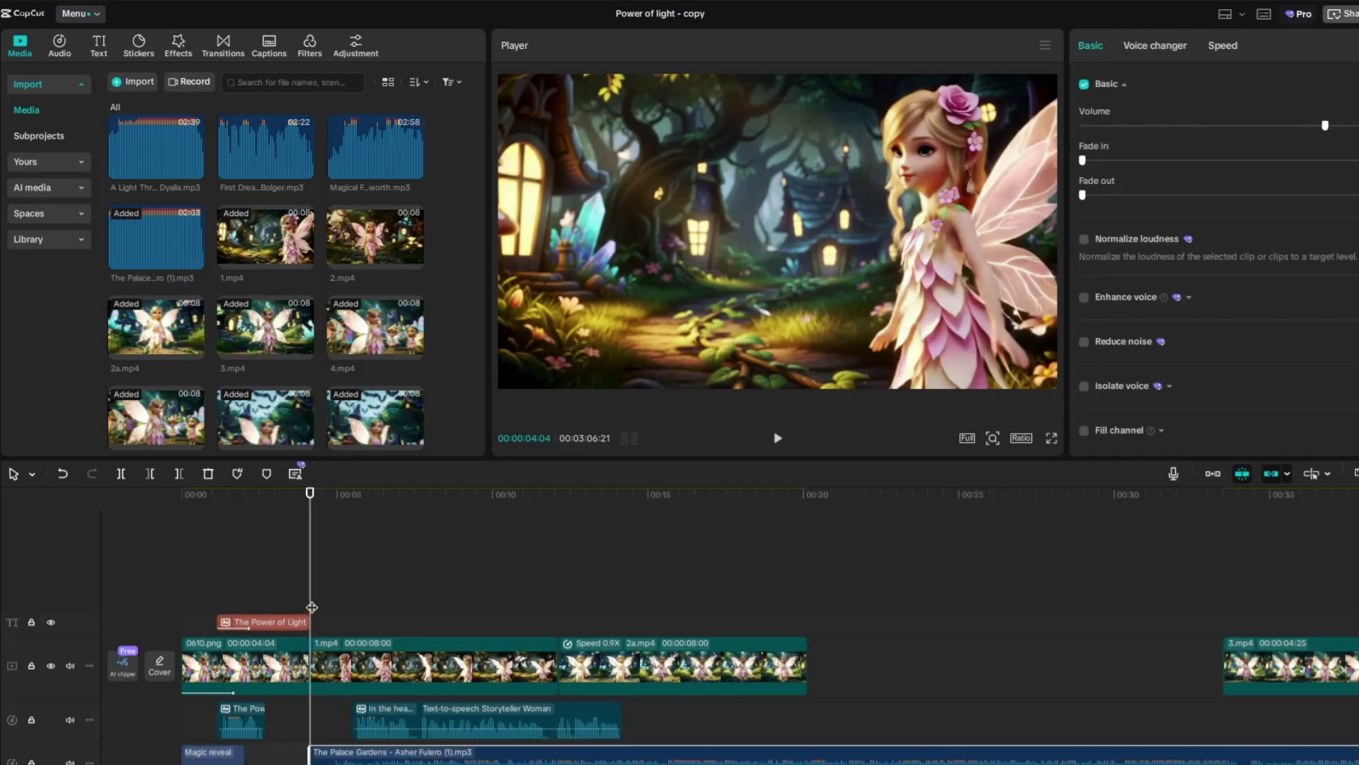
key(space)
key(space)
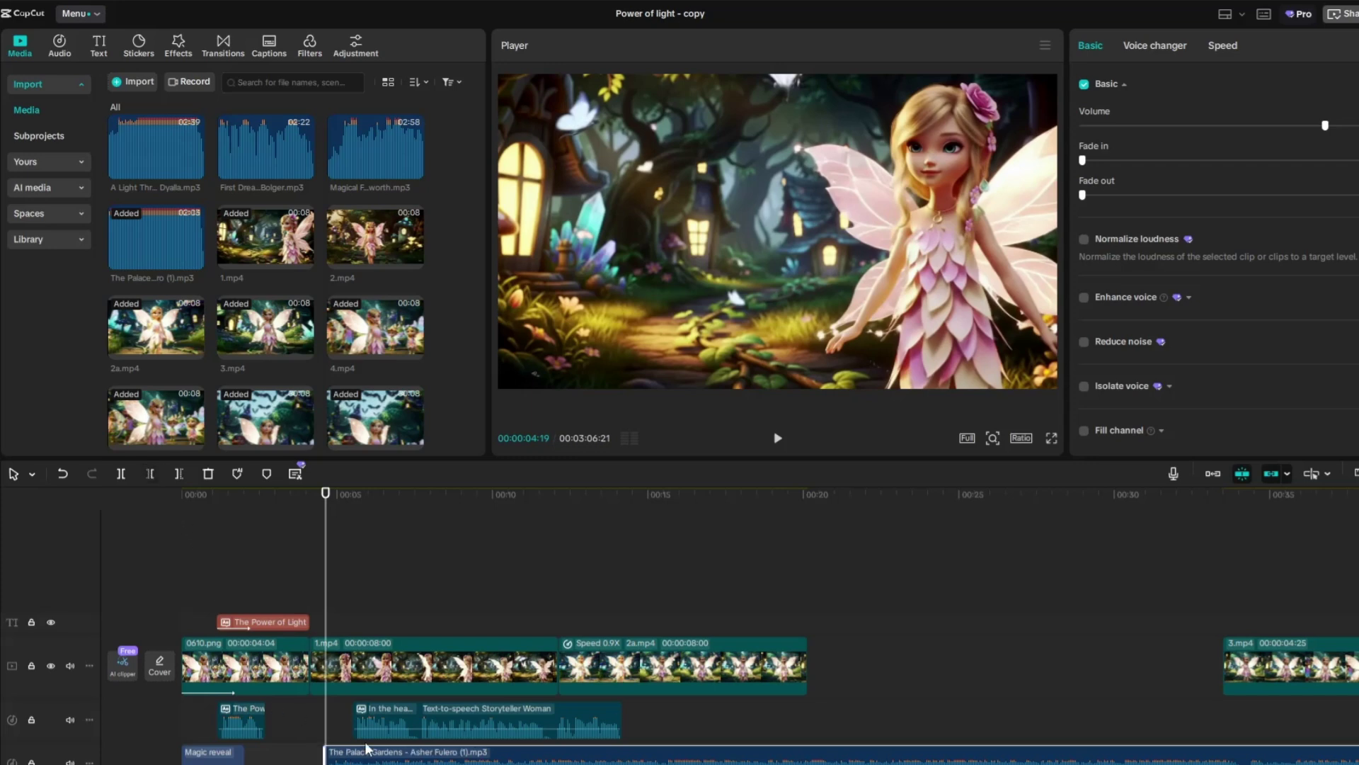
drag(346, 755, 346, 757)
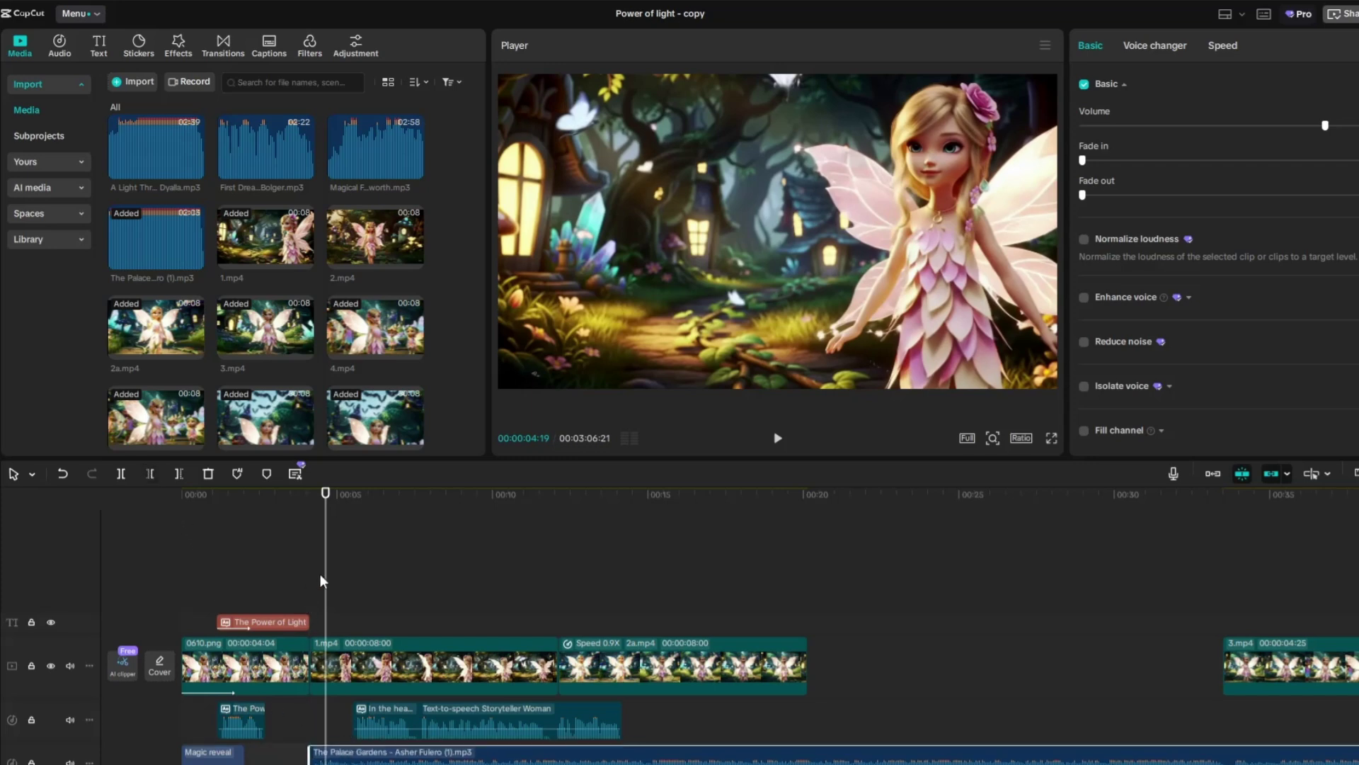
click(305, 582)
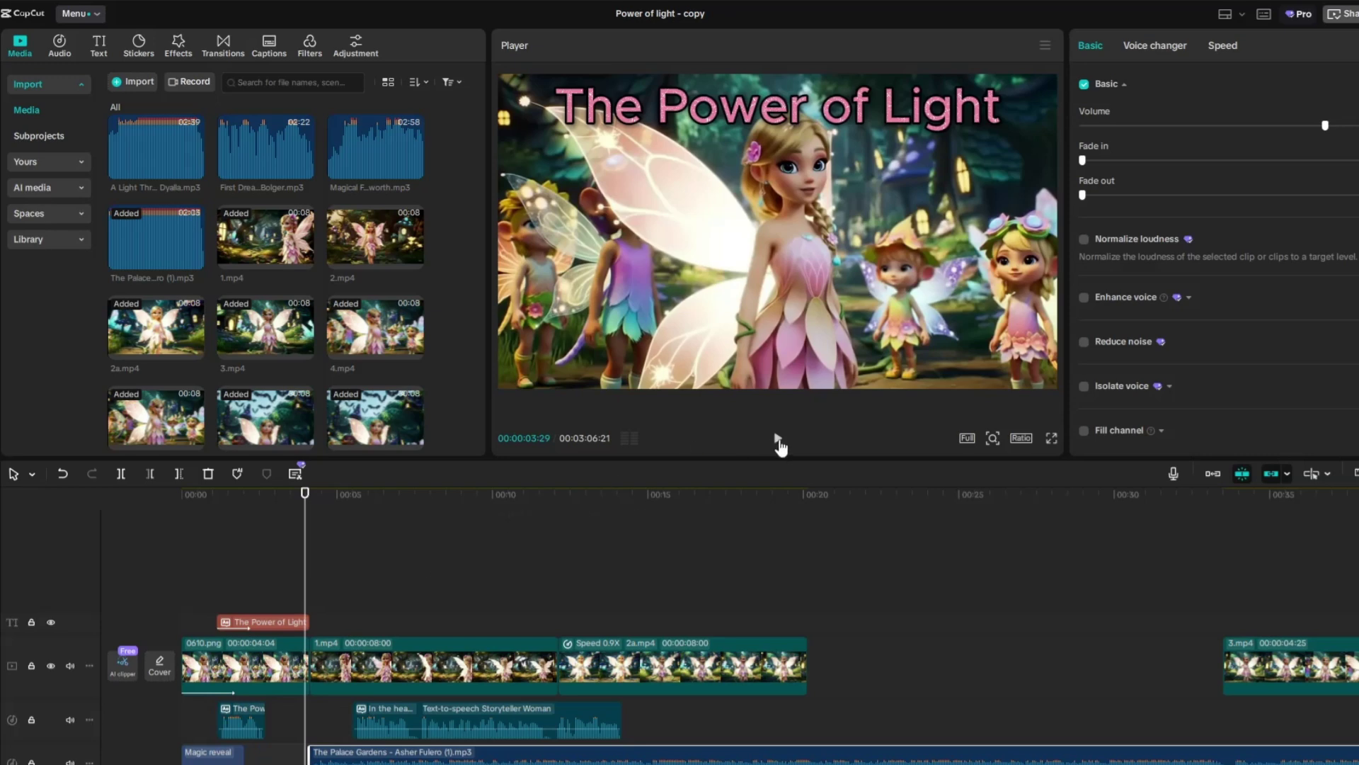
click(778, 439)
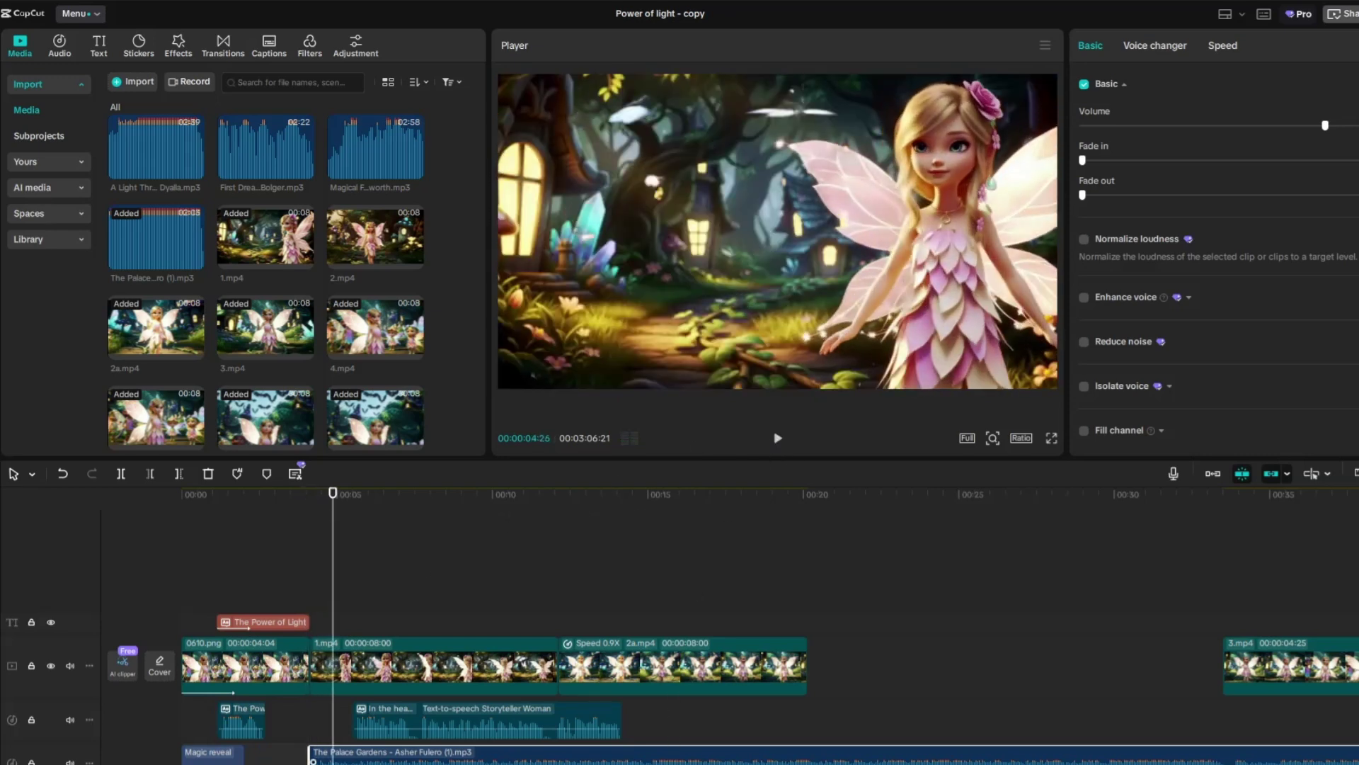
Step: Lower the background music volume in the Basic audio settings
click(1223, 47)
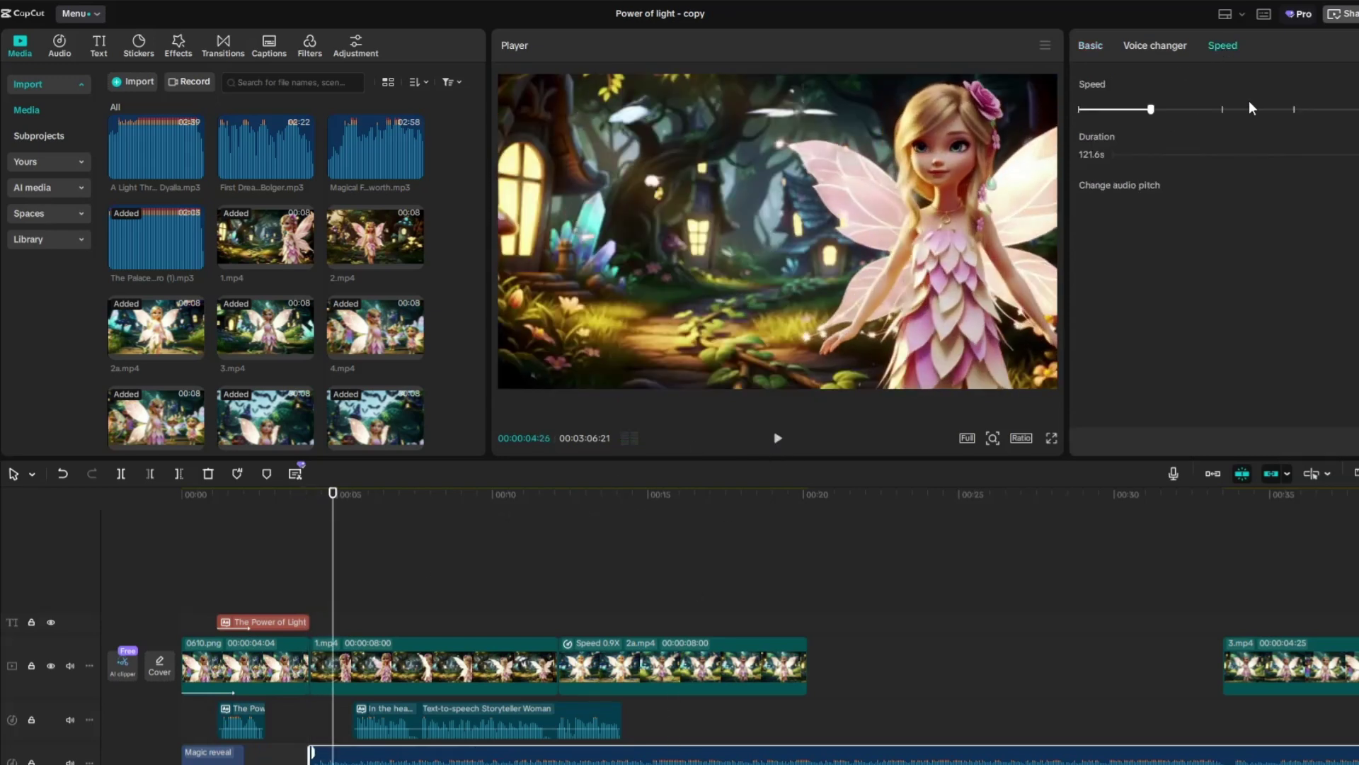
click(1084, 44)
drag(1324, 126, 1285, 126)
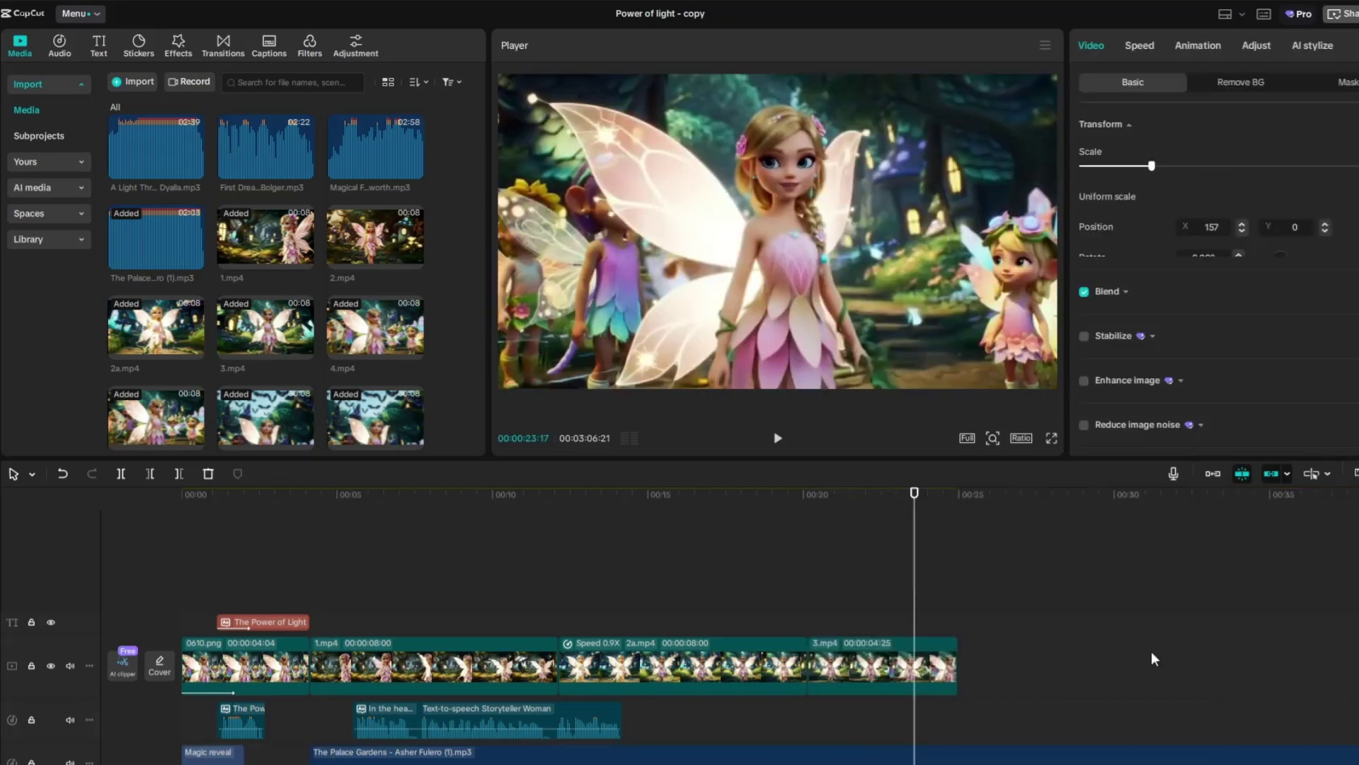
Step: Pull 3.mp4 and 4.mp4 left to close the gap, and search sound effects for 'Magic'
drag(375, 327, 1079, 665)
mouse_move(916, 591)
mouse_down()
mouse_move(959, 591)
mouse_move(901, 591)
mouse_up()
click(60, 46)
click(213, 82)
text(Magic)
key(Return)
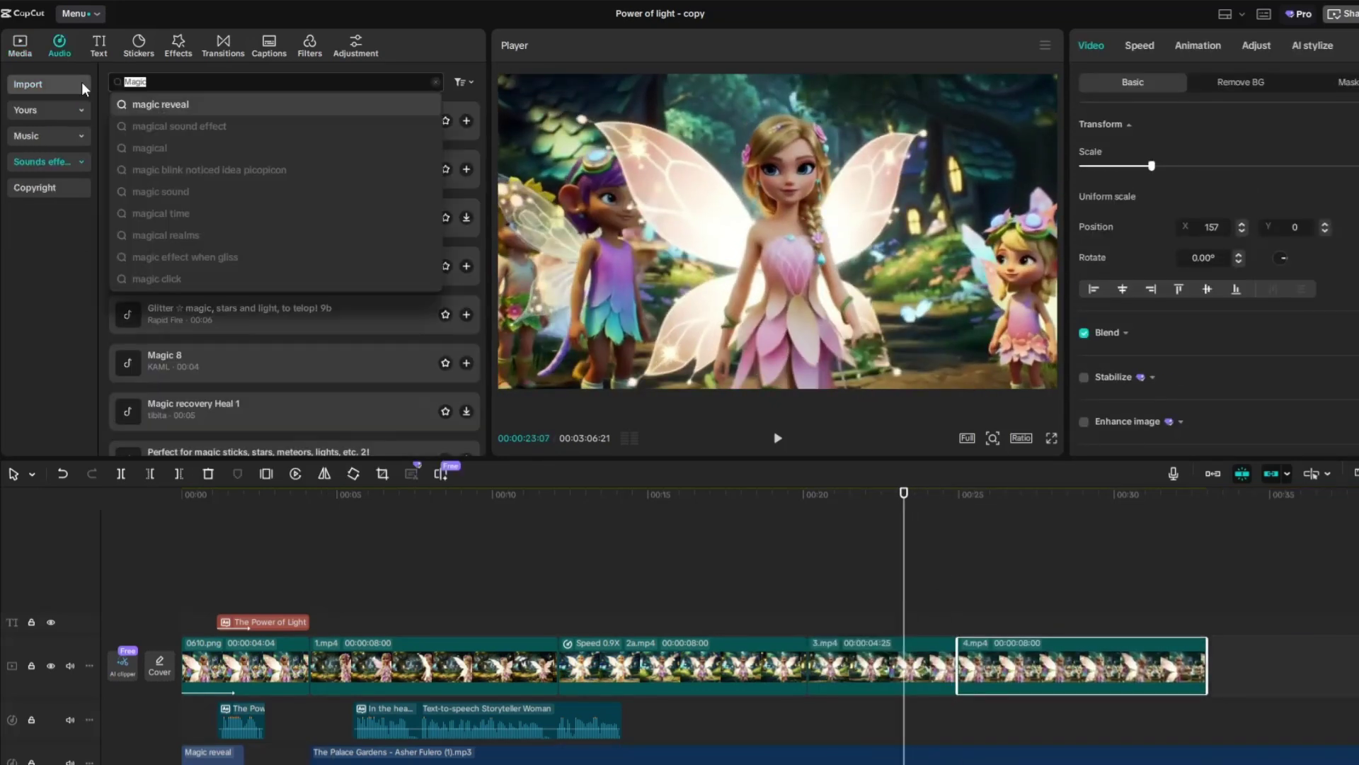
Step: Preview the Magic results and add the Light Magic sound effect at the playhead
scroll(129, 396, down, 2)
click(129, 417)
scroll(129, 320, down, 4)
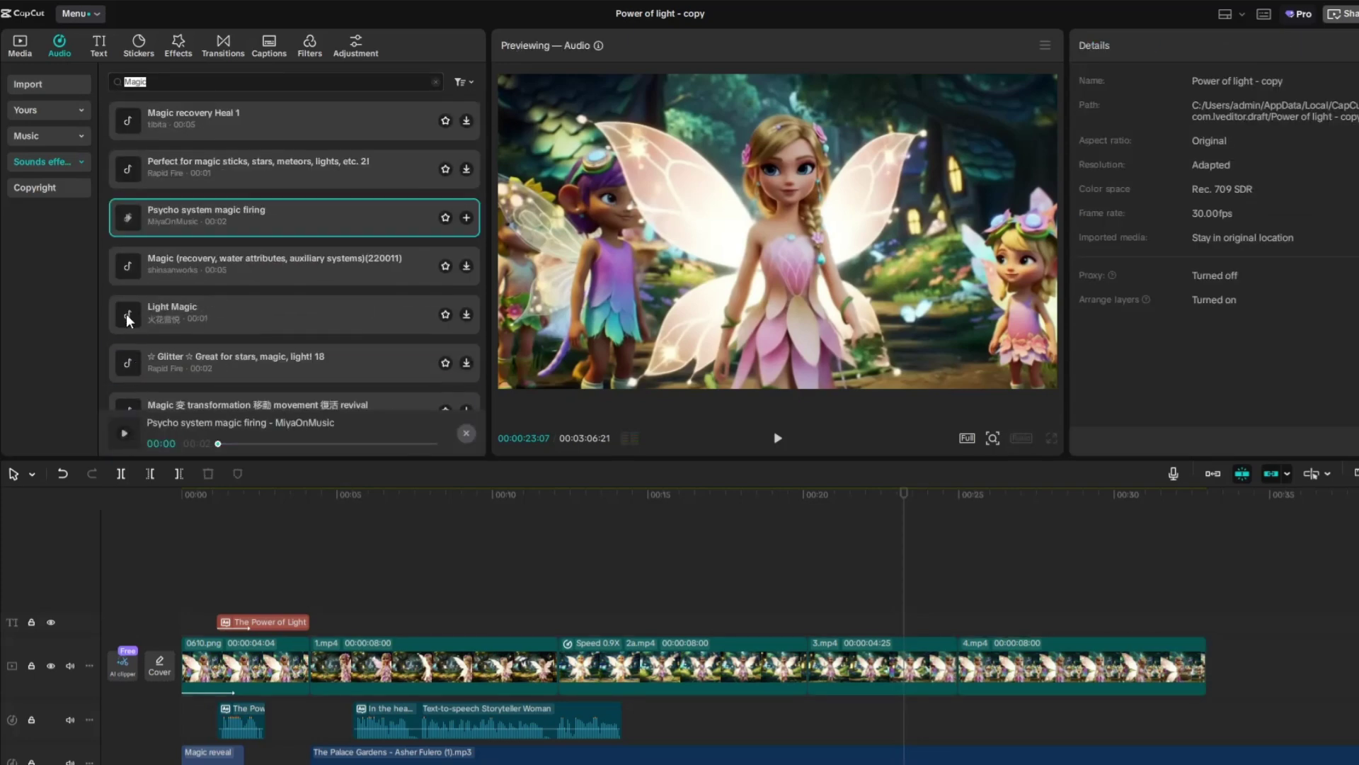
click(129, 320)
click(466, 315)
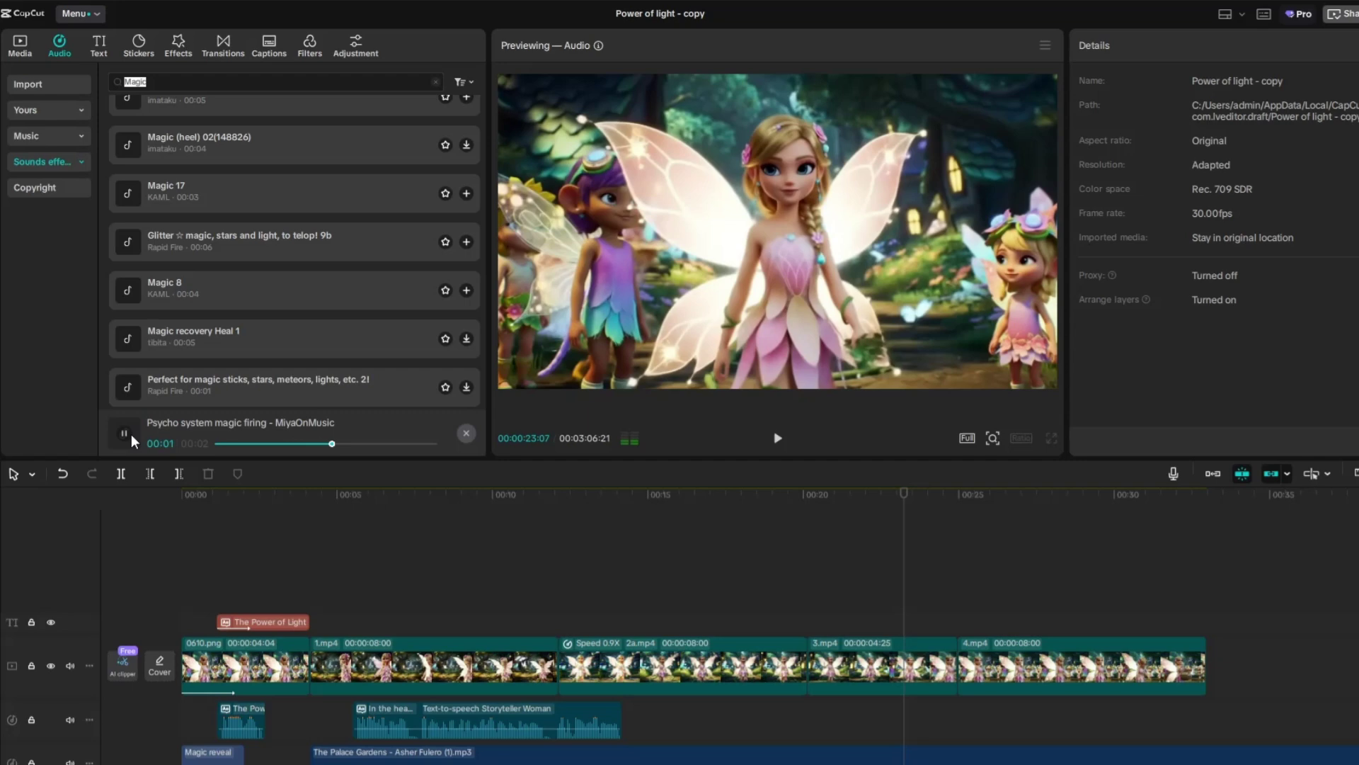
scroll(129, 320, down, 4)
click(129, 320)
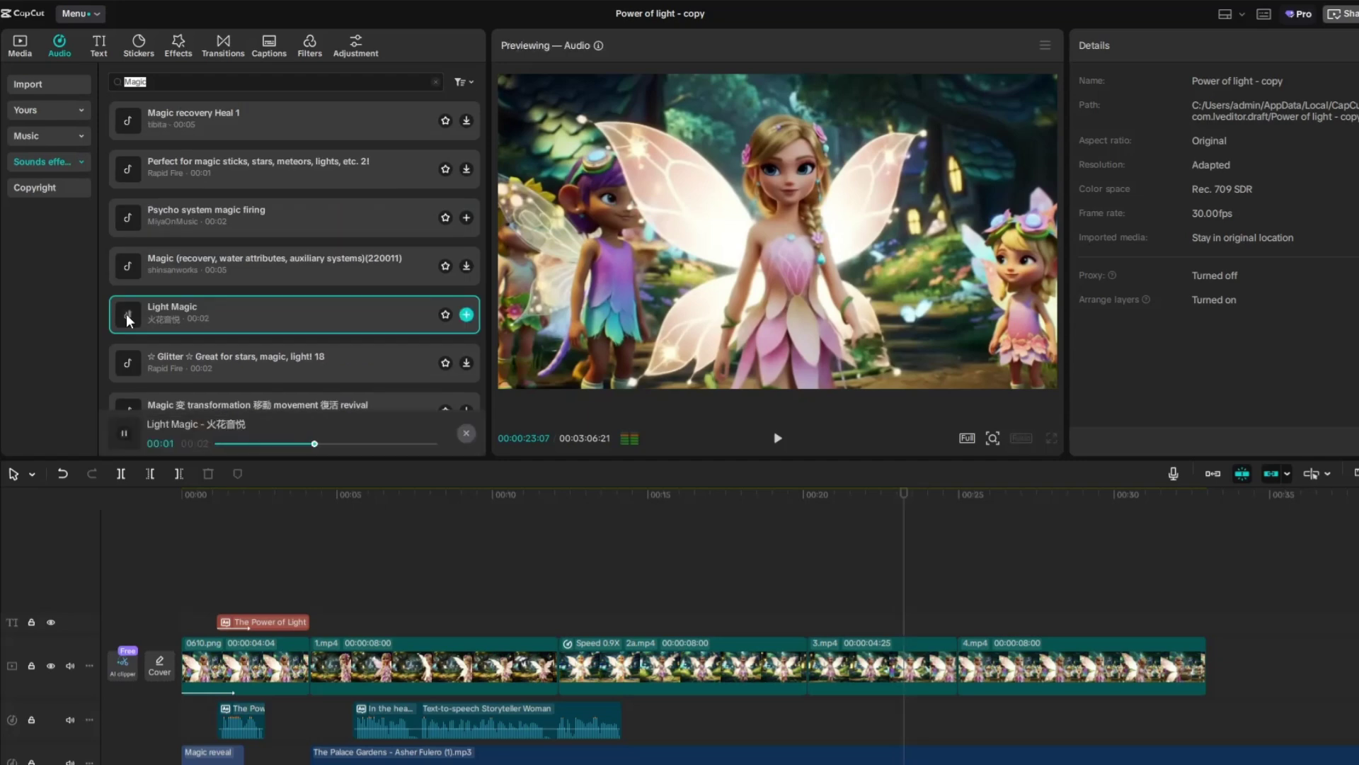
click(466, 314)
click(778, 437)
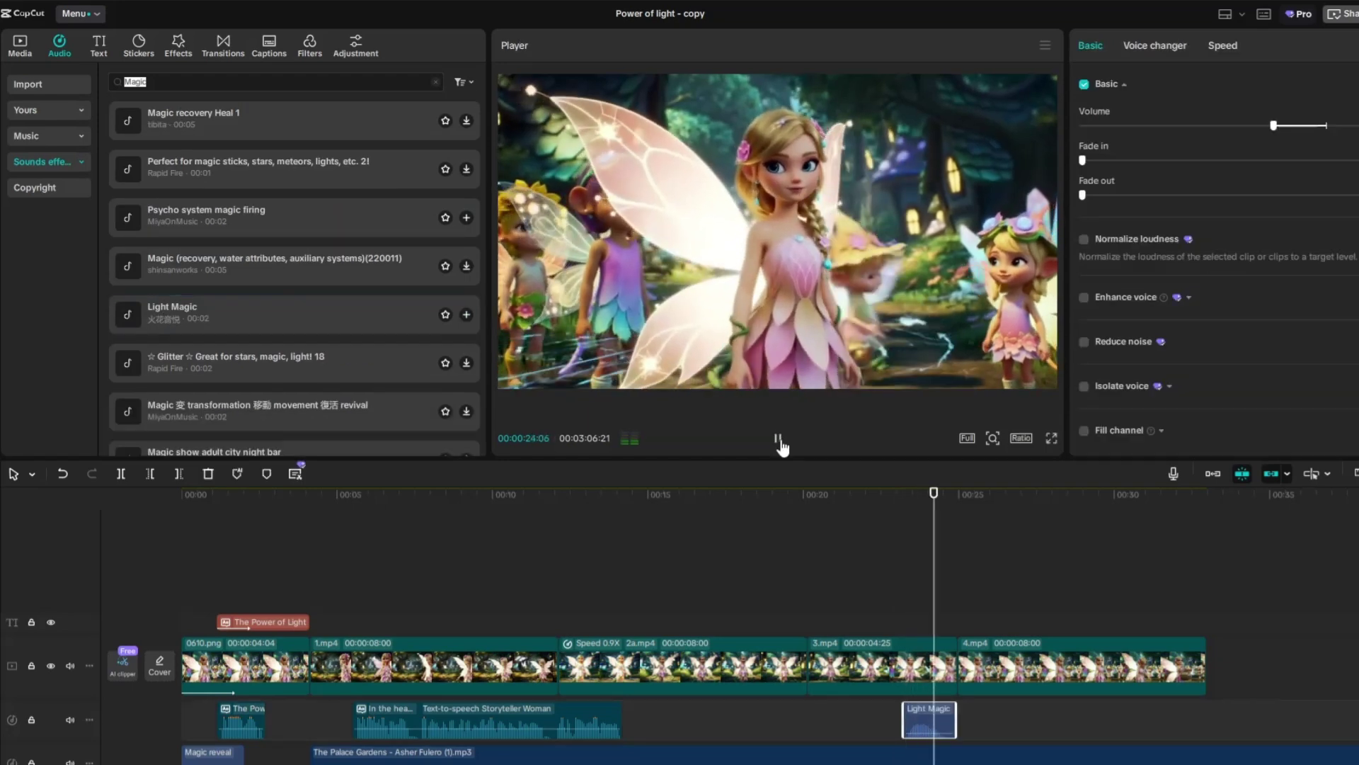
click(779, 440)
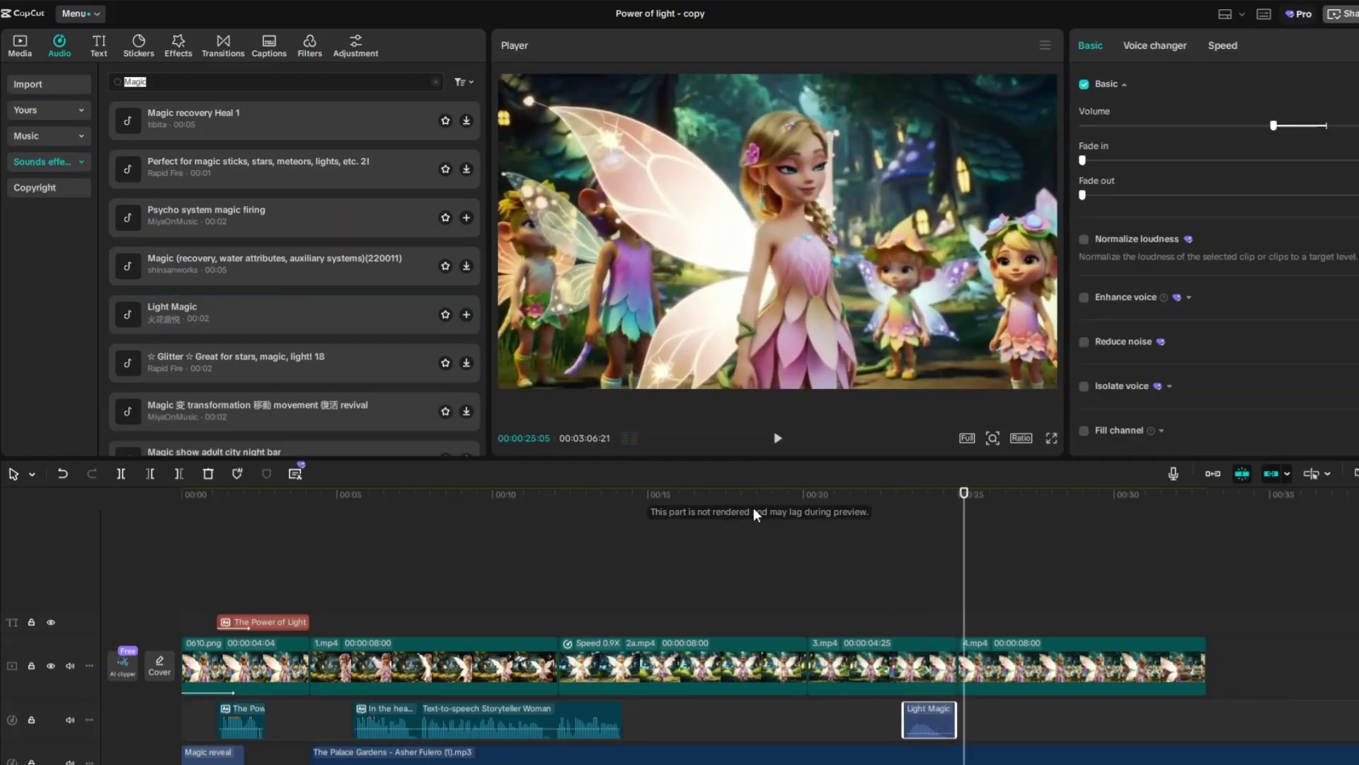
Step: Add the Glitter sound effect at about 00:24:14
click(960, 560)
drag(960, 560, 943, 568)
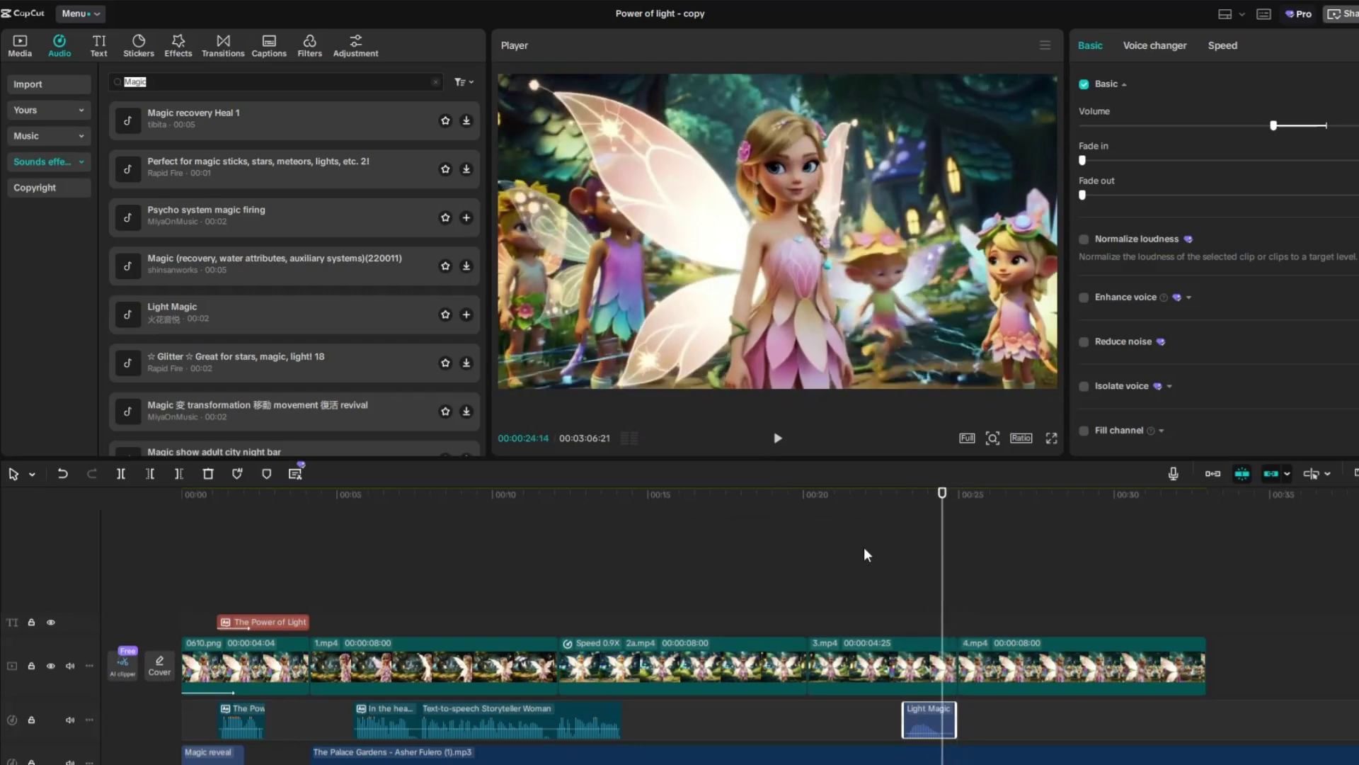
click(99, 45)
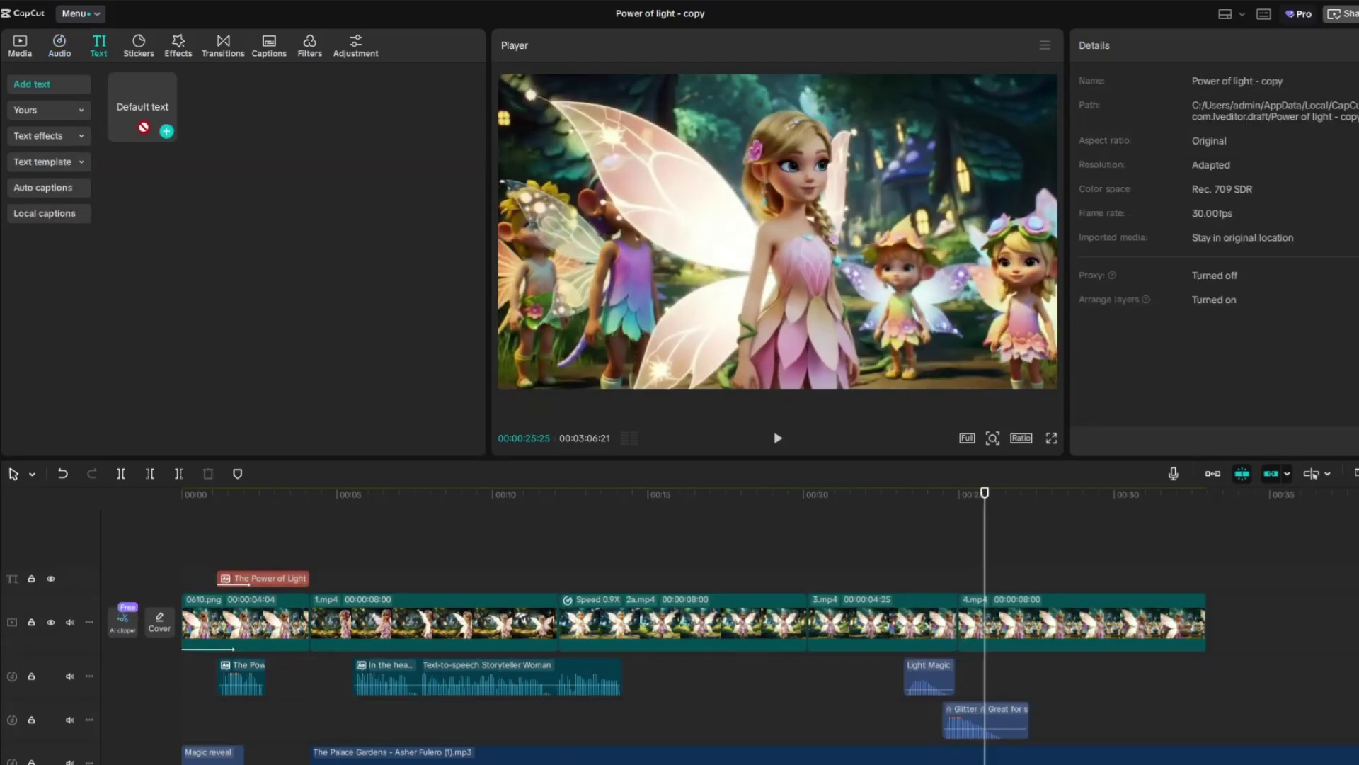
Step: Drop a default text clip over 4.mp4 and copy the fairy child's script line
drag(142, 106, 984, 586)
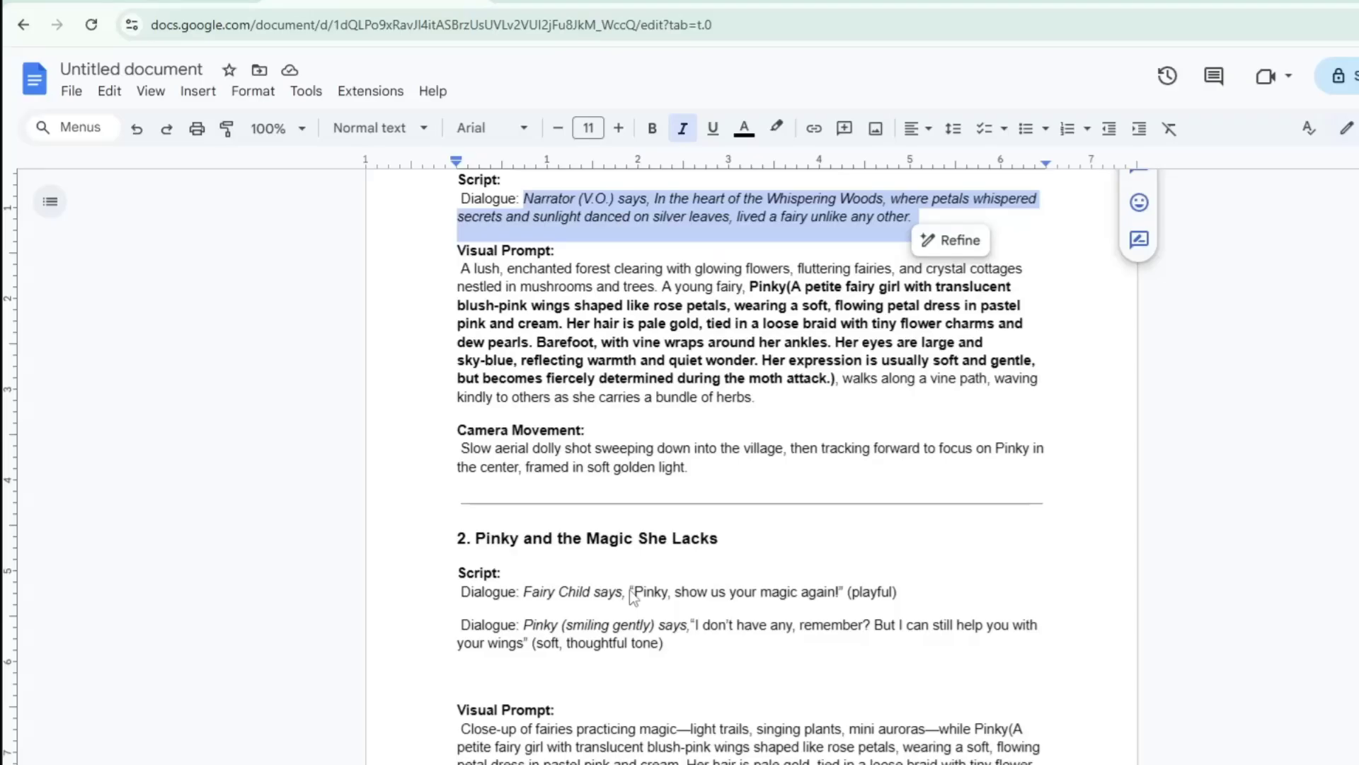
drag(630, 592, 839, 602)
right_click(830, 599)
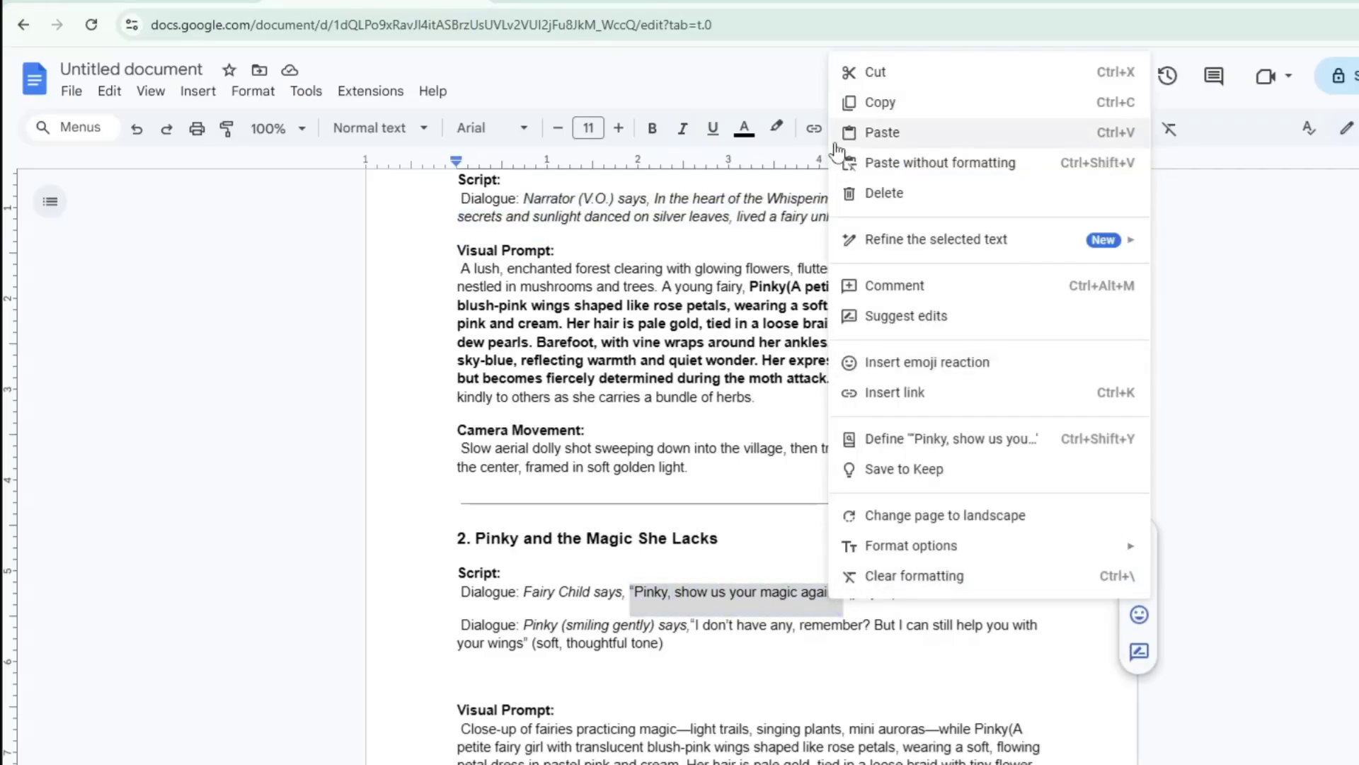
click(873, 114)
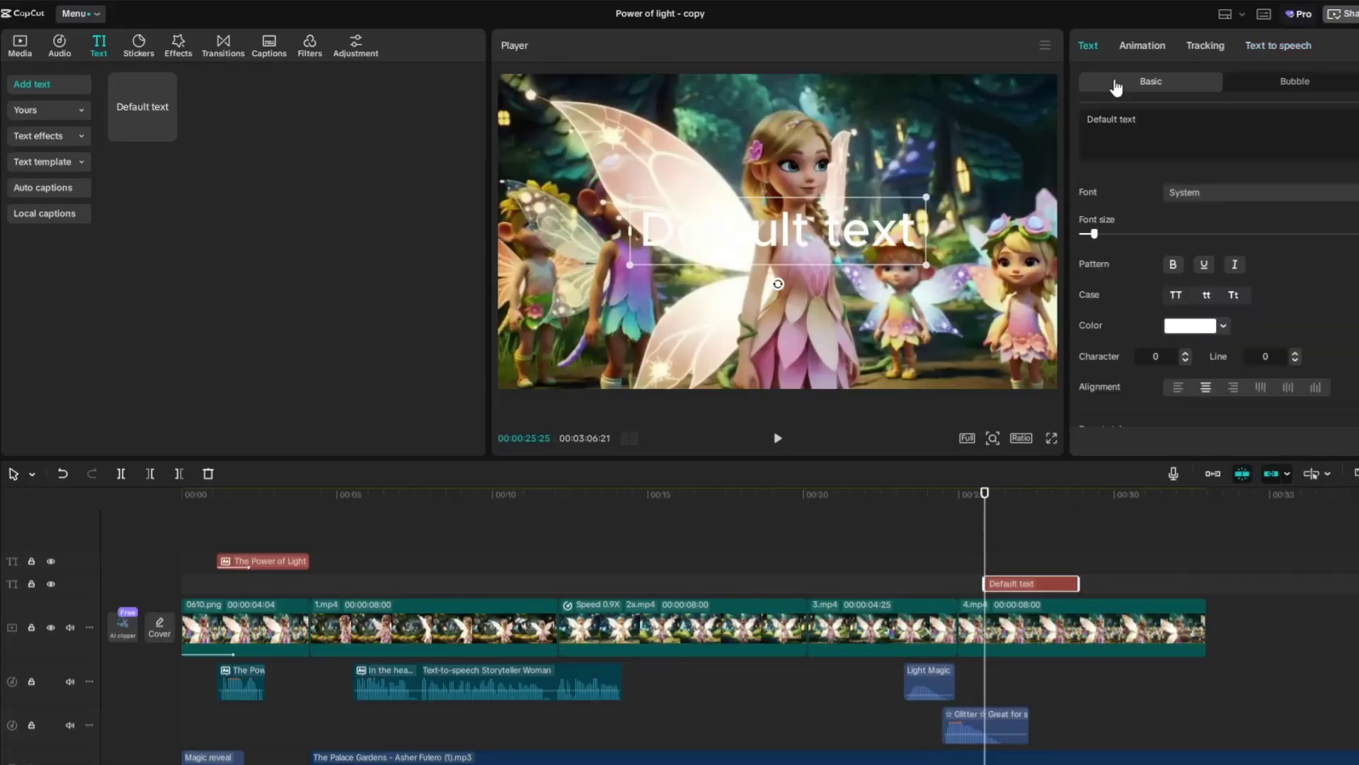
Step: Paste 'Pinky, show us your magic again!' into the caption and voice it as Adorable Girl
click(1172, 133)
key(ctrl+v)
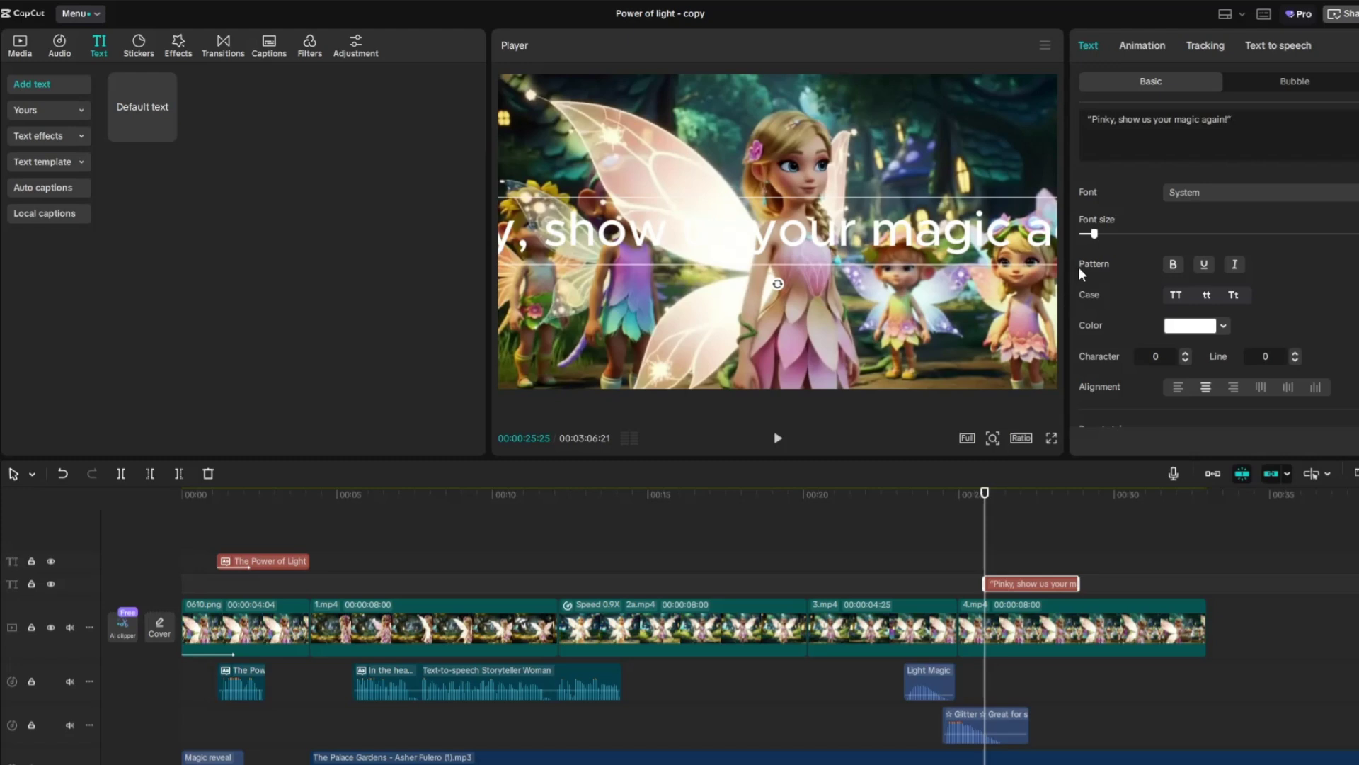
click(1286, 47)
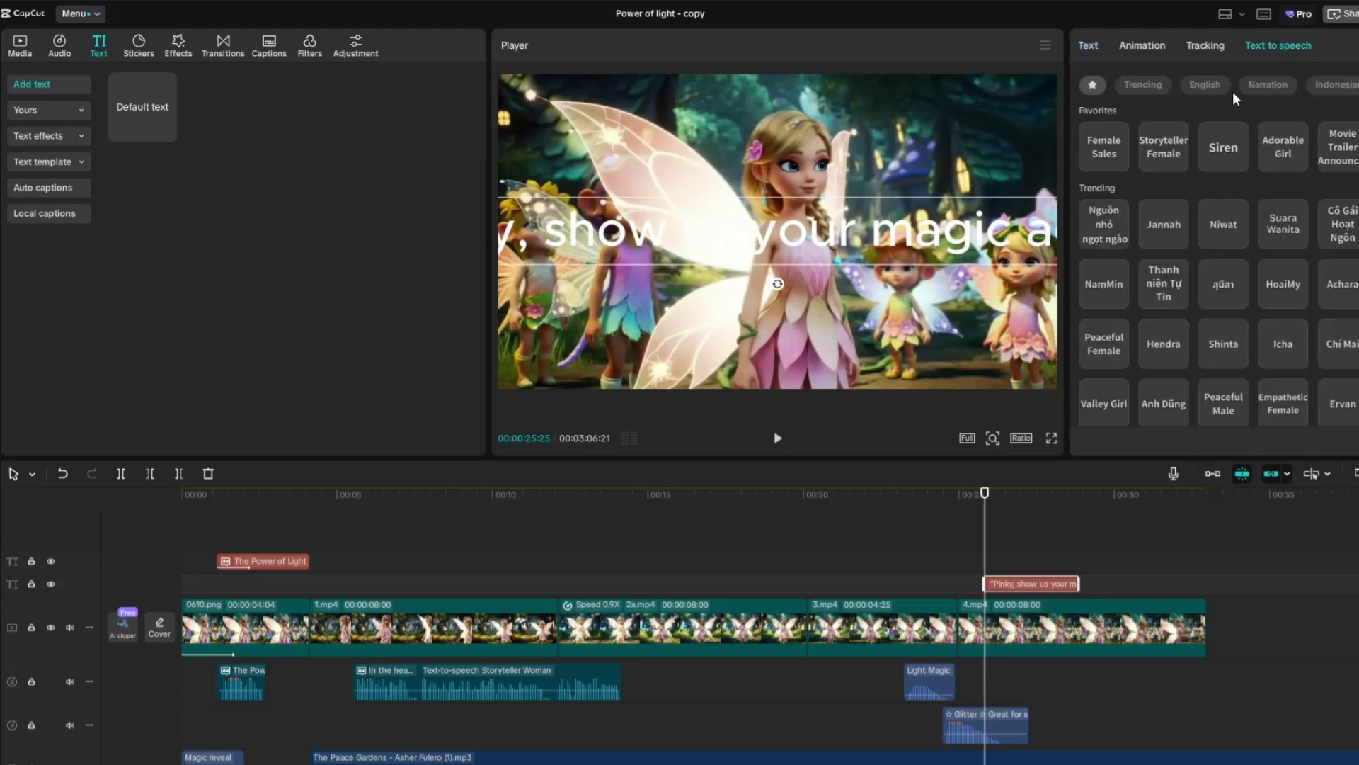
click(1279, 152)
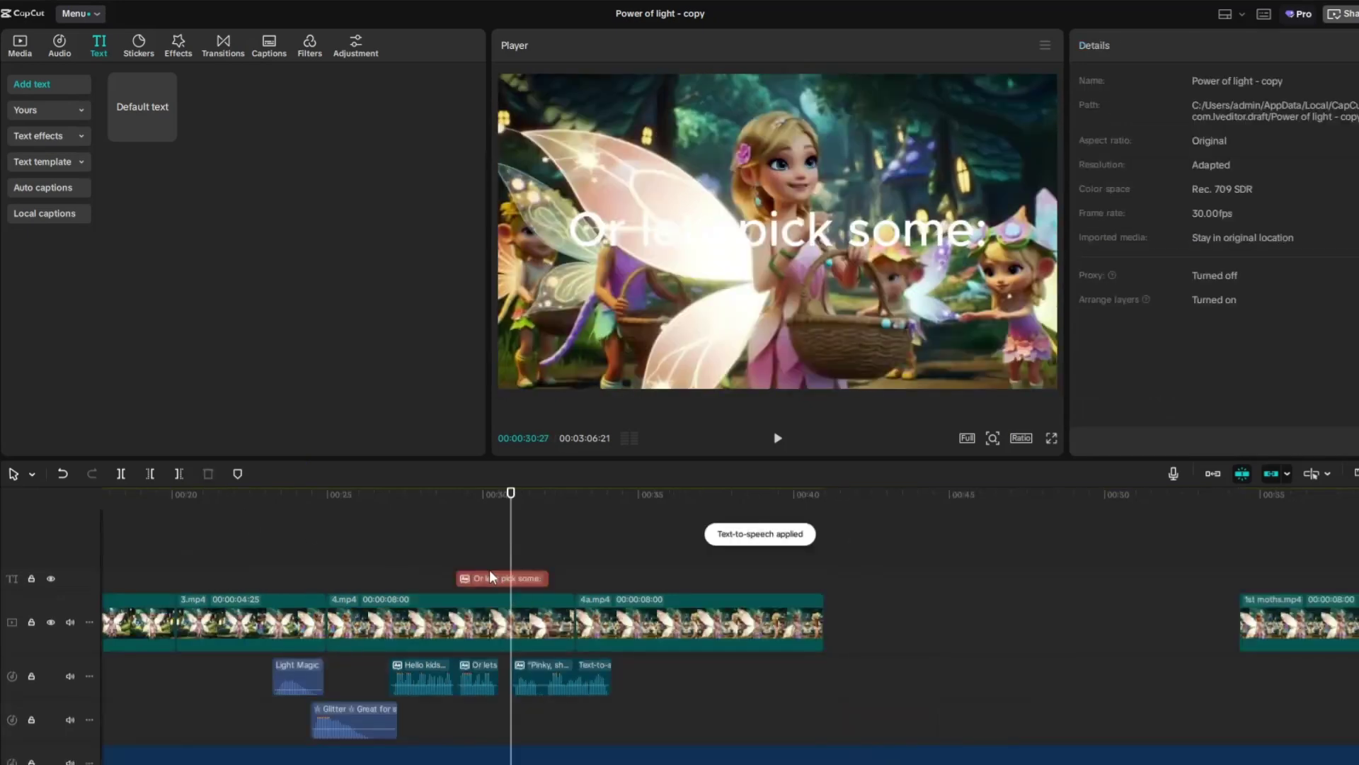
Step: Delete the 'Or lets pick some:' caption near 30 seconds and select Pinky's reply in the script
click(490, 575)
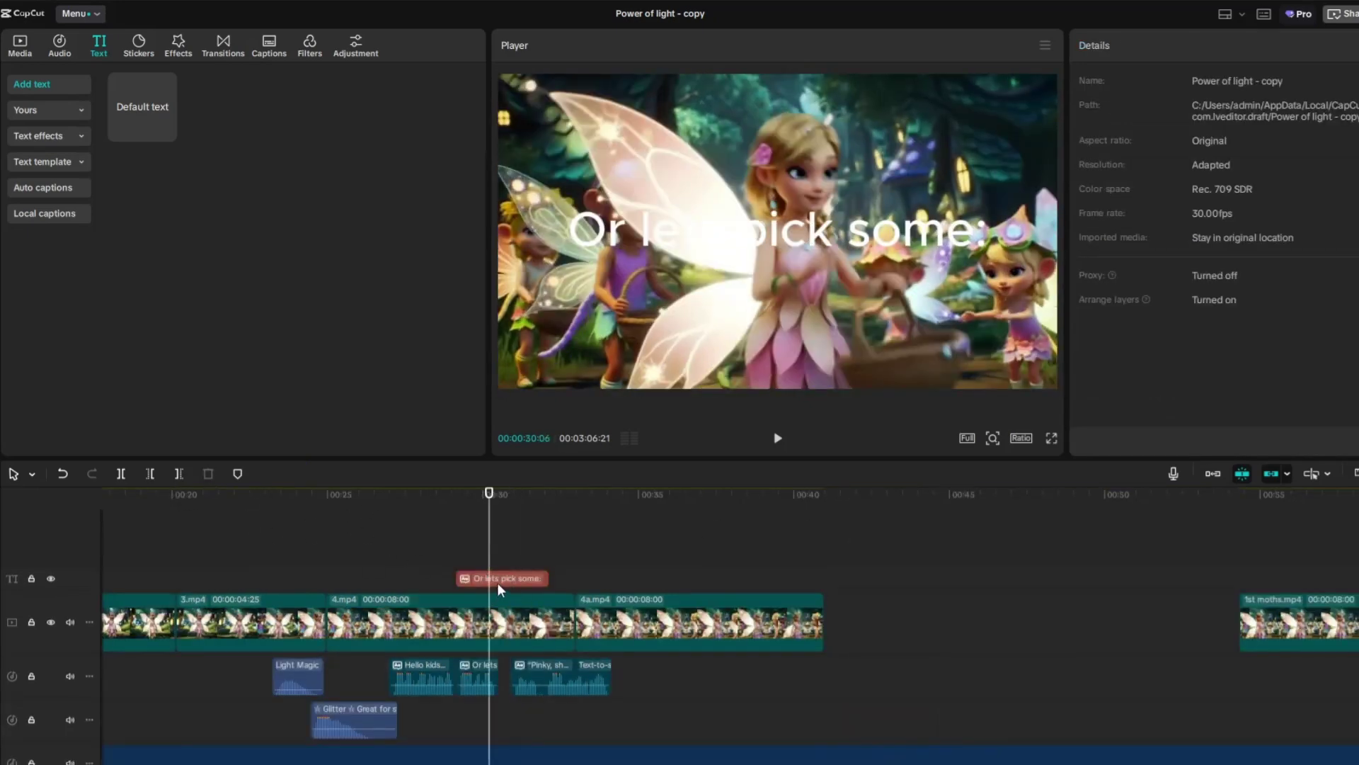
click(208, 474)
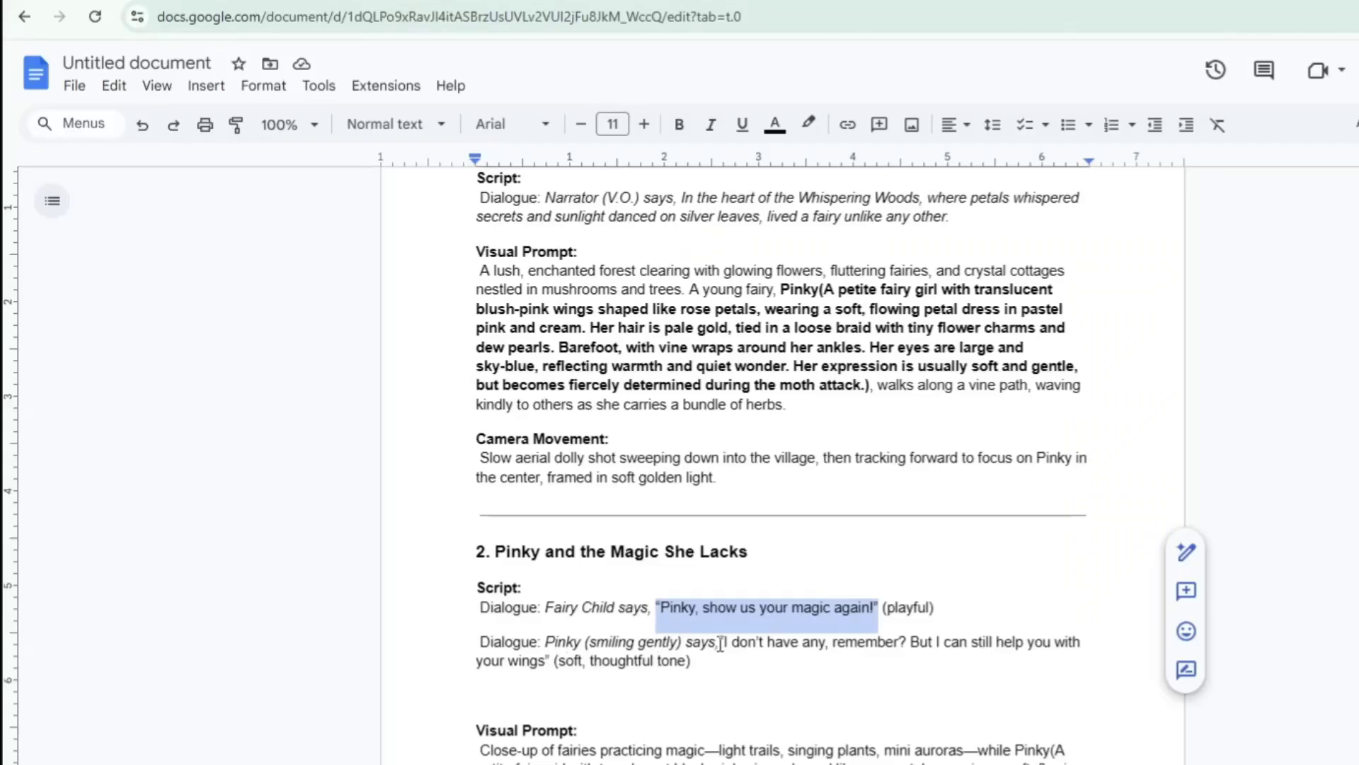
drag(722, 643, 827, 658)
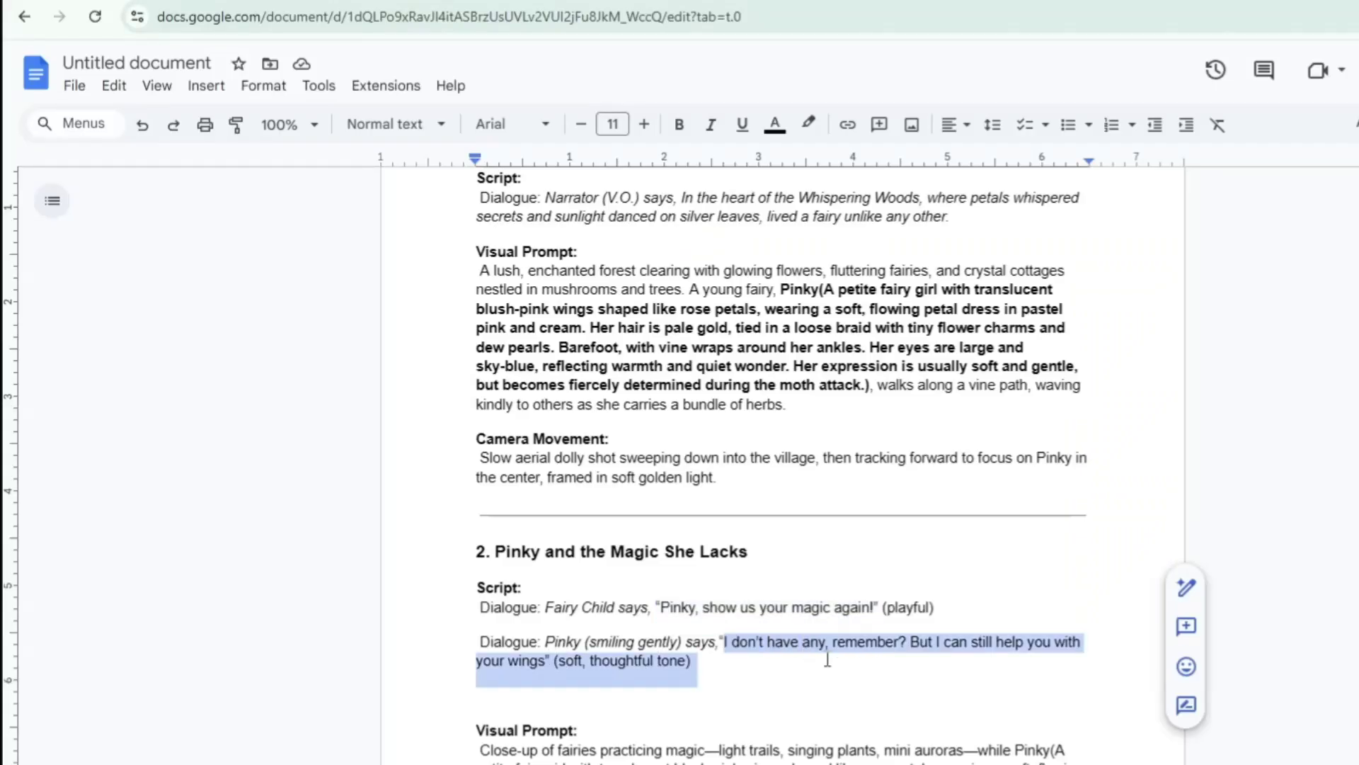
right_click(792, 653)
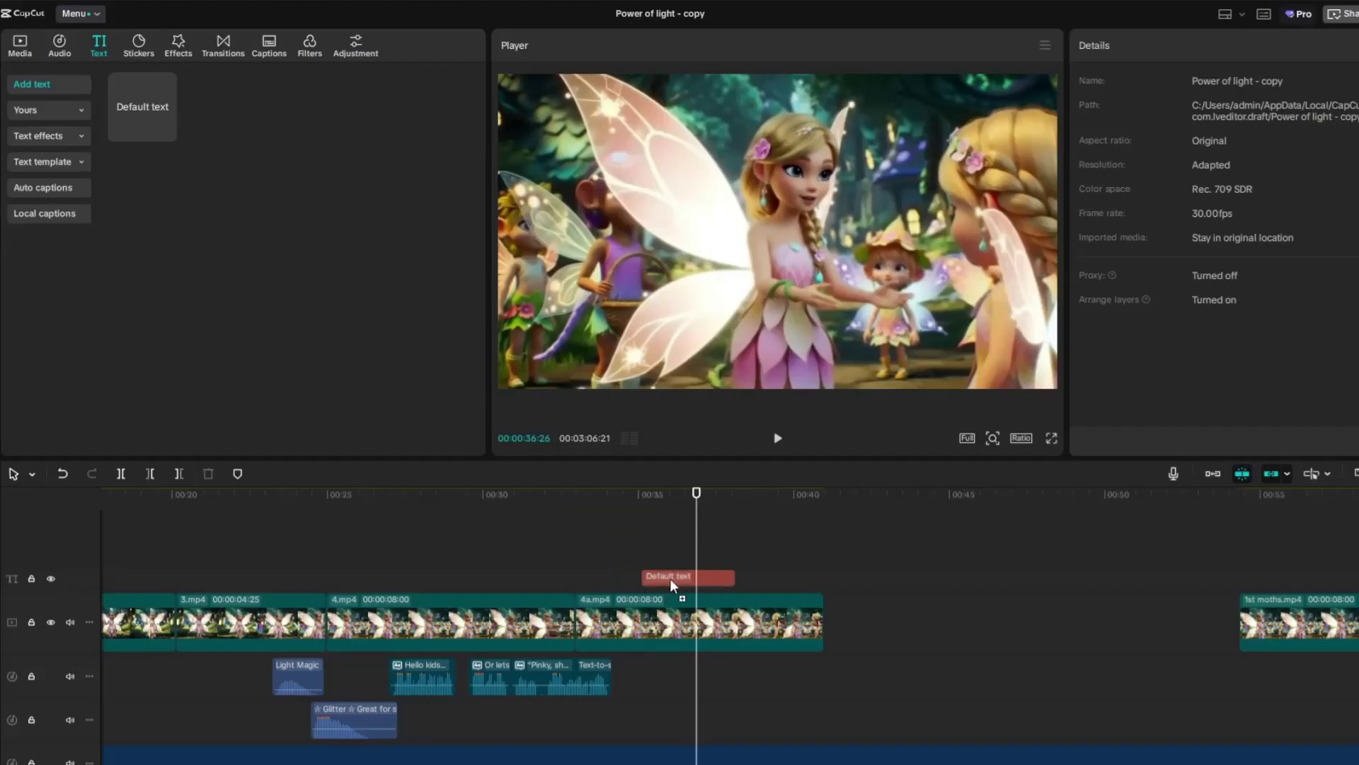
Step: Add a caption near 36 s with 'I don't have any, remember?' voiced as Female Sales
drag(670, 579, 695, 581)
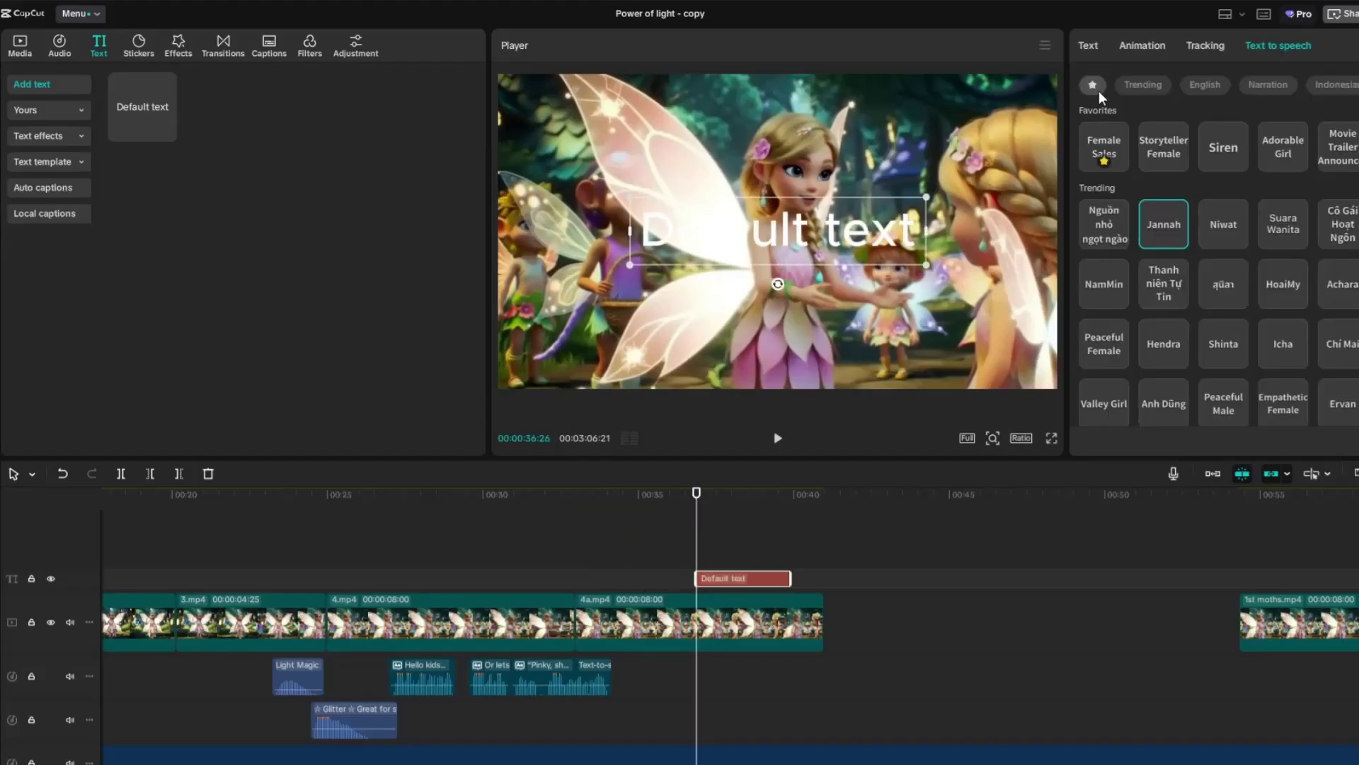
click(1088, 50)
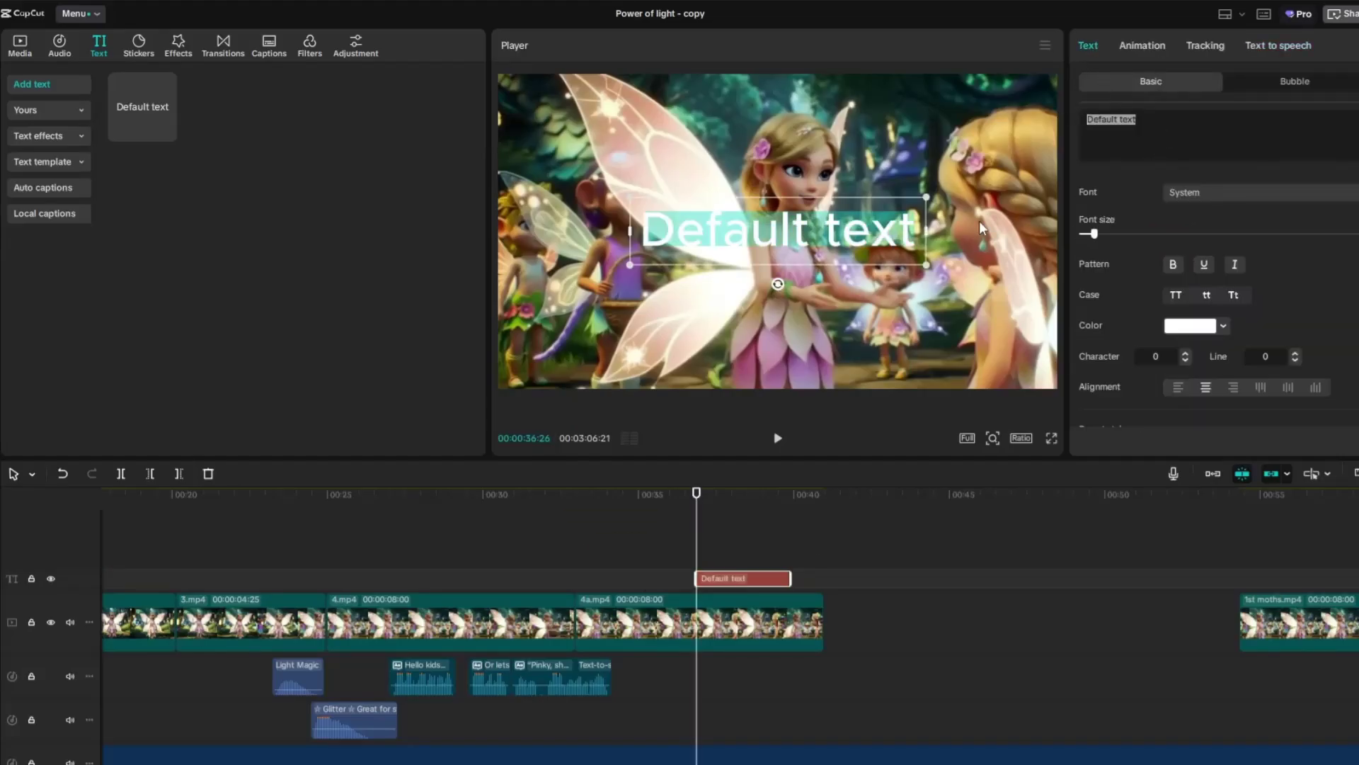
key(ctrl+v)
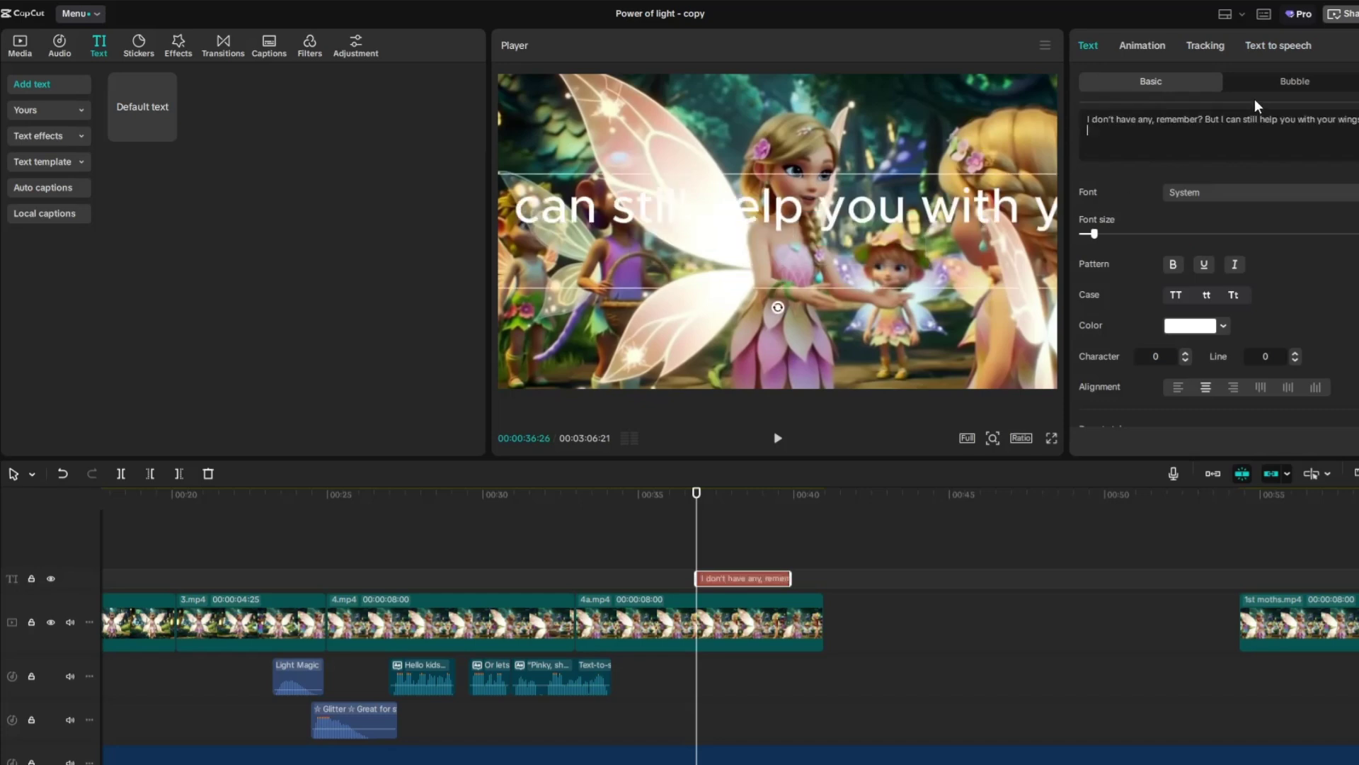
click(1294, 46)
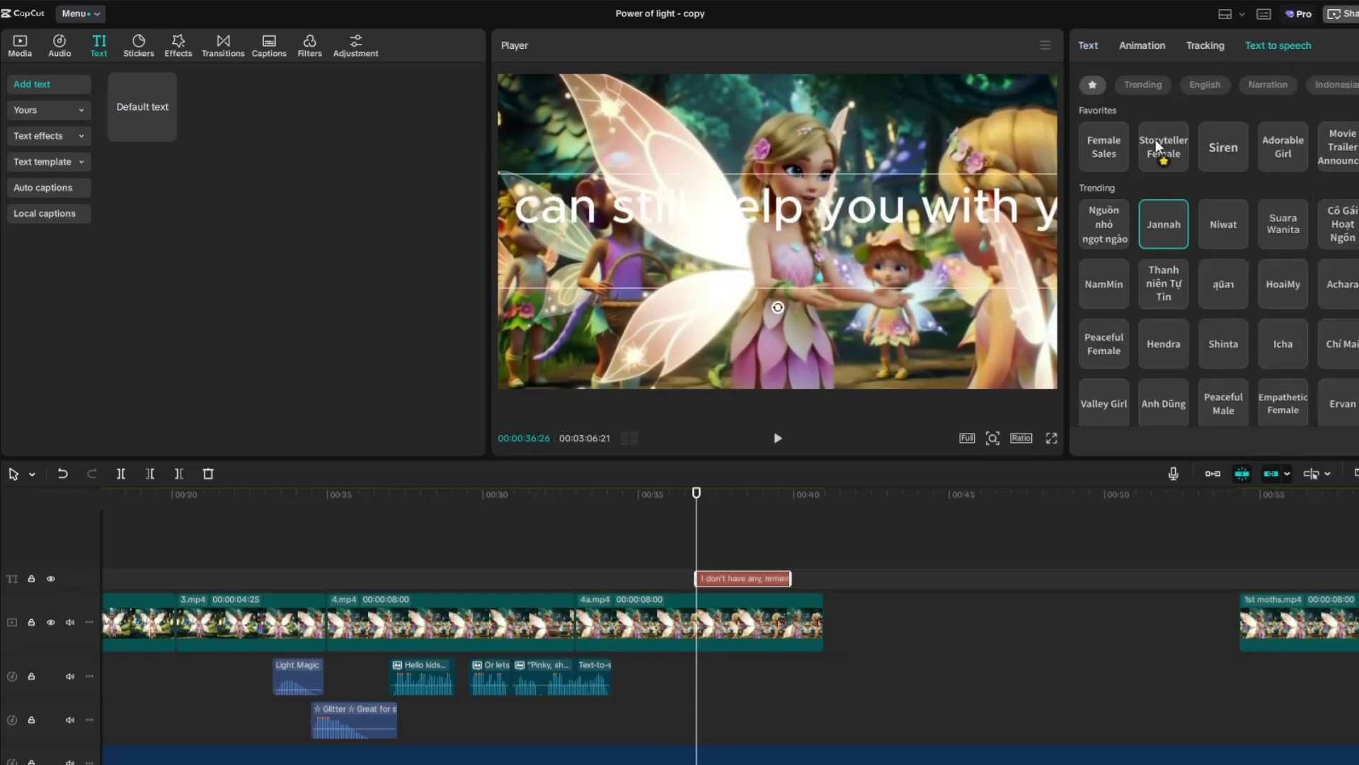
click(1118, 156)
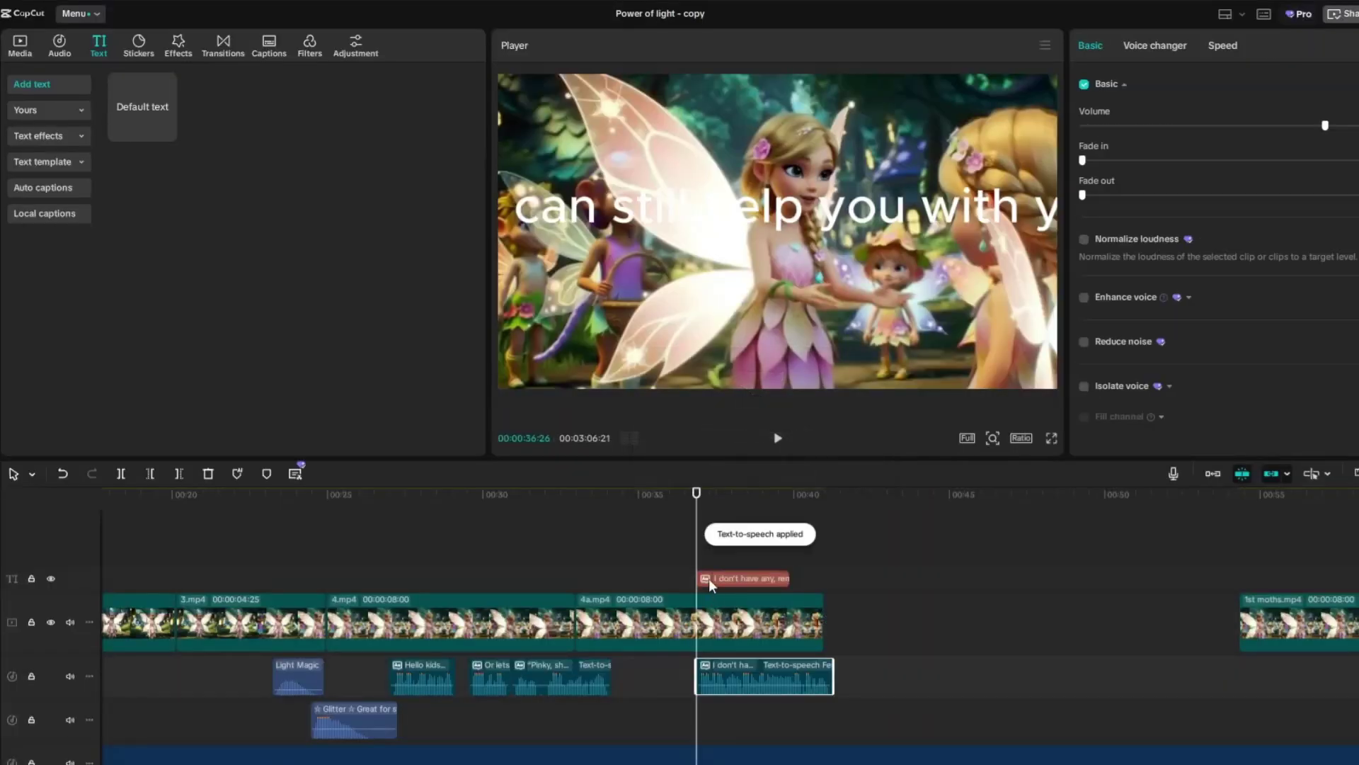
Step: Delete the leftover text clip, keep the voiceover, and select the voiceover clip at 36:18
click(724, 576)
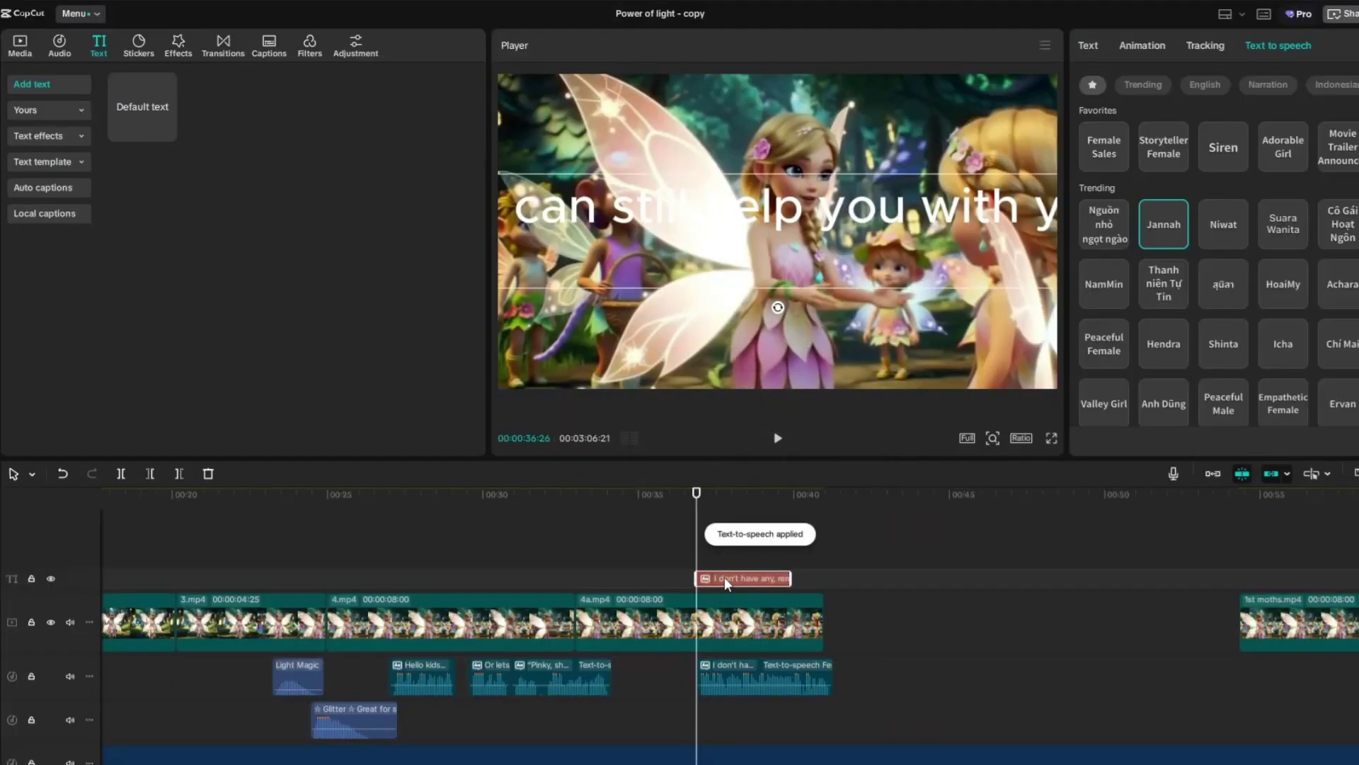
click(208, 473)
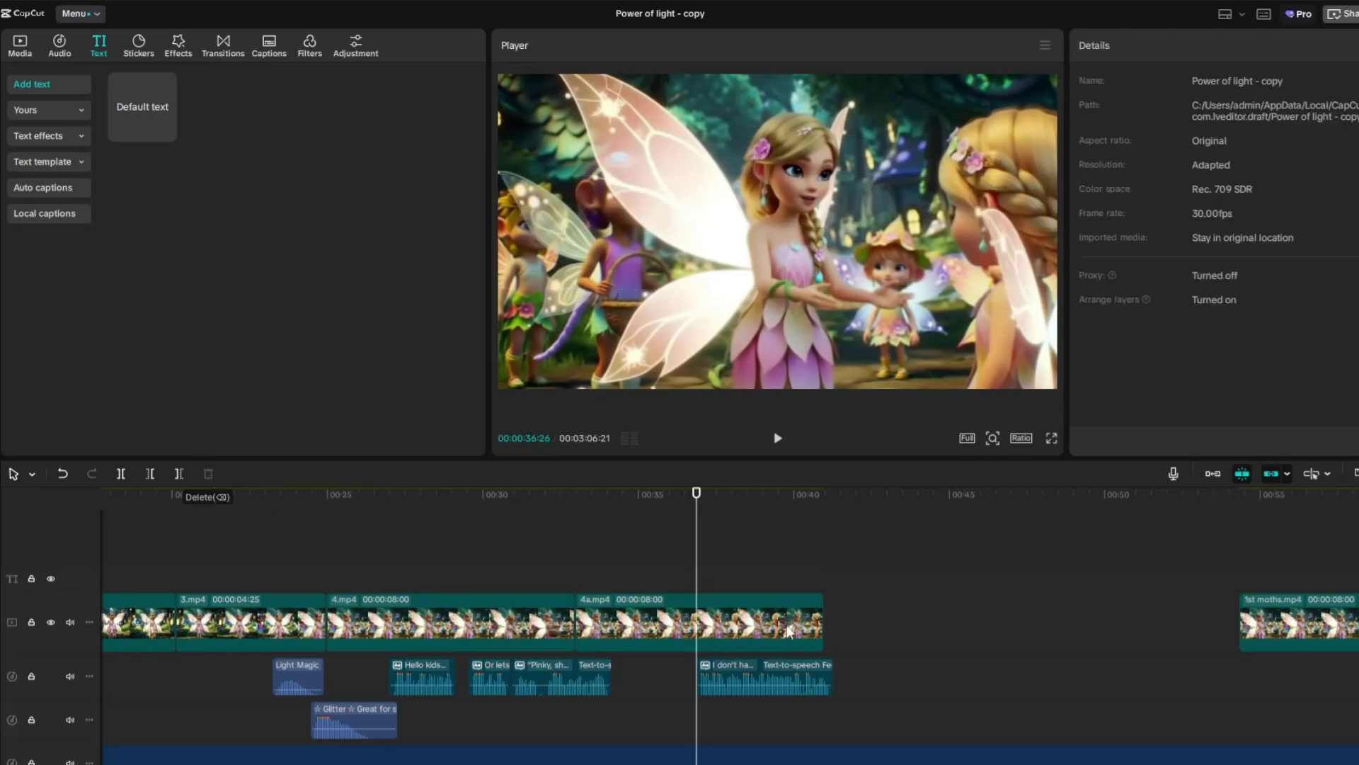
key(ctrl+z)
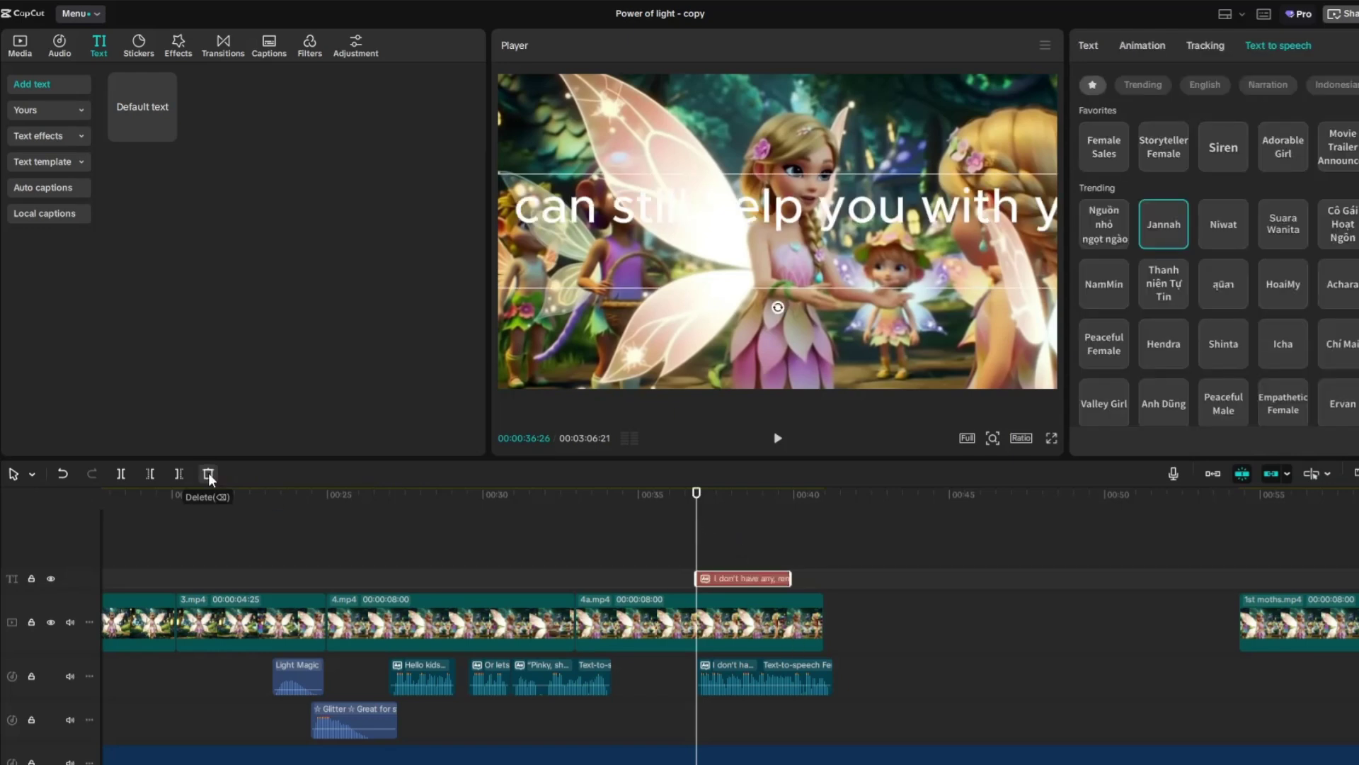
click(208, 473)
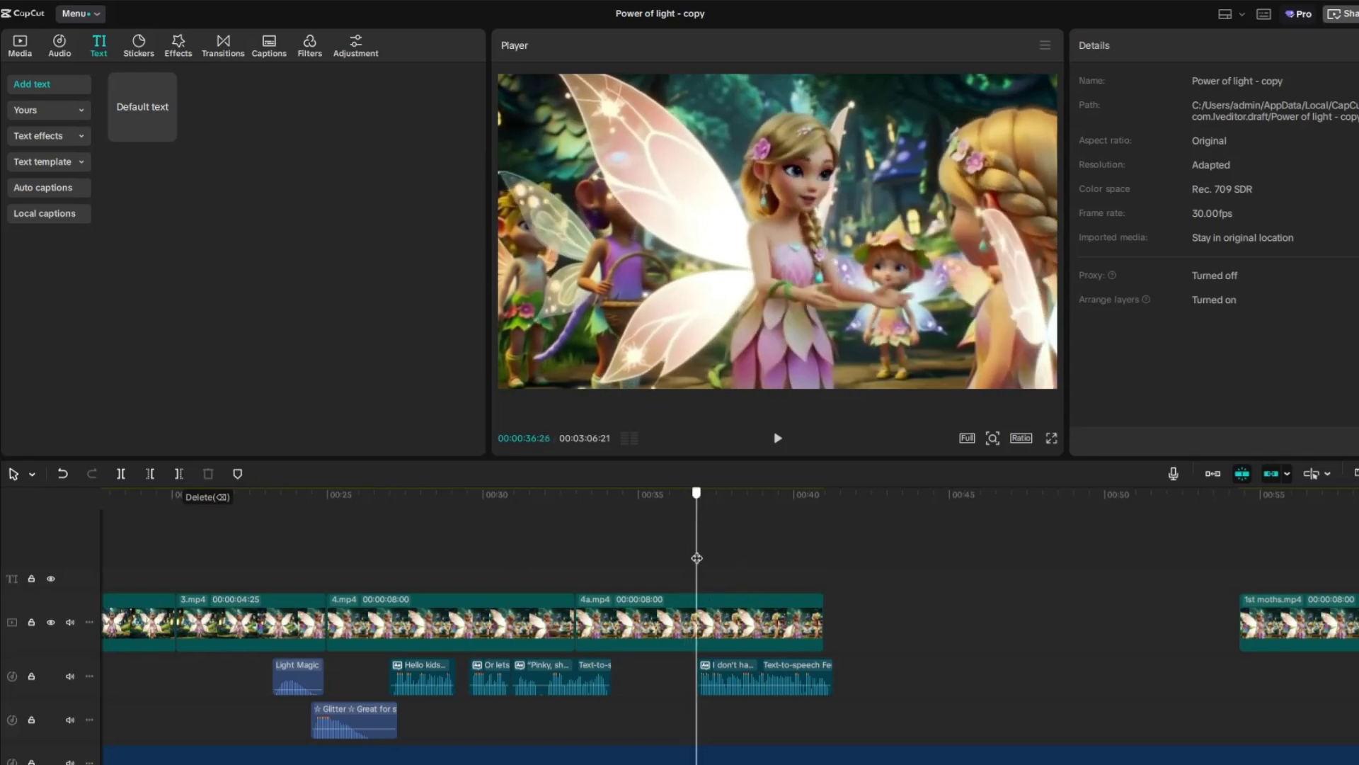
drag(694, 558, 688, 558)
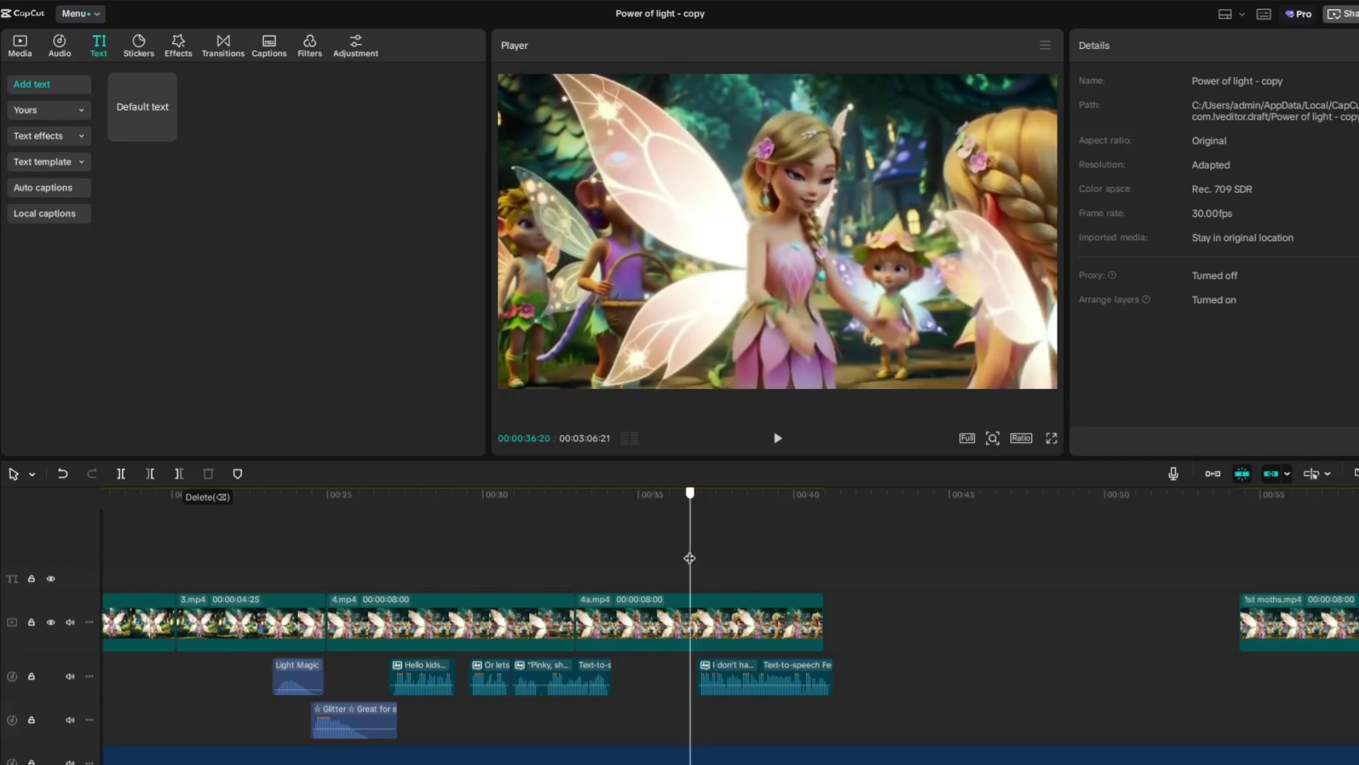
click(734, 669)
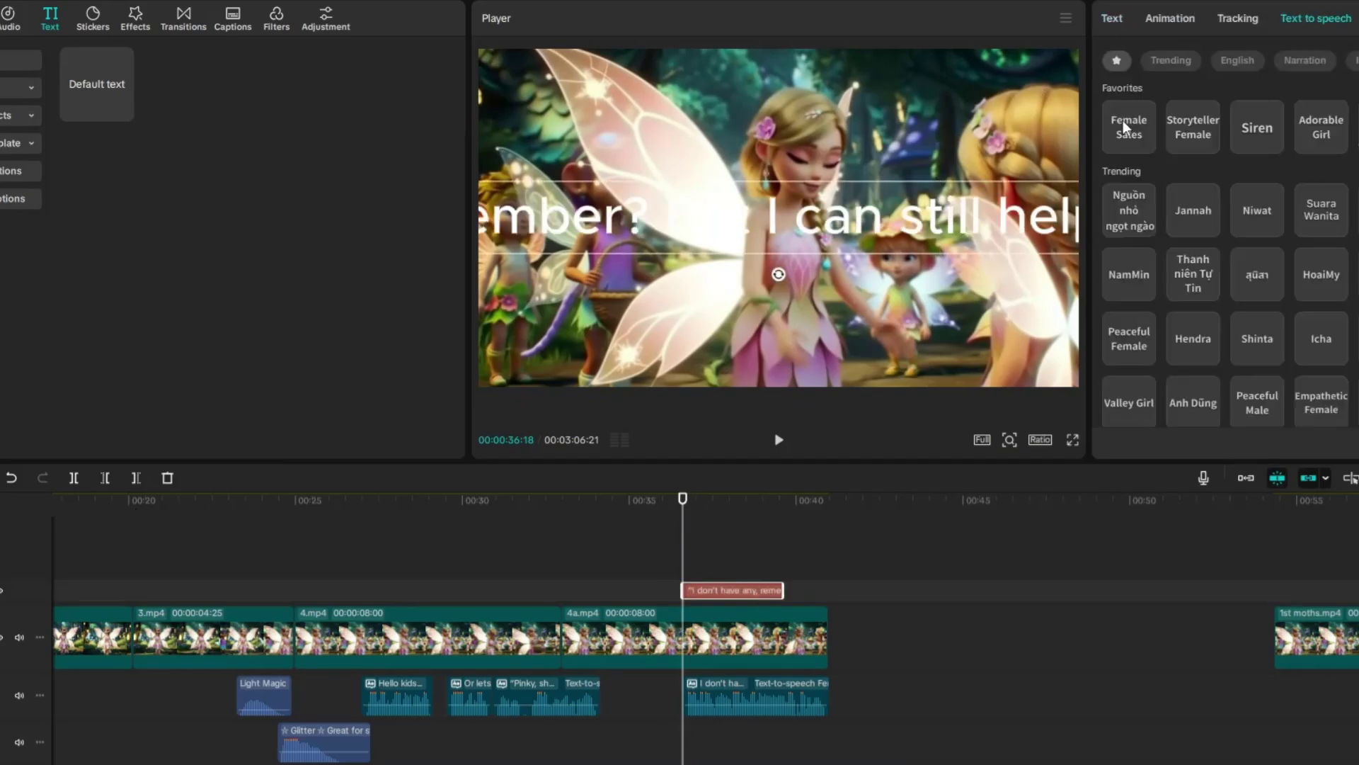
Step: Voice the quoted line with Female Sales, then review the 0610 project's timeline
click(1126, 127)
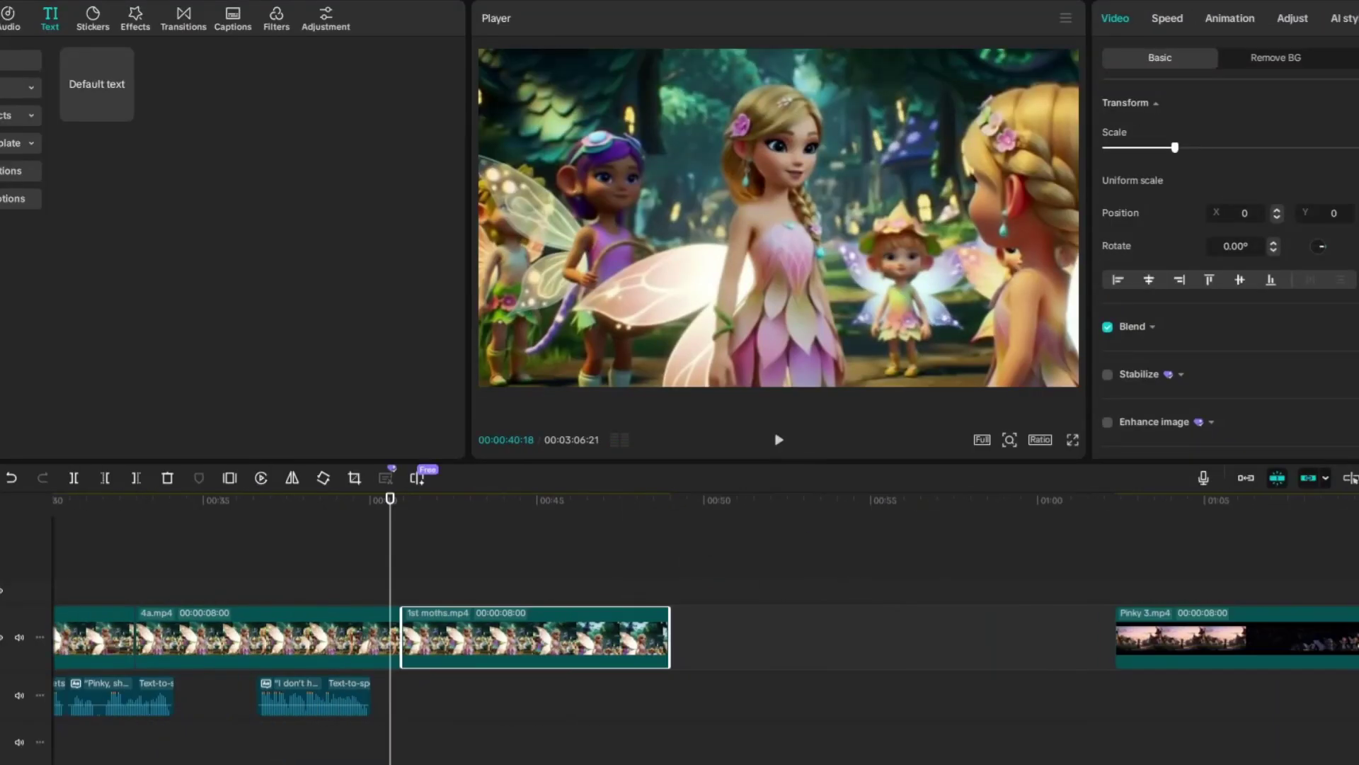
click(420, 562)
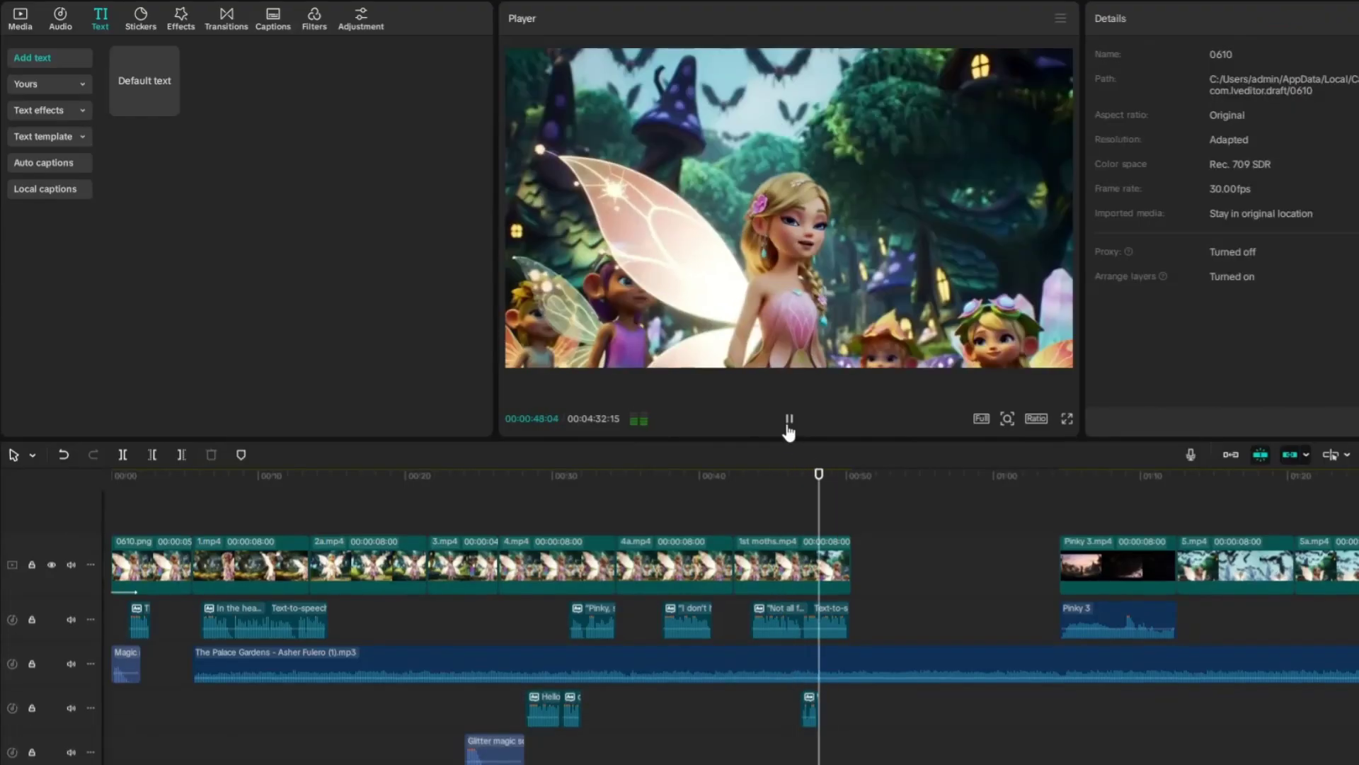
click(1096, 573)
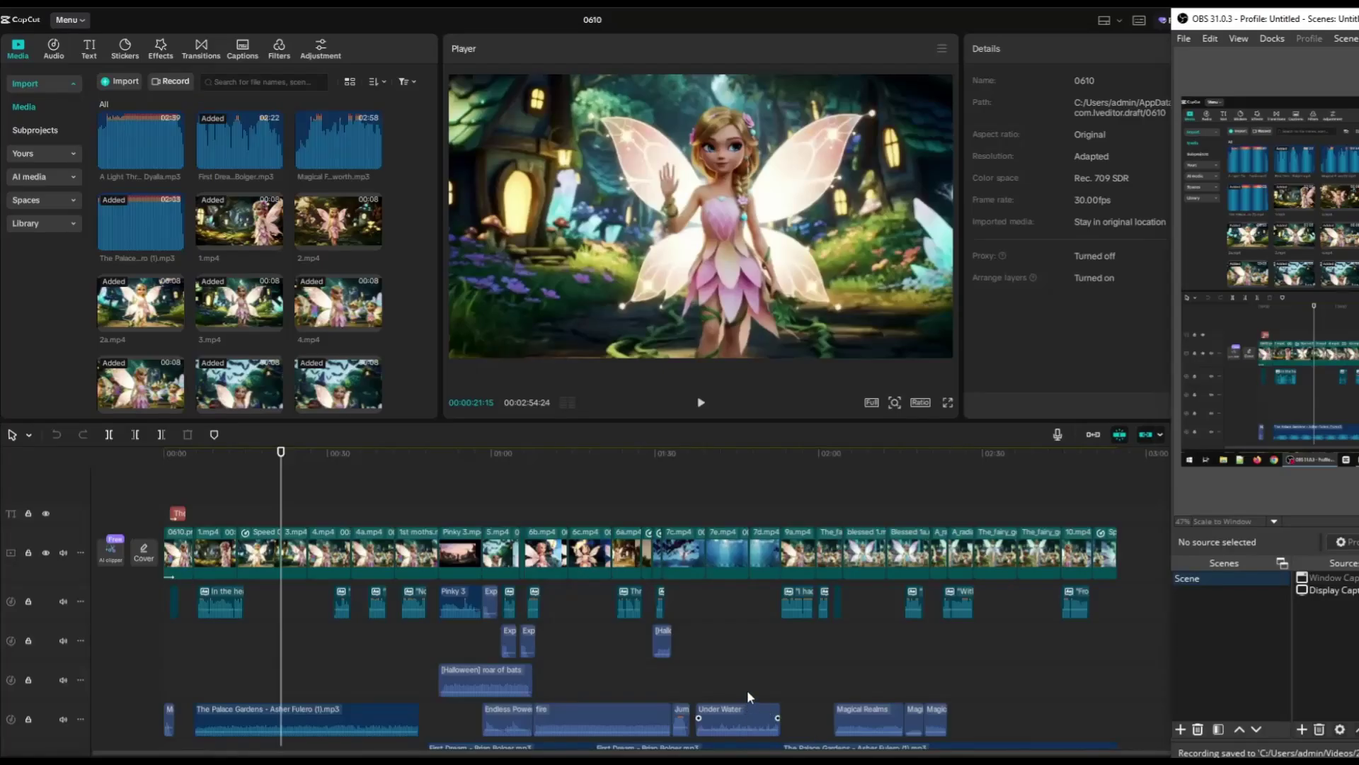
Step: Jump playback to the underwater scene at 01:47, then back to 00:13
click(750, 697)
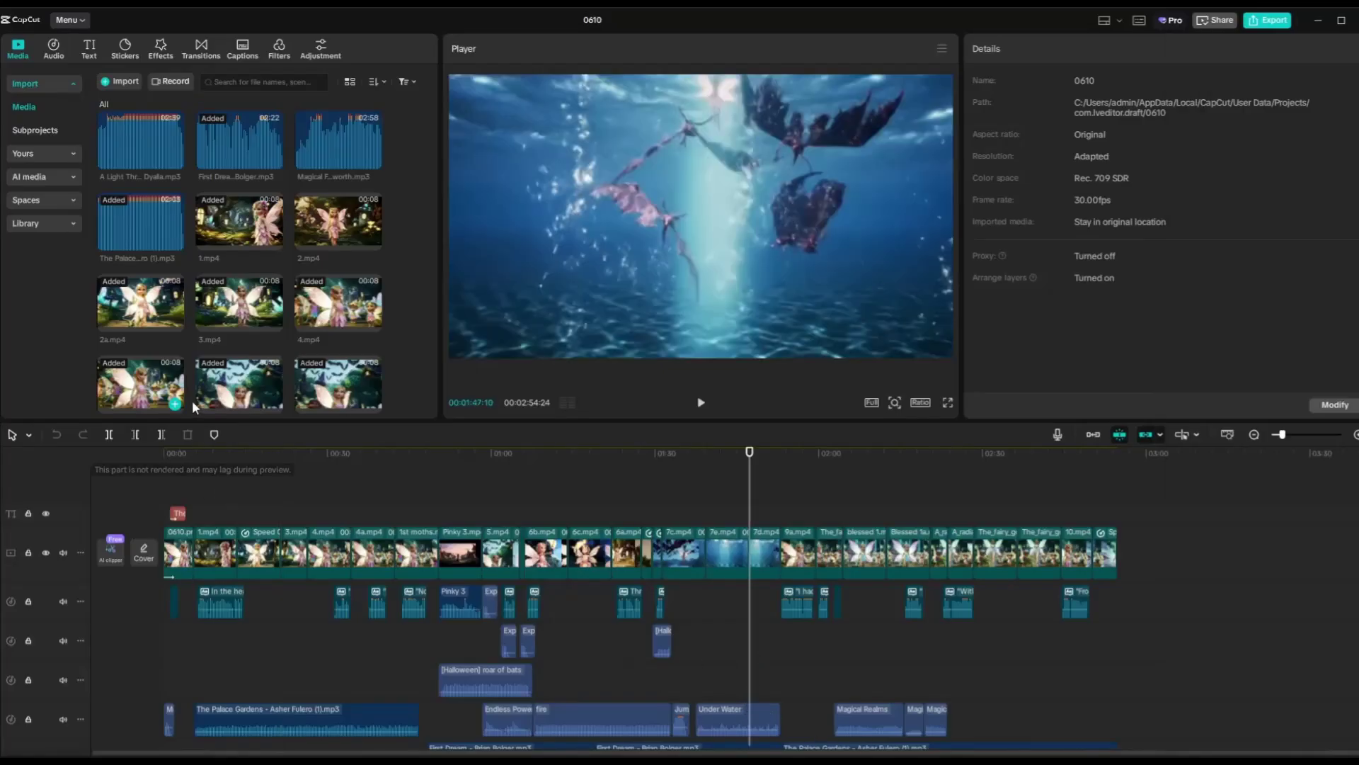
click(238, 496)
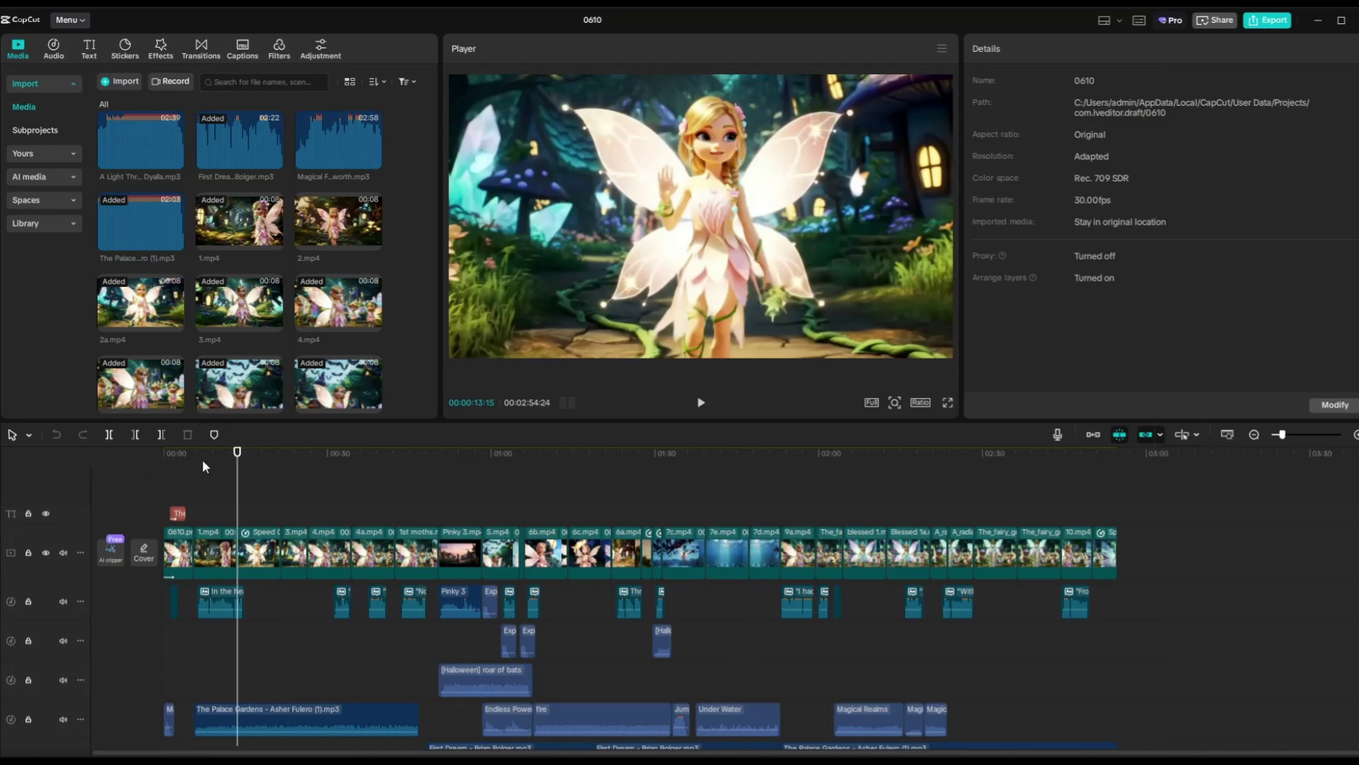
Step: Generate English auto captions from the audio and apply the FOX text template to all of them
click(243, 48)
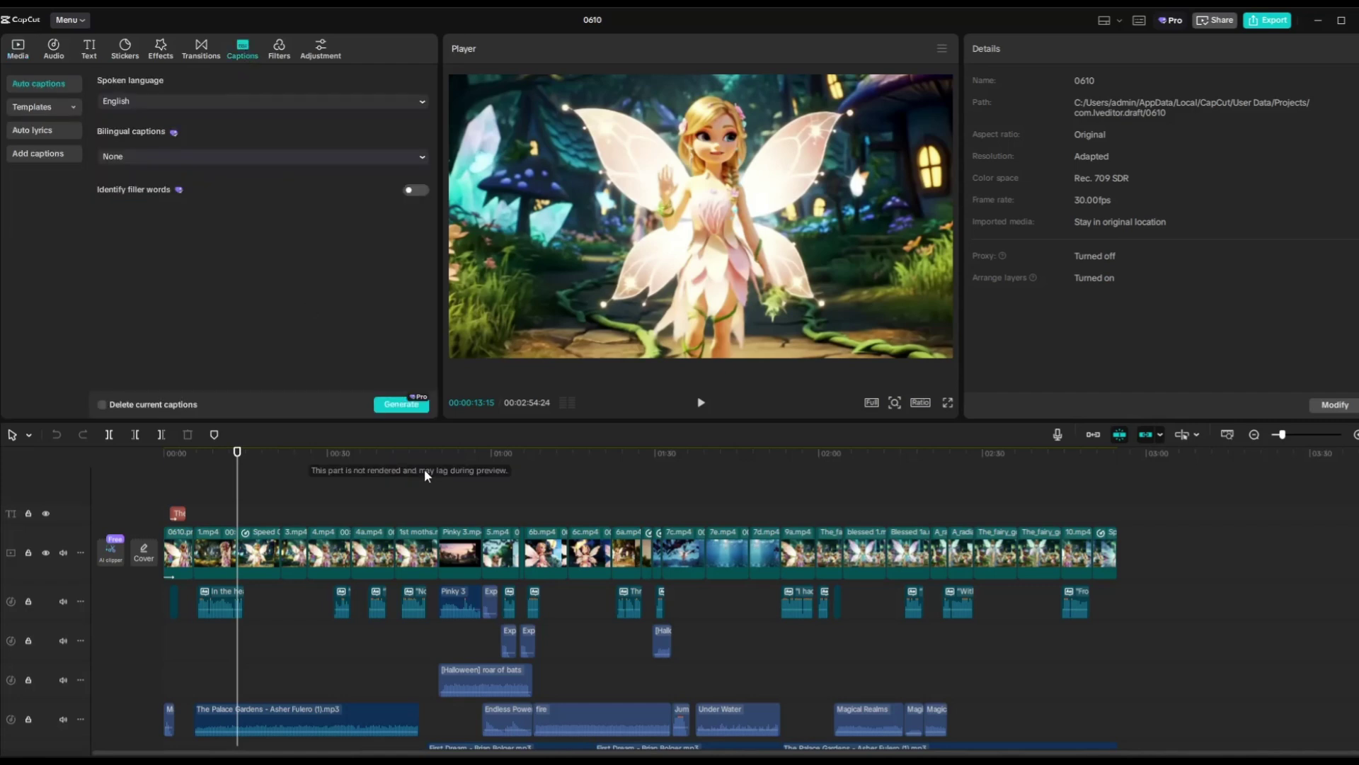
click(397, 406)
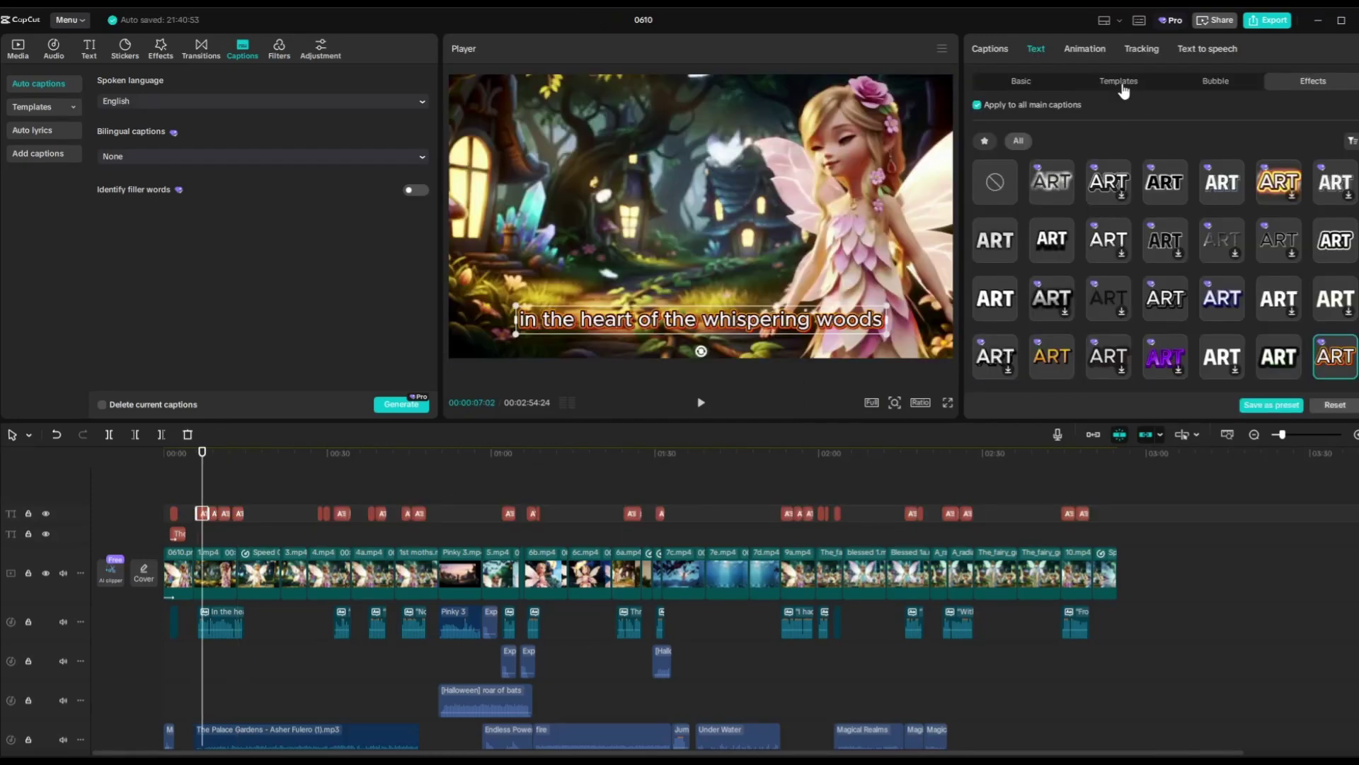
click(1122, 85)
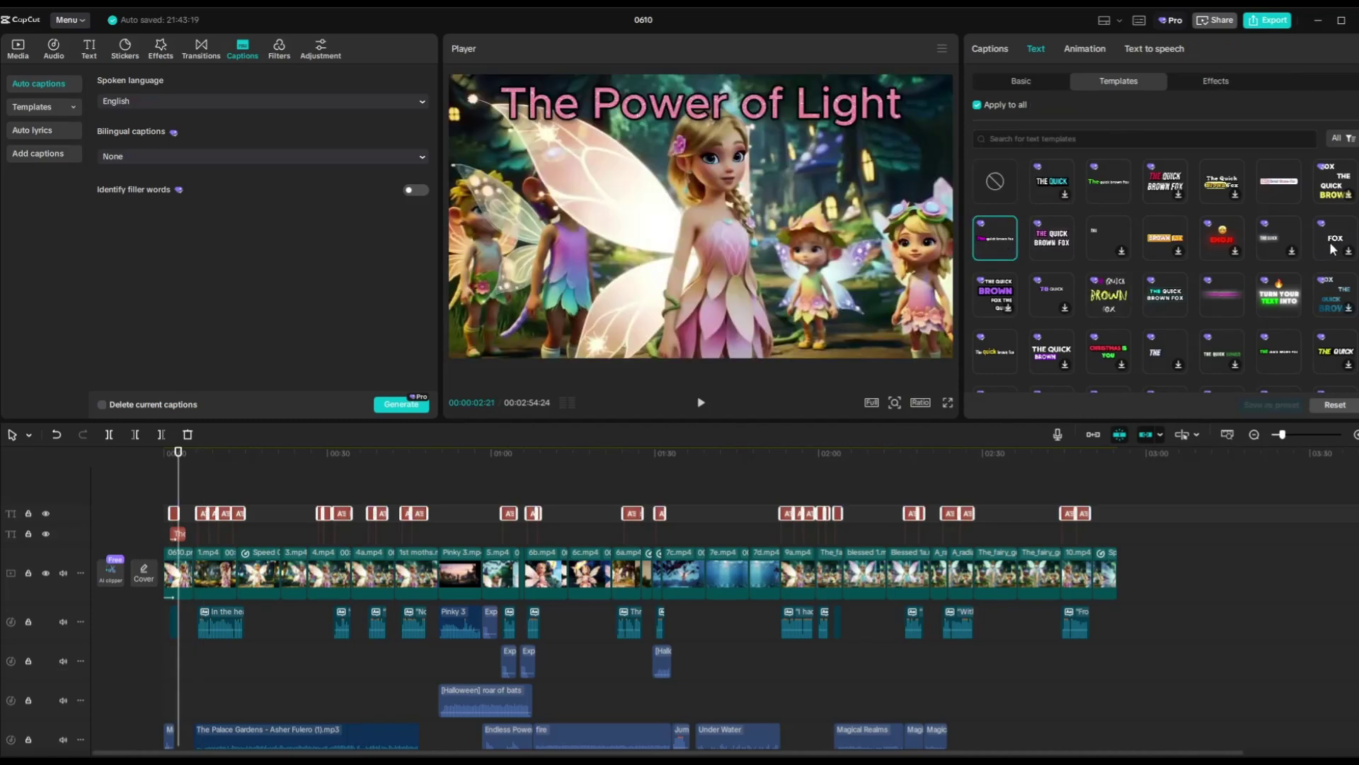
click(1334, 249)
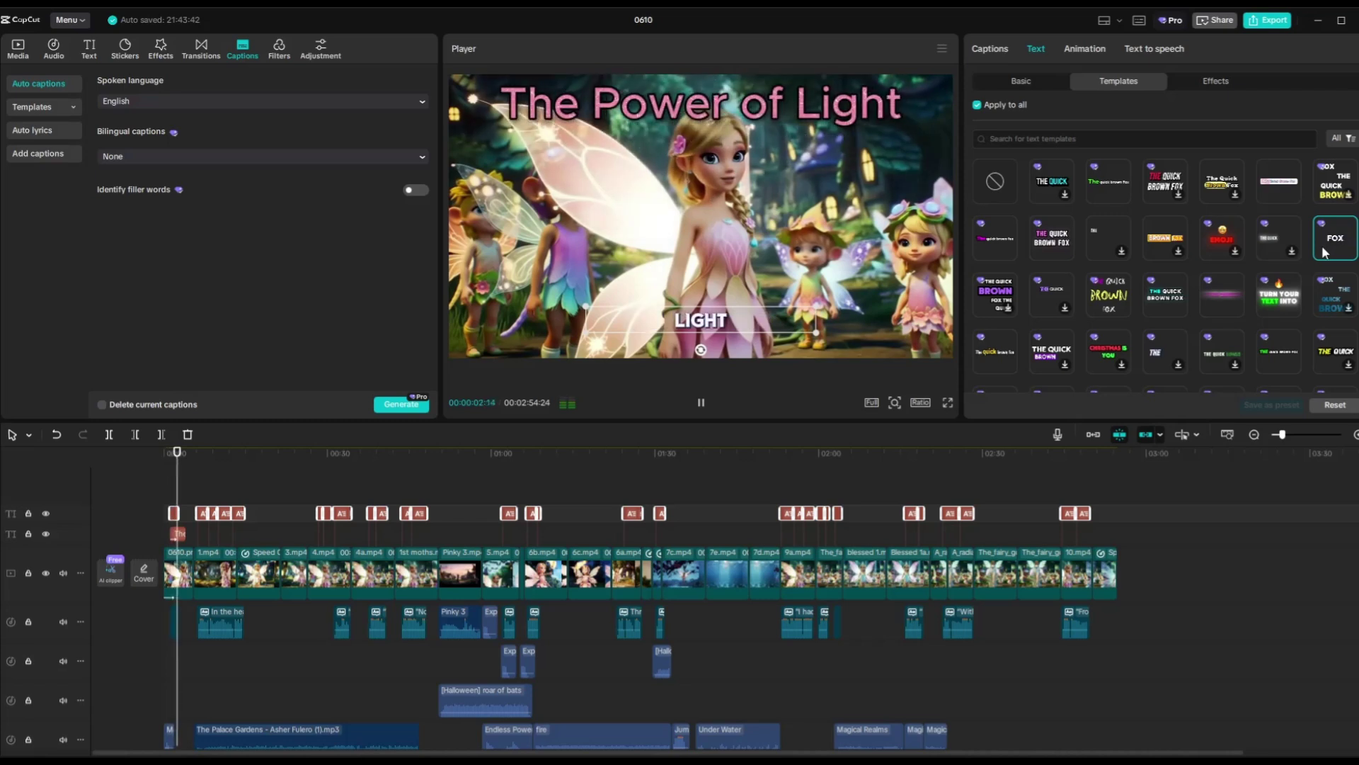
click(192, 492)
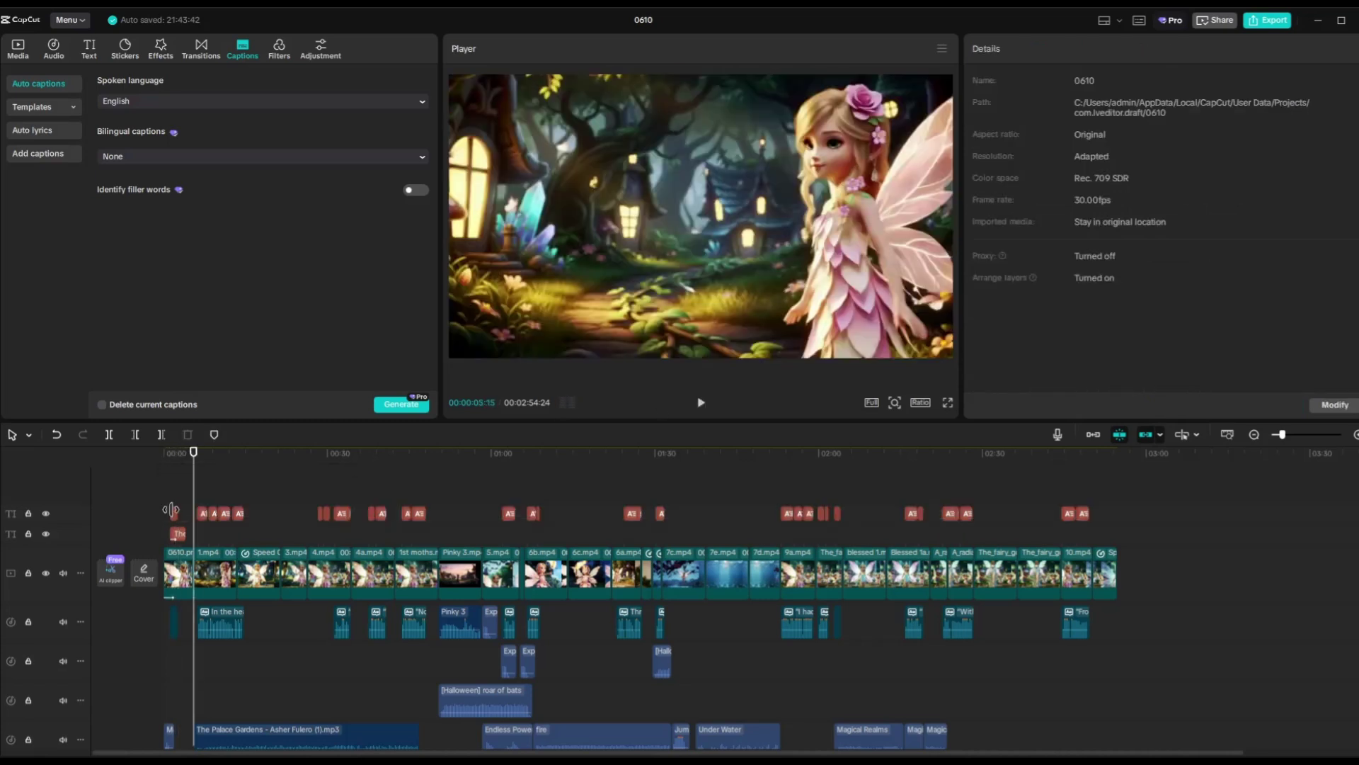
Step: Delete the stray first caption clip, then play the video from 0:00 to review it
click(173, 514)
click(188, 434)
click(139, 503)
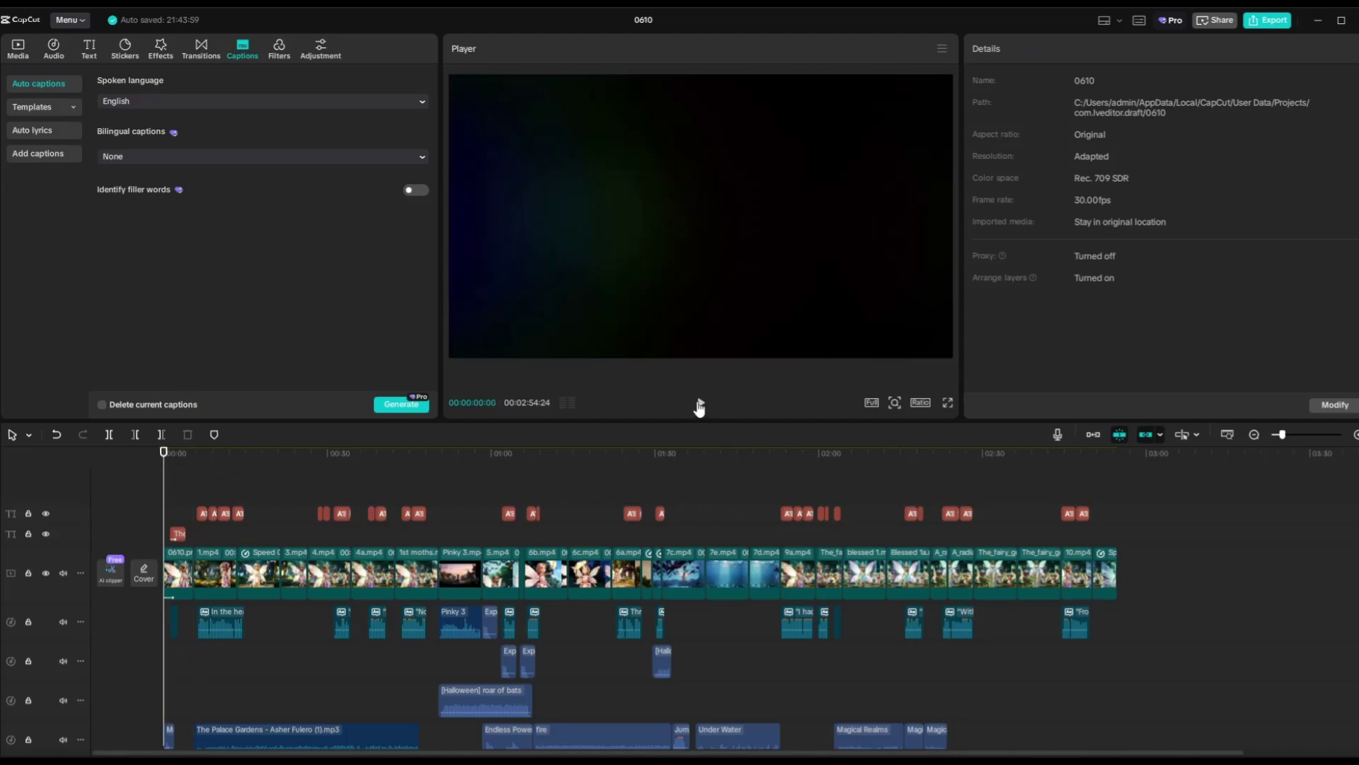
click(701, 404)
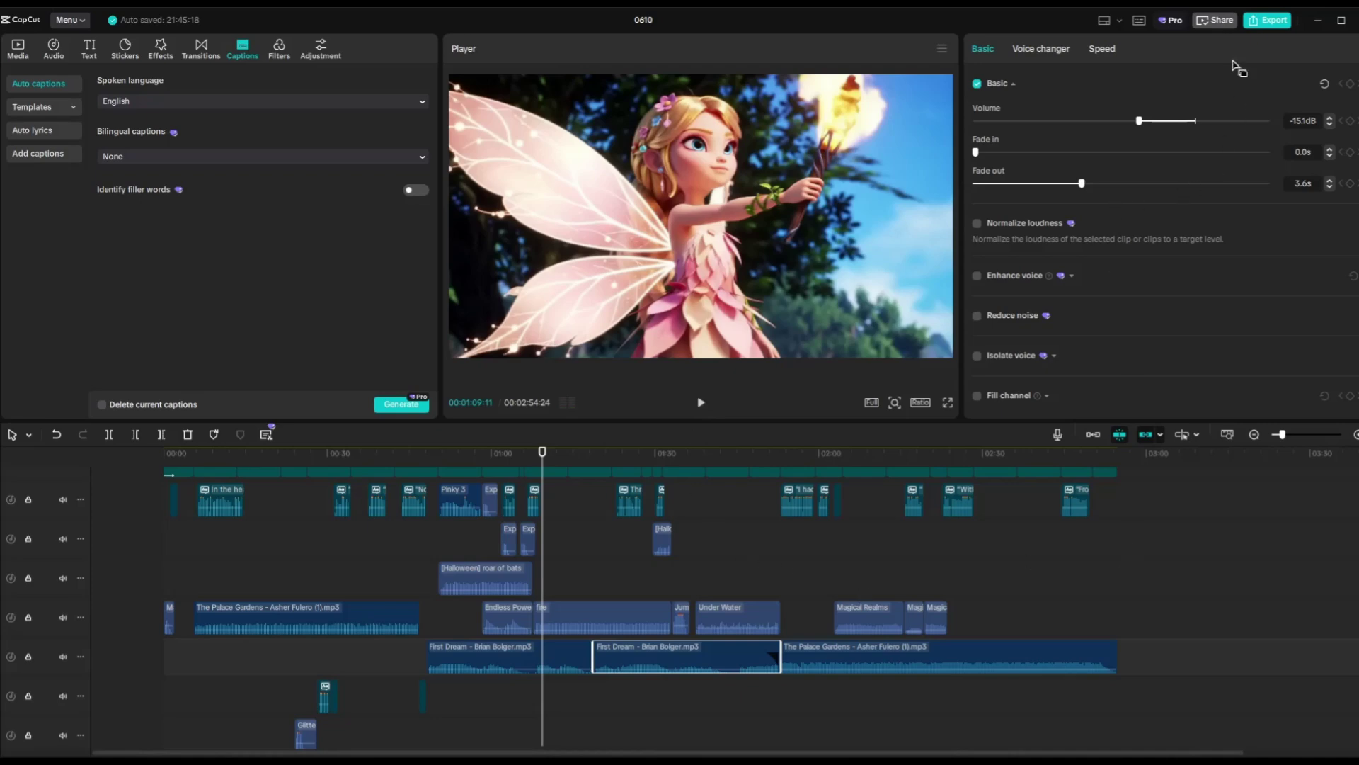
Step: Export the video as 'The Power of Light Final' at 1080P, H.264, mp4, 30fps
click(1262, 25)
text(The Power)
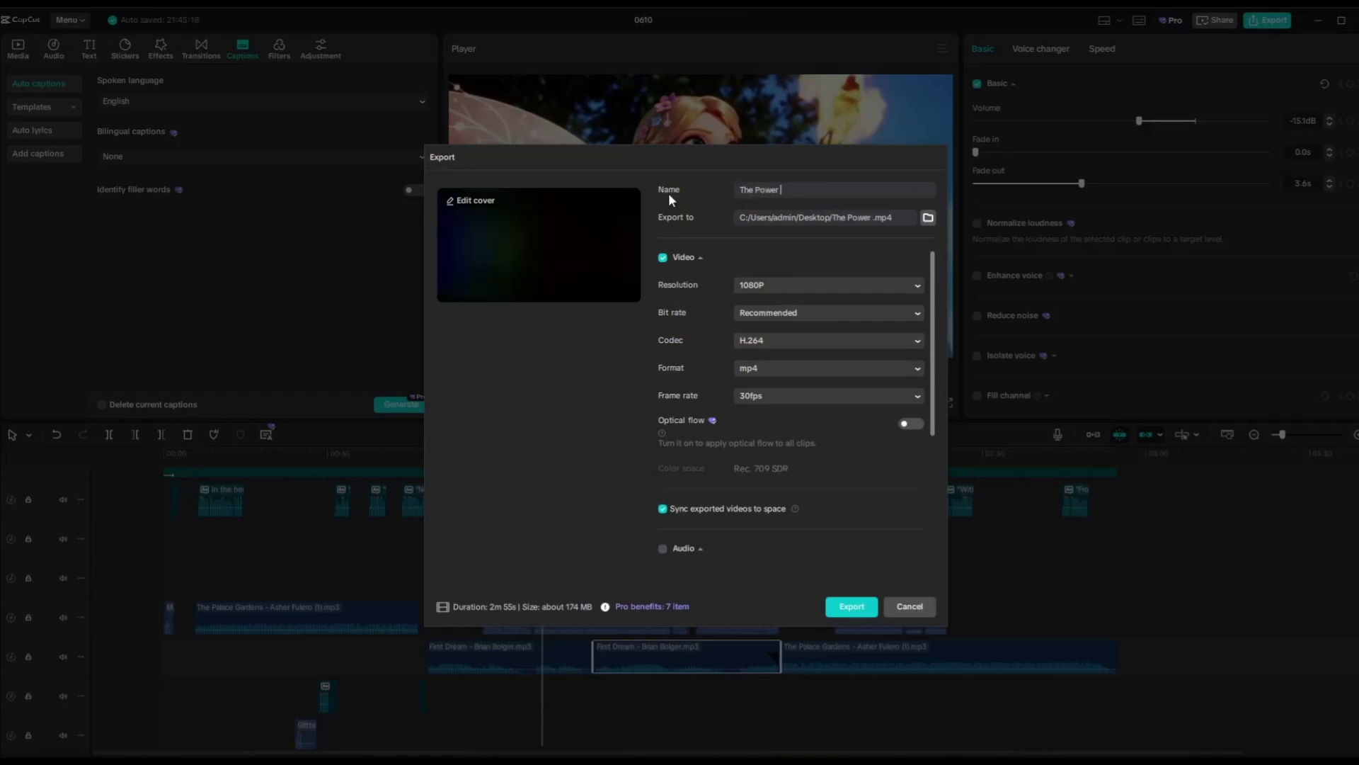
text( of Light v)
key(BackSpace)
text(Final)
click(851, 607)
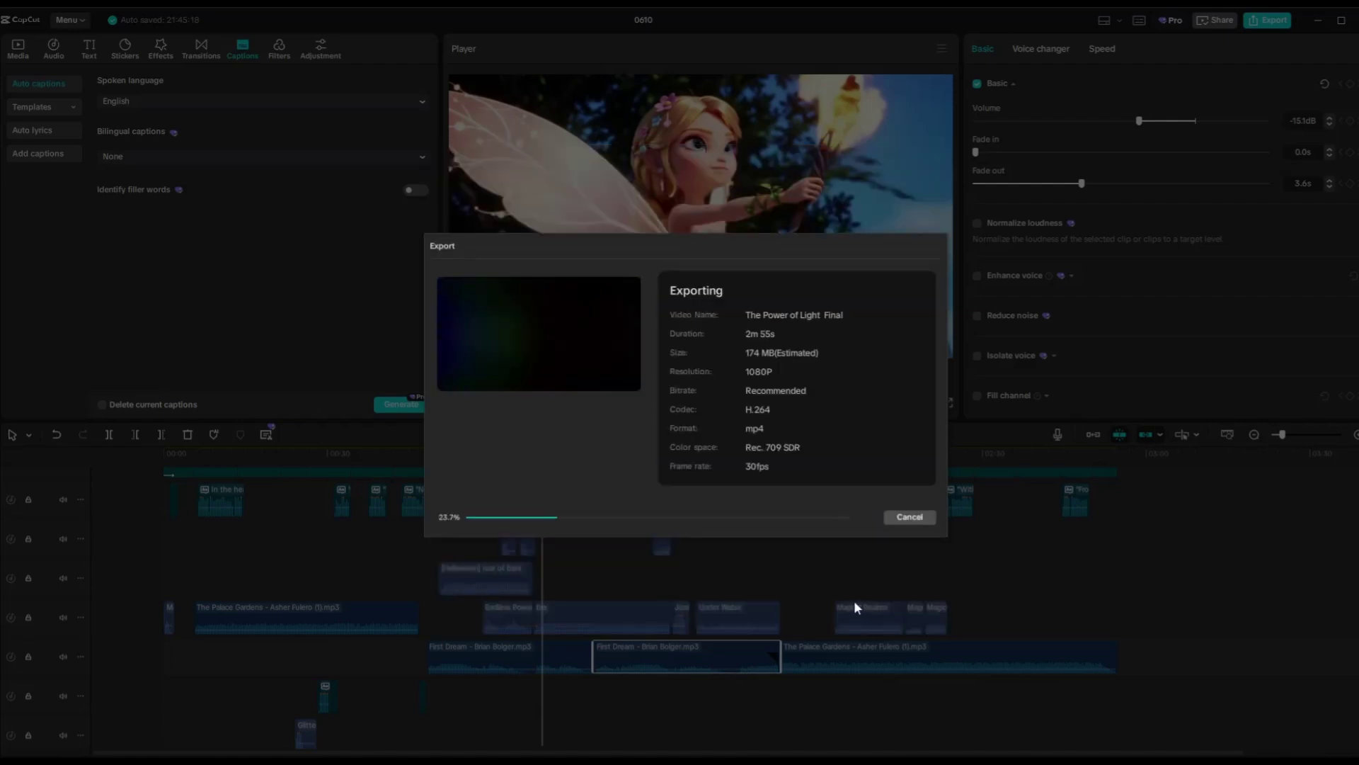